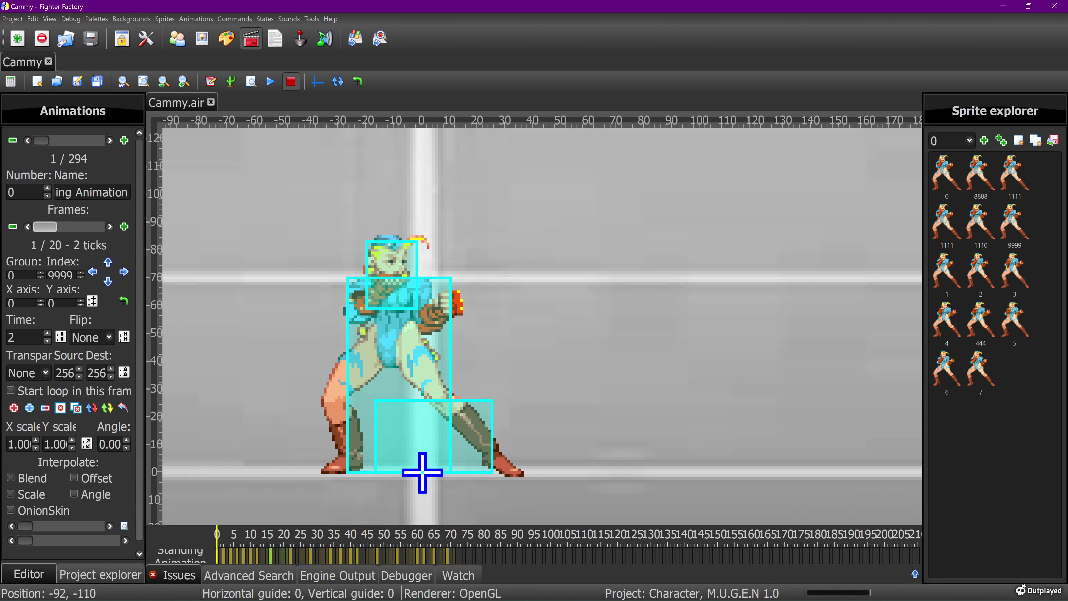
Step: Step through the standing animation frame by frame, from frame 1 to the loop-start frame 8
{"action": "left_click", "coordinate": [109, 226]}
{"action": "left_click", "coordinate": [109, 226]}
{"action": "left_click", "coordinate": [109, 227]}
{"action": "left_click", "coordinate": [110, 227]}
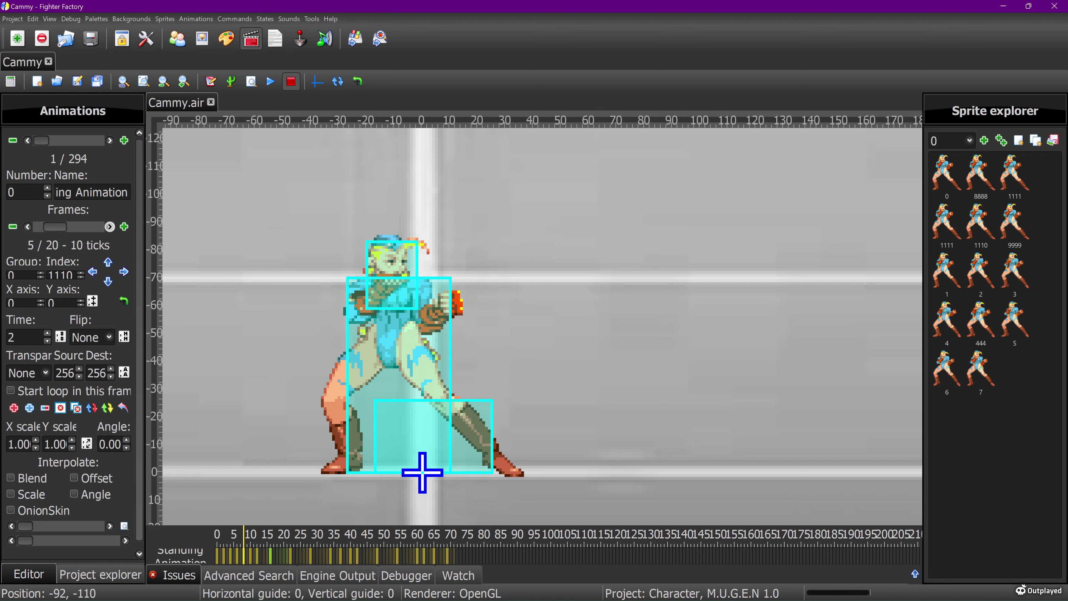
{"action": "left_click", "coordinate": [110, 227]}
{"action": "left_click", "coordinate": [110, 227]}
{"action": "left_click", "coordinate": [110, 227]}
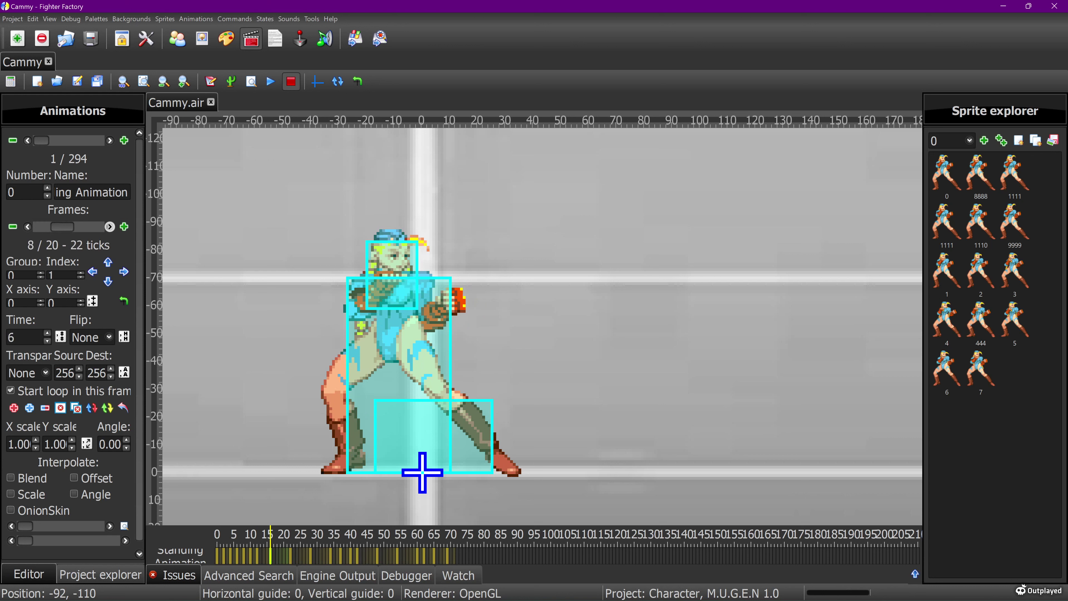
Step: Set the duplicated 0,1 sprite's index to 9991 and open that sprite for image editing
{"action": "left_click", "coordinate": [202, 38]}
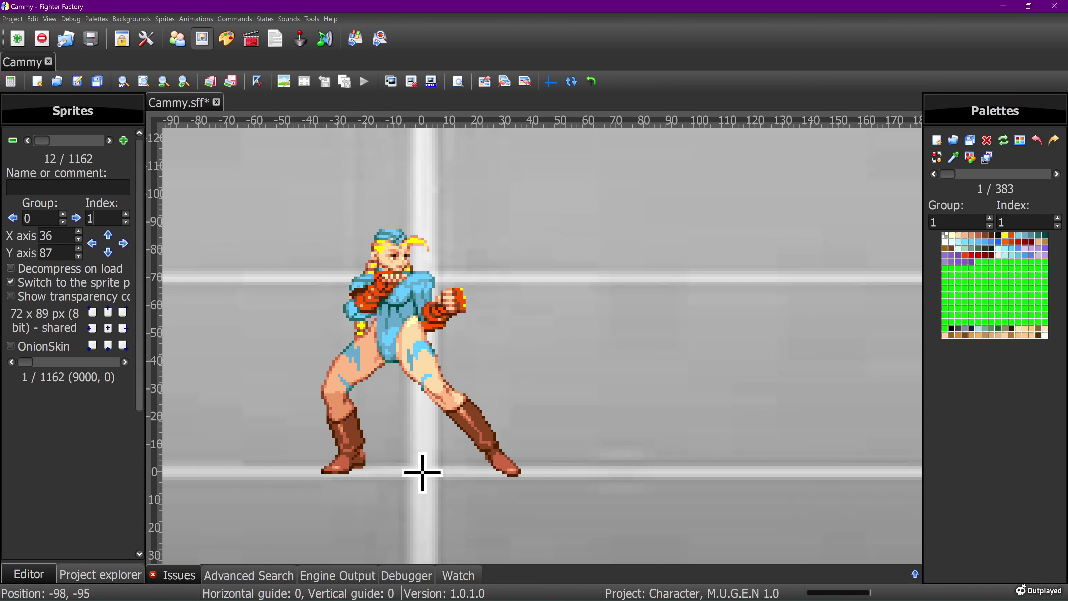
{"action": "type", "text": "999"}
{"action": "left_click", "coordinate": [284, 81]}
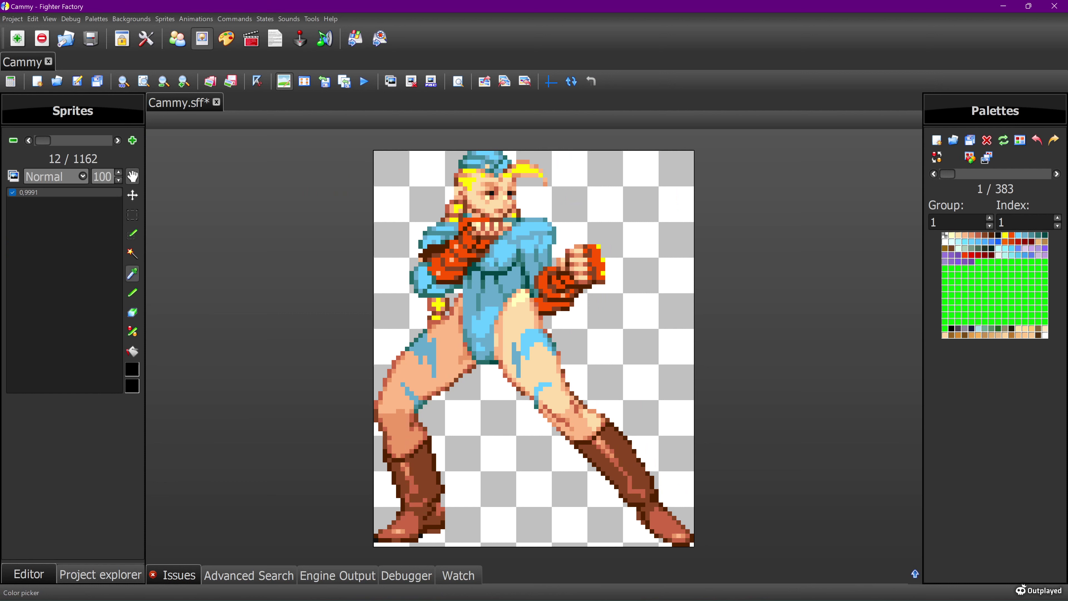
Step: Pick the dark color from the sprite's eye and paint dark pixels along the lower edge of both eyes with the Pen
{"action": "left_click", "coordinate": [492, 193]}
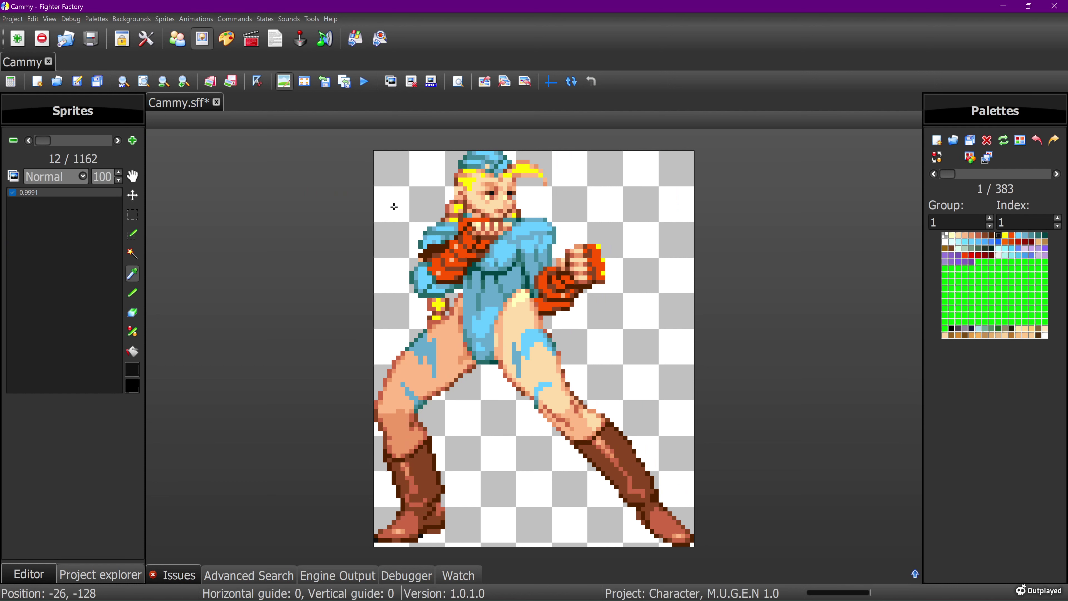
{"action": "left_click", "coordinate": [132, 294]}
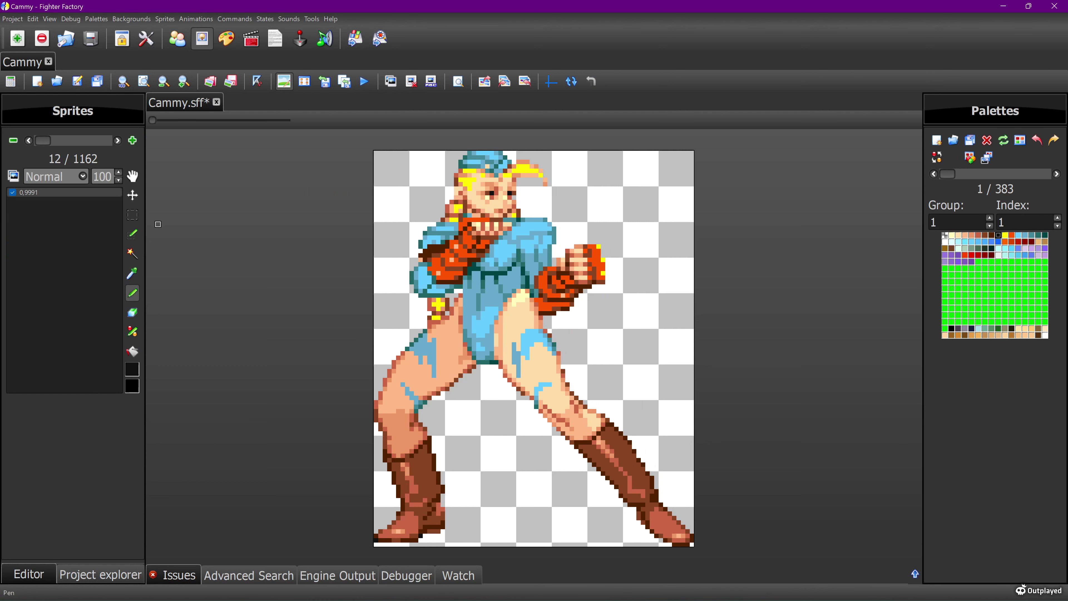
{"action": "left_click", "coordinate": [491, 197]}
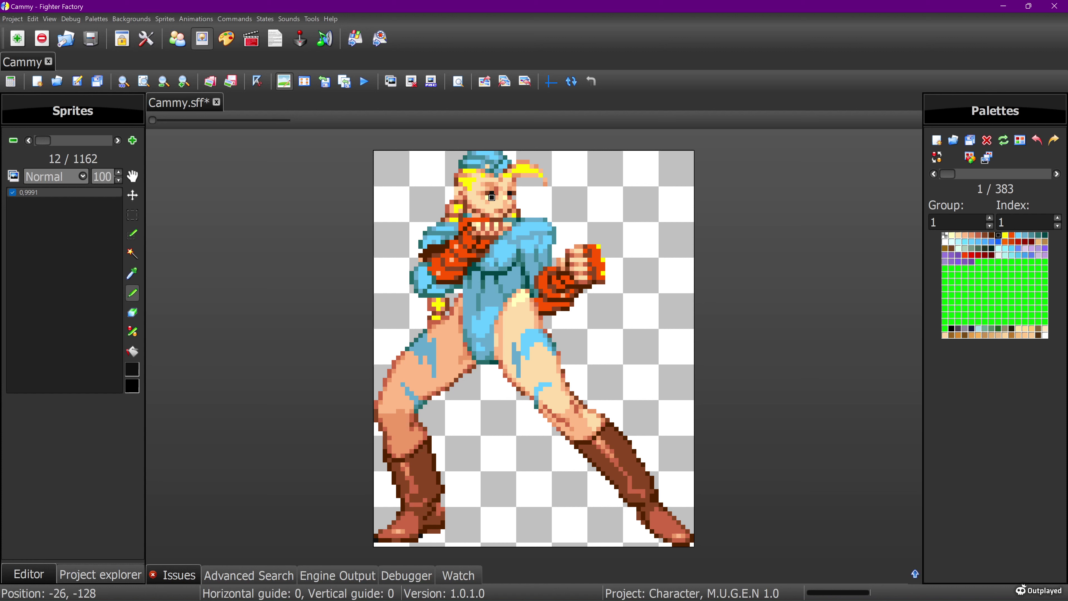
{"action": "left_click", "coordinate": [509, 197]}
{"action": "left_click", "coordinate": [513, 196]}
Step: Pick the brown beside the eye and paint over the upper pixels of both eyes with the Pen
{"action": "left_click", "coordinate": [132, 274]}
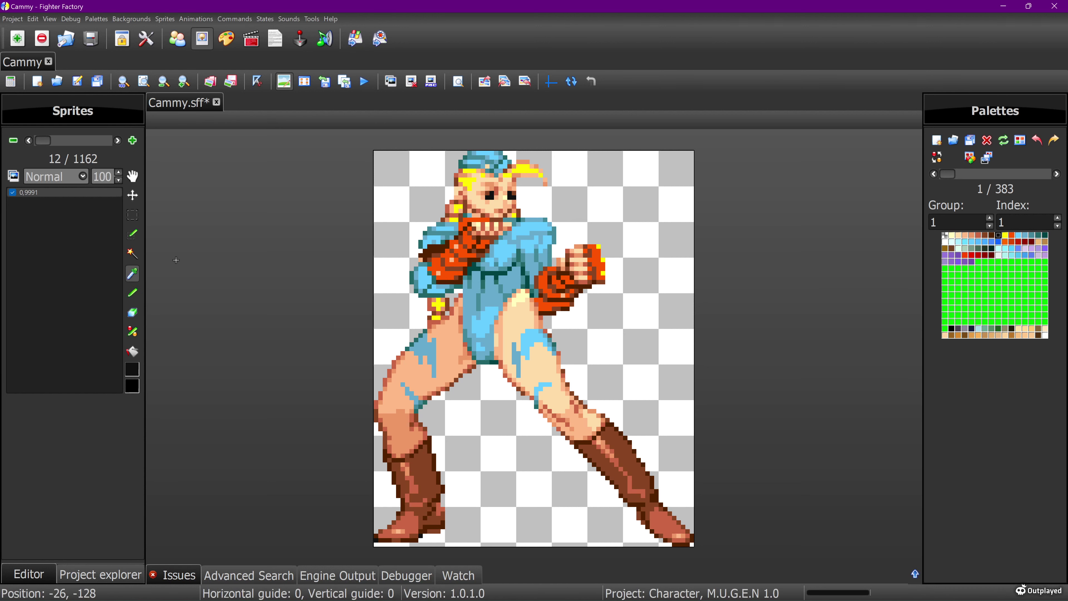
{"action": "left_click", "coordinate": [488, 193]}
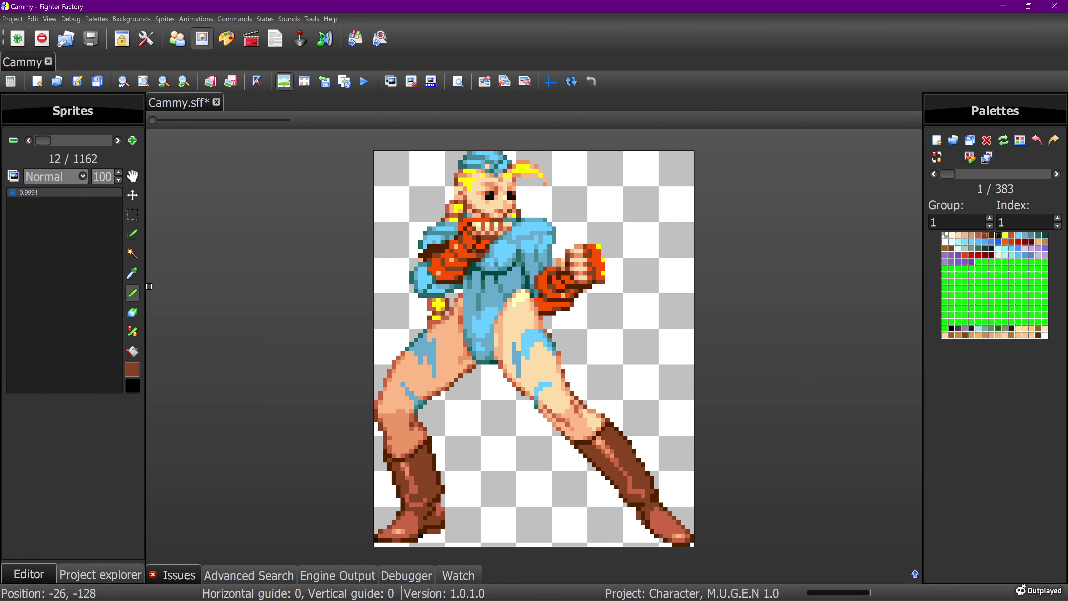
{"action": "left_click", "coordinate": [491, 193]}
{"action": "left_click", "coordinate": [510, 193]}
Step: Commit the edited image to sprite 0,9991, leave image editing and save the sprite file
{"action": "left_click", "coordinate": [324, 82]}
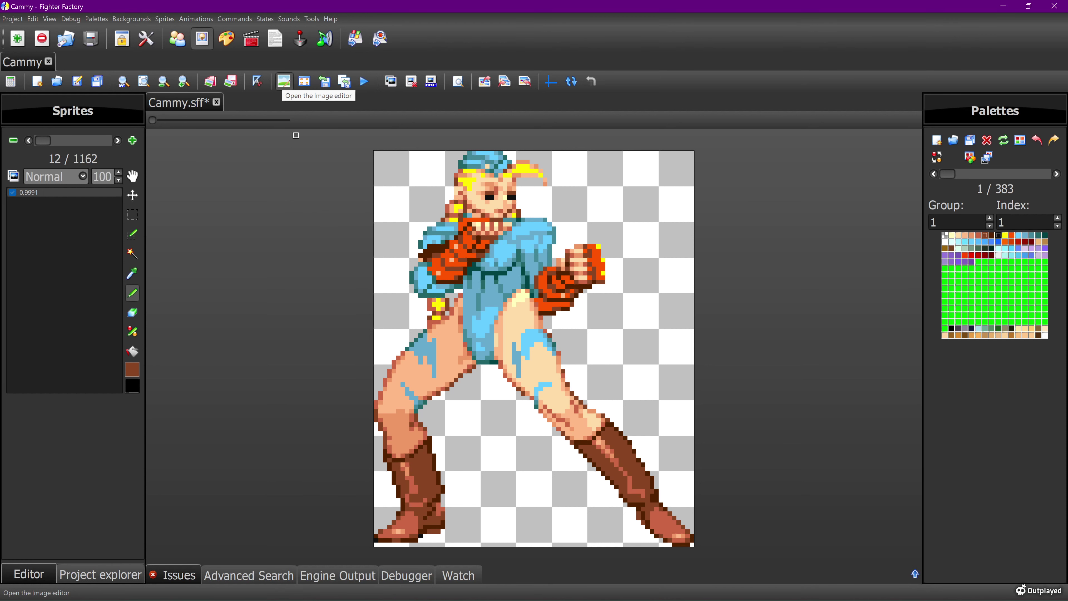
{"action": "left_click", "coordinate": [283, 81]}
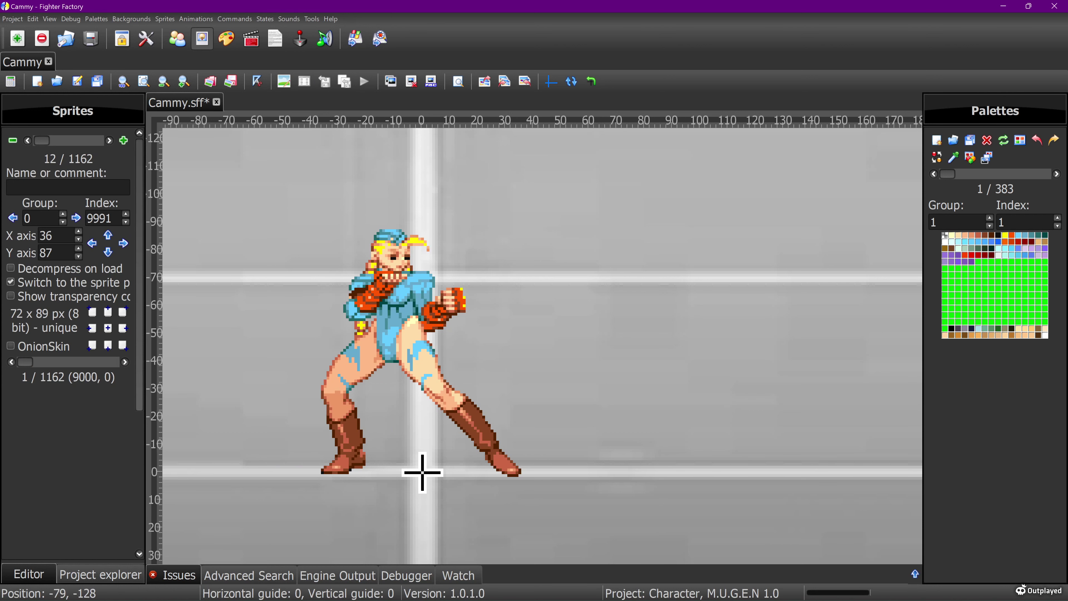
{"action": "key", "text": "ctrl+s"}
Step: Open the code of the standing animation and add an ";IDLE" comment line directly below LoopStart
{"action": "left_click", "coordinate": [251, 39]}
{"action": "left_click", "coordinate": [210, 81]}
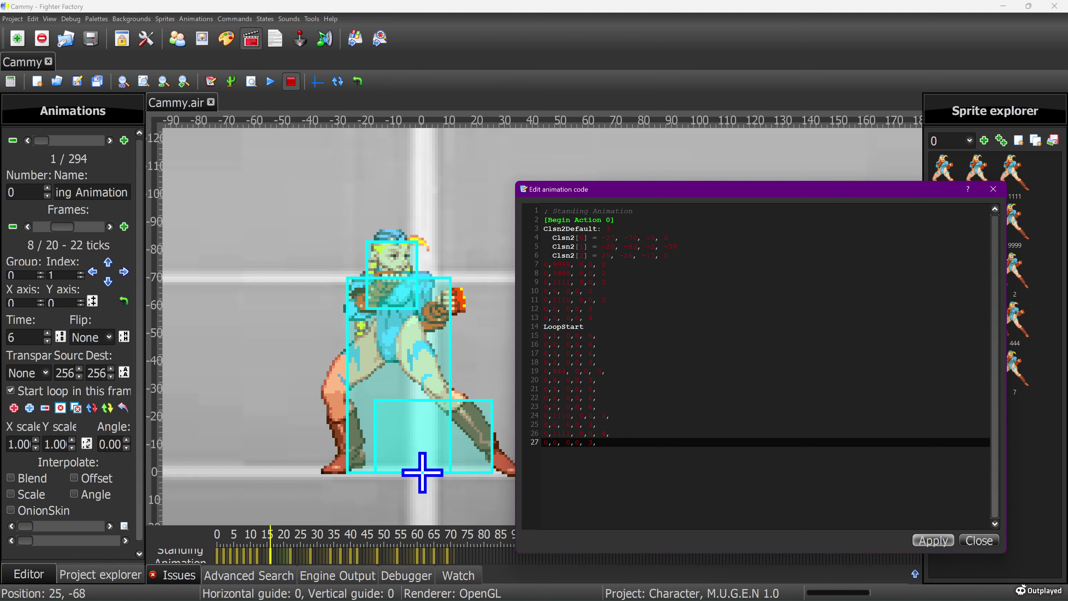
{"action": "left_click_drag", "start_coordinate": [587, 326], "coordinate": [605, 443]}
{"action": "left_click", "coordinate": [586, 326]}
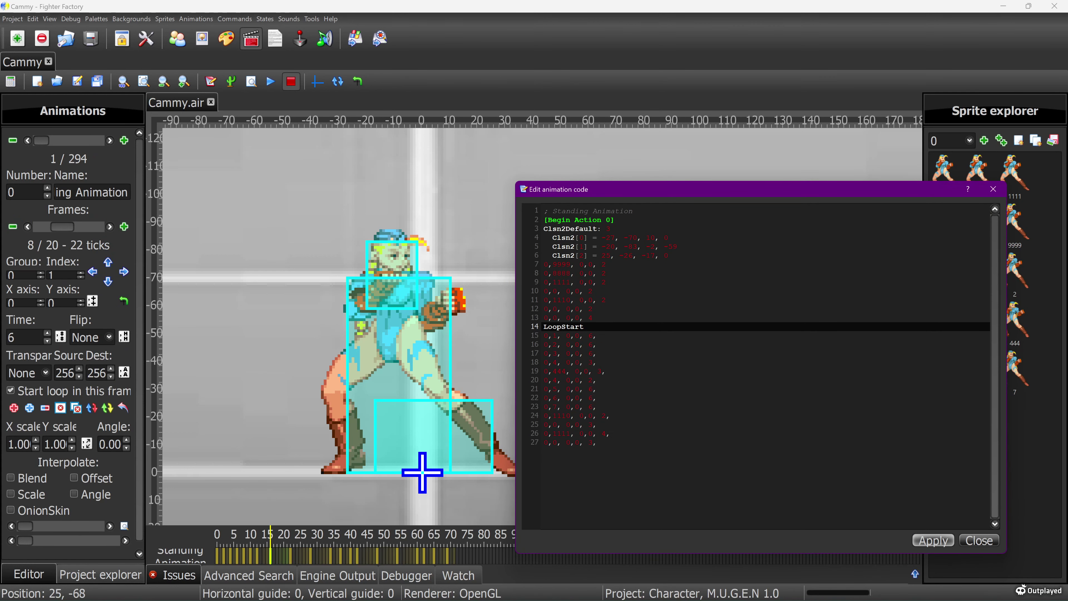
{"action": "key", "text": "Return"}
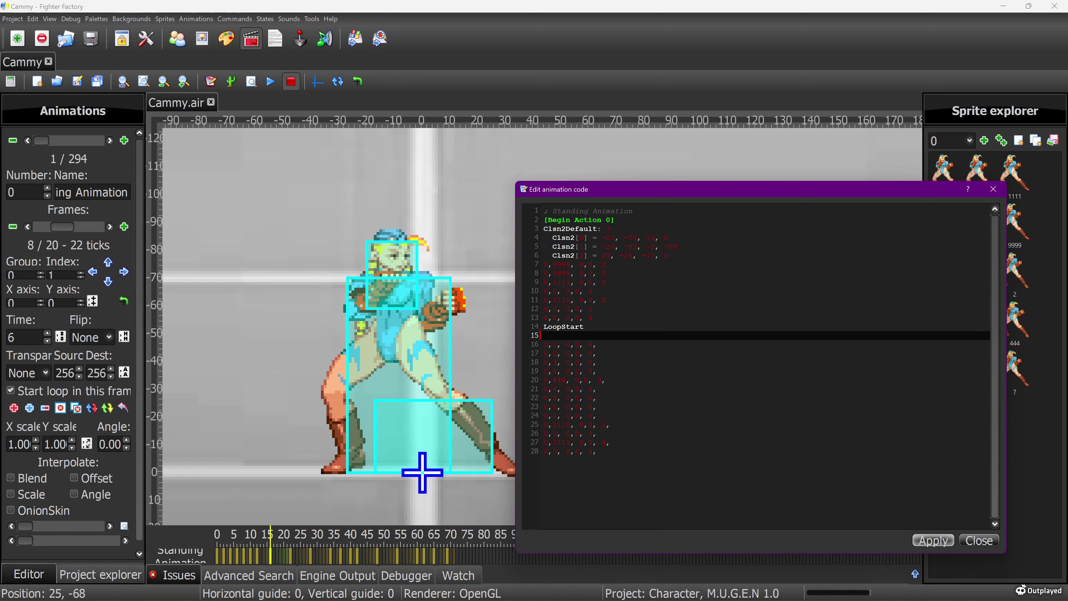
{"action": "type", "text": ";IDLE"}
Step: Add a ";PREP" comment line above Clsn2Default and insert a blank line before LoopStart
{"action": "left_click", "coordinate": [544, 229]}
{"action": "type", "text": ";PRE"}
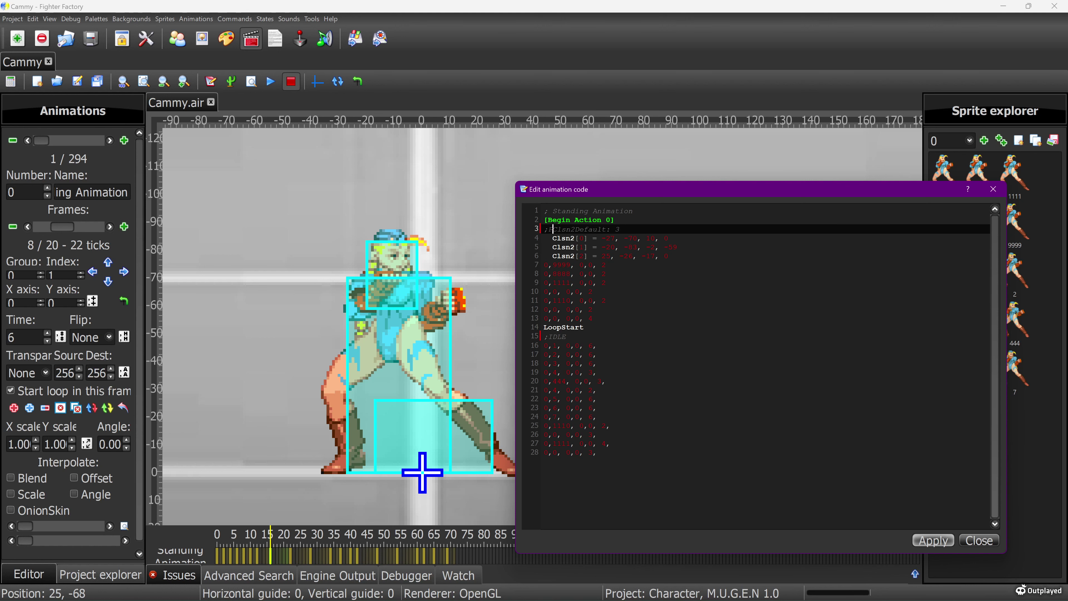
{"action": "type", "text": "P"}
{"action": "key", "text": "Return"}
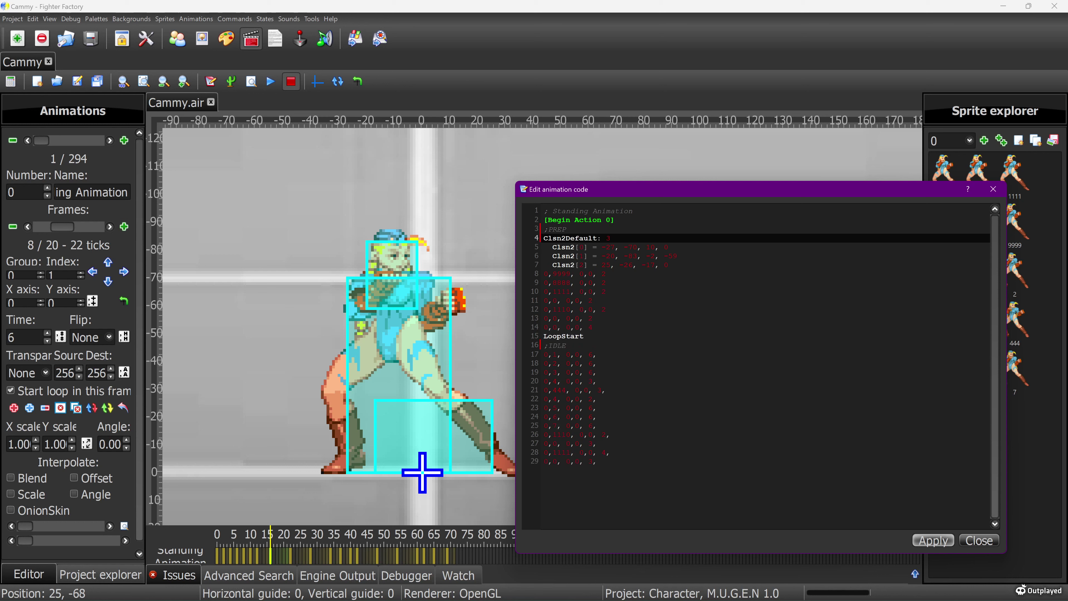
{"action": "left_click", "coordinate": [584, 336]}
{"action": "left_click", "coordinate": [593, 327]}
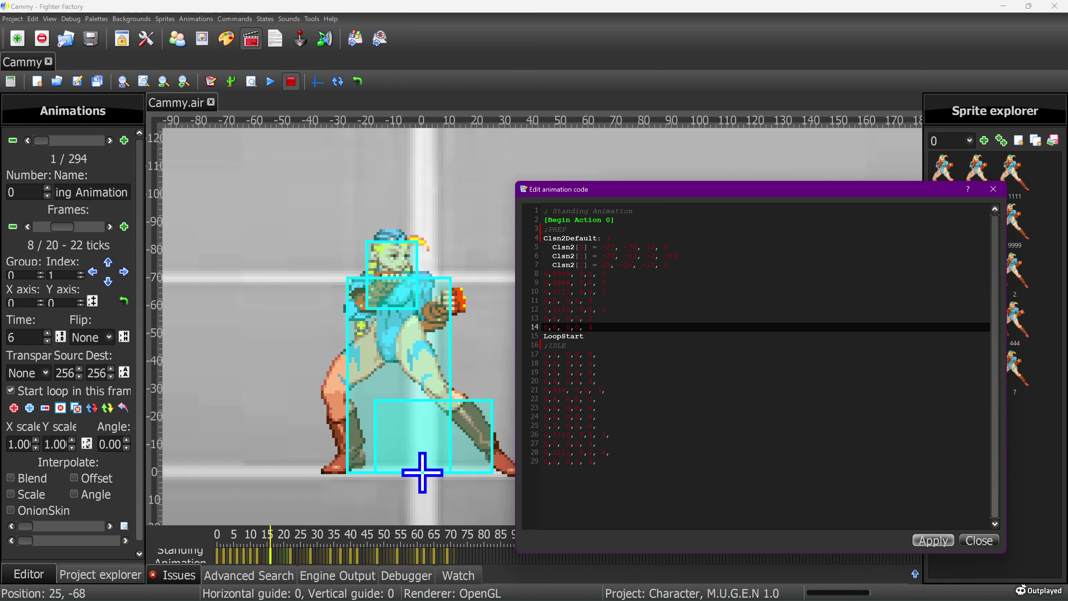
{"action": "key", "text": "Return"}
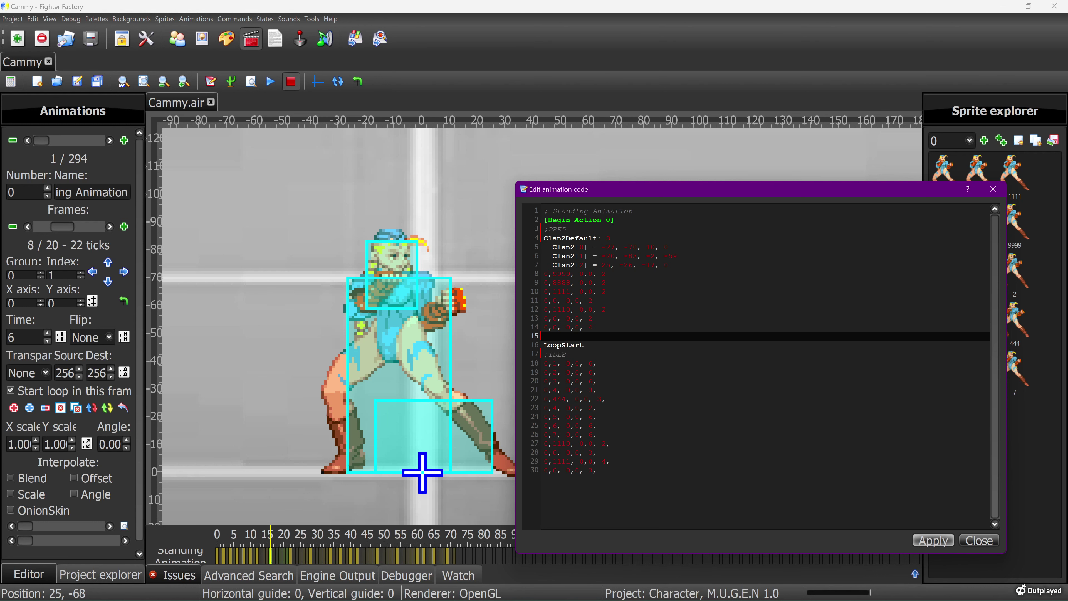
Step: Move the final frame line "0,0, 0,0, 3," from the end of the code to directly below the ;IDLE comment
{"action": "left_click", "coordinate": [592, 363]}
{"action": "left_click", "coordinate": [597, 470]}
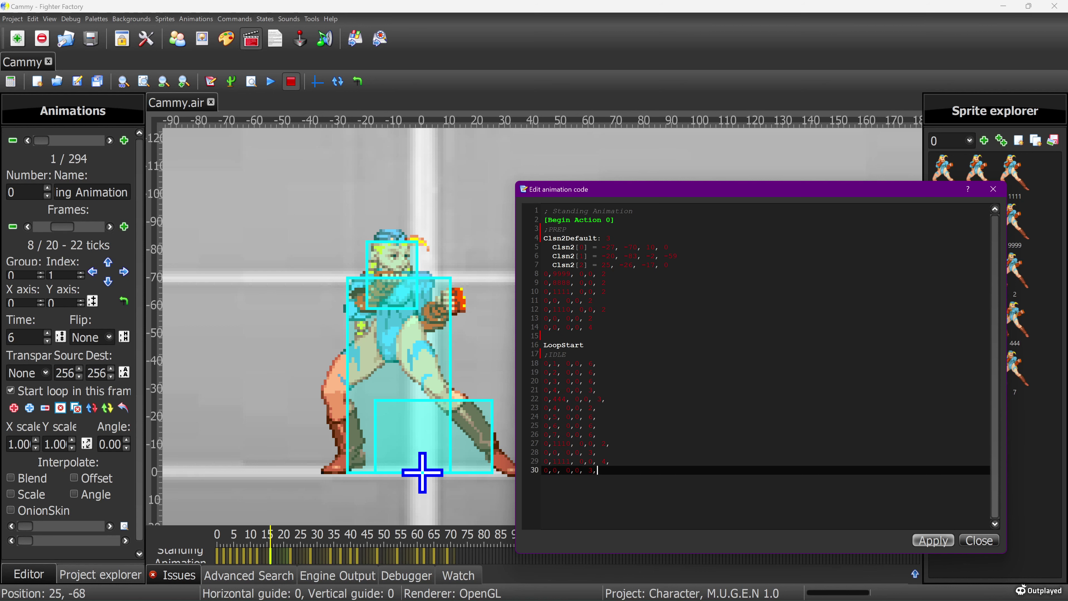
{"action": "mouse_move", "coordinate": [597, 470]}
{"action": "left_mouse_down"}
{"action": "mouse_move", "coordinate": [574, 364]}
{"action": "mouse_move", "coordinate": [597, 470]}
{"action": "mouse_move", "coordinate": [574, 470]}
{"action": "mouse_move", "coordinate": [615, 461]}
{"action": "left_mouse_up"}
{"action": "key", "text": "ctrl+c"}
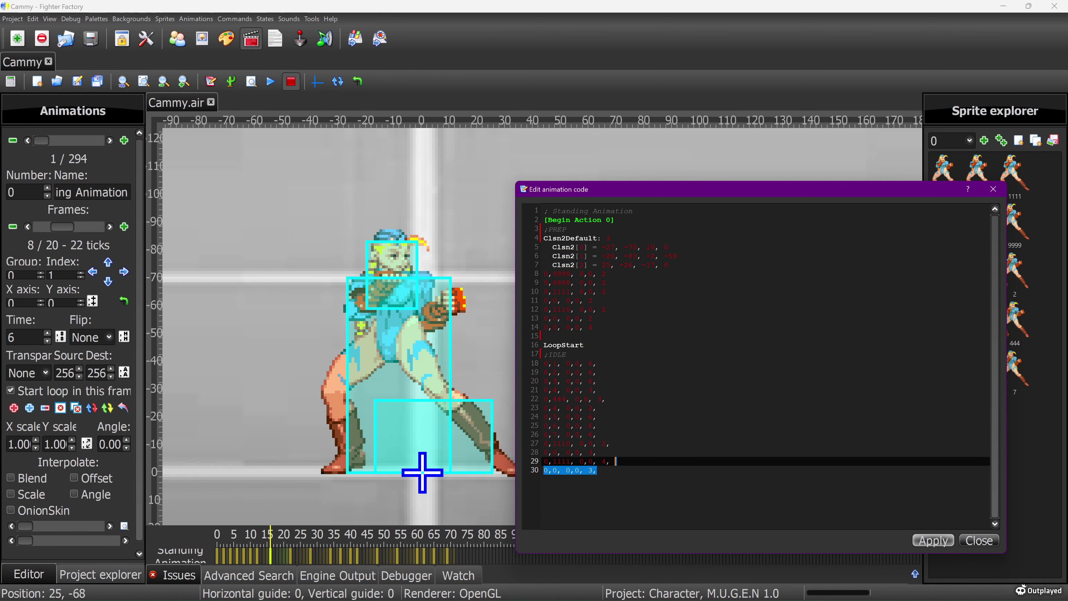
{"action": "right_click", "coordinate": [613, 478]}
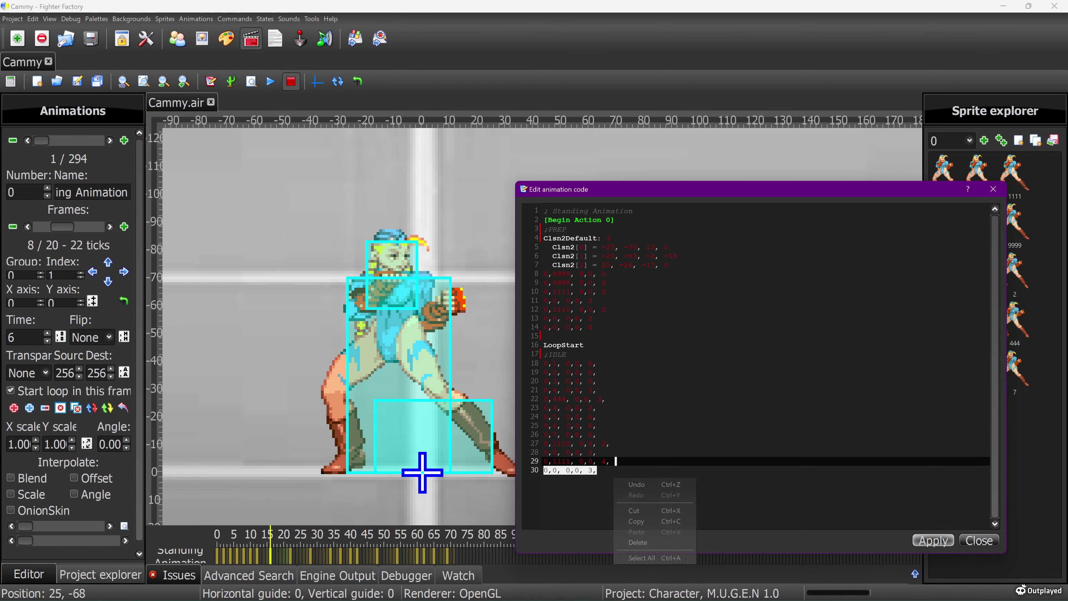
{"action": "left_click", "coordinate": [648, 510]}
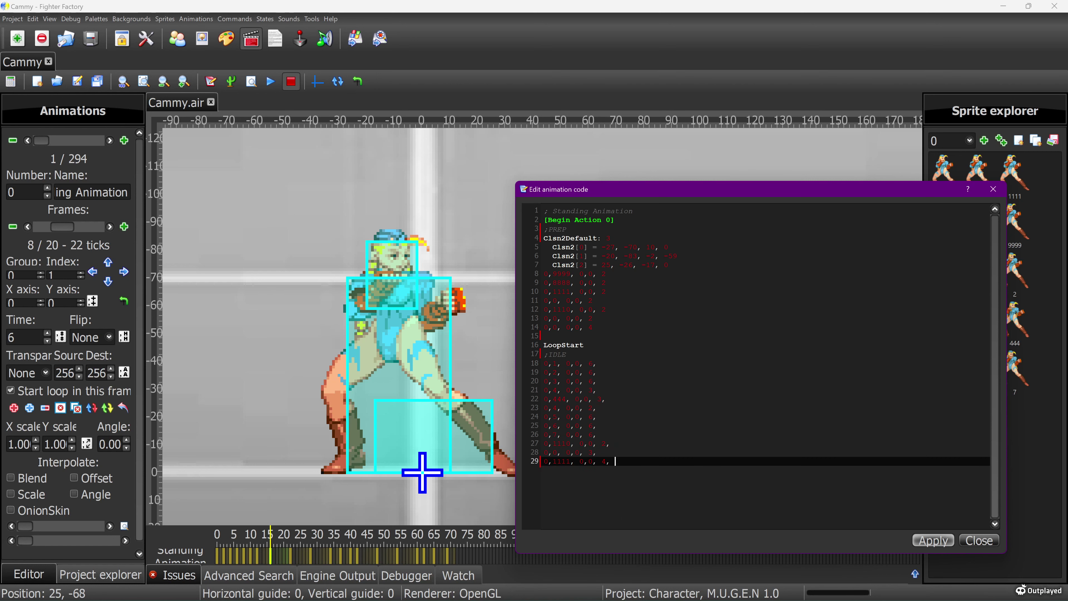
{"action": "left_click", "coordinate": [576, 355]}
{"action": "right_click", "coordinate": [576, 355]}
{"action": "left_click", "coordinate": [605, 409]}
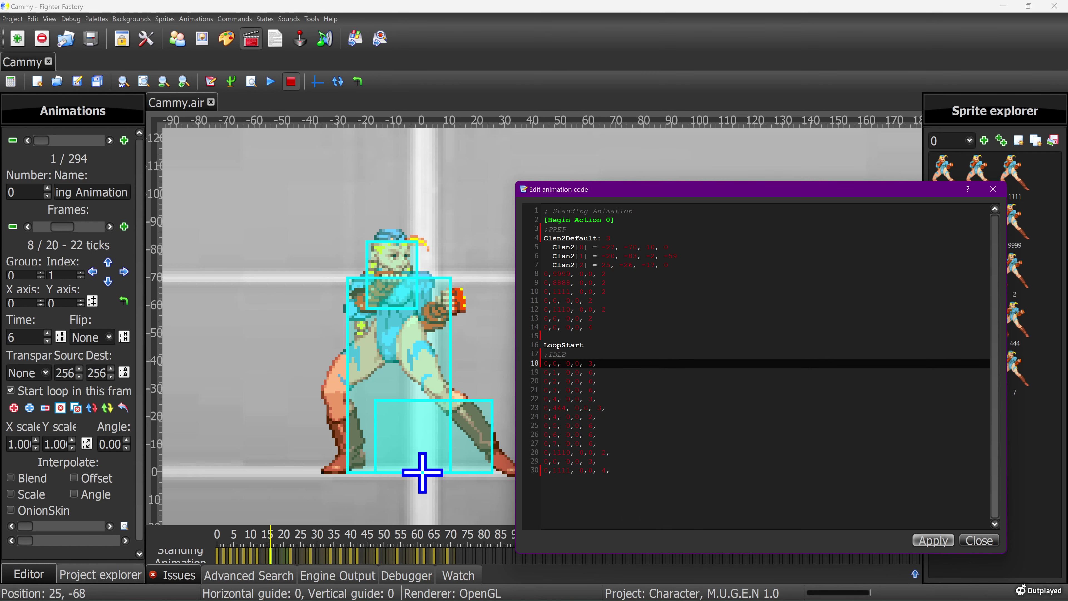
Step: Copy all the frame lines below ;IDLE and paste them as a second block at the end, separated by blank space
{"action": "left_click_drag", "start_coordinate": [614, 470], "coordinate": [567, 354]}
{"action": "right_click", "coordinate": [585, 358]}
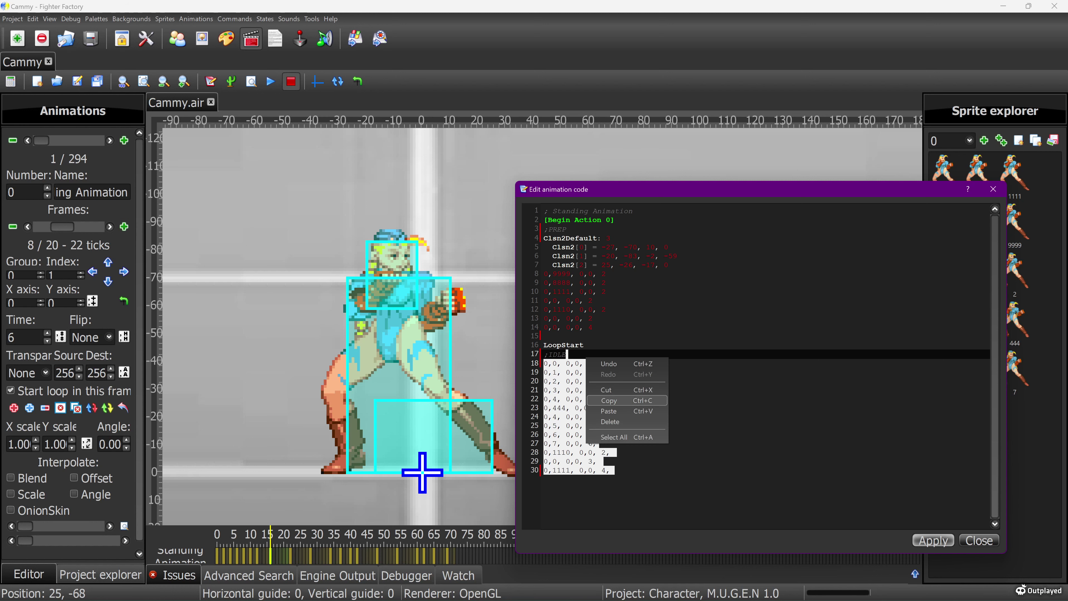
{"action": "left_click", "coordinate": [609, 400]}
{"action": "left_click", "coordinate": [615, 471]}
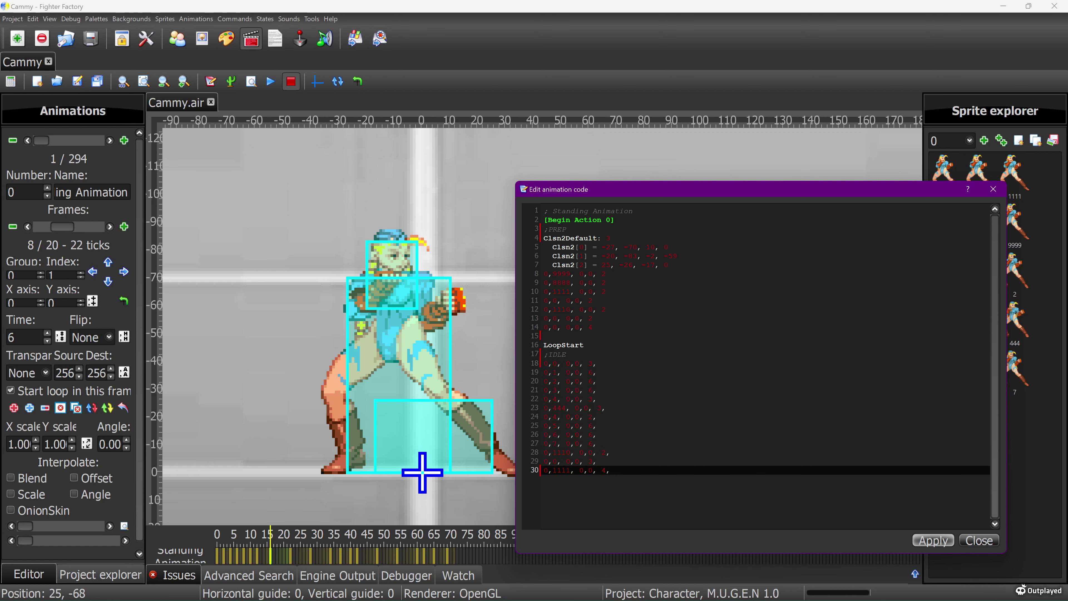
{"action": "key", "text": "Return"}
{"action": "key", "text": "Return"}
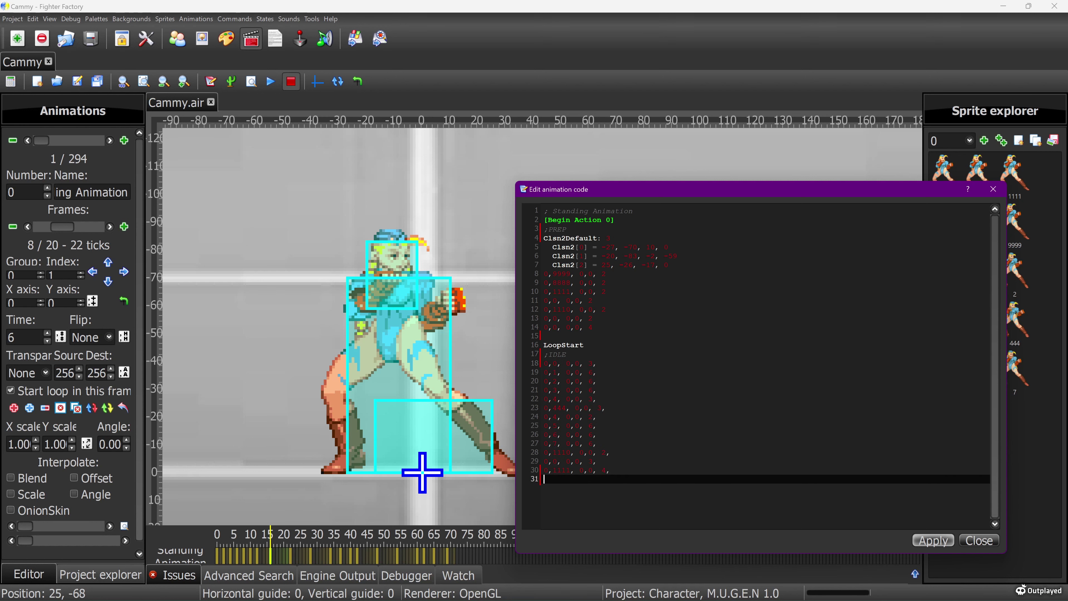
{"action": "key", "text": "ctrl+v"}
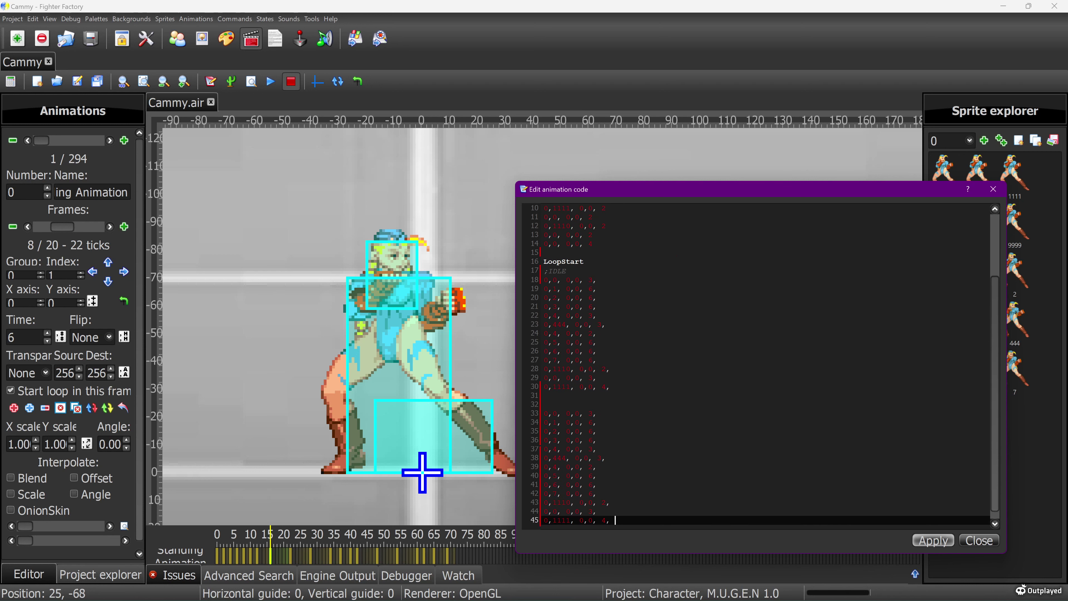
Step: Paste the idle frame block two more times at the end of the code, leaving blank lines between the blocks
{"action": "key", "text": "Return"}
{"action": "key", "text": "Return"}
{"action": "key", "text": "ctrl+v"}
{"action": "key", "text": "Return"}
{"action": "key", "text": "Return"}
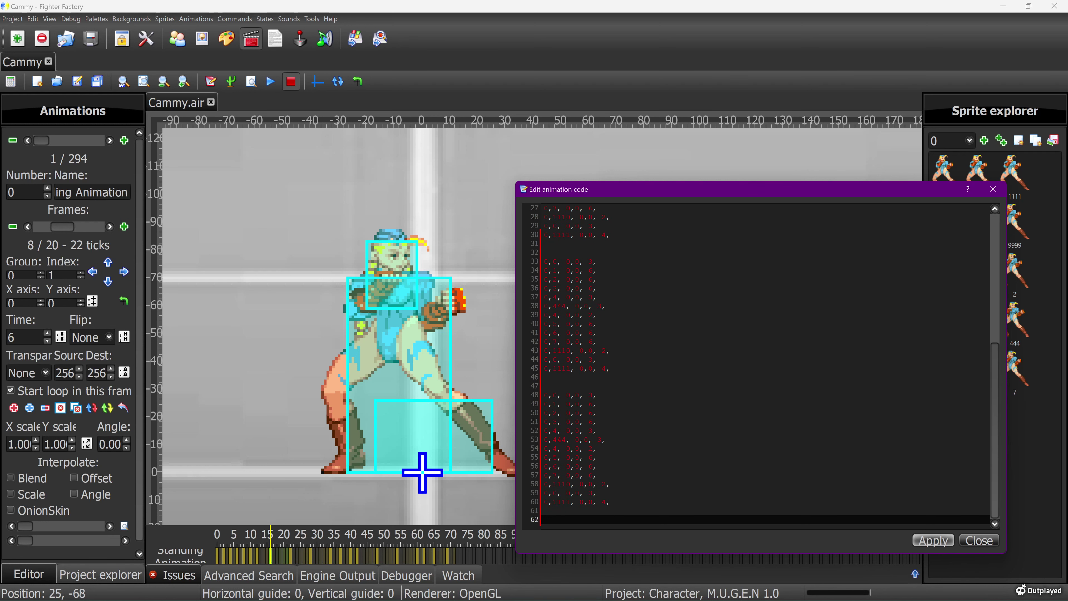
{"action": "key", "text": "ctrl+v"}
Step: Review the repeated idle blocks, apply the edited animation code and close the code editor
{"action": "scroll", "coordinate": [756, 366], "scroll_direction": "up", "scroll_amount": 2}
{"action": "scroll", "coordinate": [756, 366], "scroll_direction": "up", "scroll_amount": 5}
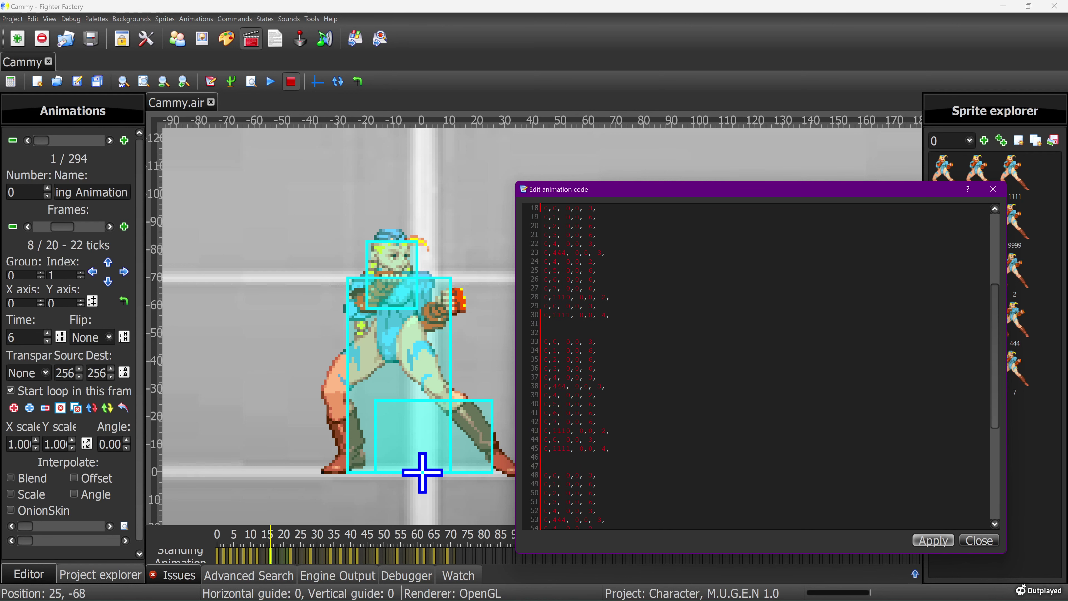
{"action": "scroll", "coordinate": [757, 366], "scroll_direction": "down", "scroll_amount": 5}
{"action": "scroll", "coordinate": [757, 366], "scroll_direction": "up", "scroll_amount": 5}
{"action": "scroll", "coordinate": [757, 366], "scroll_direction": "down", "scroll_amount": 4}
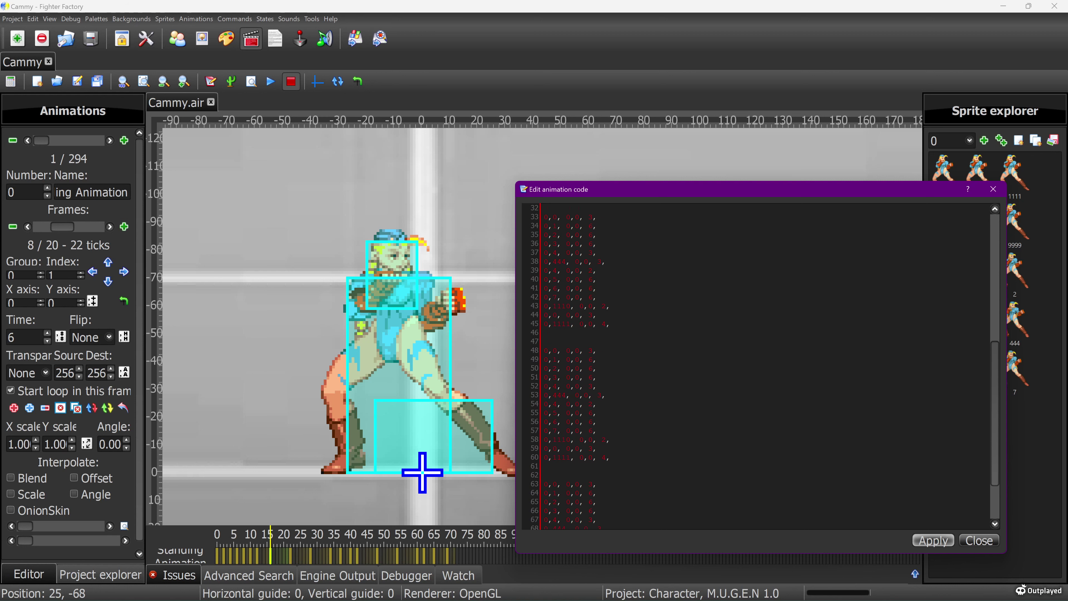
{"action": "left_click", "coordinate": [932, 540]}
{"action": "left_click", "coordinate": [978, 540]}
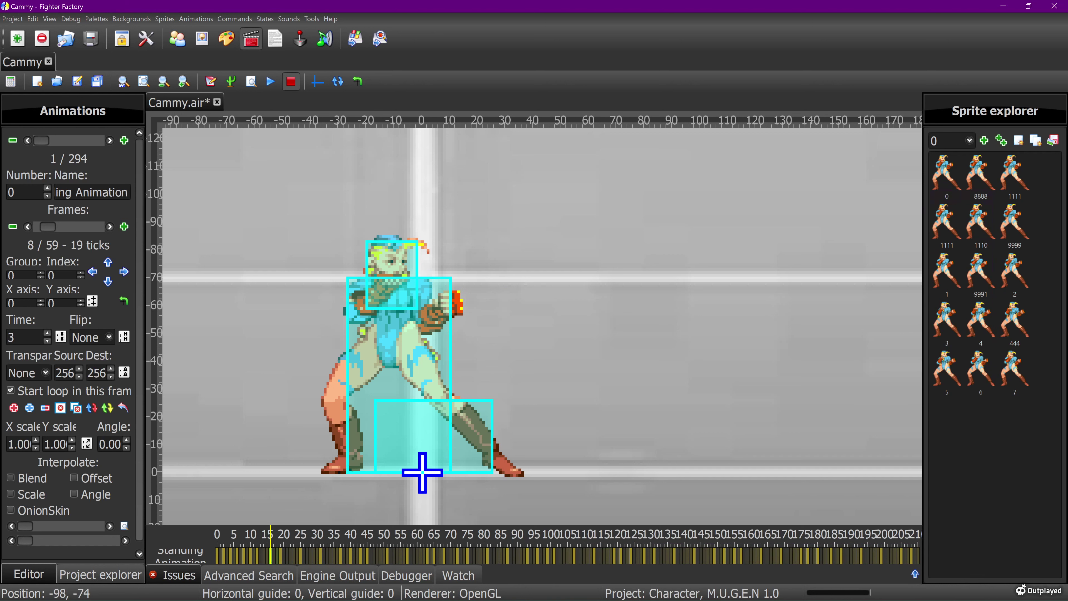
Step: Step back and forth through the standing animation's frames around the loop start, ending on frame 9
{"action": "left_click", "coordinate": [27, 227]}
{"action": "left_click", "coordinate": [27, 226]}
{"action": "left_click", "coordinate": [109, 226]}
{"action": "left_click", "coordinate": [109, 227]}
{"action": "left_click", "coordinate": [109, 227]}
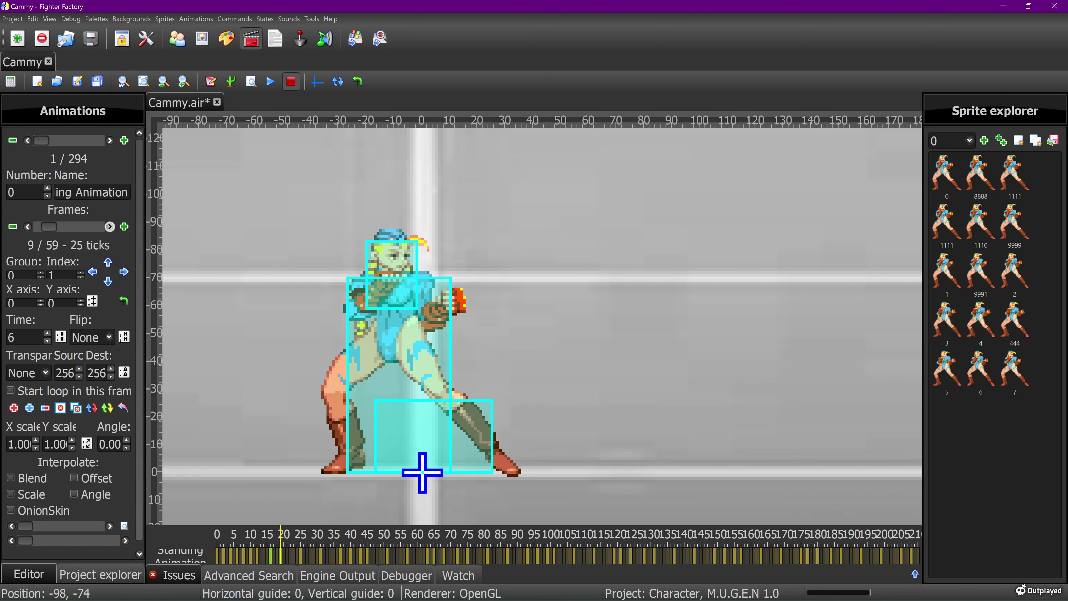
Step: Compare sprite 0,1 with its edited copy 0,9991 in the sprite file
{"action": "left_click", "coordinate": [202, 39]}
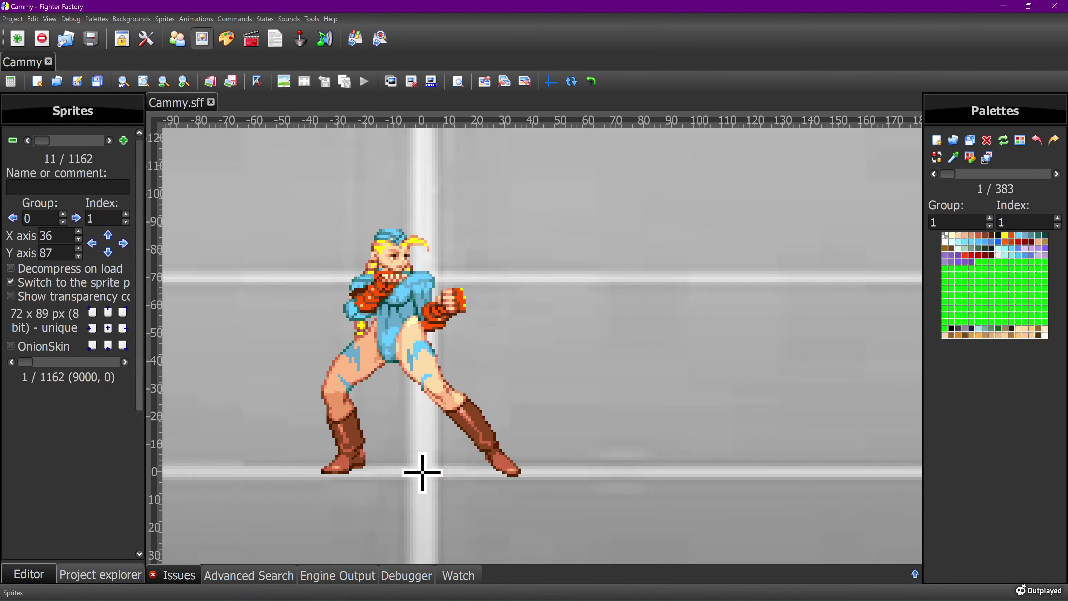
{"action": "left_click", "coordinate": [109, 140]}
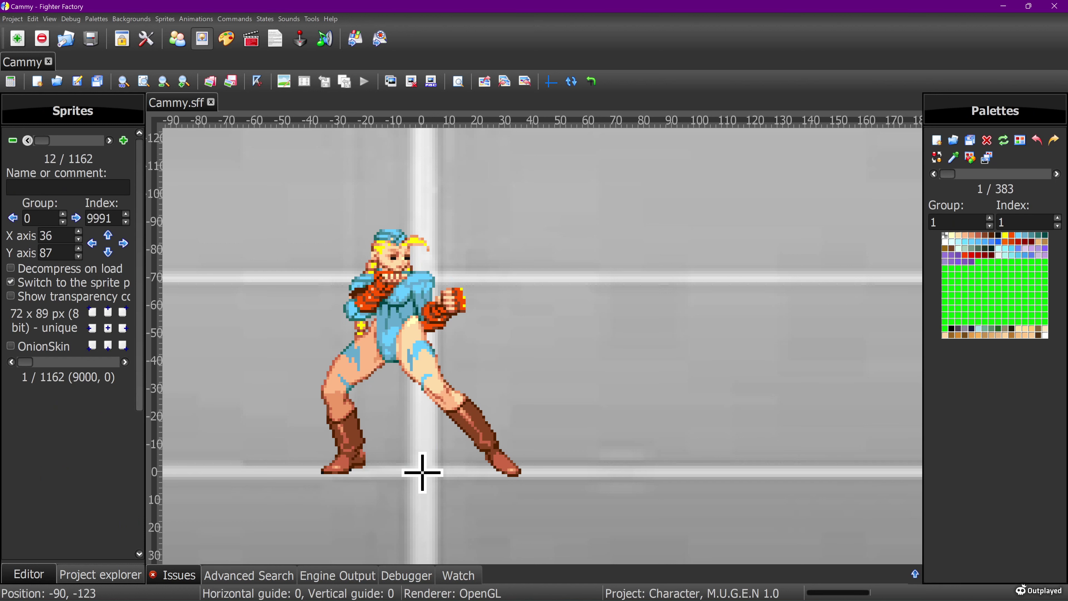
{"action": "left_click", "coordinate": [28, 140]}
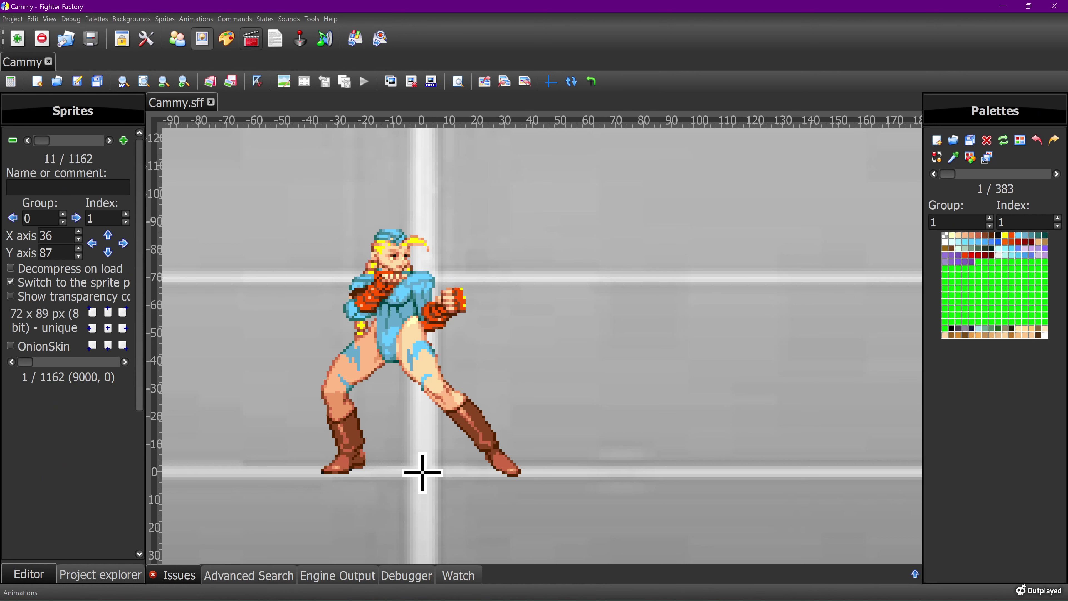
Step: In the standing animation's code, change the sprite index on line 49 to 9991, apply the change and close the code editor
{"action": "left_click", "coordinate": [251, 39]}
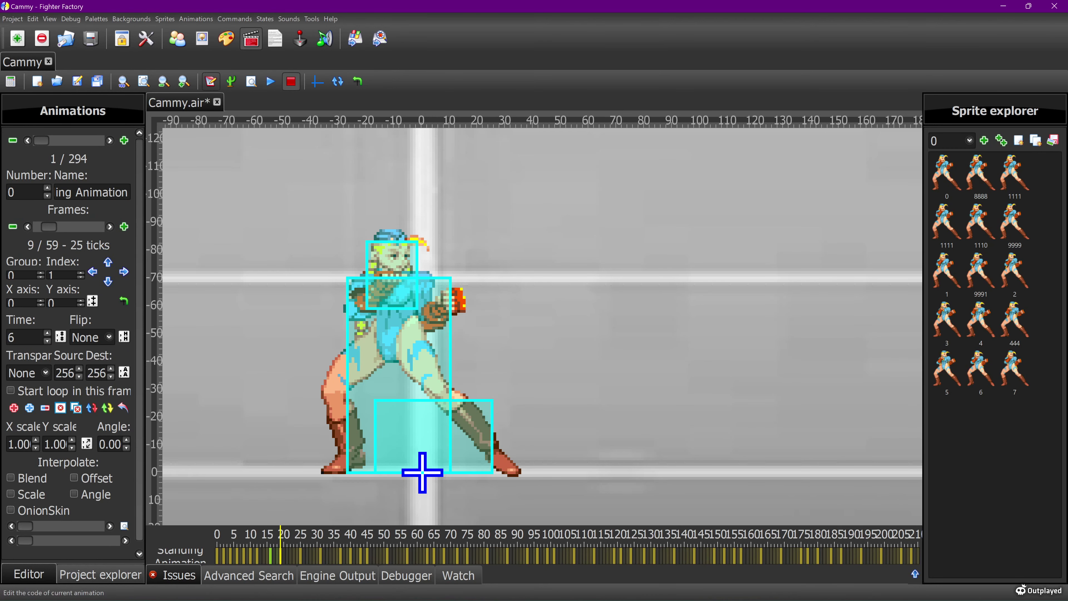
{"action": "left_click", "coordinate": [210, 81]}
{"action": "scroll", "coordinate": [757, 366], "scroll_direction": "down", "scroll_amount": 7}
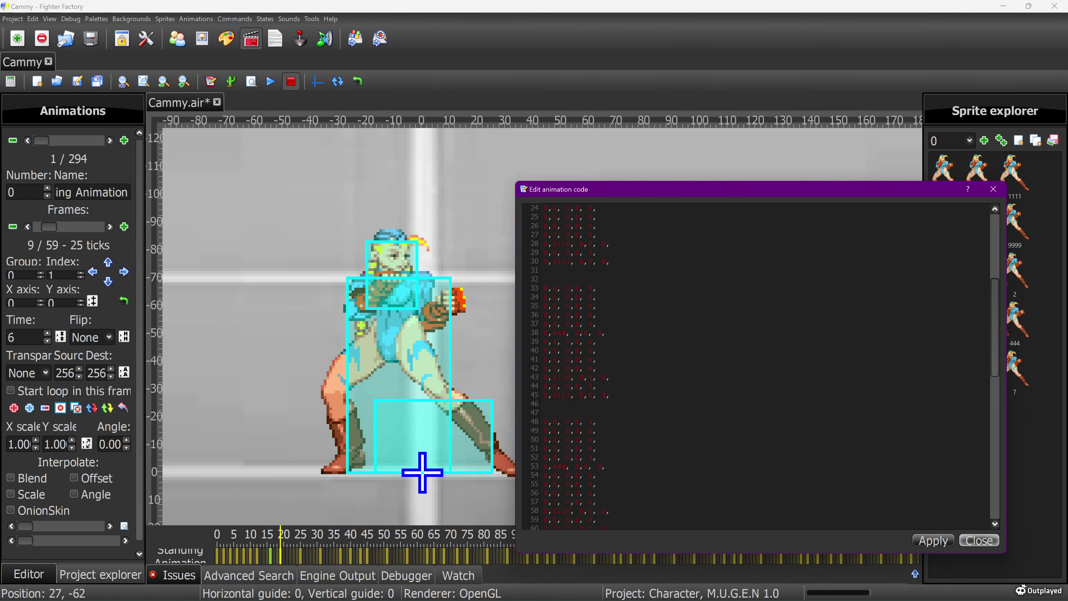
{"action": "scroll", "coordinate": [757, 366], "scroll_direction": "down", "scroll_amount": 2}
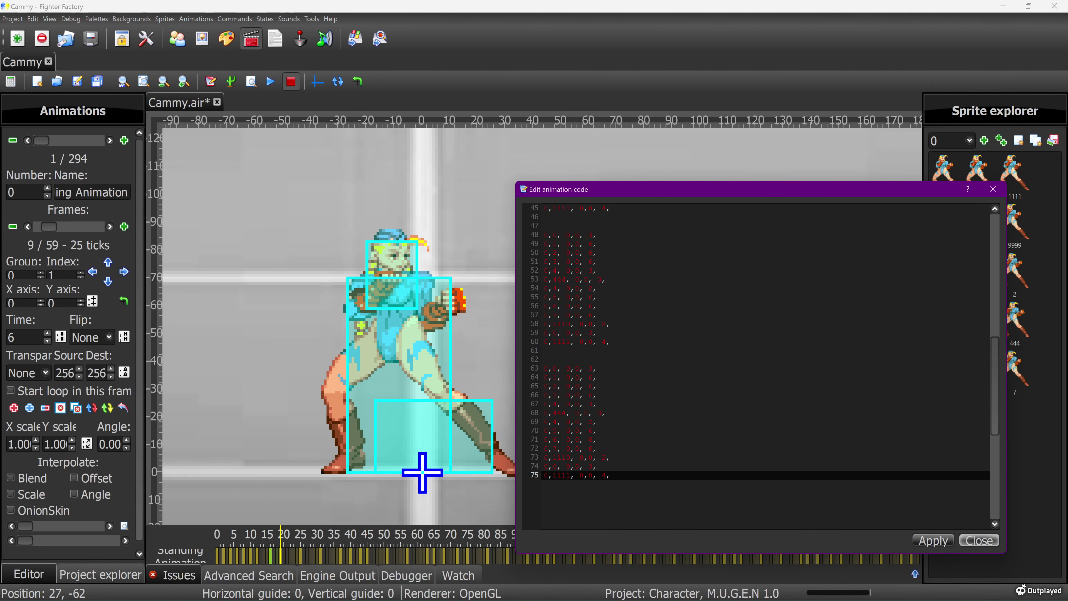
{"action": "left_click", "coordinate": [553, 243]}
{"action": "type", "text": "999"}
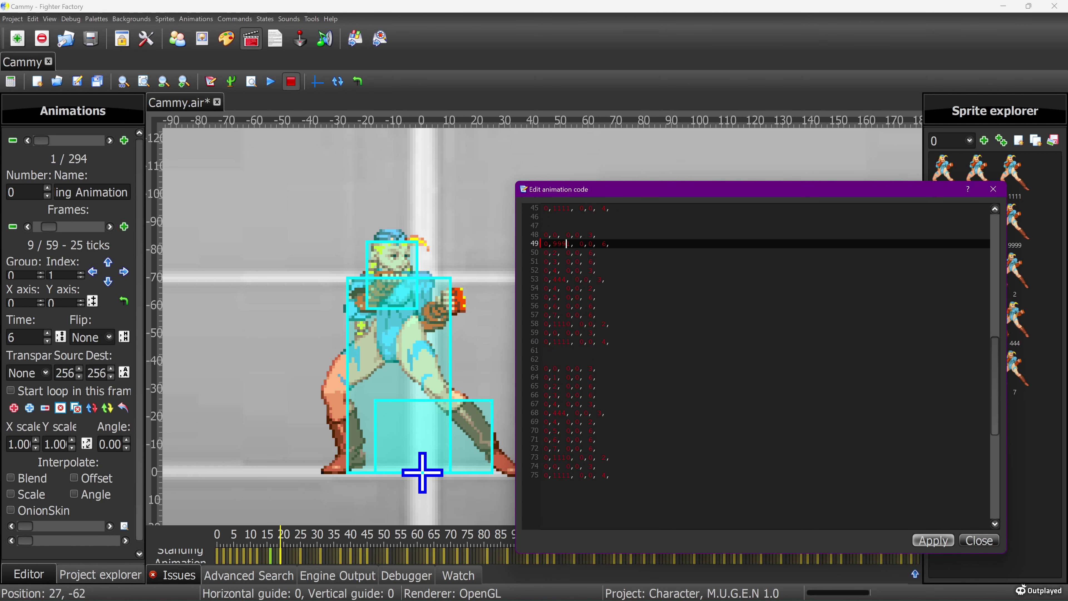
{"action": "double_click", "coordinate": [602, 244]}
{"action": "left_click", "coordinate": [598, 271]}
{"action": "left_click", "coordinate": [932, 540]}
{"action": "left_click", "coordinate": [978, 540]}
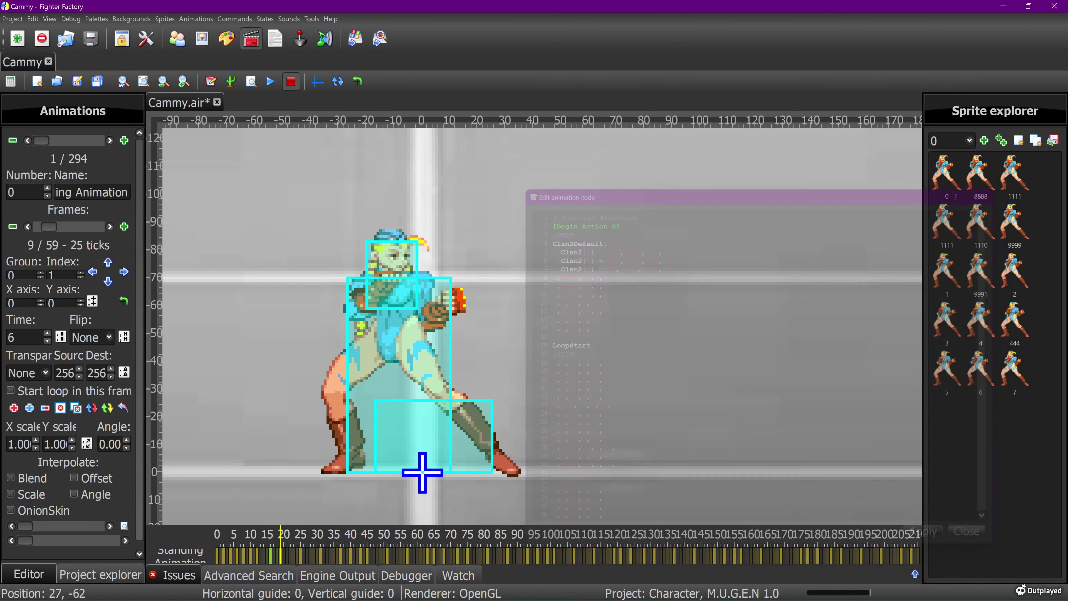
Step: Play back the standing animation and the crouching animation (number 11), stopping each one
{"action": "left_click", "coordinate": [271, 81]}
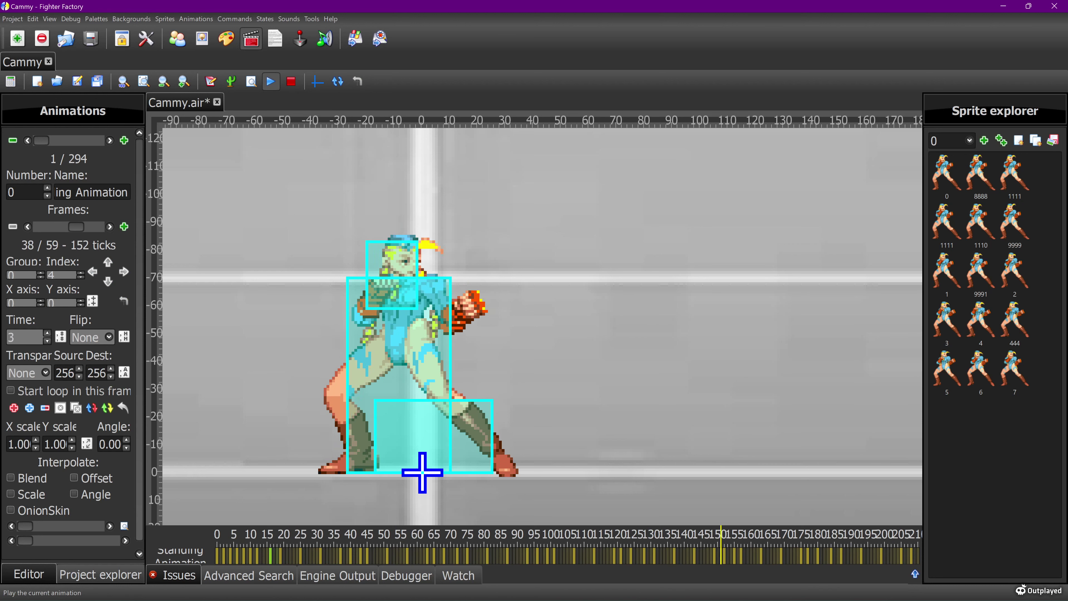
{"action": "left_click", "coordinate": [290, 82]}
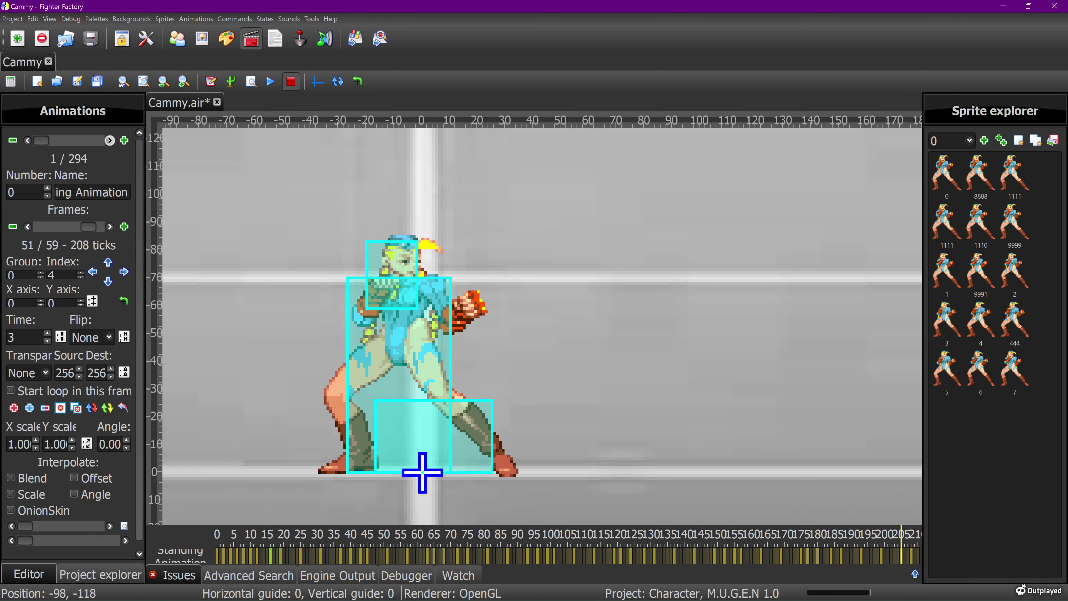
{"action": "left_click", "coordinate": [109, 141]}
{"action": "left_click", "coordinate": [109, 140]}
{"action": "left_click", "coordinate": [109, 140]}
{"action": "left_click", "coordinate": [110, 140]}
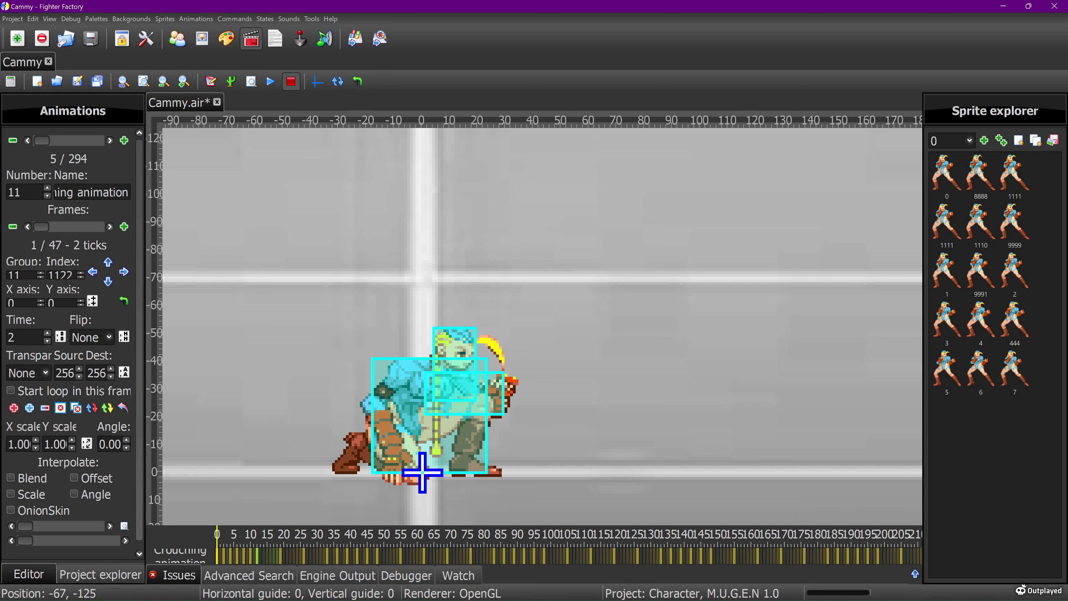
{"action": "left_click", "coordinate": [270, 81]}
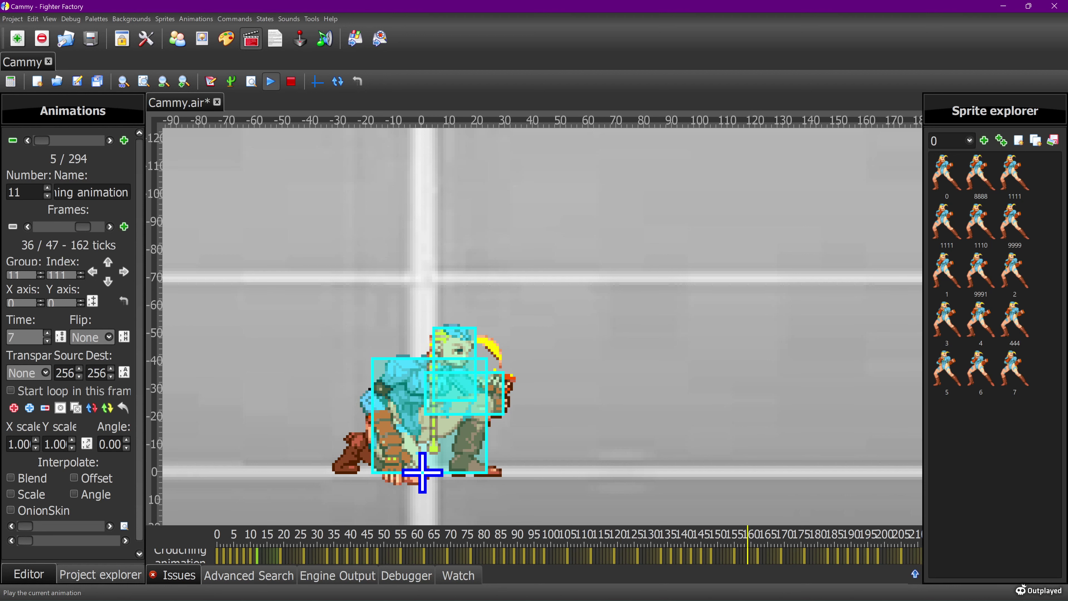
{"action": "left_click", "coordinate": [290, 81]}
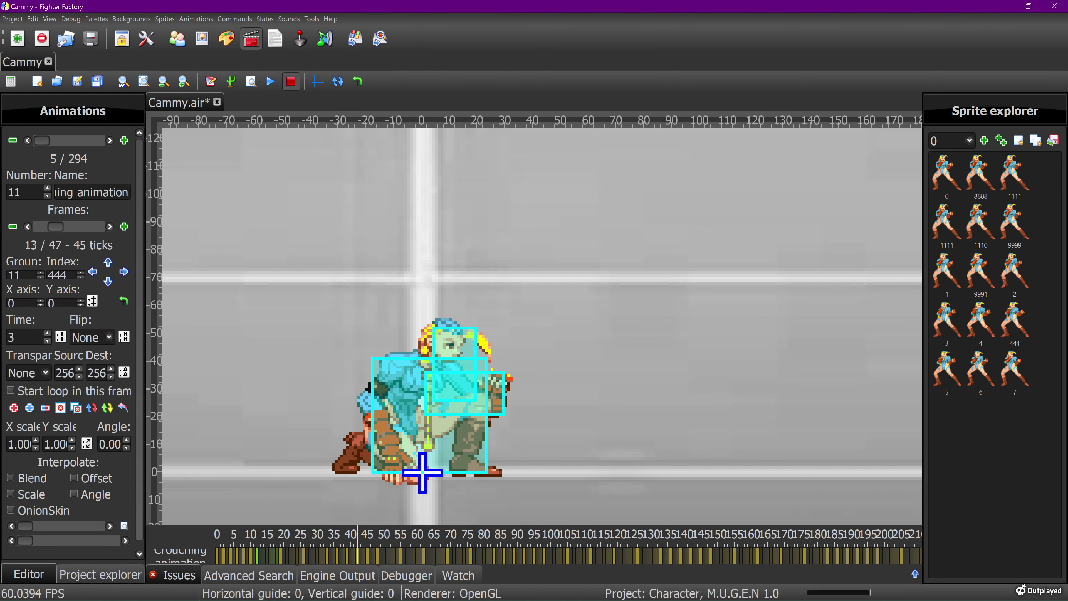
Step: Step through the crouching animation's frames 13 to 16, comparing frames 15 and 16
{"action": "left_click", "coordinate": [109, 226]}
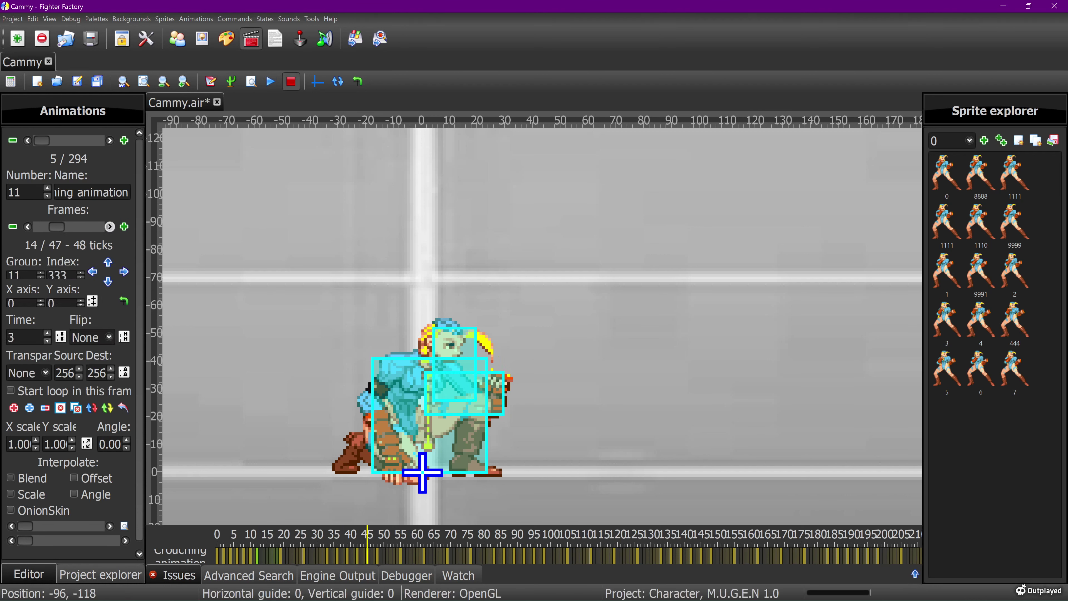
{"action": "left_click", "coordinate": [109, 226]}
{"action": "left_click", "coordinate": [109, 226]}
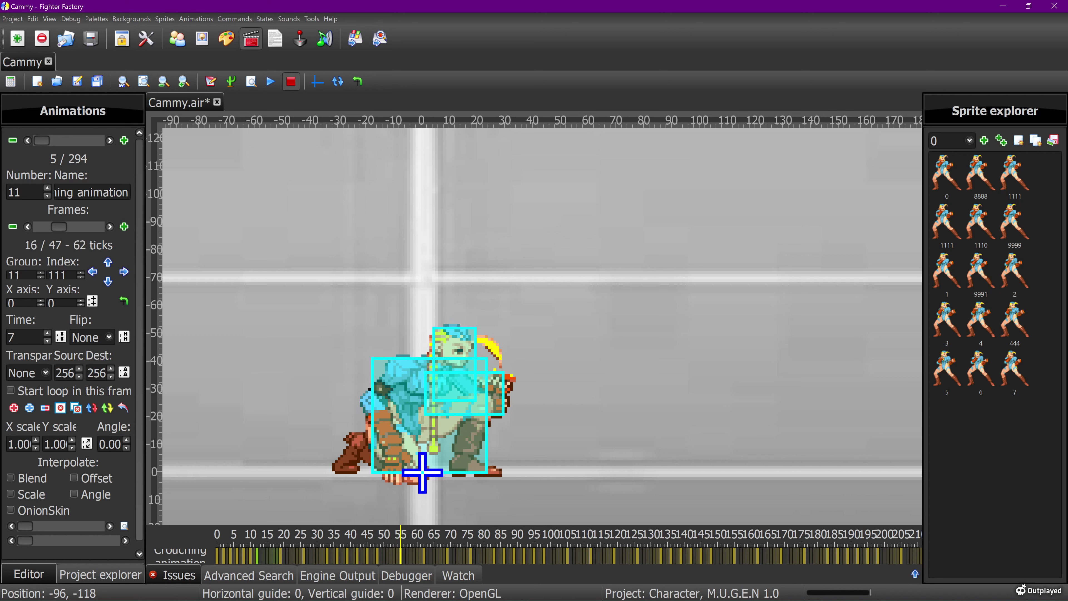
{"action": "left_click", "coordinate": [27, 226]}
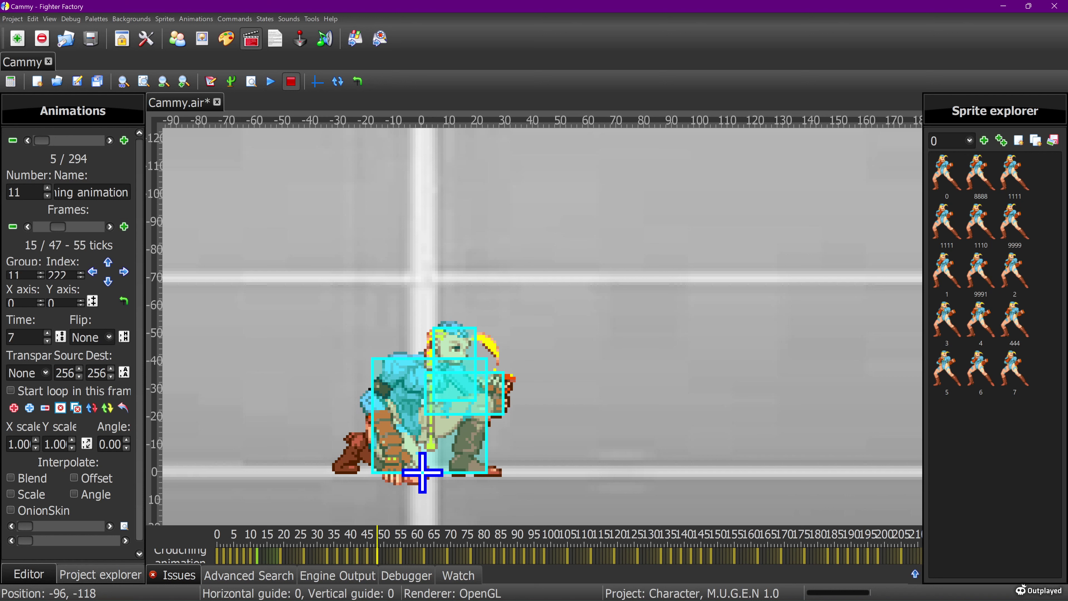
{"action": "left_click", "coordinate": [109, 227]}
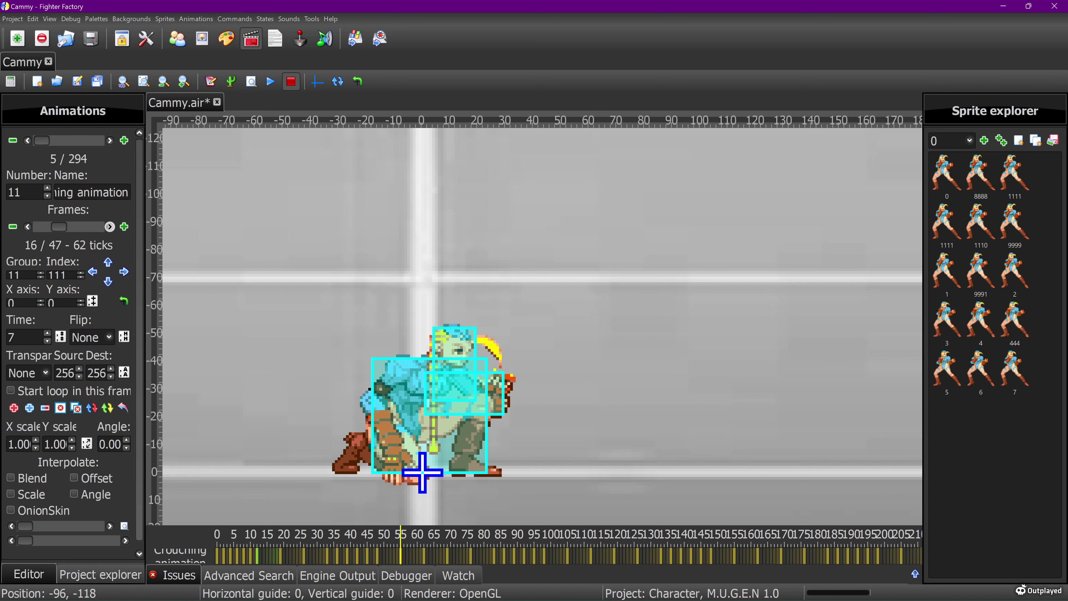
Step: Open sprite 11,111 in the image editor and sample the dark and teal pixels beside the brown arm strap for pencil touch-ups
{"action": "left_click", "coordinate": [202, 38]}
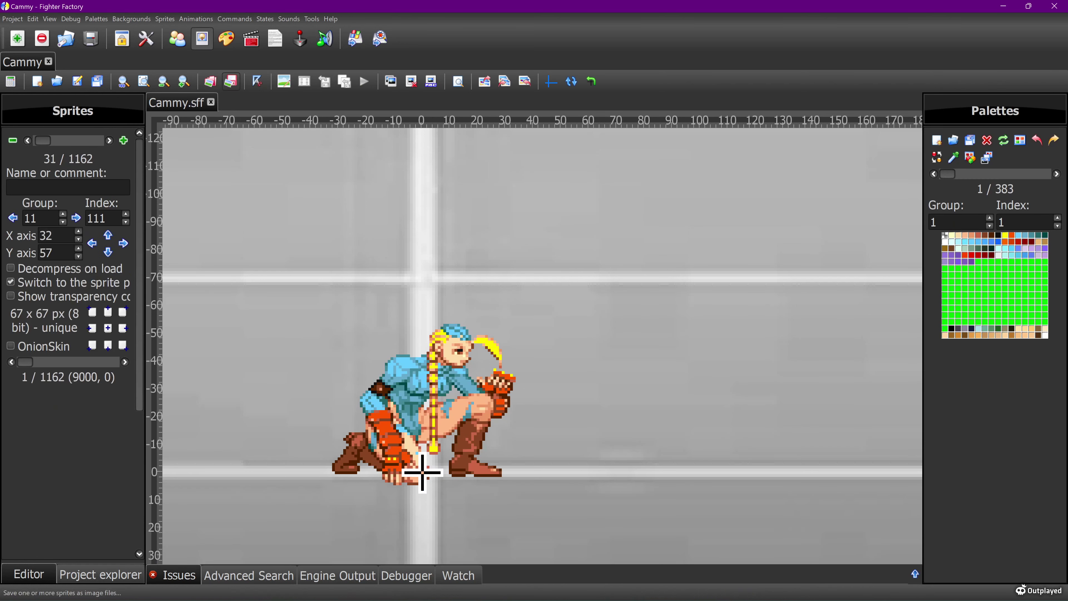
{"action": "left_click", "coordinate": [283, 81]}
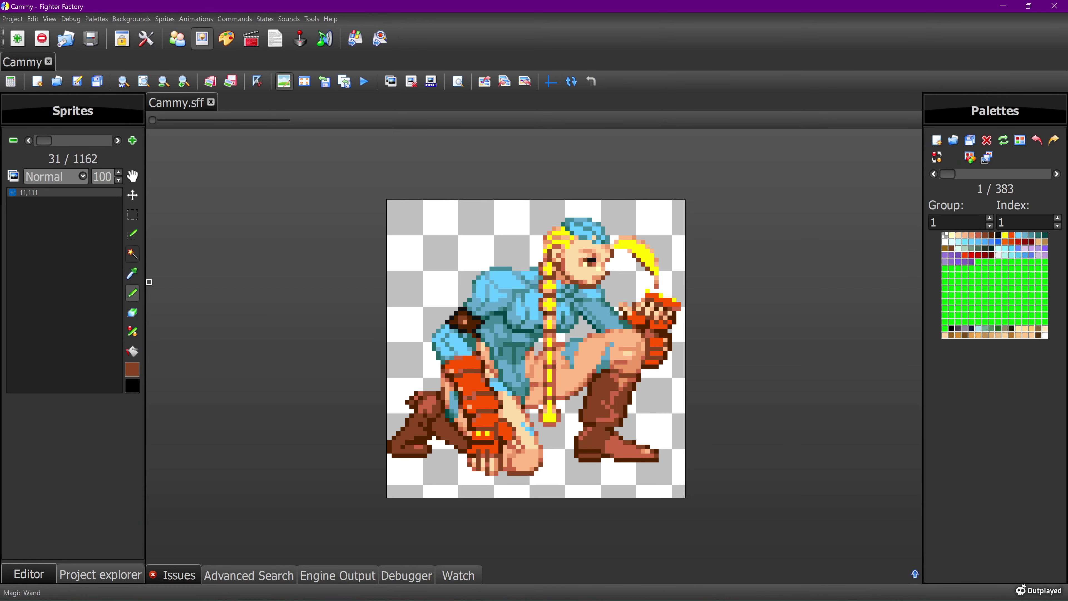
{"action": "left_click", "coordinate": [479, 336]}
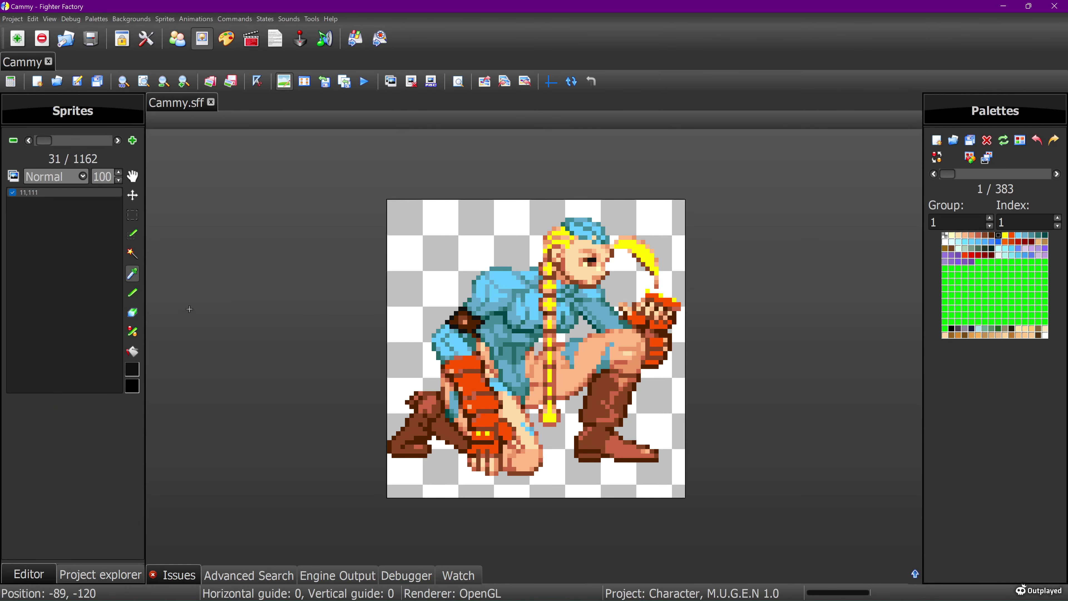
{"action": "left_click", "coordinate": [132, 293]}
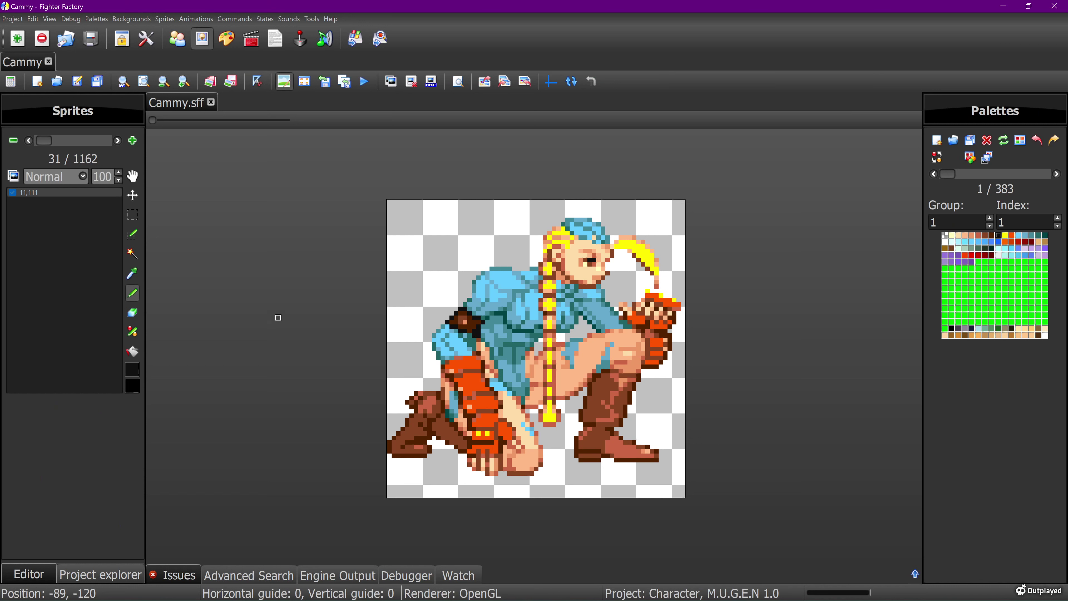
{"action": "left_click", "coordinate": [132, 274]}
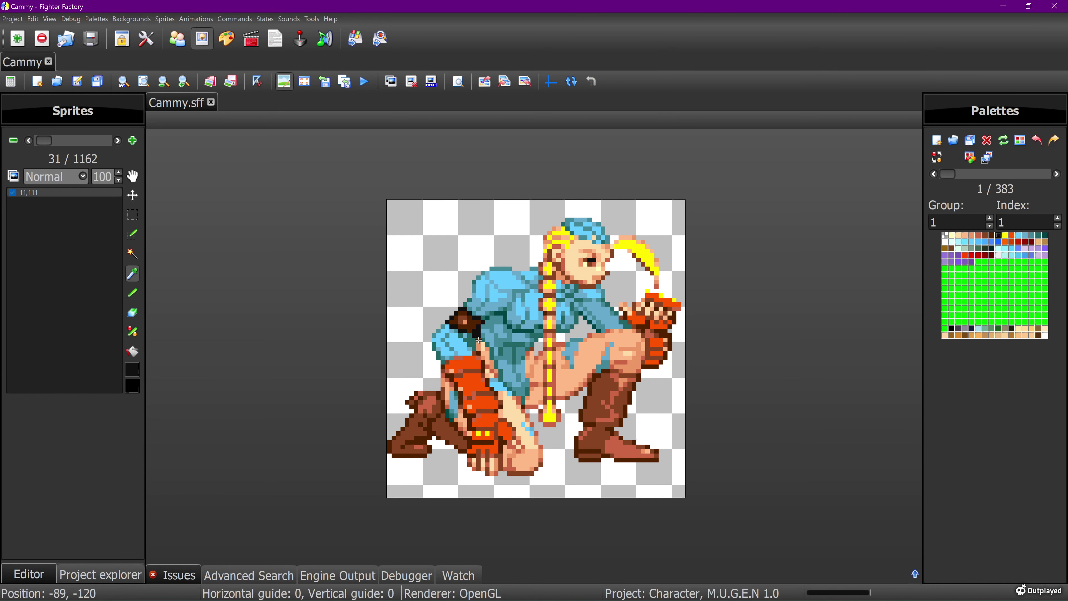
{"action": "left_click", "coordinate": [480, 339]}
{"action": "left_click", "coordinate": [133, 292]}
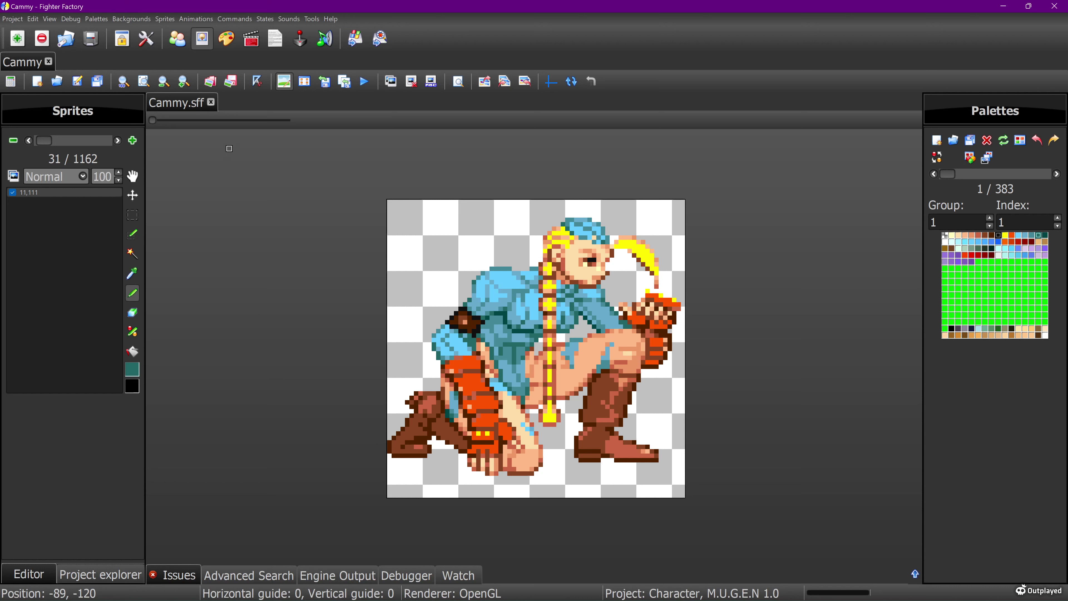
Step: Select the small pixel patch beside the rear elbow, save the changes to sprite 11,111 and close the image editor
{"action": "left_click", "coordinate": [133, 215]}
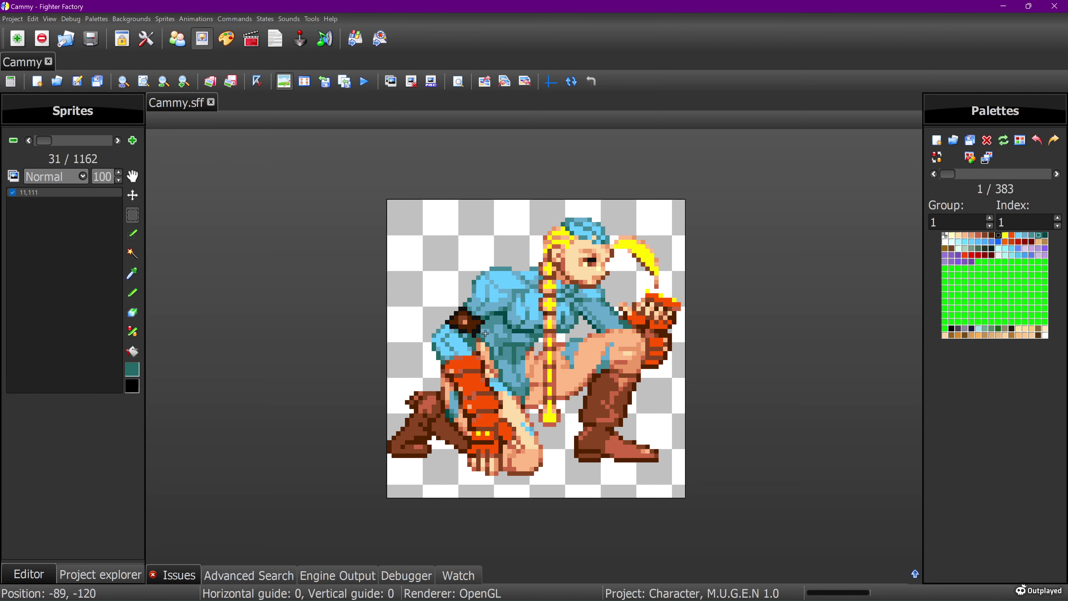
{"action": "left_click_drag", "start_coordinate": [480, 345], "coordinate": [490, 324]}
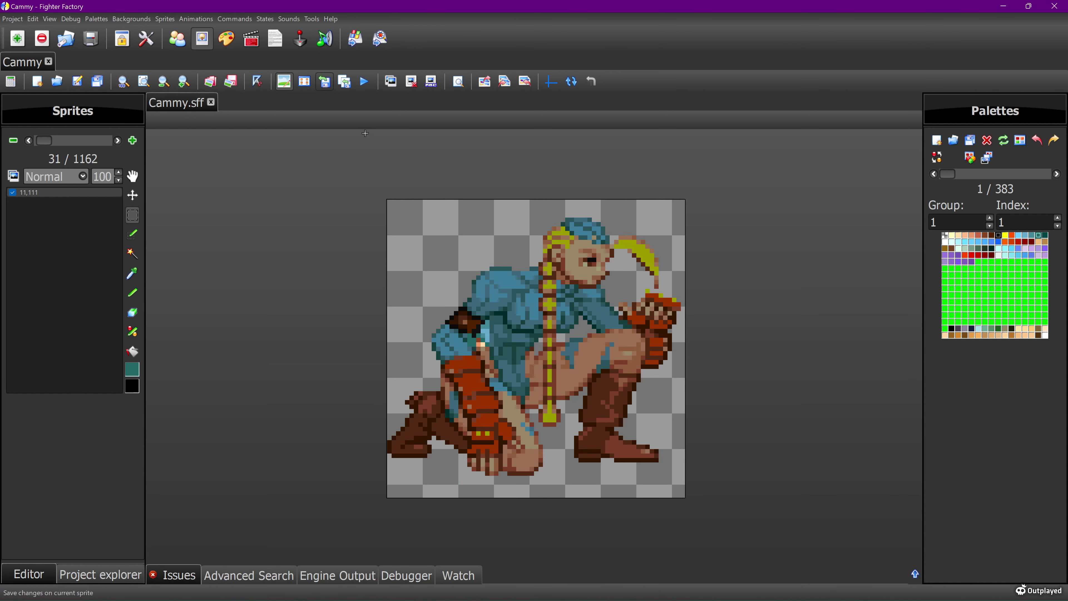
{"action": "left_click", "coordinate": [325, 81]}
{"action": "left_click", "coordinate": [284, 82]}
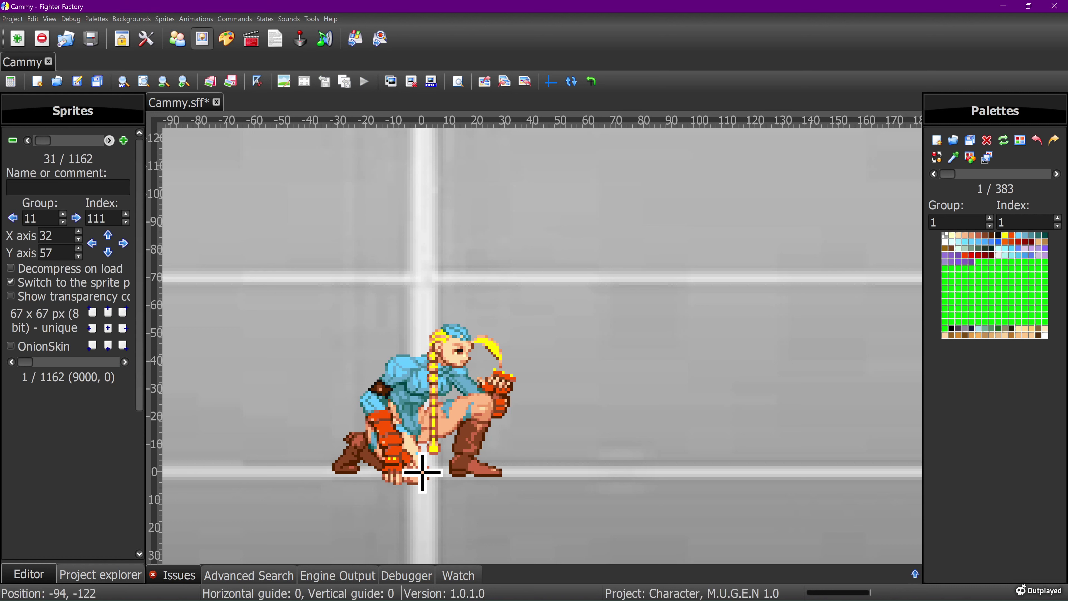
Step: Flip between crouching sprites 11,0, 11,111 and 11,222 to compare the area around the rear arm and waist
{"action": "left_click", "coordinate": [109, 140]}
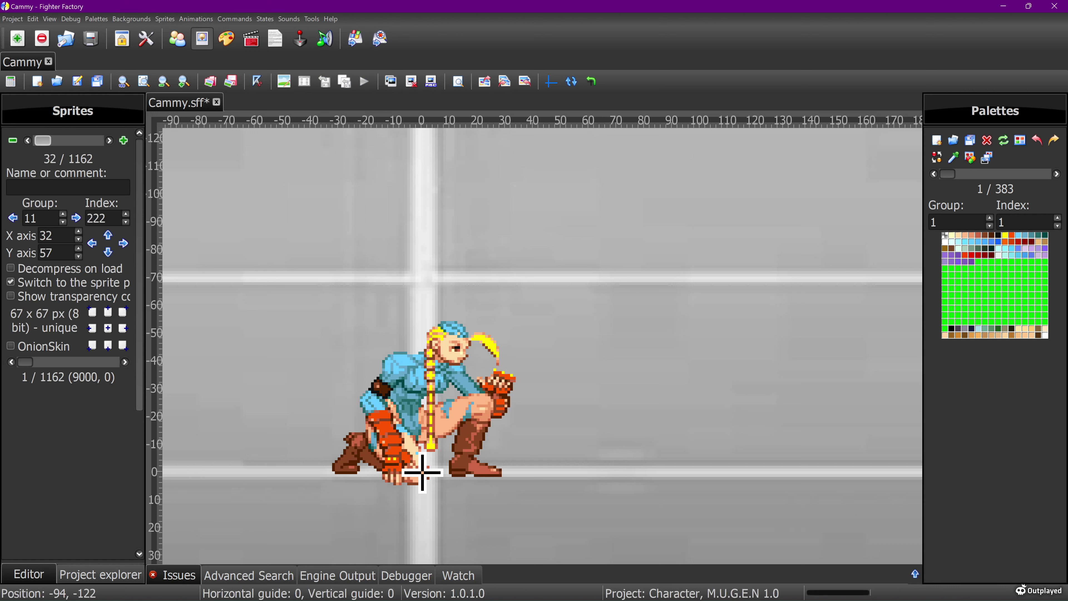
{"action": "left_click", "coordinate": [27, 140]}
{"action": "left_click", "coordinate": [27, 140]}
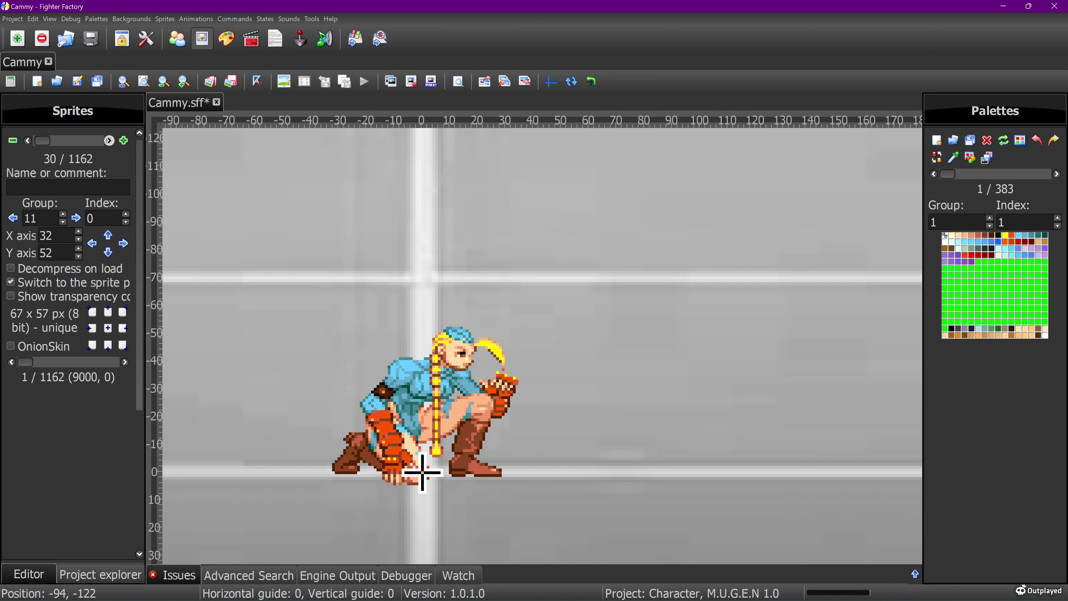
{"action": "left_click", "coordinate": [109, 141]}
{"action": "left_click", "coordinate": [109, 141]}
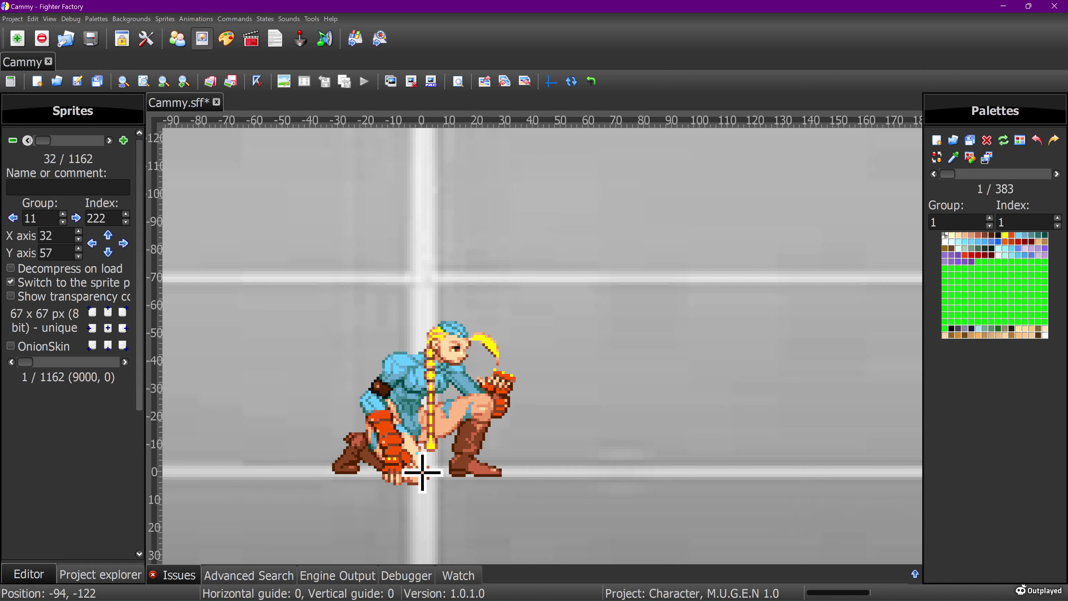
{"action": "left_click", "coordinate": [27, 140]}
{"action": "left_click", "coordinate": [28, 141]}
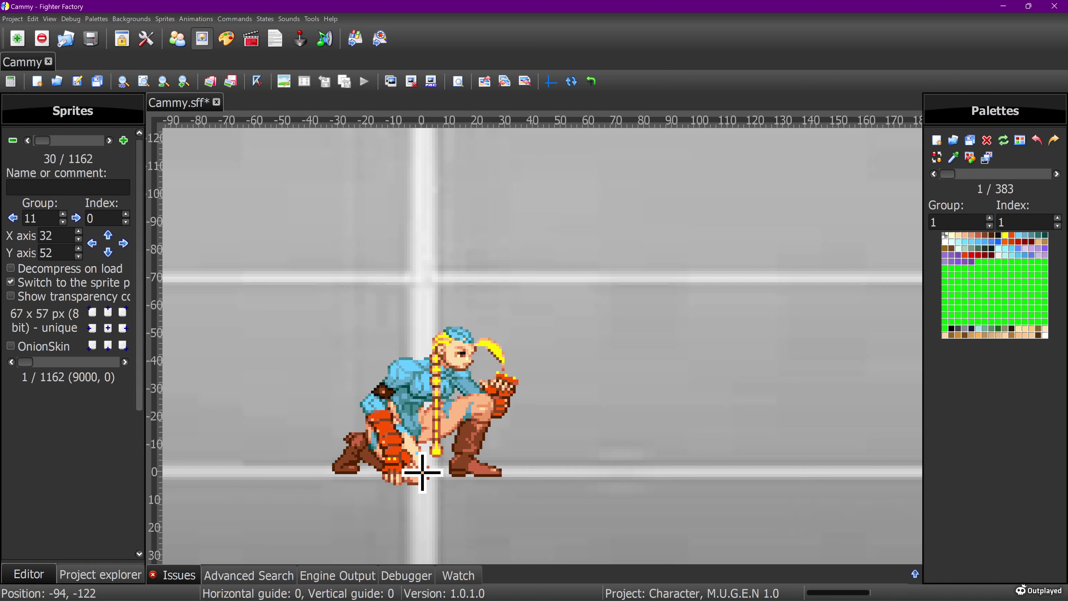
{"action": "left_click", "coordinate": [109, 140]}
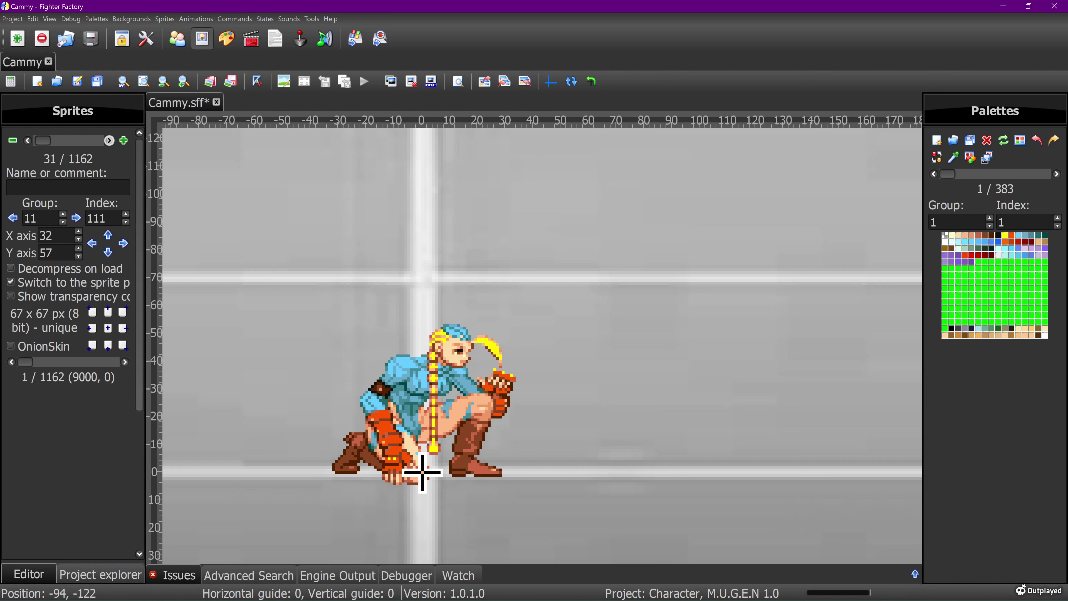
{"action": "left_click", "coordinate": [109, 140]}
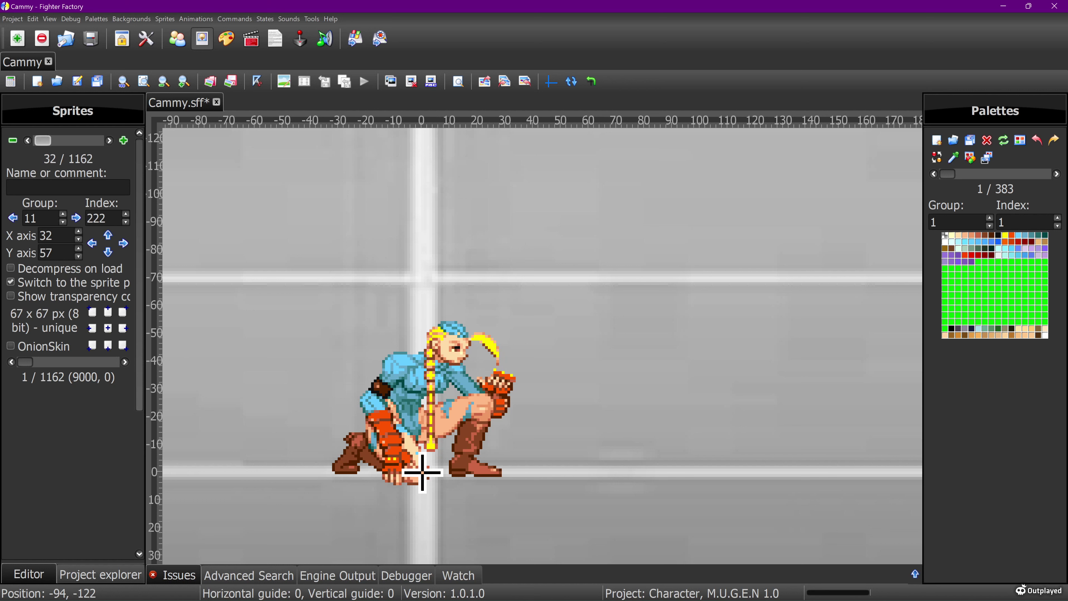
{"action": "left_click", "coordinate": [27, 140]}
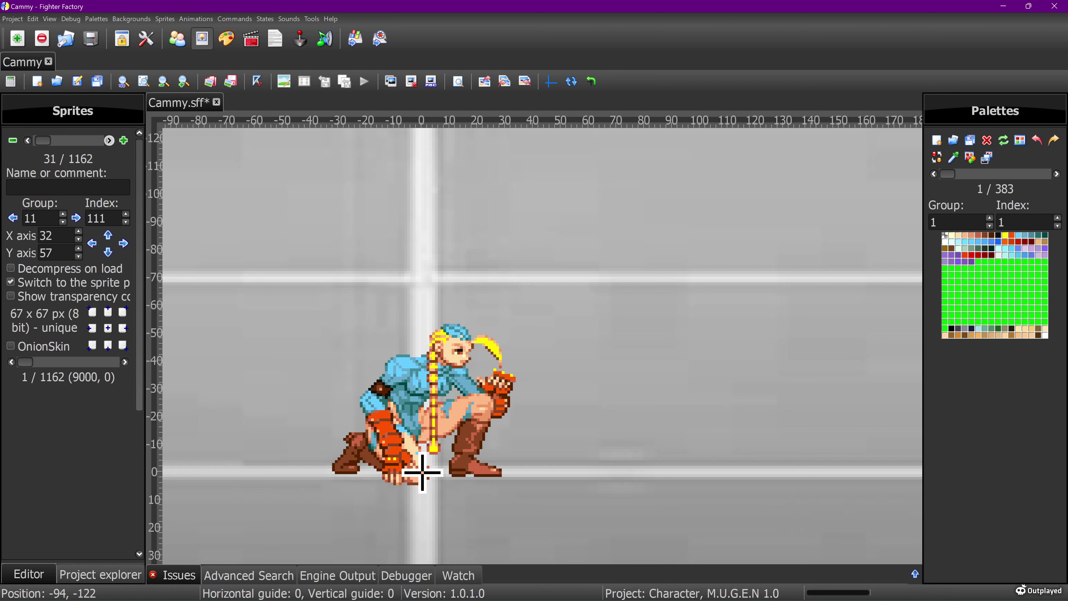
{"action": "left_click", "coordinate": [109, 140]}
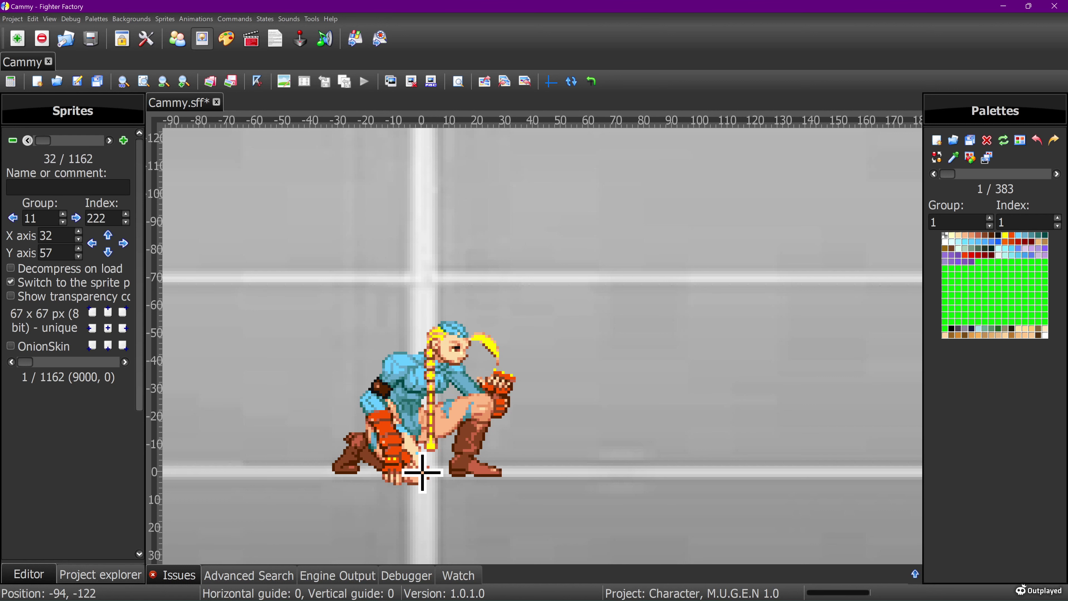
{"action": "left_click", "coordinate": [27, 140]}
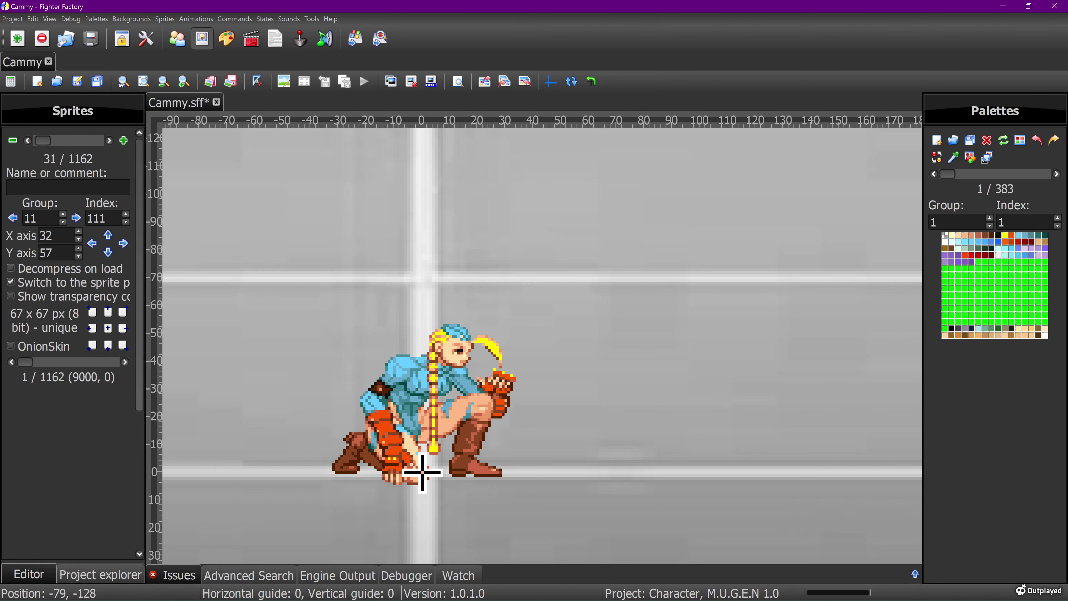
Step: Retouch the pixels beside the rear elbow of sprite 11,111 with sampled colours including a light skin tone, and save the changes
{"action": "left_click", "coordinate": [284, 81]}
{"action": "left_click", "coordinate": [133, 274]}
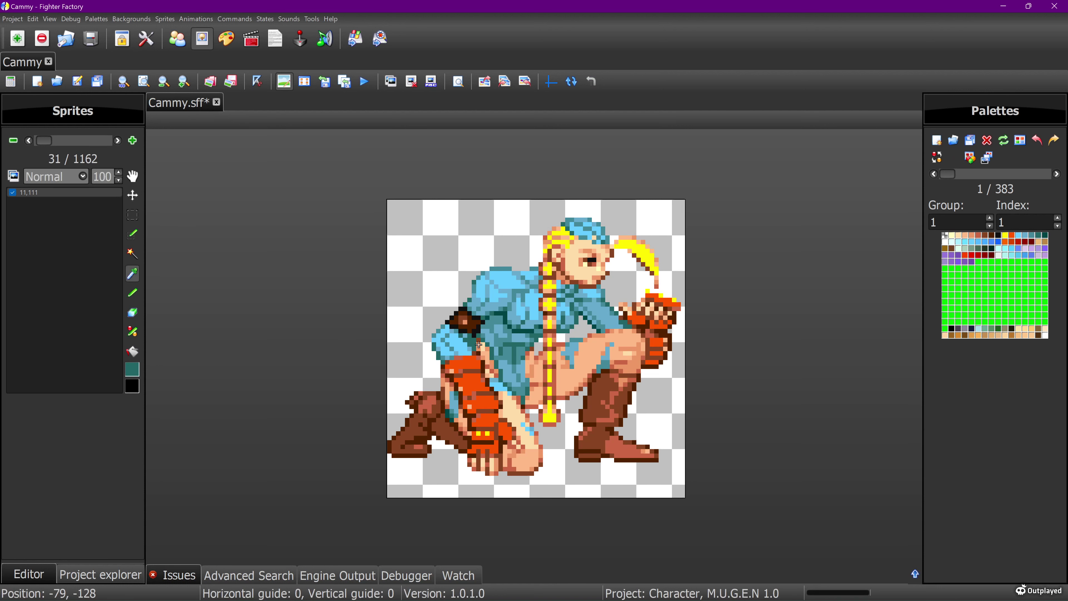
{"action": "left_click", "coordinate": [479, 344]}
{"action": "left_click", "coordinate": [132, 293]}
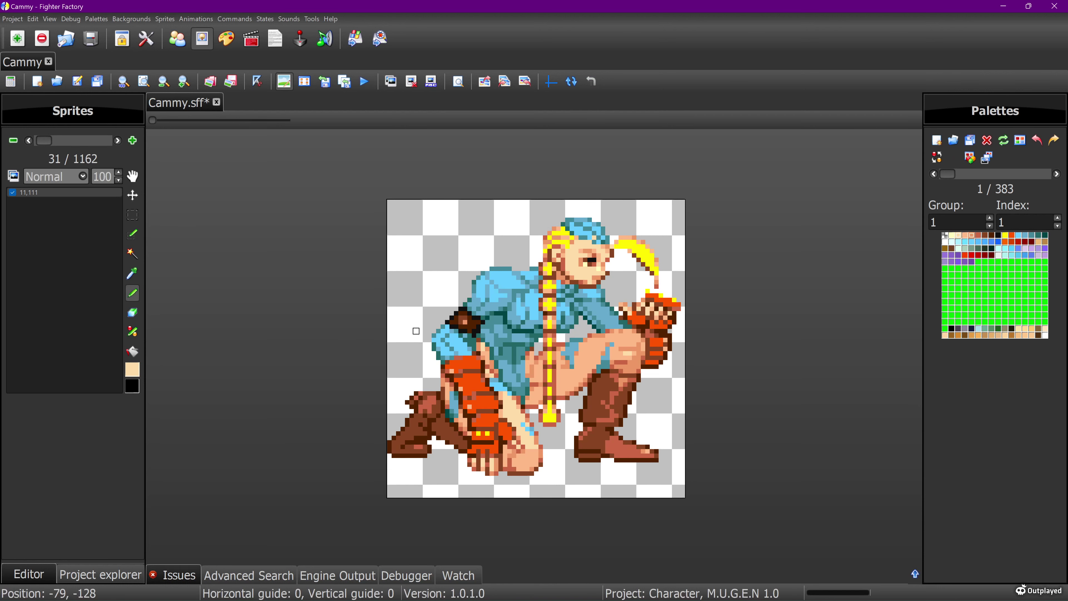
{"action": "left_click", "coordinate": [133, 273]}
{"action": "left_click", "coordinate": [484, 349]}
{"action": "left_click", "coordinate": [132, 293]}
{"action": "left_click", "coordinate": [325, 81]}
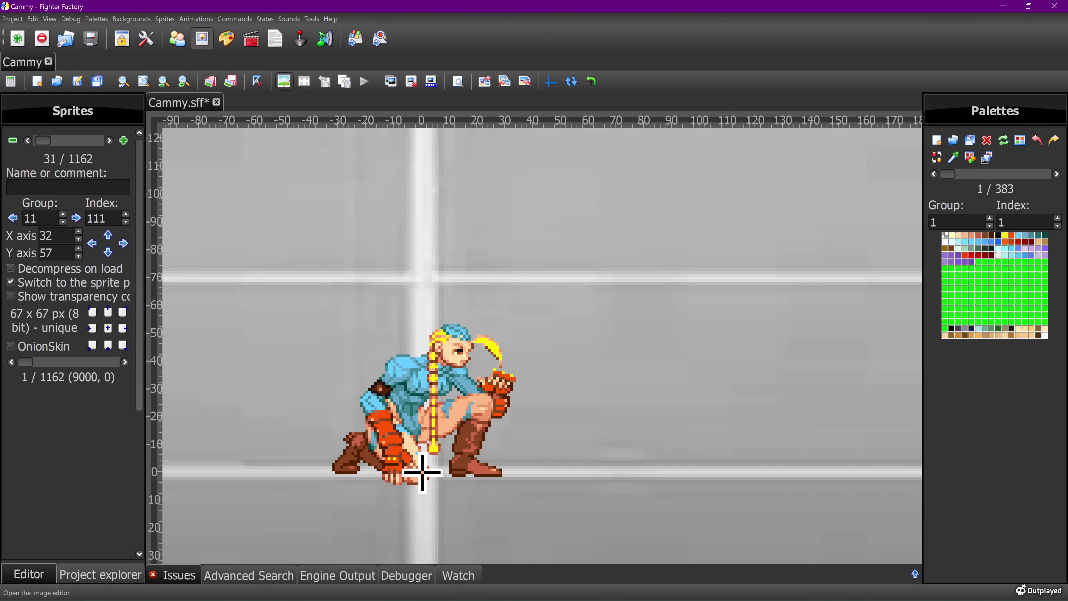
Step: Flip between crouching sprites 10,222, 11,0, 11,111, 11,222 and 11,333 to compare the pixels around the rear elbow
{"action": "left_click", "coordinate": [27, 140]}
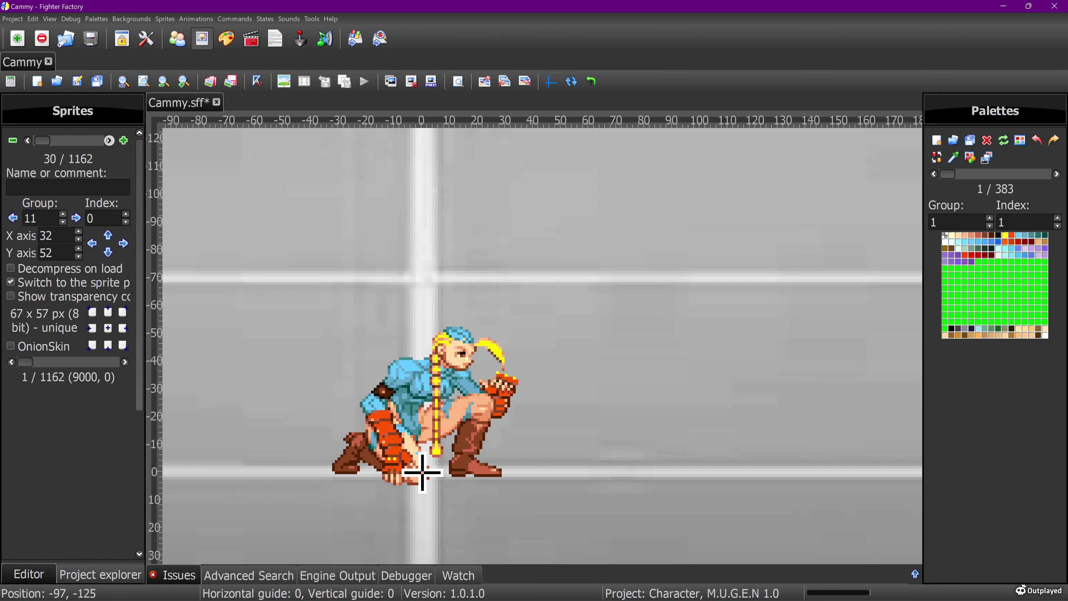
{"action": "left_click", "coordinate": [109, 140]}
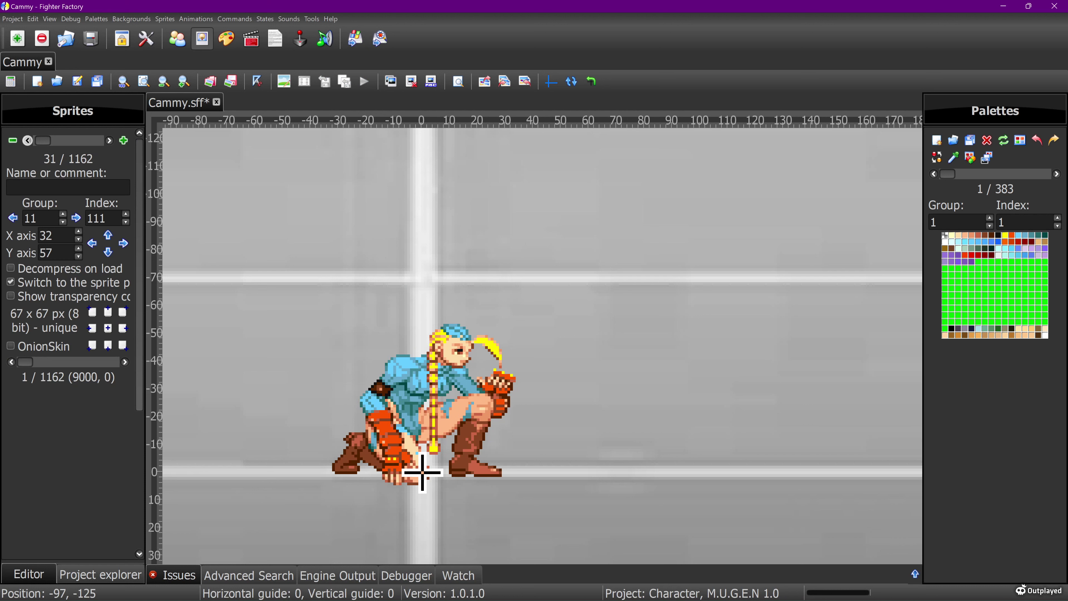
{"action": "left_click", "coordinate": [27, 140]}
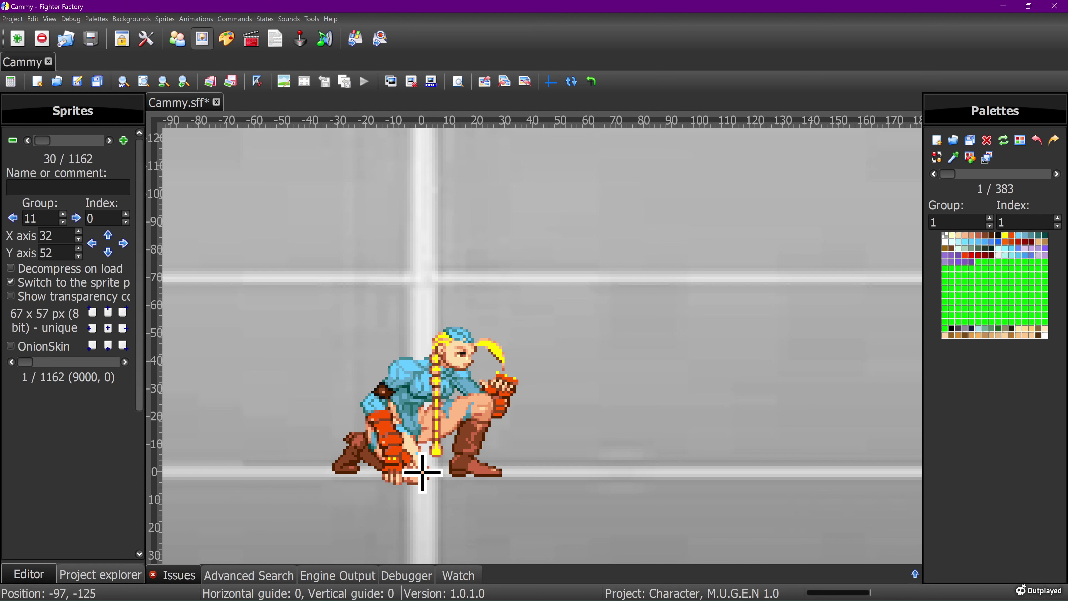
{"action": "left_click", "coordinate": [109, 140]}
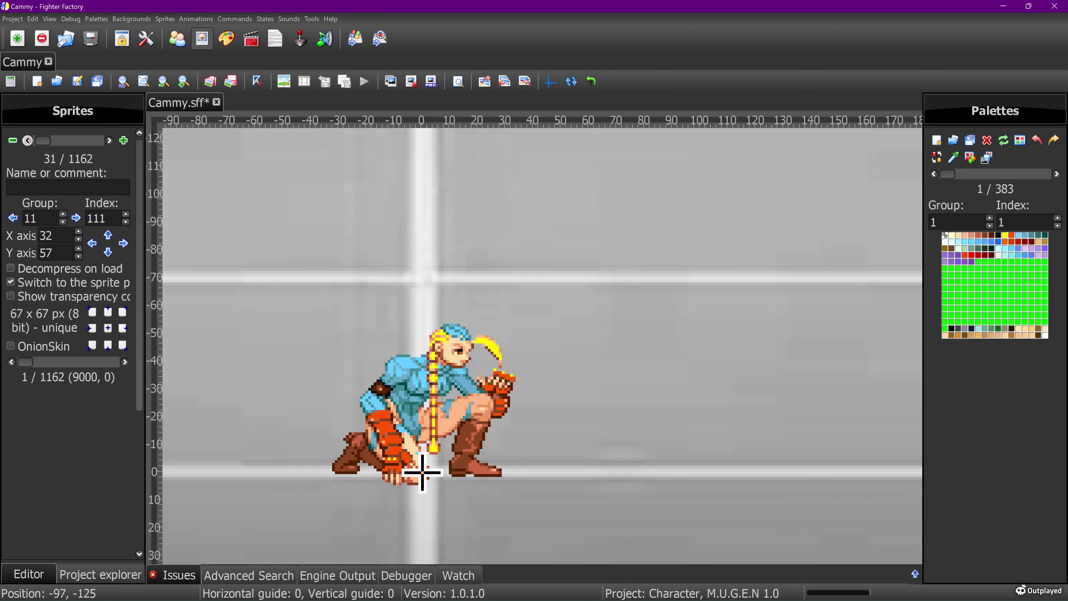
{"action": "left_click", "coordinate": [27, 140]}
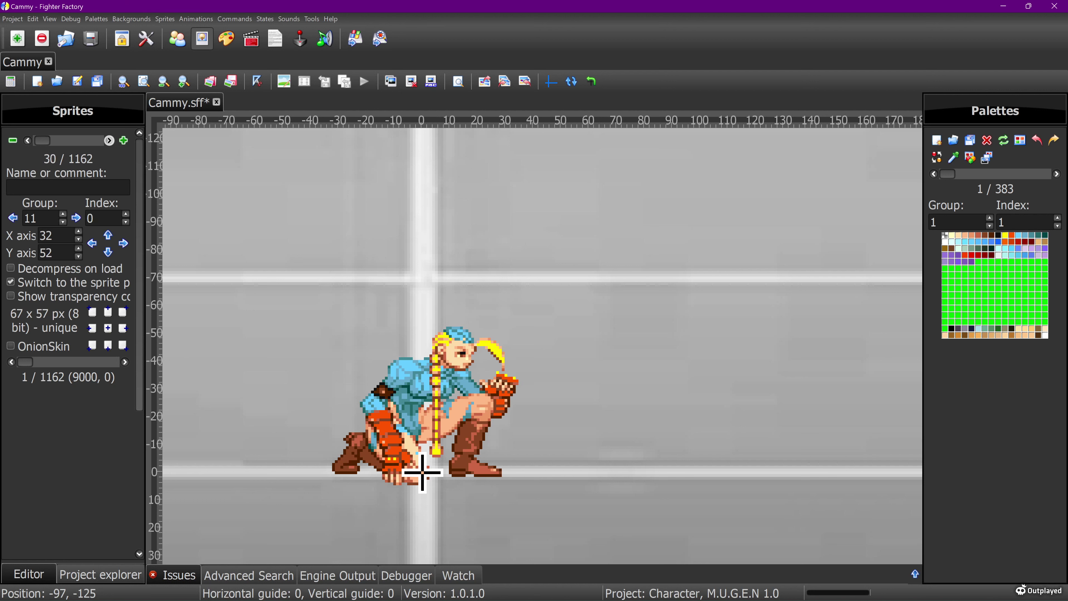
{"action": "left_click", "coordinate": [109, 141]}
{"action": "left_click", "coordinate": [109, 140]}
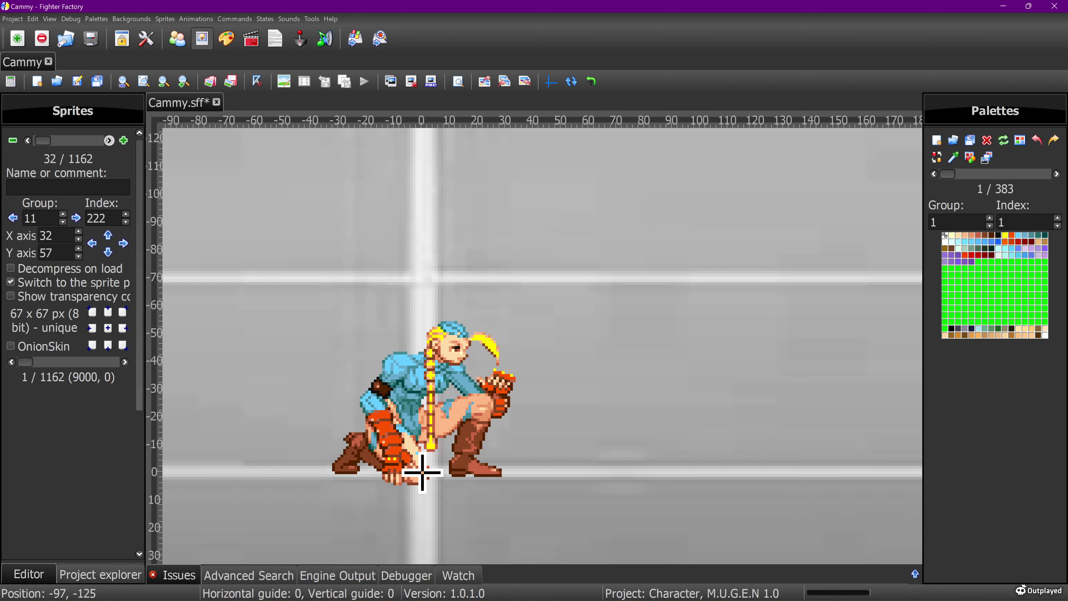
{"action": "left_click", "coordinate": [109, 140]}
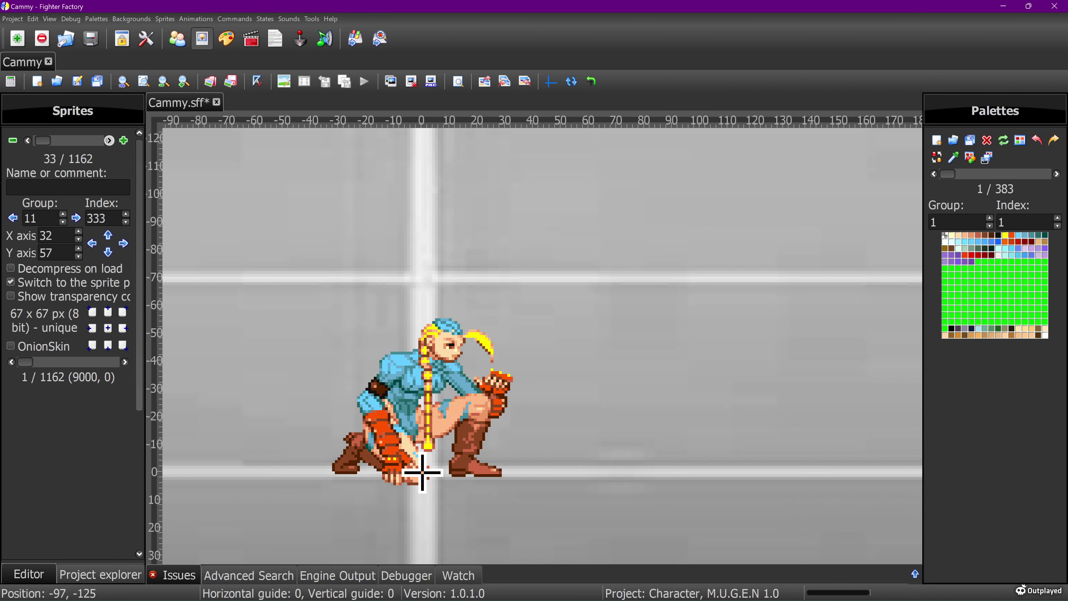
{"action": "left_click", "coordinate": [27, 140]}
{"action": "left_click", "coordinate": [28, 140]}
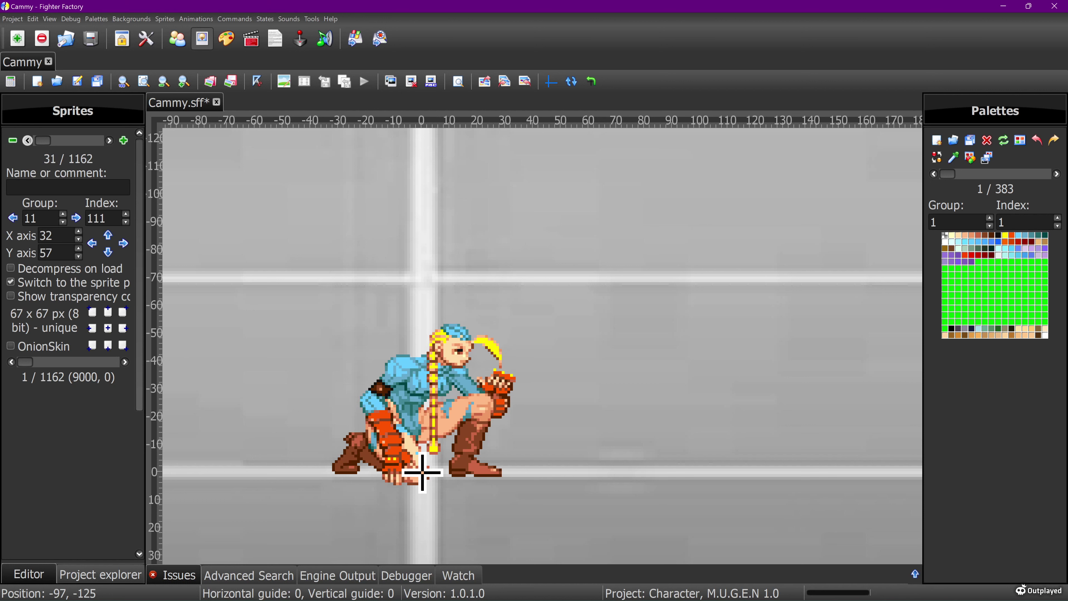
{"action": "left_click", "coordinate": [27, 140]}
{"action": "left_click", "coordinate": [28, 140]}
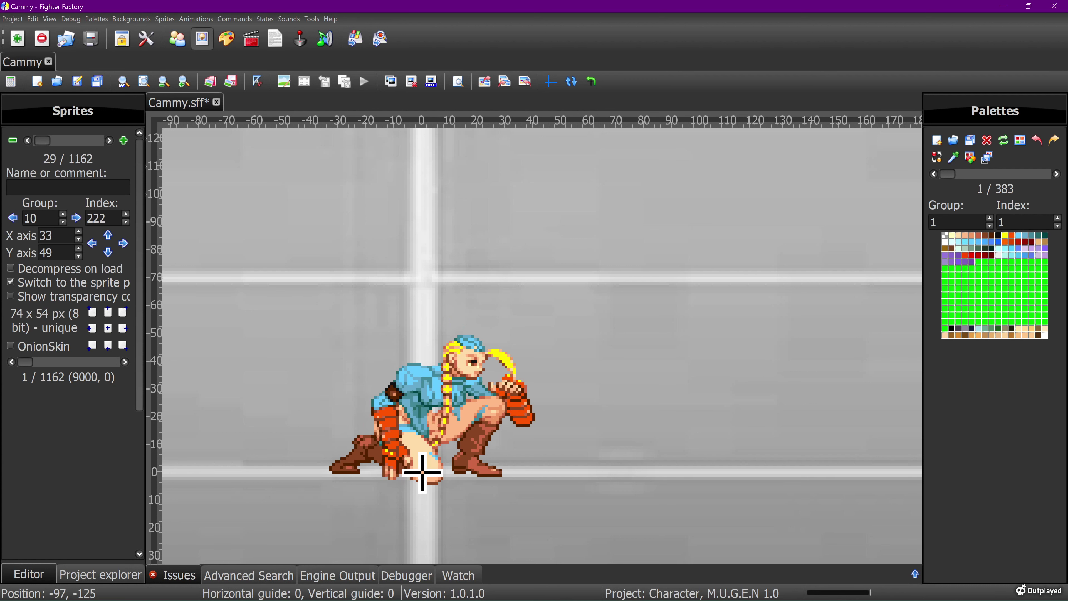
{"action": "left_click", "coordinate": [109, 140]}
{"action": "left_click", "coordinate": [109, 140]}
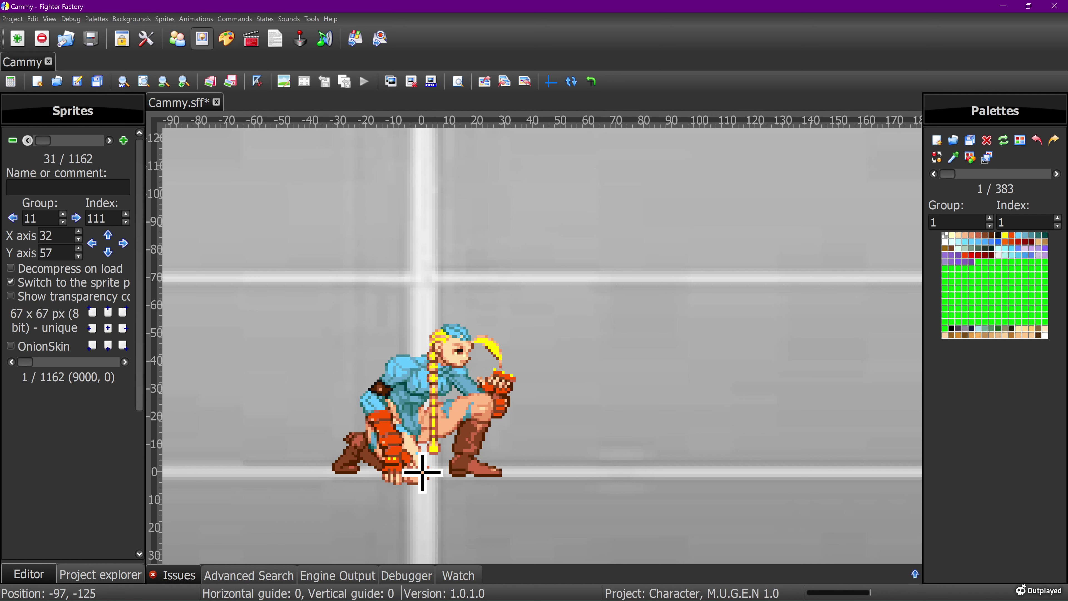
{"action": "left_click", "coordinate": [27, 141]}
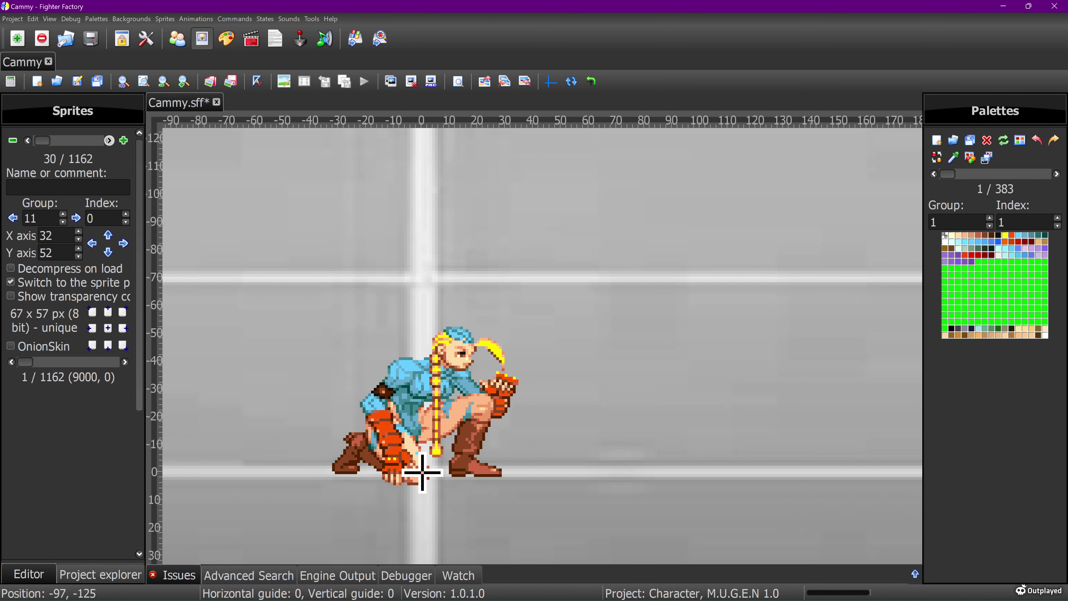
Step: Retouch the pixel just below the brown arm strap of sprite 11,111 with a sampled reddish-brown, and close the image editor
{"action": "left_click", "coordinate": [109, 140]}
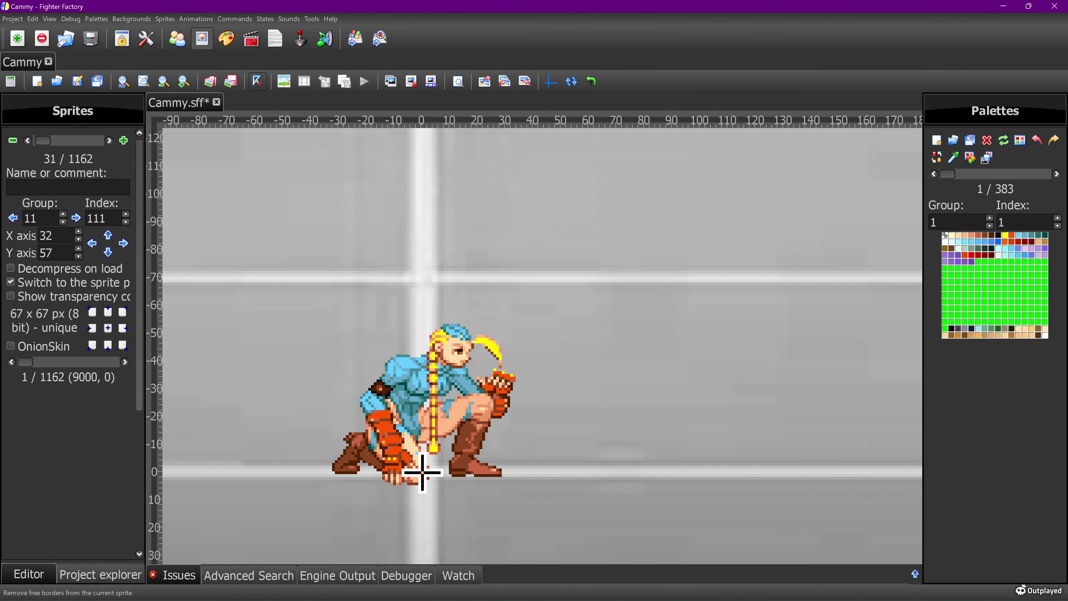
{"action": "left_click", "coordinate": [284, 82]}
{"action": "left_click", "coordinate": [133, 274]}
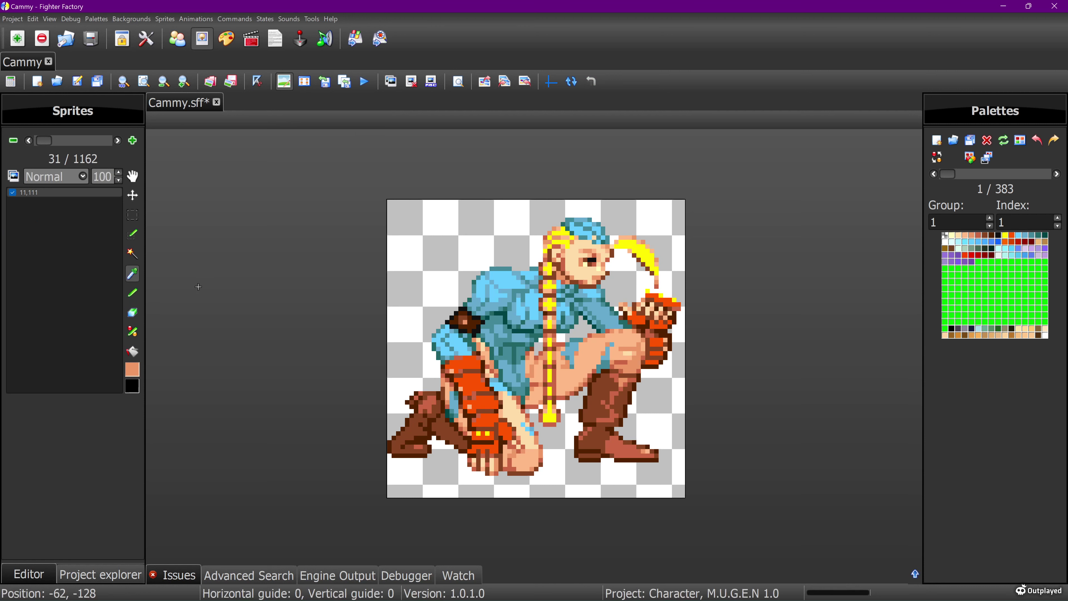
{"action": "left_click", "coordinate": [488, 367]}
{"action": "left_click", "coordinate": [132, 293]}
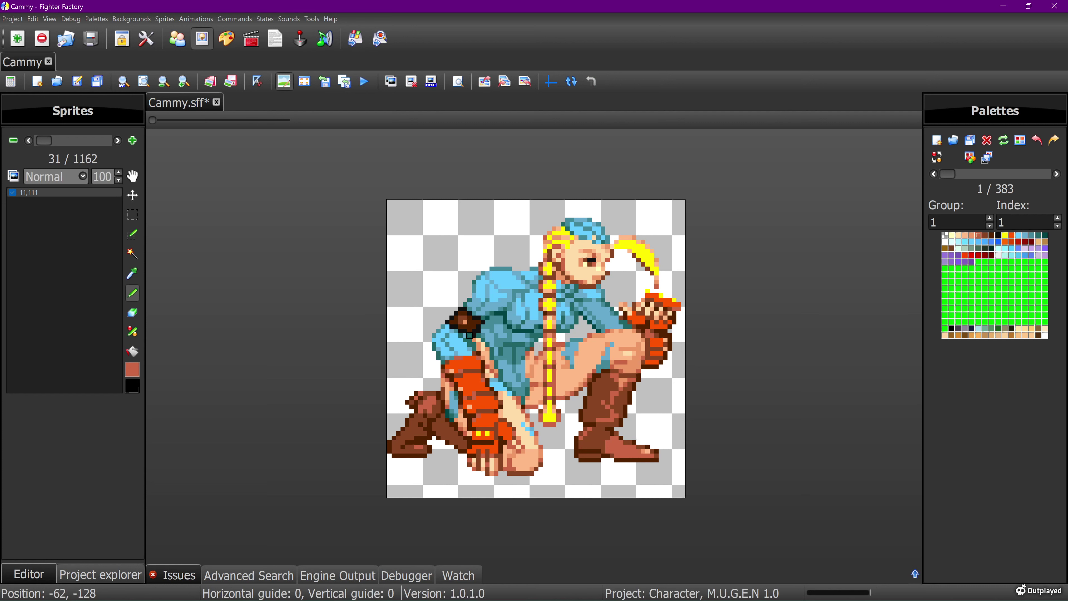
{"action": "left_click", "coordinate": [477, 340]}
{"action": "left_click", "coordinate": [283, 82]}
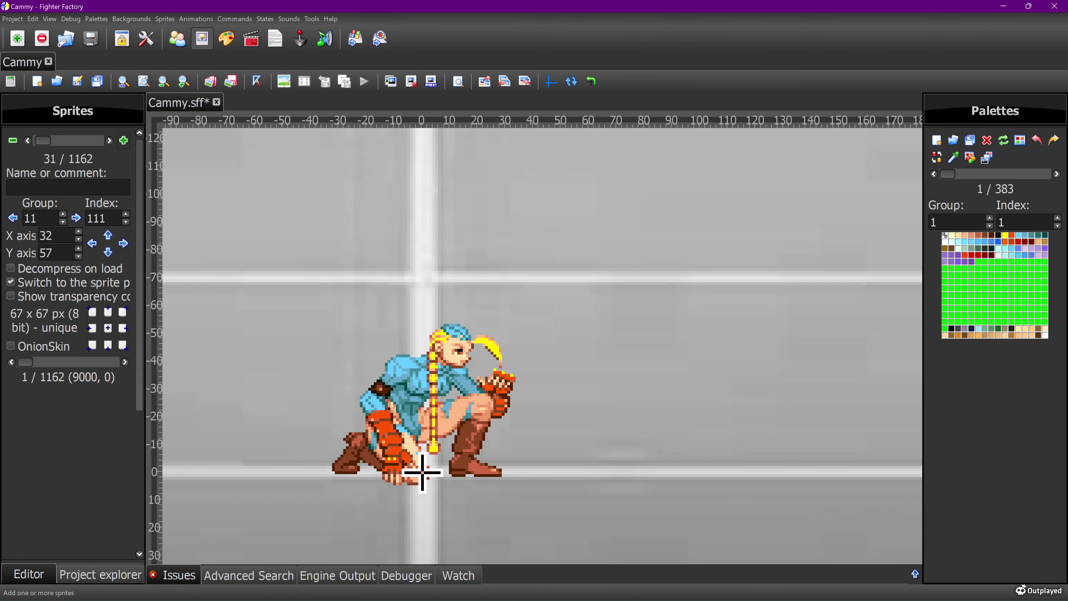
Step: Repeat the reddish-brown pencil touch-up beside the rear elbow on sprites 11,222 and 11,333 in the image editor
{"action": "left_click", "coordinate": [109, 140]}
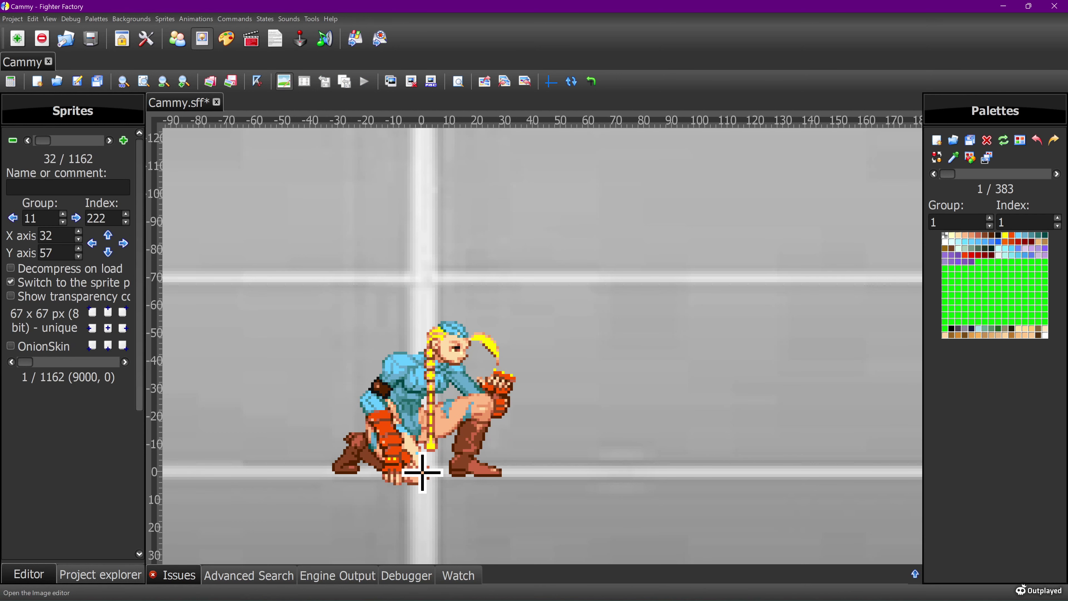
{"action": "left_click", "coordinate": [284, 81]}
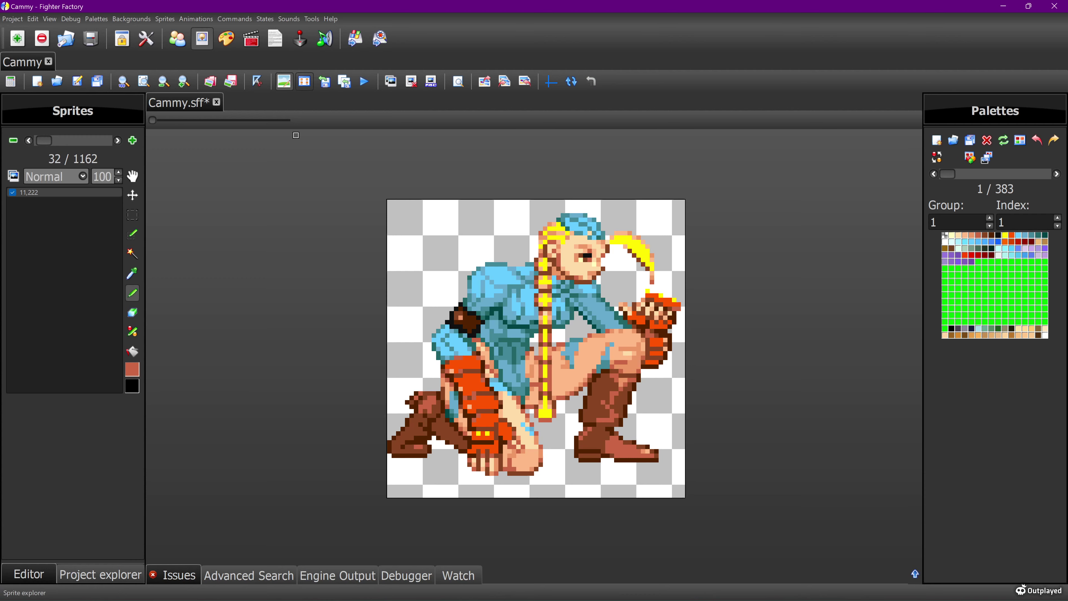
{"action": "left_click", "coordinate": [304, 81]}
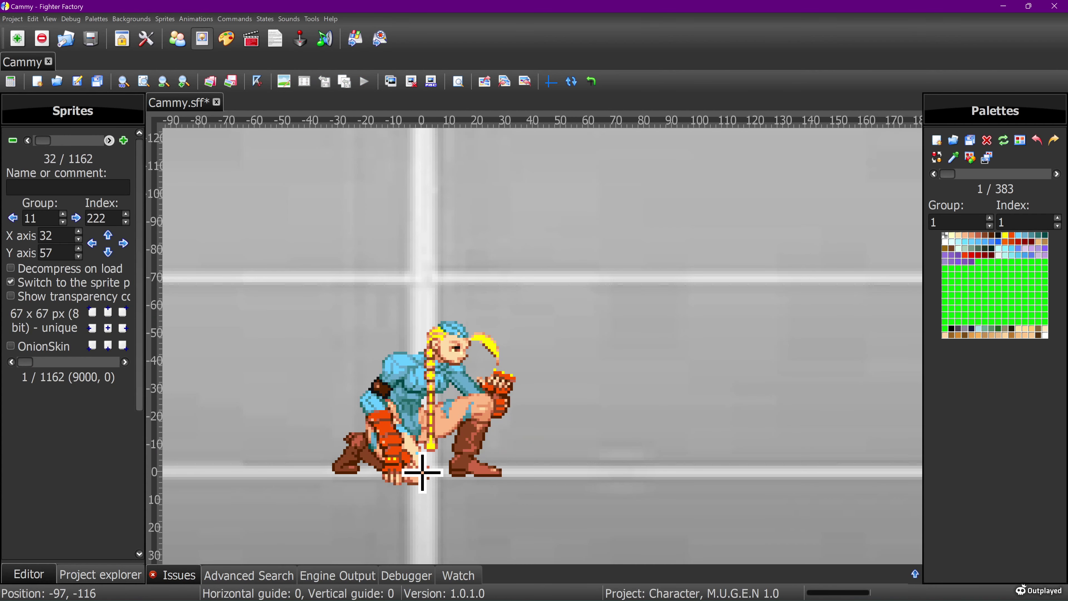
{"action": "left_click", "coordinate": [109, 140]}
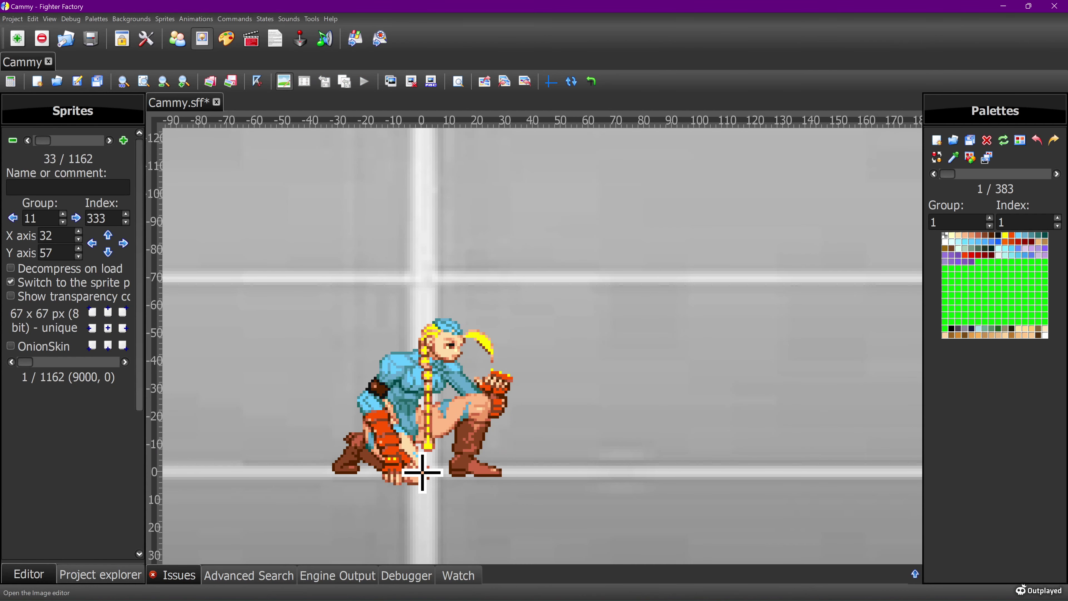
{"action": "left_click", "coordinate": [283, 81]}
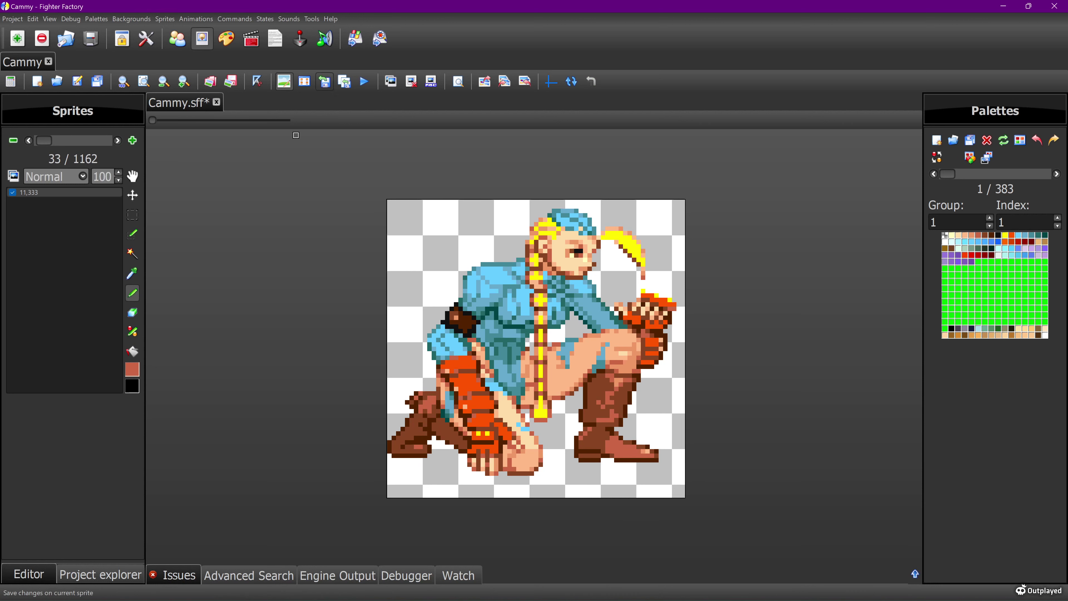
{"action": "left_click", "coordinate": [283, 82]}
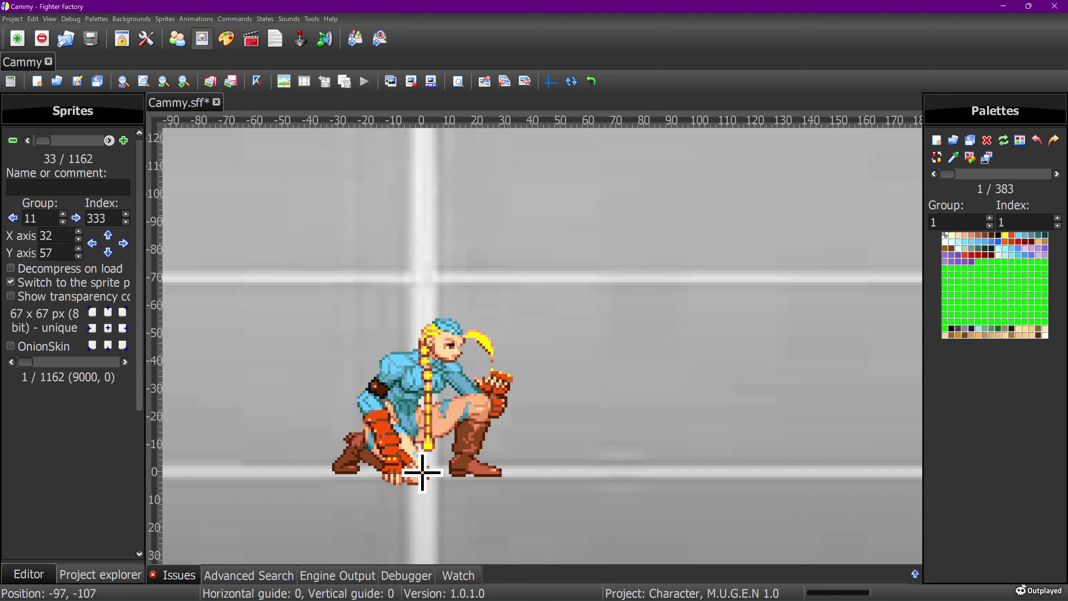
Step: Apply the same rear-elbow pixel touch-up to sprites 11,444 and 11,555, saving and closing the image editor
{"action": "left_click", "coordinate": [109, 140]}
{"action": "left_click", "coordinate": [283, 81]}
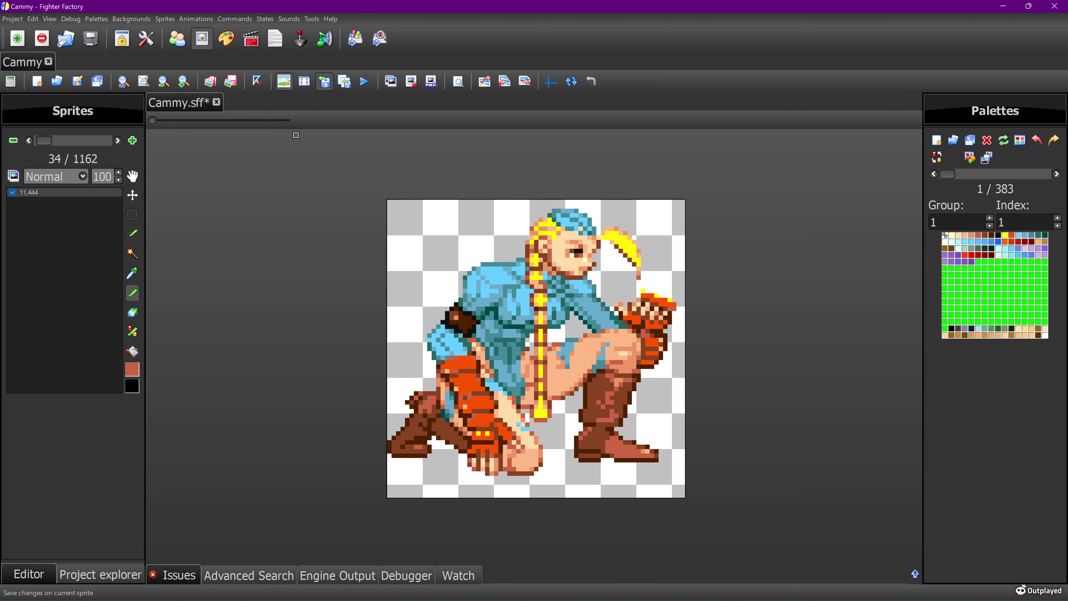
{"action": "left_click", "coordinate": [325, 81]}
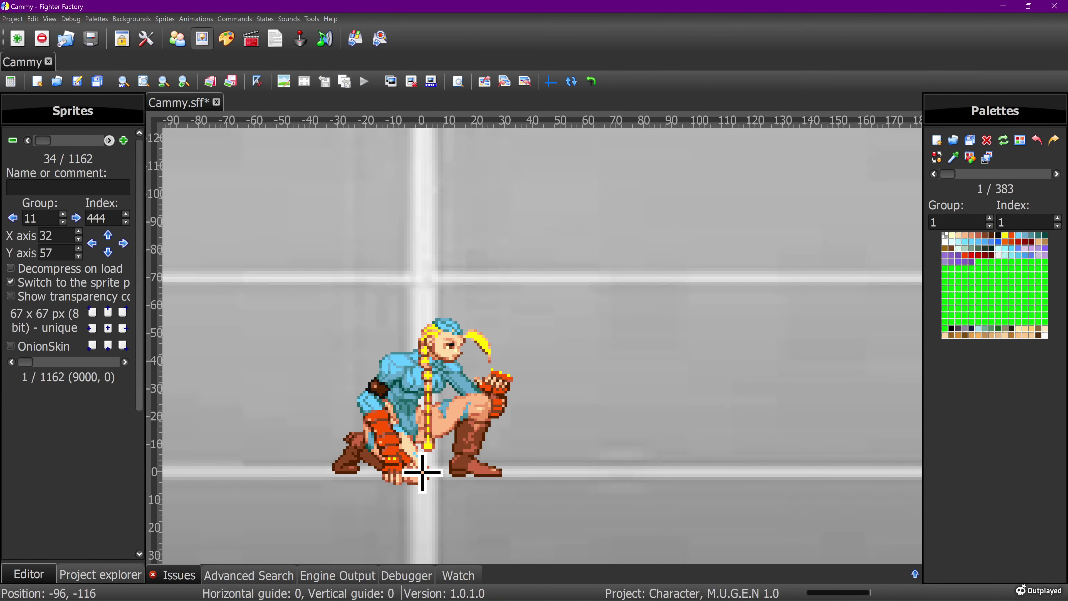
{"action": "left_click", "coordinate": [109, 141]}
{"action": "left_click", "coordinate": [284, 81]}
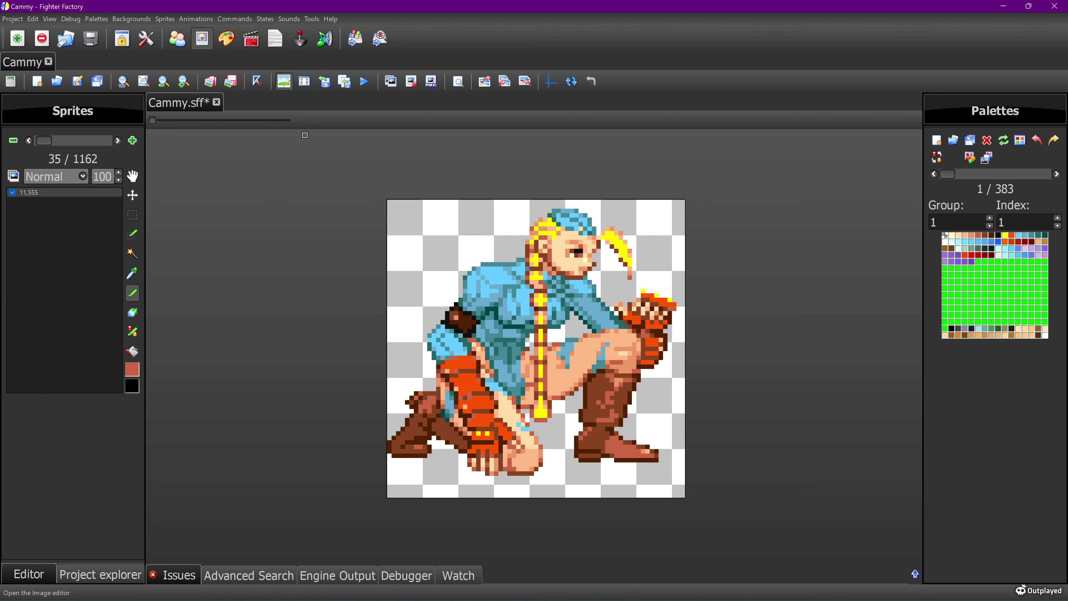
{"action": "left_click", "coordinate": [284, 81]}
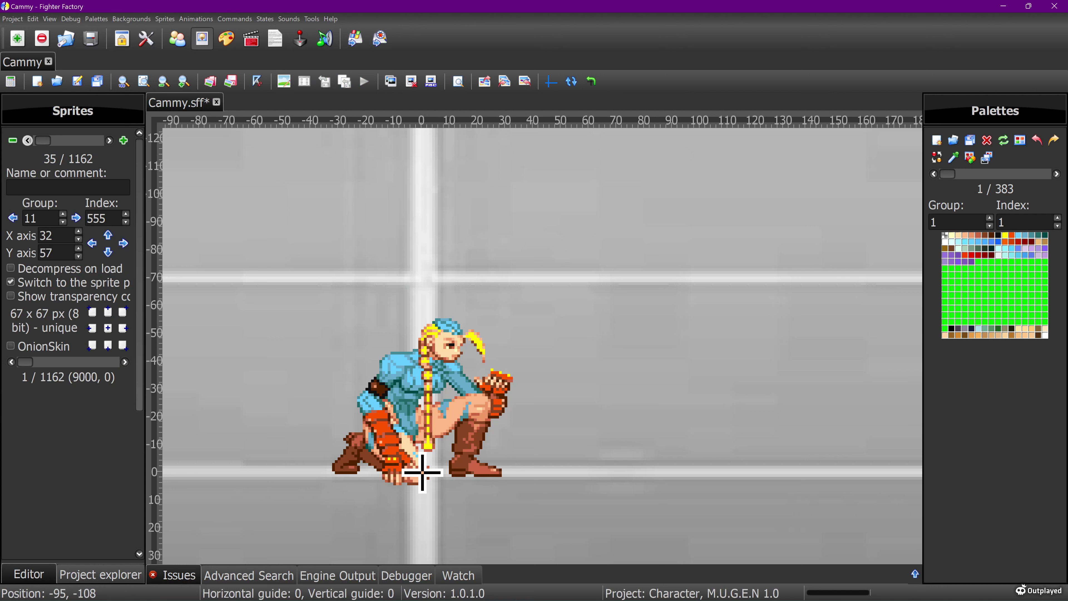
Step: Step back through the crouching sprites and compare the rear elbow in 10,222, 11,0 and 11,111
{"action": "left_click", "coordinate": [27, 140]}
{"action": "left_click", "coordinate": [28, 140]}
{"action": "left_click", "coordinate": [28, 140]}
{"action": "left_click", "coordinate": [27, 140]}
{"action": "left_click", "coordinate": [28, 141]}
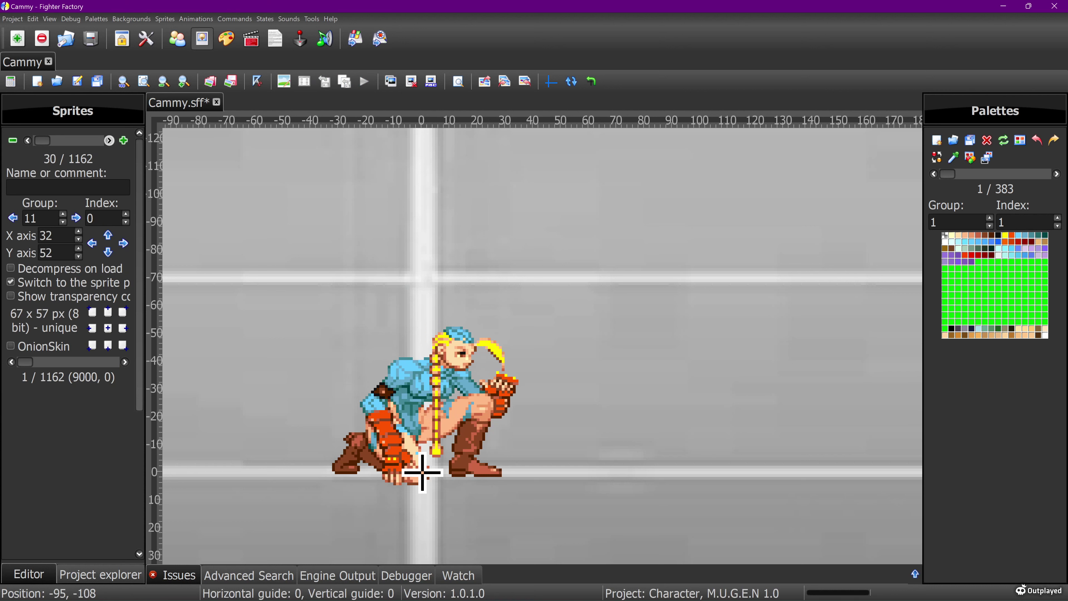
{"action": "left_click", "coordinate": [109, 141]}
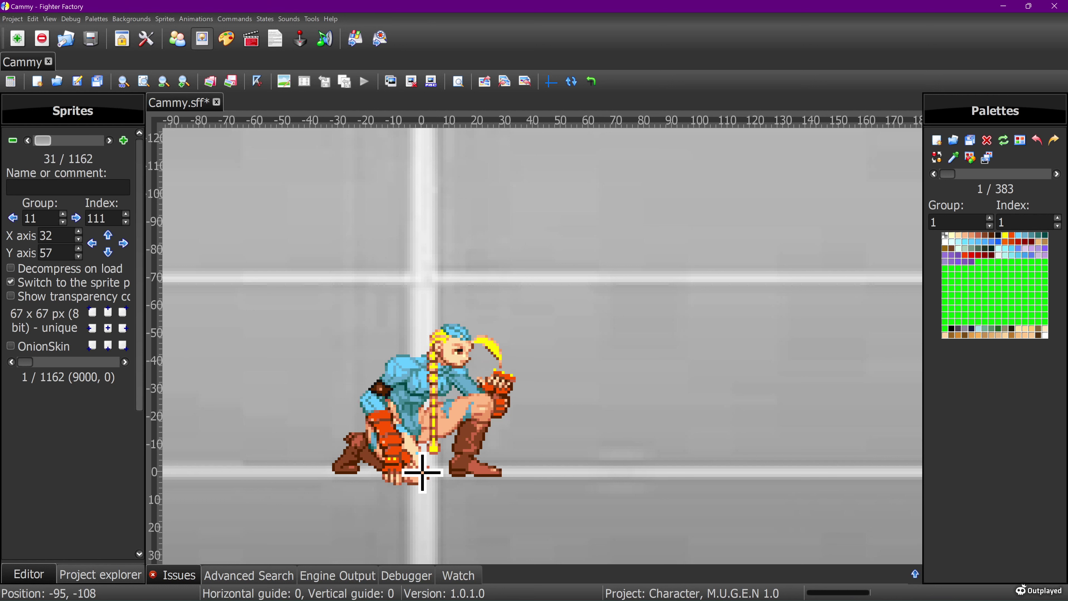
{"action": "left_click", "coordinate": [27, 140]}
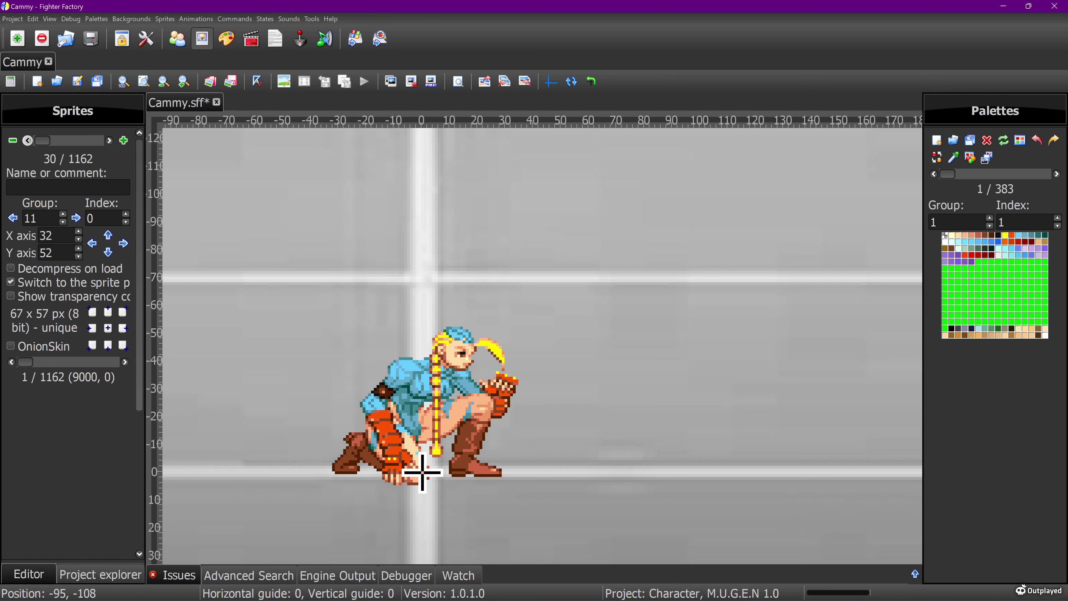
{"action": "left_click", "coordinate": [27, 141]}
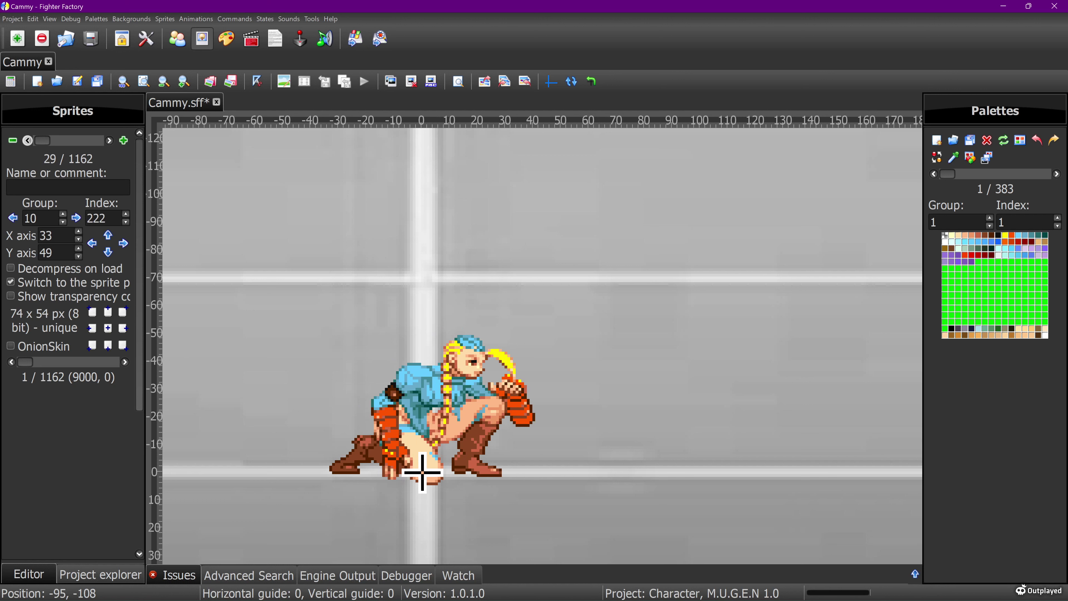
{"action": "left_click", "coordinate": [109, 140]}
{"action": "left_click", "coordinate": [109, 141]}
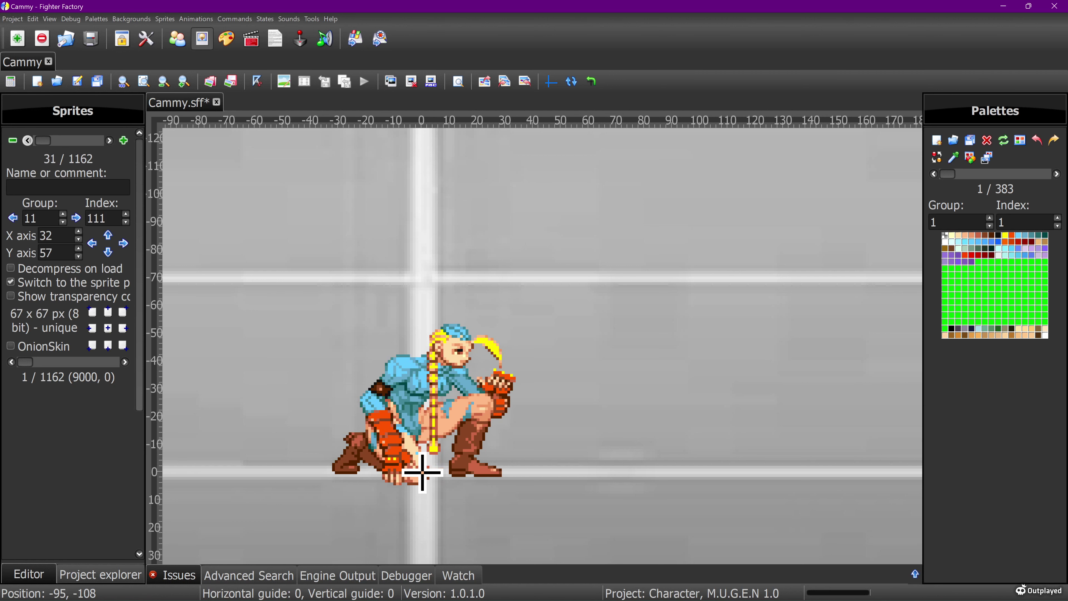
Step: Sample the brown pixel beside the rear elbow of sprite 11,0, choose the contiguous Fill tool and close the image editor
{"action": "left_click", "coordinate": [28, 140]}
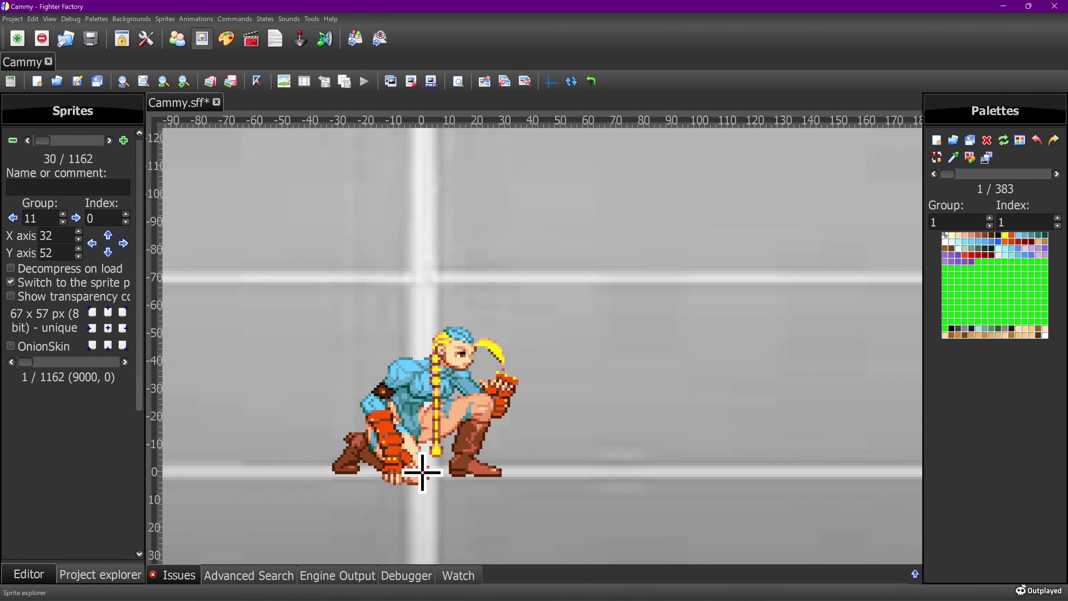
{"action": "left_click", "coordinate": [284, 81]}
{"action": "left_click", "coordinate": [132, 274]}
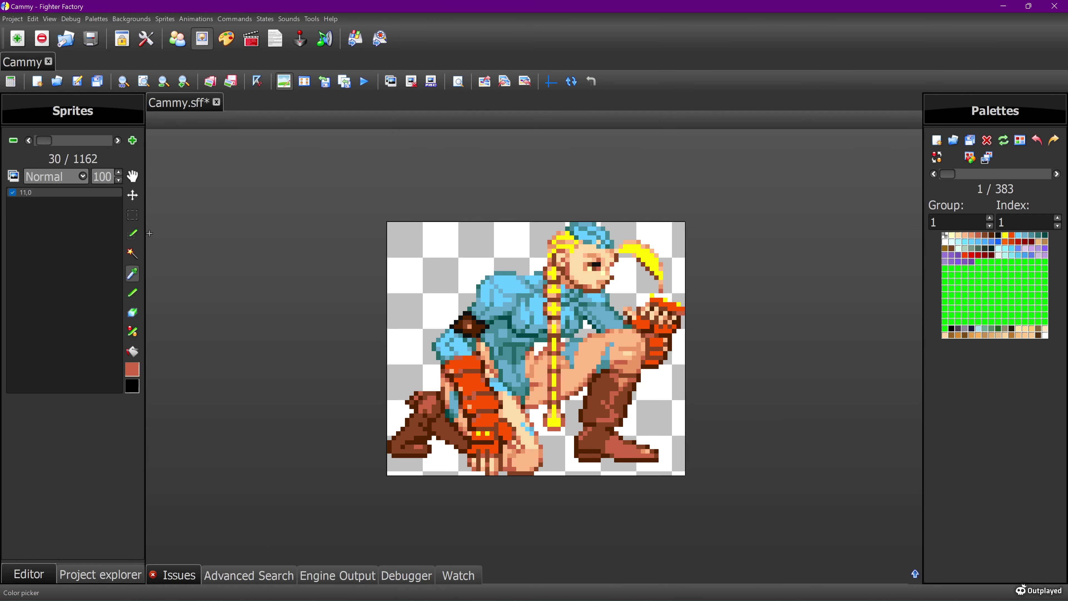
{"action": "left_click", "coordinate": [479, 340]}
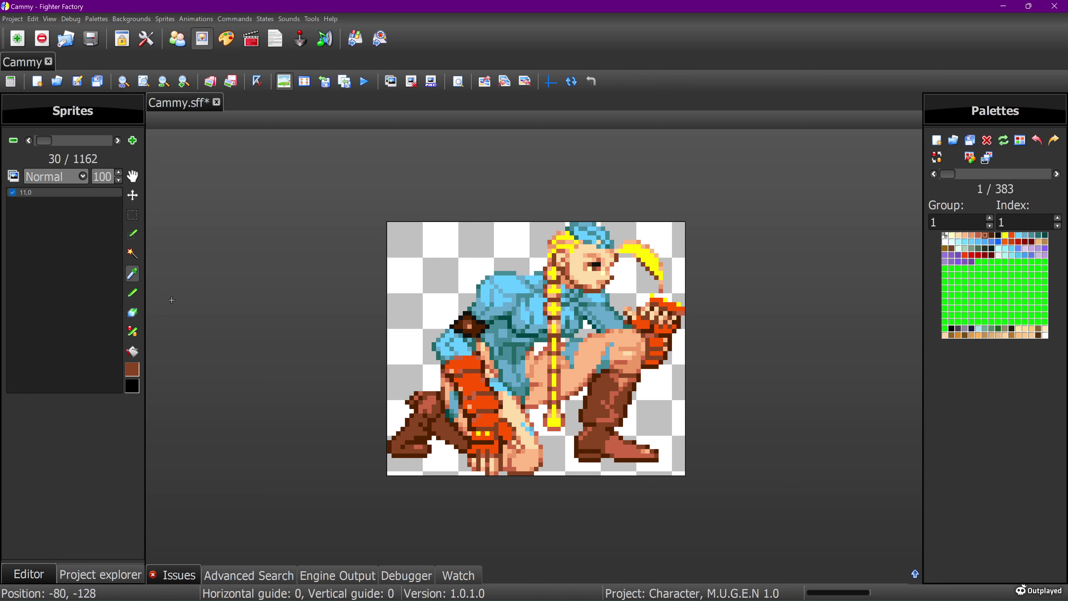
{"action": "left_click", "coordinate": [133, 351]}
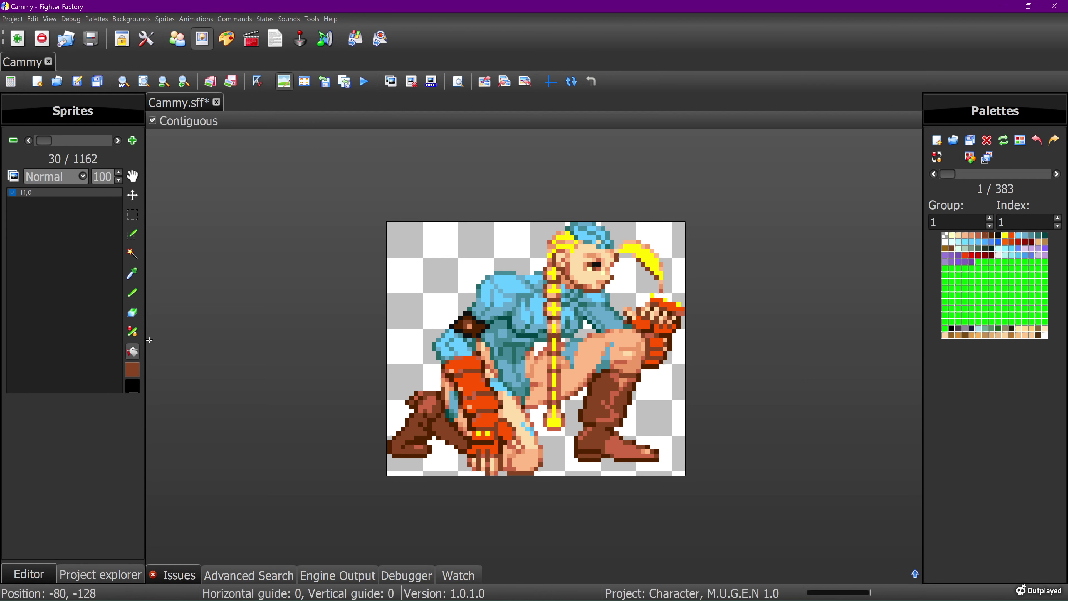
{"action": "left_click", "coordinate": [284, 82]}
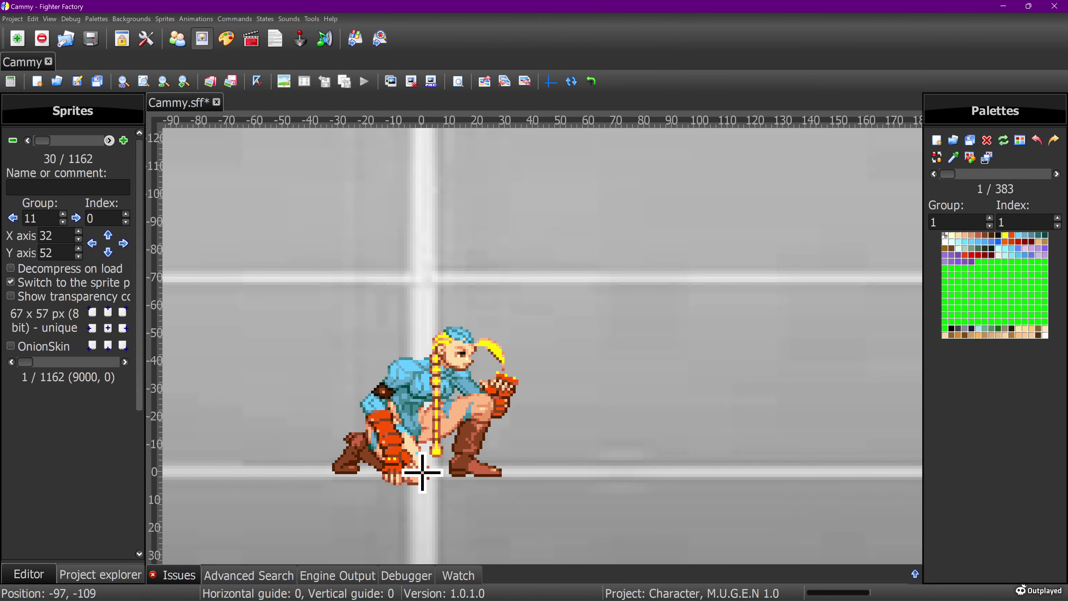
Step: Open crouching sprites 11,111, 11,222 and 11,333 one after another in the image editor to check the rear elbow
{"action": "left_click", "coordinate": [110, 140]}
{"action": "left_click", "coordinate": [283, 82]}
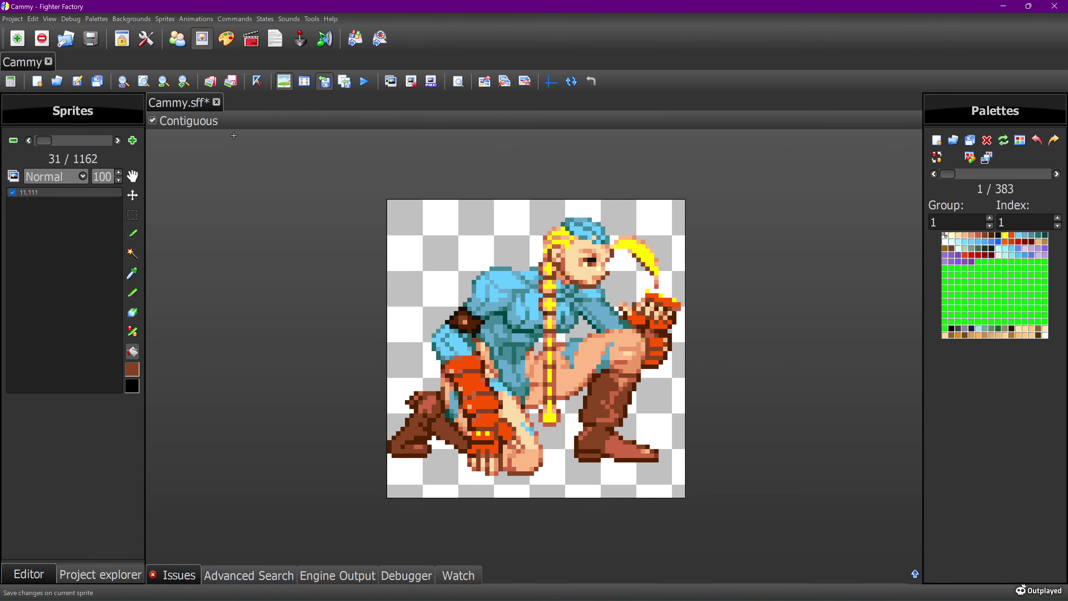
{"action": "left_click", "coordinate": [284, 81]}
{"action": "left_click", "coordinate": [109, 140]}
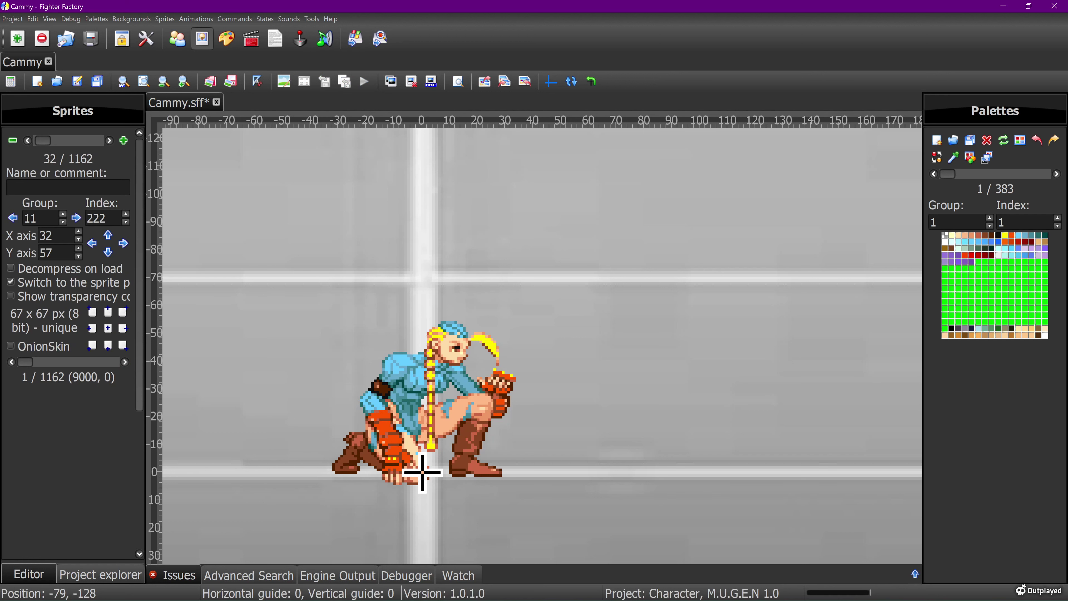
{"action": "left_click", "coordinate": [285, 81]}
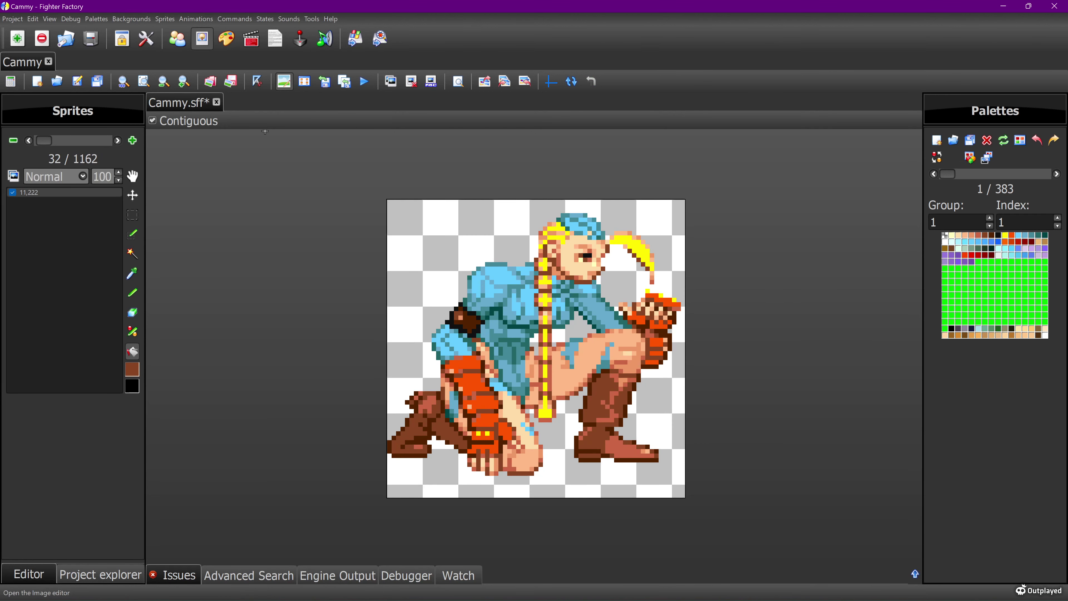
{"action": "key", "text": "Escape"}
{"action": "left_click", "coordinate": [109, 140]}
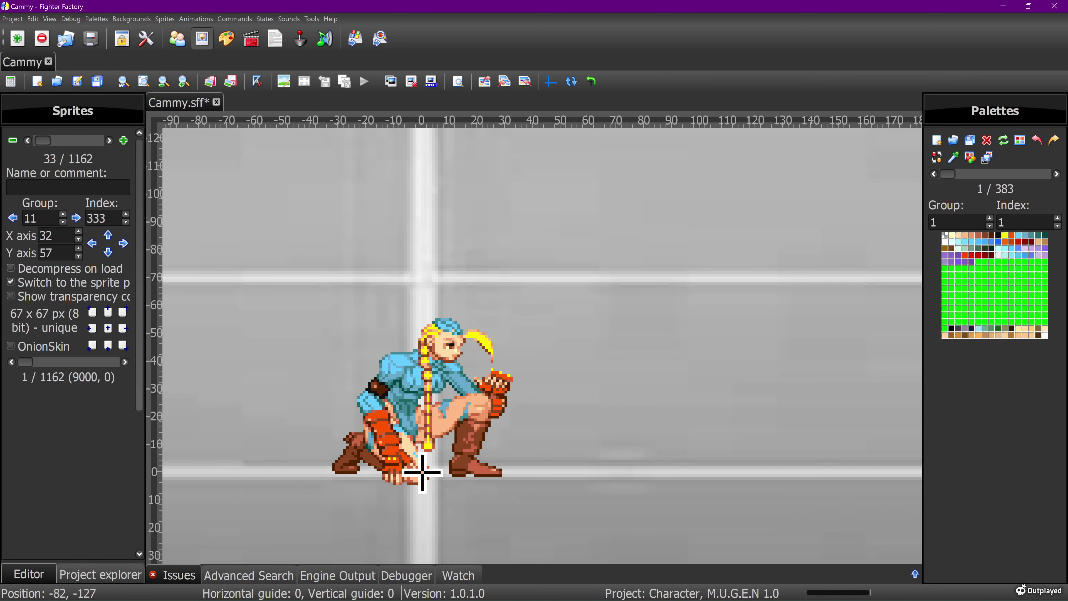
{"action": "left_click", "coordinate": [284, 81]}
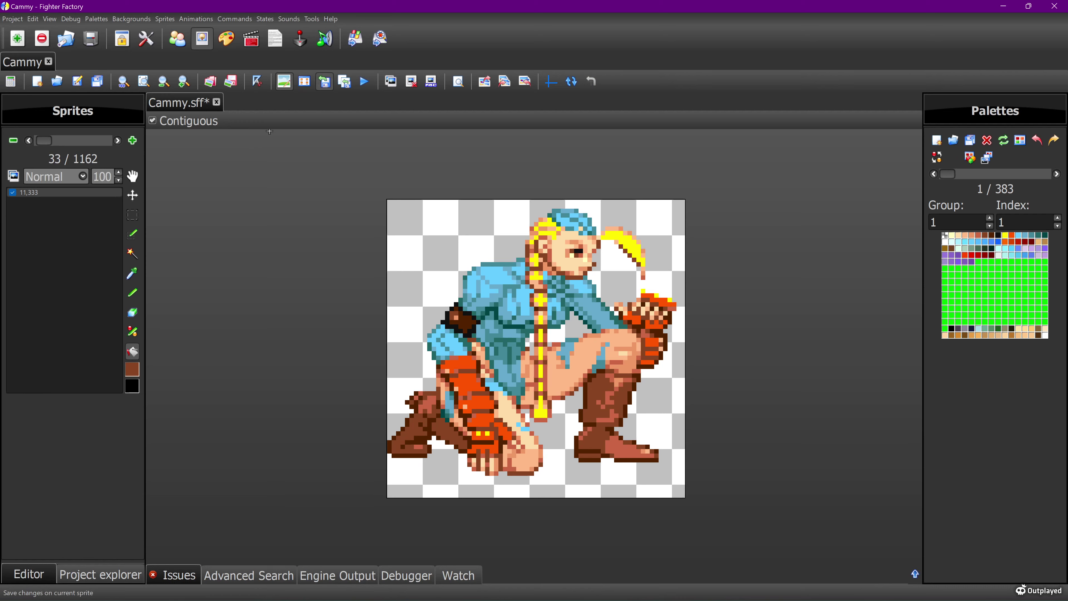
{"action": "key", "text": "Escape"}
Step: Go through crouching sprites 11,444 and 11,555, checking the latter in the image editor, and save Cammy.sff
{"action": "key", "text": "Right"}
{"action": "key", "text": "Return"}
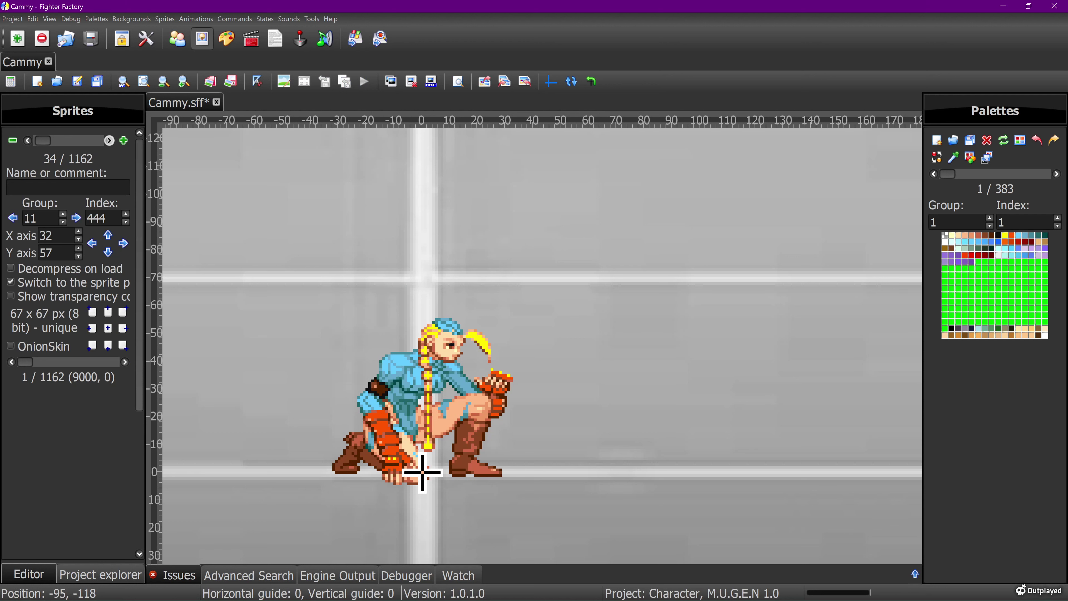
{"action": "left_click", "coordinate": [109, 140]}
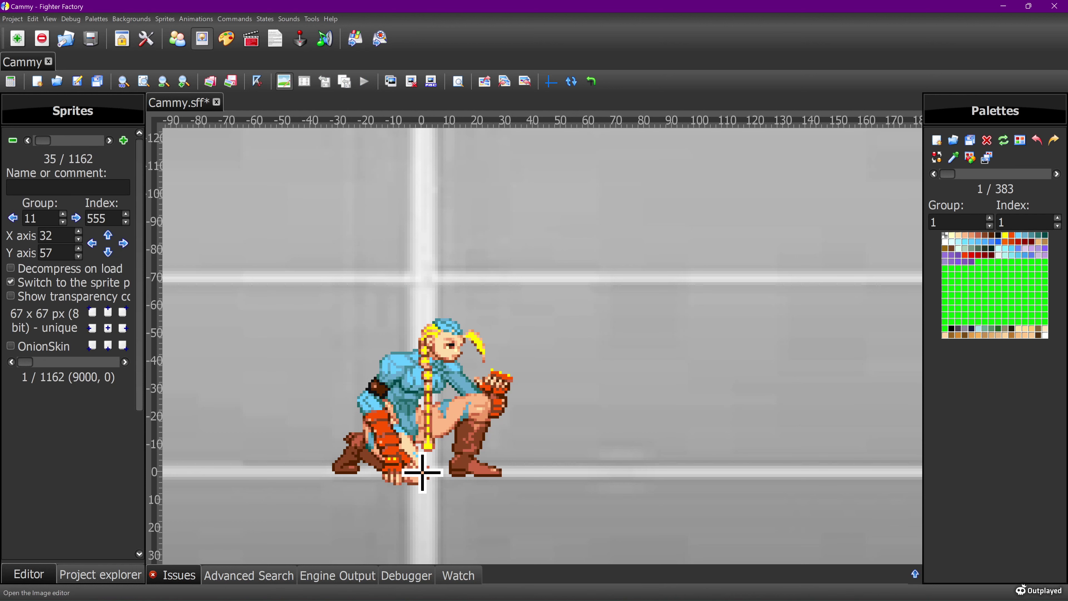
{"action": "left_click", "coordinate": [283, 81]}
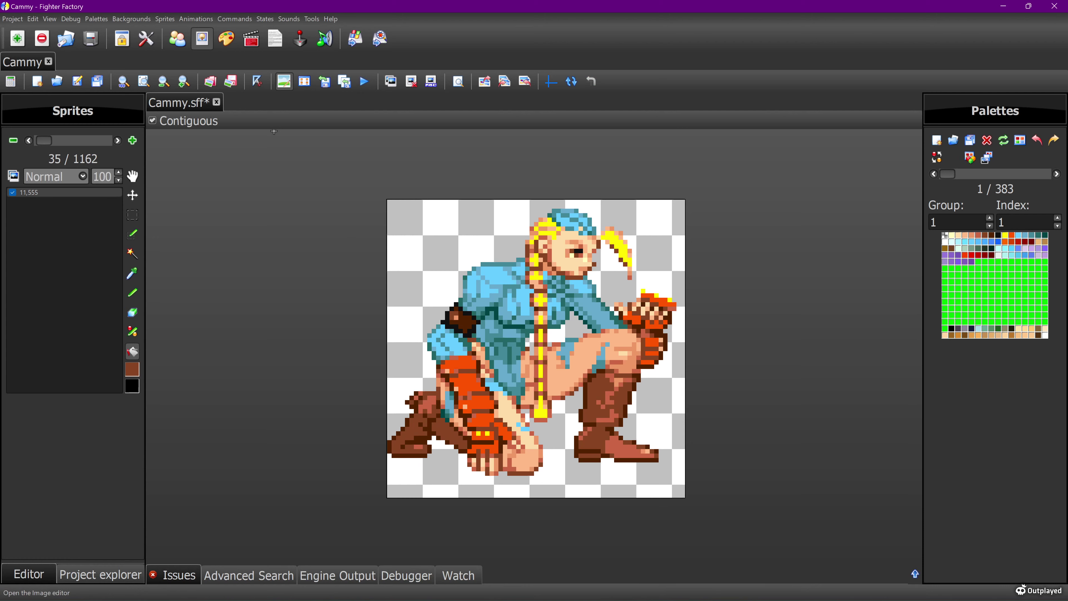
{"action": "key", "text": "ctrl+e"}
{"action": "left_click", "coordinate": [97, 80]}
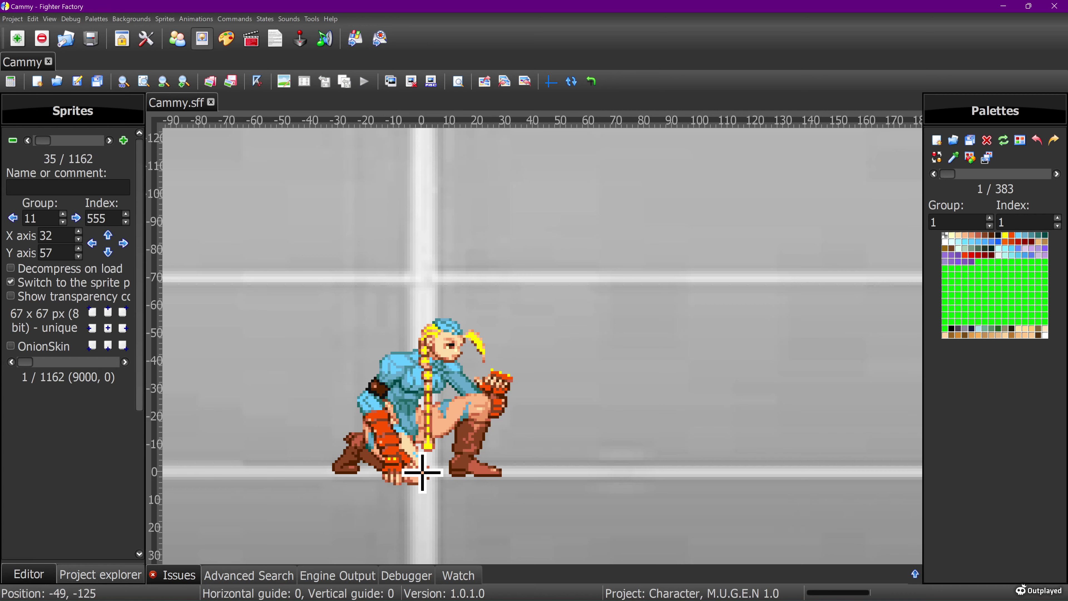
Step: Play Cammy's crouching animation 11 to review the cleaned-up sprites, and stop the playback
{"action": "left_click", "coordinate": [251, 39]}
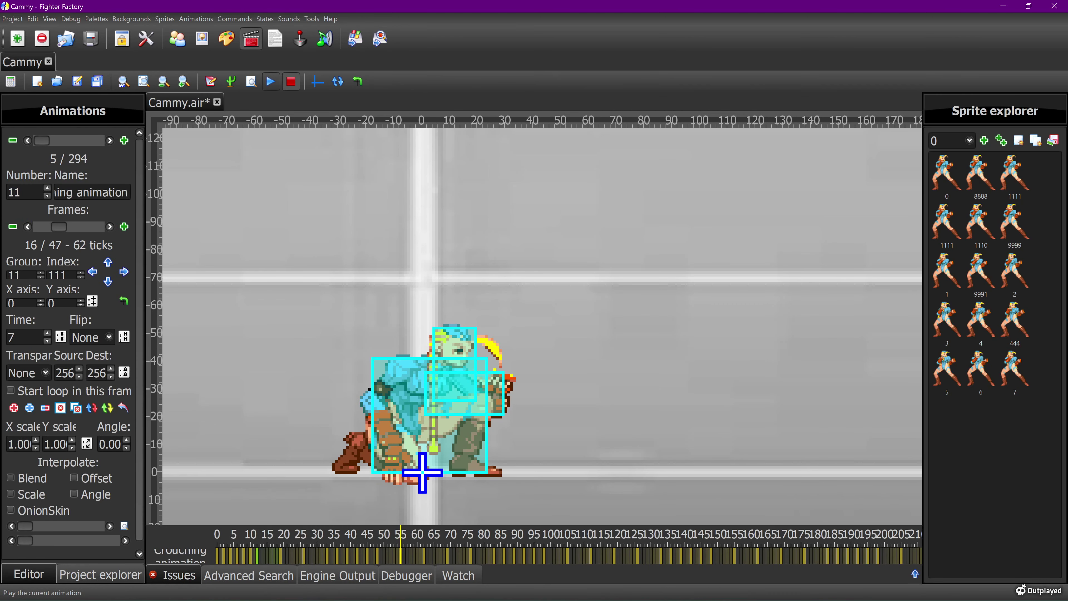
{"action": "left_click", "coordinate": [271, 81]}
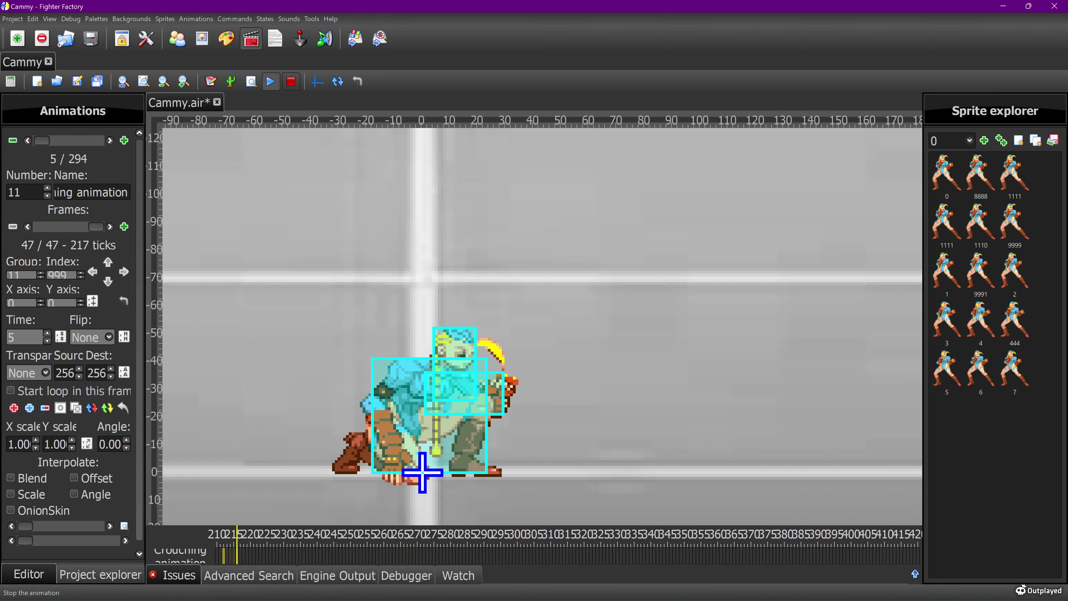
{"action": "scroll", "coordinate": [534, 320], "scroll_direction": "down", "scroll_amount": 2}
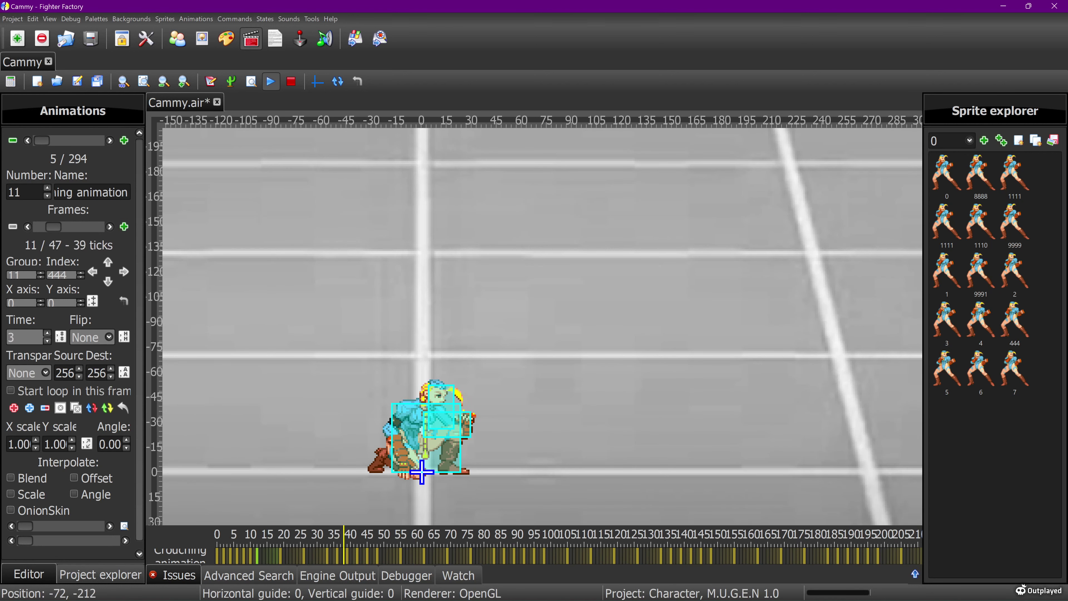
{"action": "left_click", "coordinate": [291, 81]}
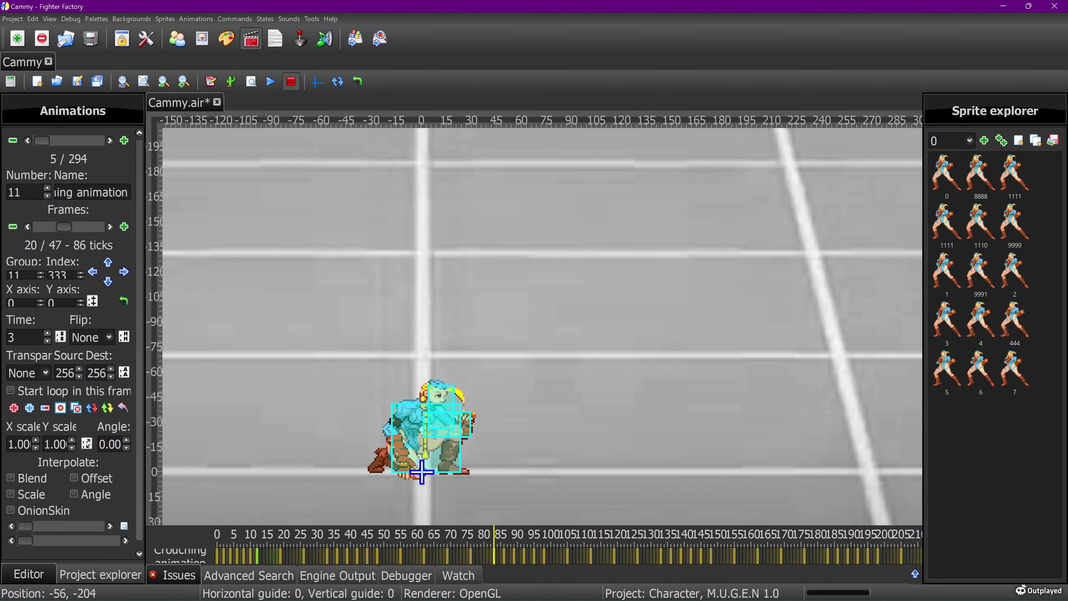
Step: Save Cammy's animation file and close the Cammy project
{"action": "key", "text": "ctrl+s"}
{"action": "left_click", "coordinate": [202, 39]}
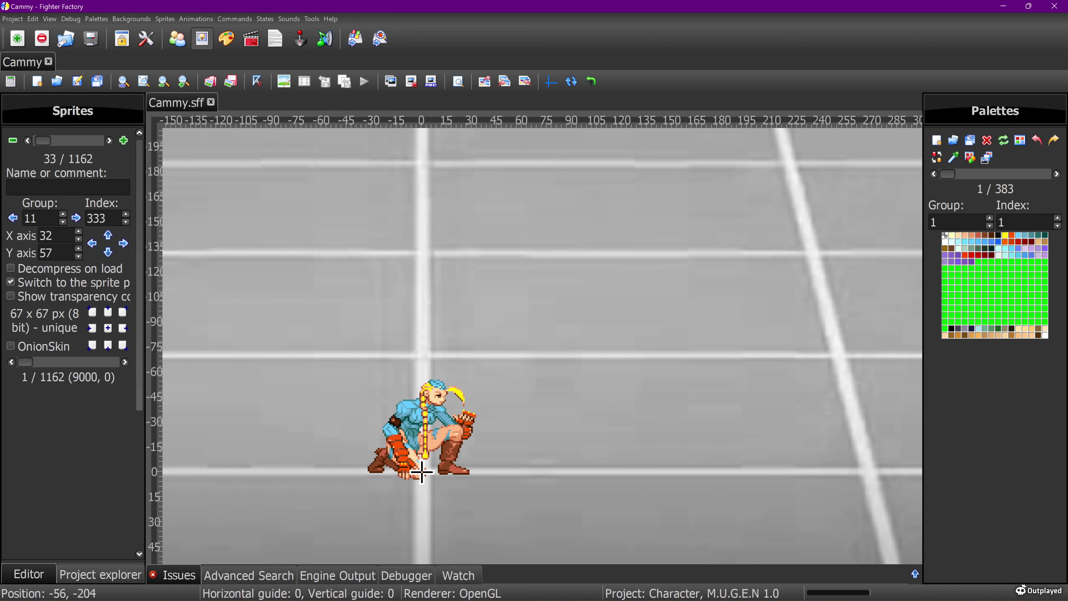
{"action": "left_click", "coordinate": [48, 61]}
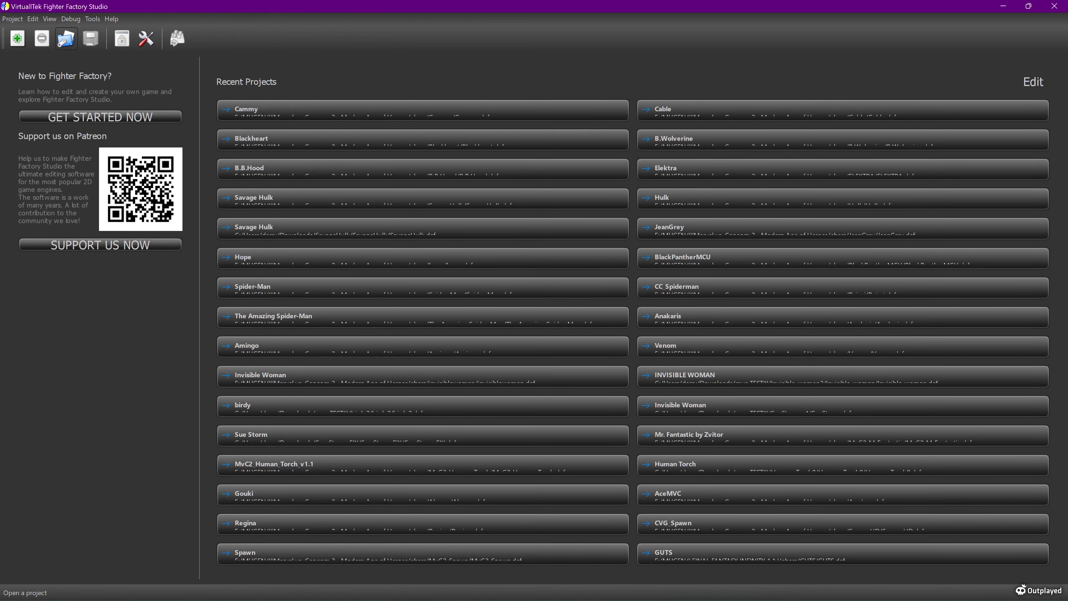
Step: Open the project CaptainAmerica.def from the CaptainAmerica folder inside chars
{"action": "left_click", "coordinate": [66, 38]}
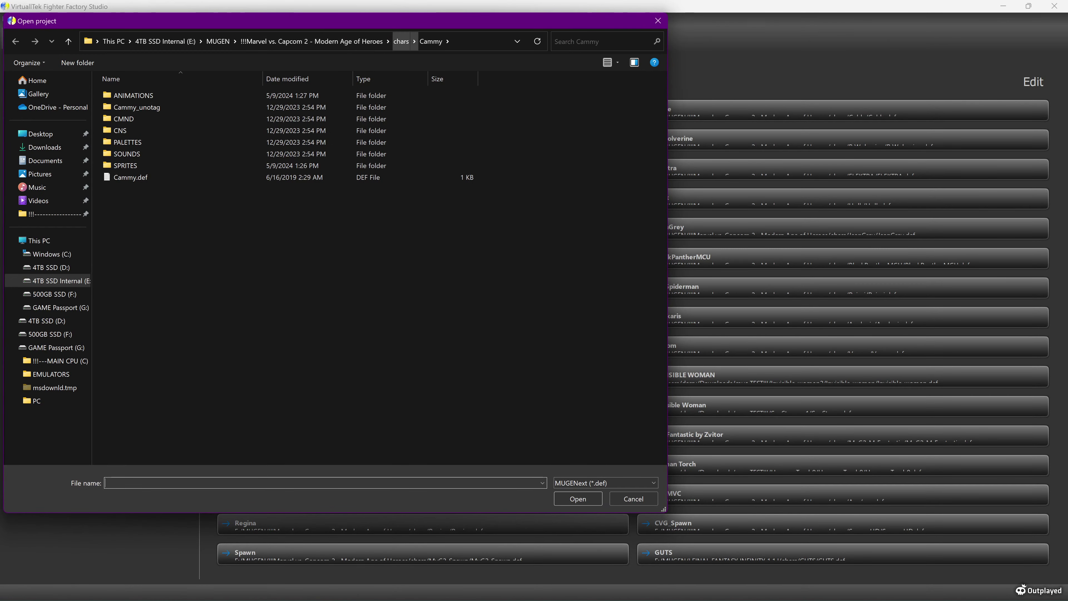
{"action": "left_click", "coordinate": [401, 41]}
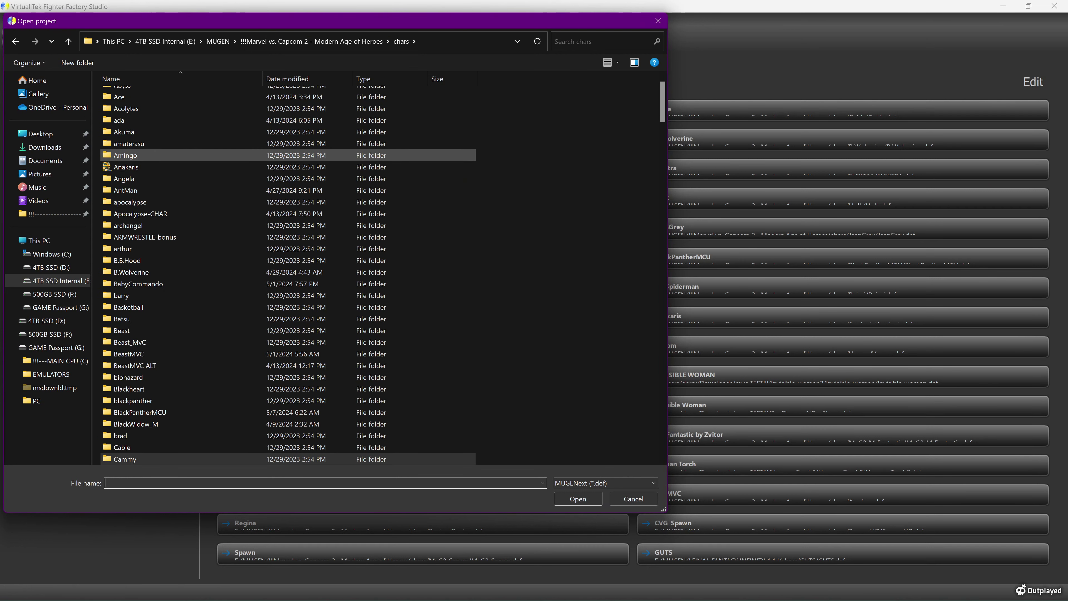
{"action": "scroll", "coordinate": [288, 154], "scroll_direction": "up", "scroll_amount": 1}
{"action": "scroll", "coordinate": [210, 274], "scroll_direction": "down", "scroll_amount": 2}
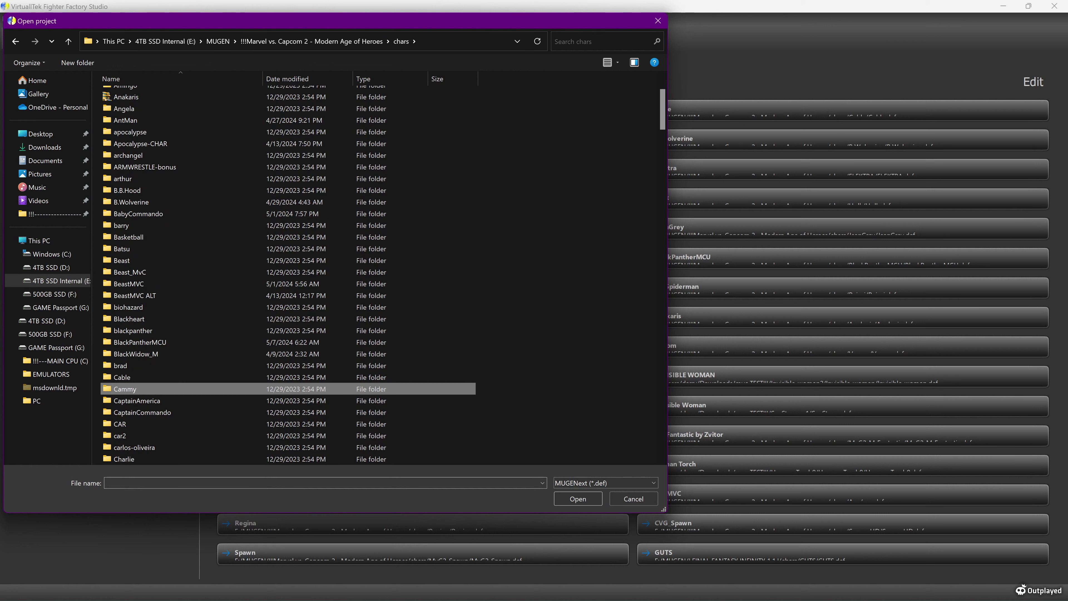
{"action": "scroll", "coordinate": [168, 389], "scroll_direction": "up", "scroll_amount": 2}
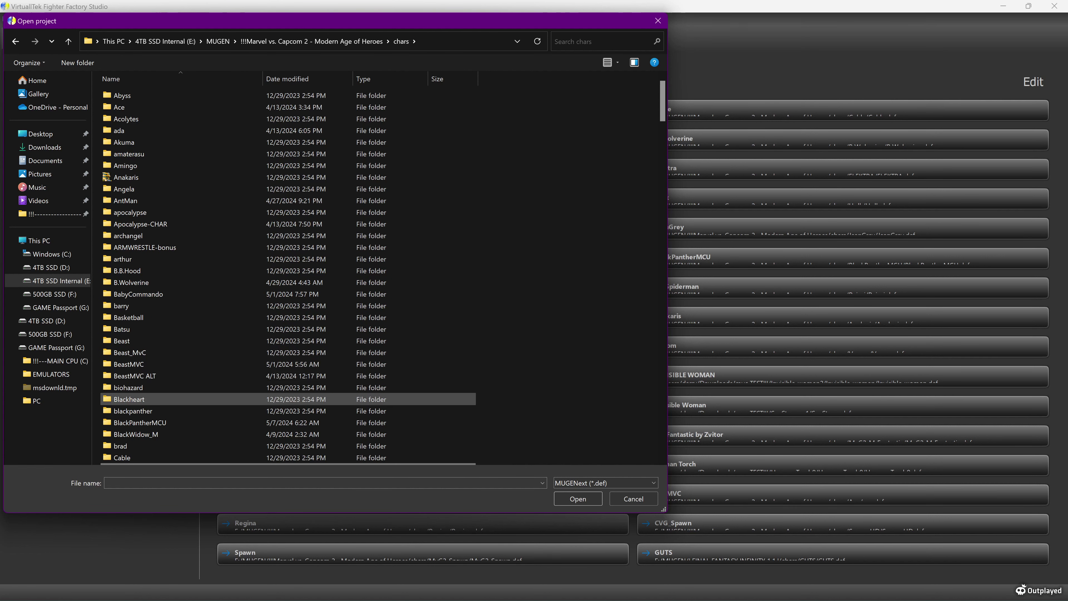
{"action": "scroll", "coordinate": [288, 400], "scroll_direction": "down", "scroll_amount": 1}
{"action": "scroll", "coordinate": [211, 400], "scroll_direction": "down", "scroll_amount": 2}
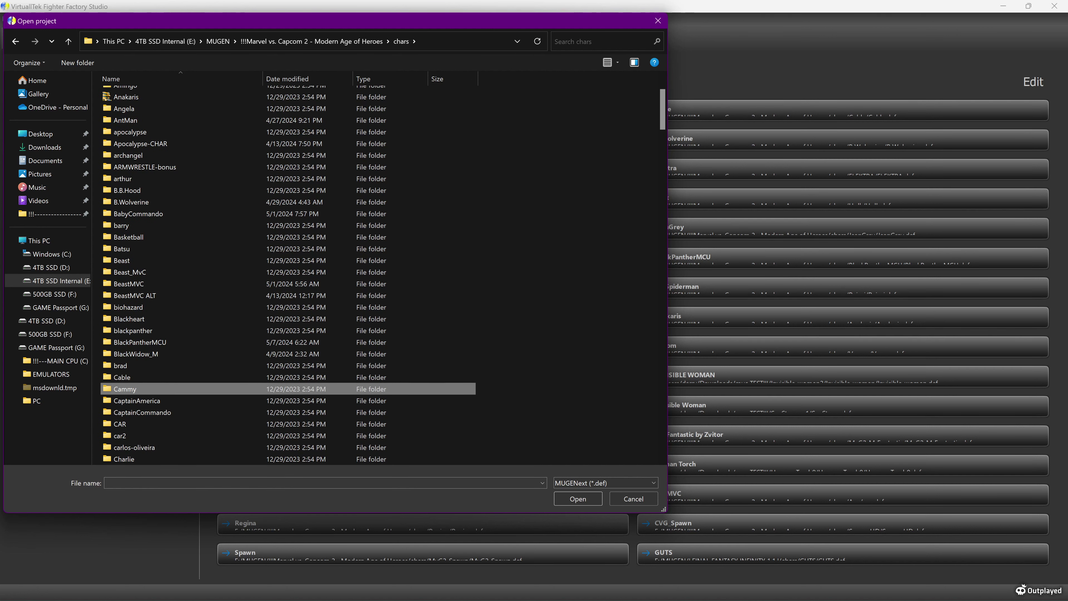
{"action": "left_click", "coordinate": [192, 400]}
{"action": "scroll", "coordinate": [192, 366], "scroll_direction": "down", "scroll_amount": 2}
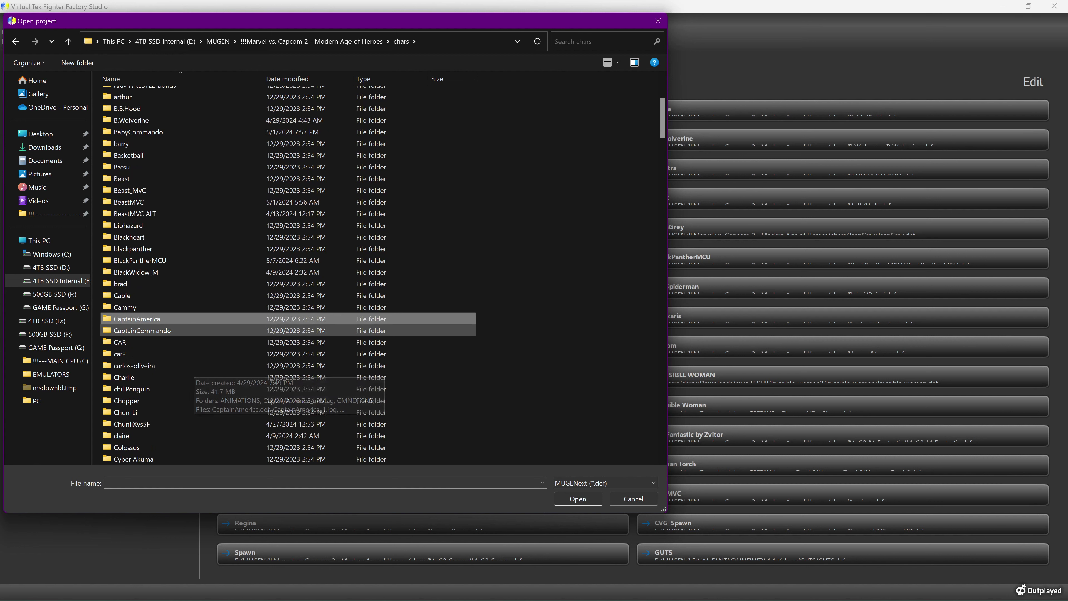
{"action": "key", "text": "Return"}
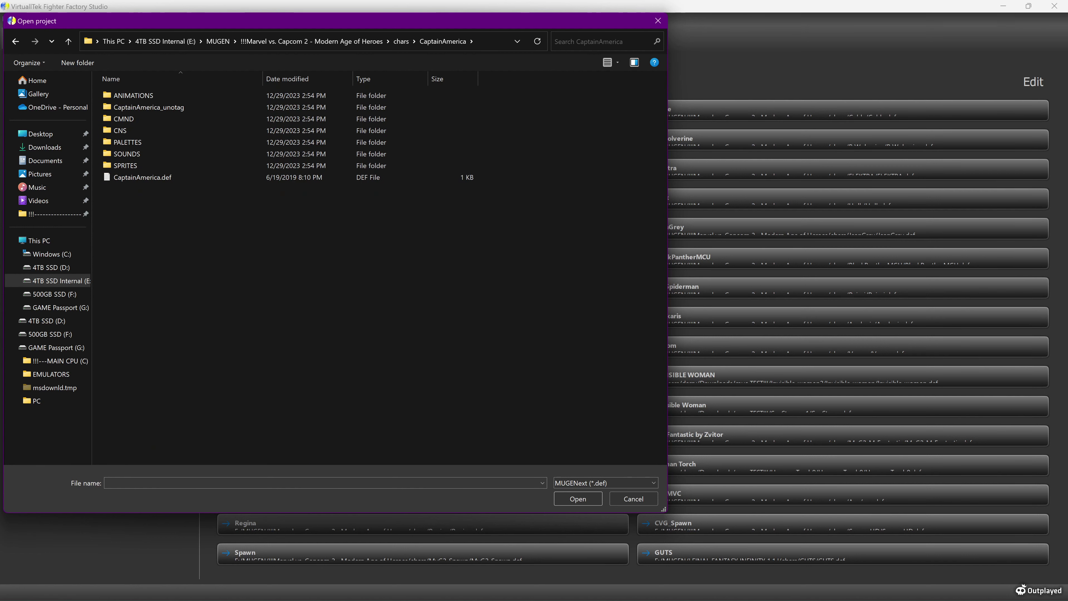
{"action": "double_click", "coordinate": [143, 177]}
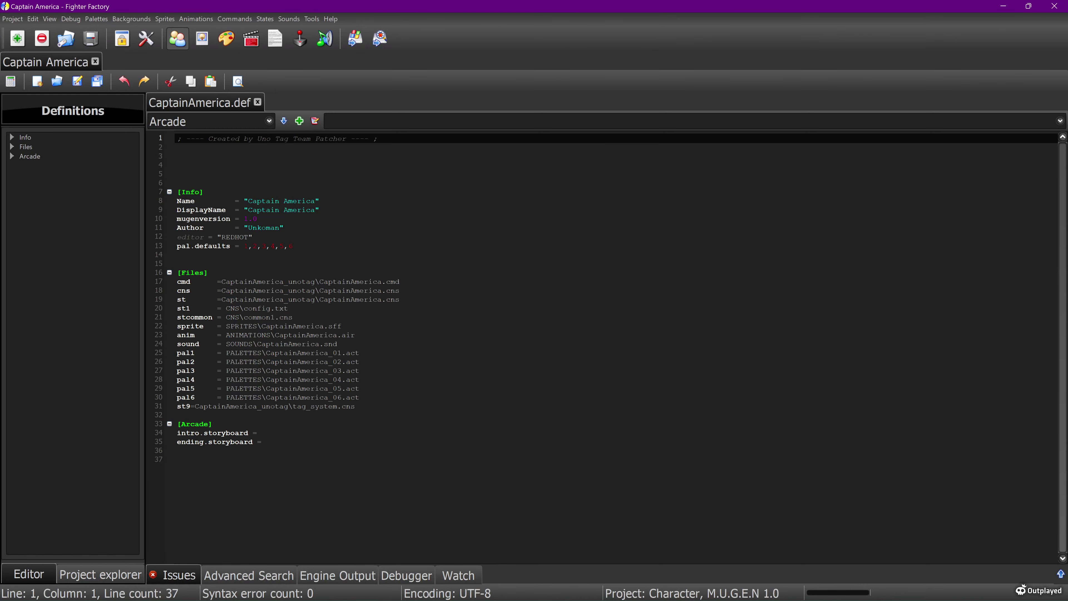
Step: Play Captain America's standing animation 0 and stop the playback
{"action": "left_click", "coordinate": [251, 39]}
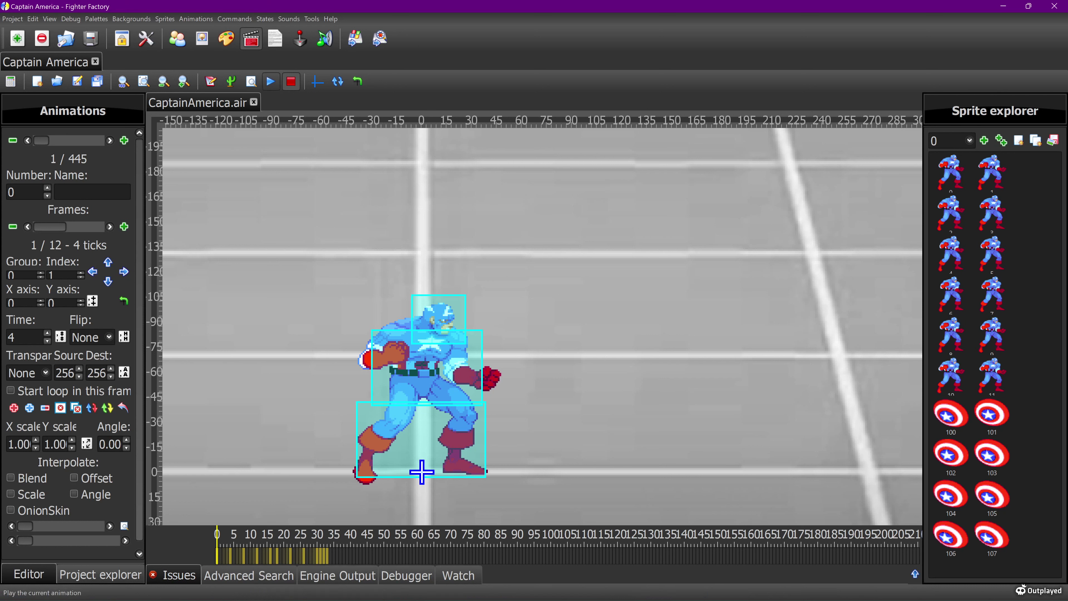
{"action": "left_click", "coordinate": [270, 81]}
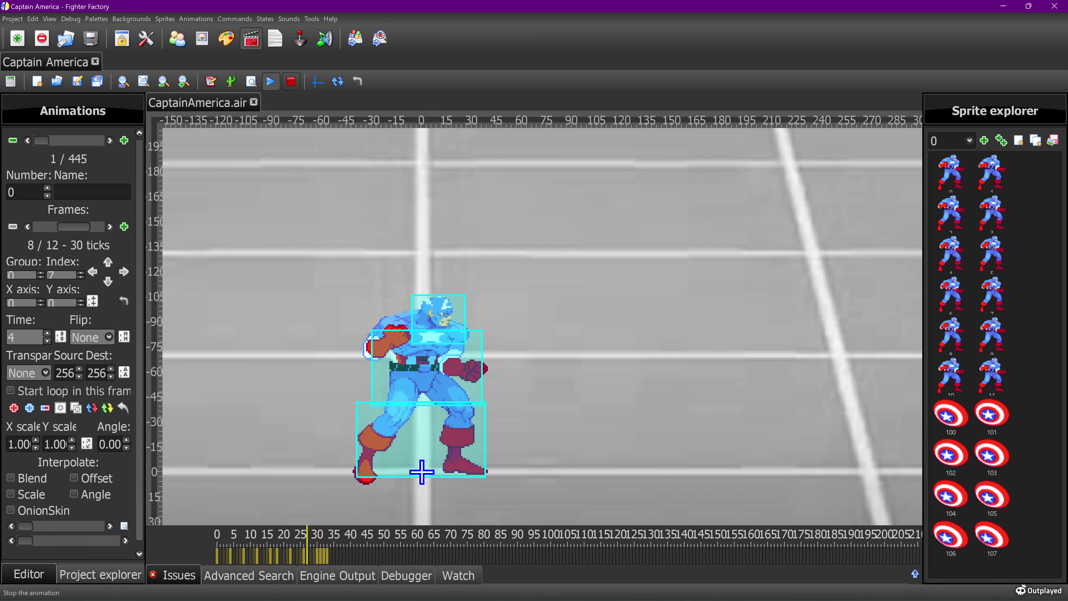
{"action": "left_click", "coordinate": [291, 81]}
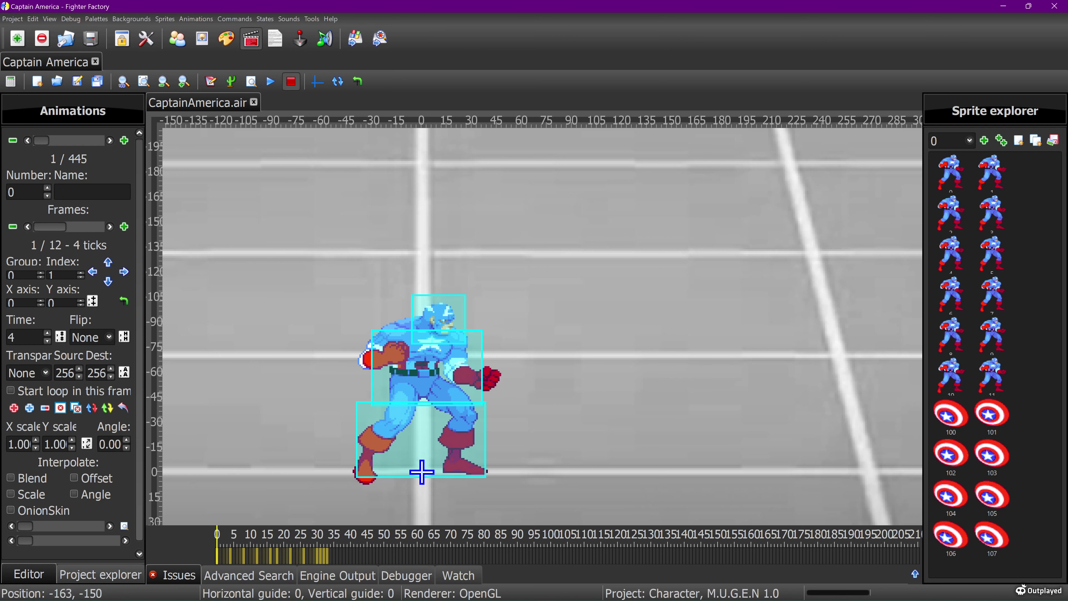
Step: Step through the frames of Captain America's standing animation to the last one and return to the first frame
{"action": "left_click", "coordinate": [109, 226]}
{"action": "left_click", "coordinate": [110, 227]}
{"action": "left_click", "coordinate": [110, 226]}
{"action": "left_click", "coordinate": [110, 226]}
{"action": "left_click", "coordinate": [109, 227]}
{"action": "left_click", "coordinate": [109, 227]}
{"action": "left_click", "coordinate": [109, 226]}
{"action": "left_click", "coordinate": [109, 226]}
{"action": "left_click", "coordinate": [109, 226]}
{"action": "left_click", "coordinate": [109, 226]}
{"action": "left_click", "coordinate": [109, 226]}
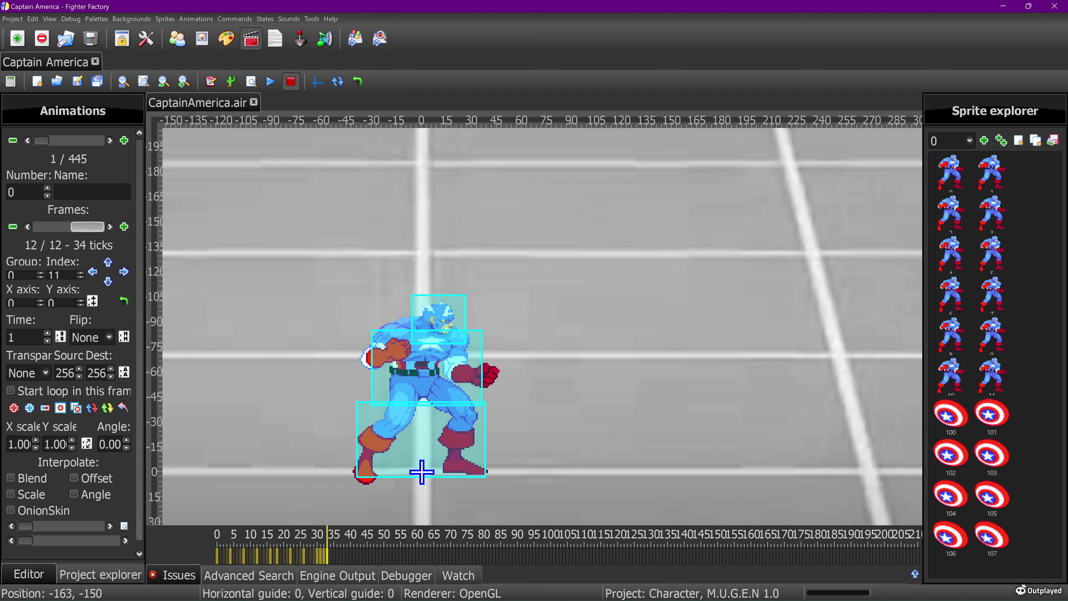
{"action": "mouse_move", "coordinate": [87, 226]}
{"action": "left_mouse_down"}
{"action": "mouse_move", "coordinate": [47, 227]}
{"action": "mouse_move", "coordinate": [87, 226]}
{"action": "left_mouse_up"}
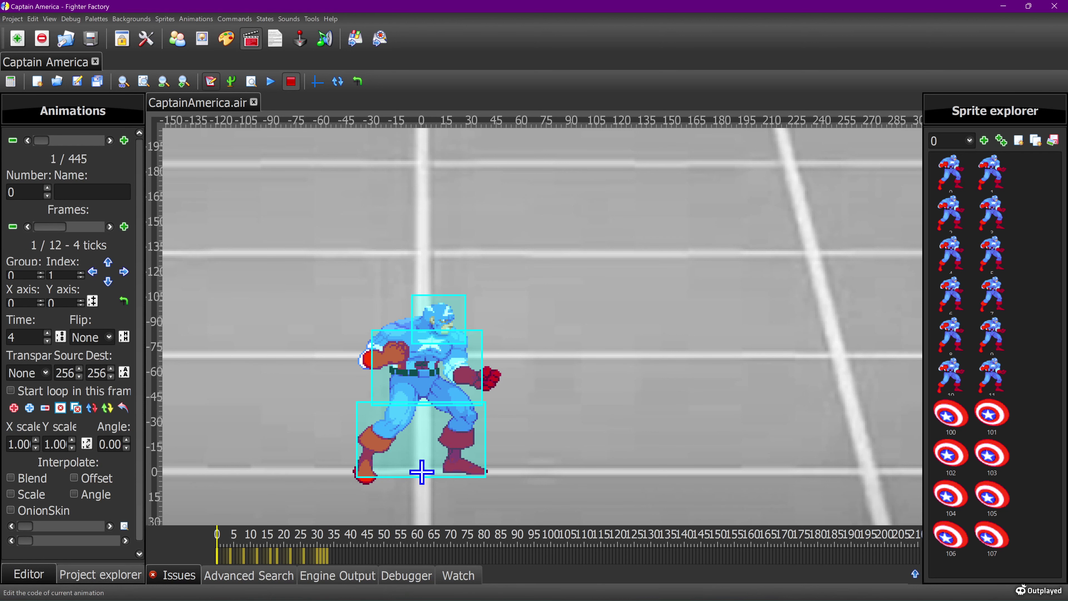
Step: Duplicate Captain America's standing sprite 0,1 as index 111 and open the copy in the image editor
{"action": "left_click", "coordinate": [202, 39]}
{"action": "left_click", "coordinate": [285, 81]}
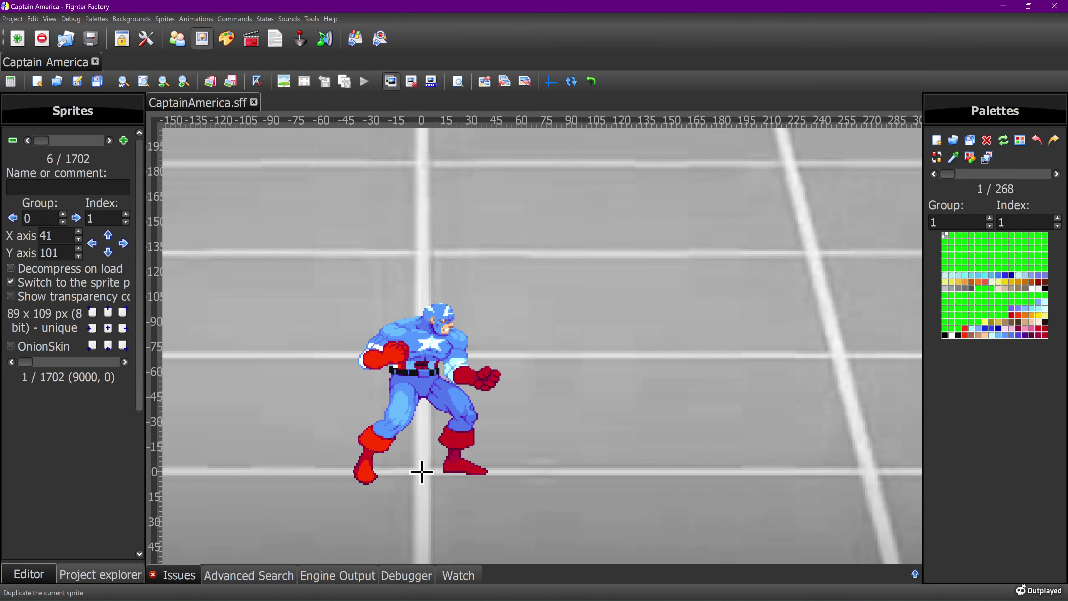
{"action": "left_click", "coordinate": [391, 82]}
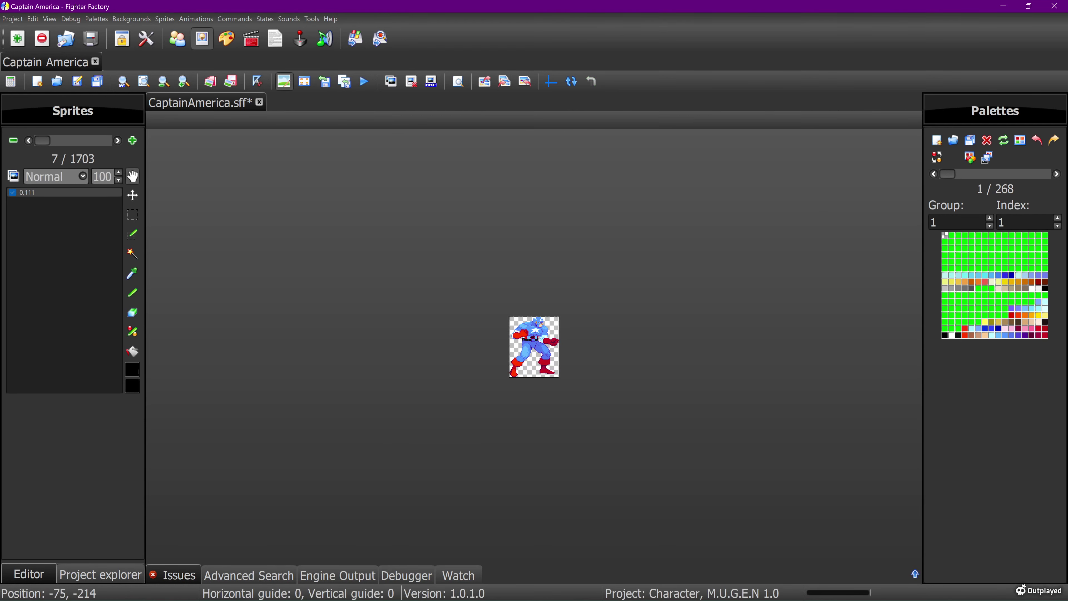
Step: Sample the brown pixel beside the eye of sprite 0,111, paint over the eye with the Pen tool and close the image editor
{"action": "scroll", "coordinate": [534, 346], "scroll_direction": "up", "scroll_amount": 5}
{"action": "scroll", "coordinate": [534, 346], "scroll_direction": "down", "scroll_amount": 2}
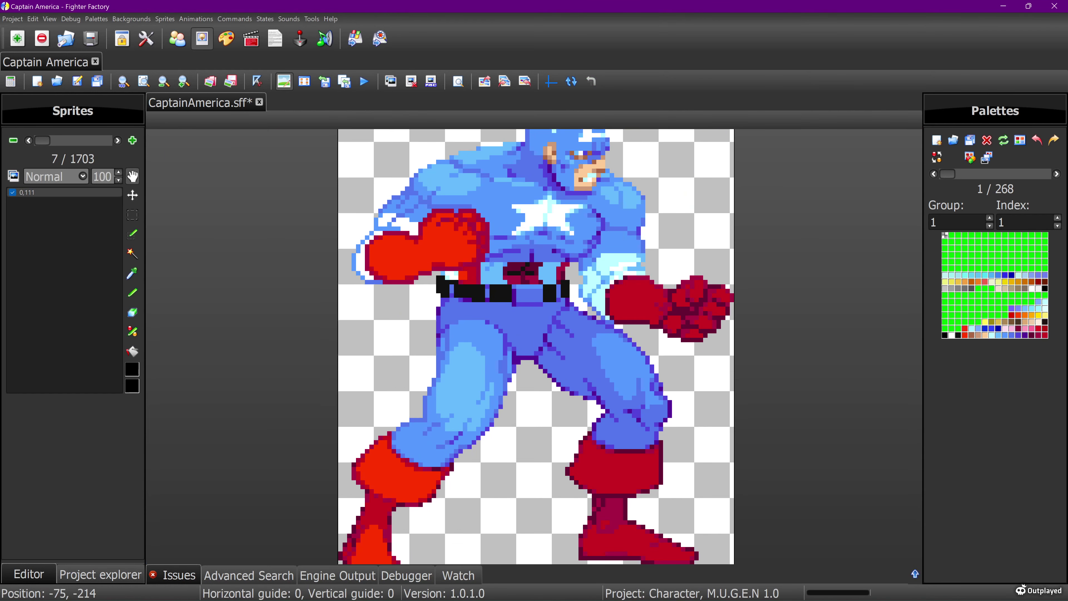
{"action": "scroll", "coordinate": [534, 346], "scroll_direction": "down", "scroll_amount": 2}
{"action": "scroll", "coordinate": [534, 347], "scroll_direction": "up", "scroll_amount": 2}
{"action": "left_click_drag", "start_coordinate": [534, 347], "coordinate": [471, 410]}
{"action": "left_click", "coordinate": [132, 273]}
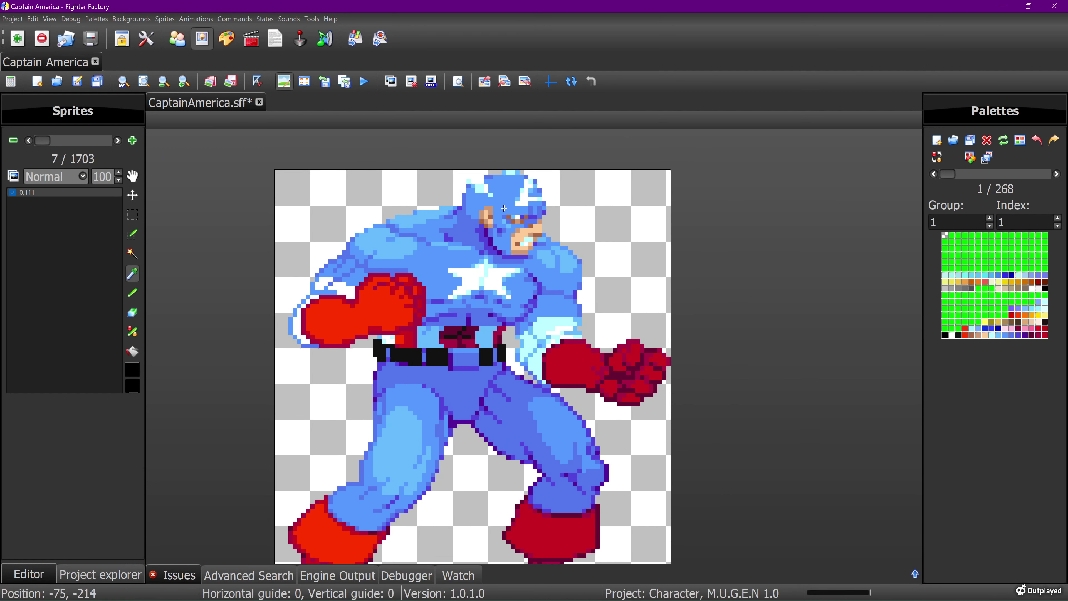
{"action": "left_click", "coordinate": [513, 217]}
{"action": "left_click", "coordinate": [508, 218]}
{"action": "left_click", "coordinate": [132, 293]}
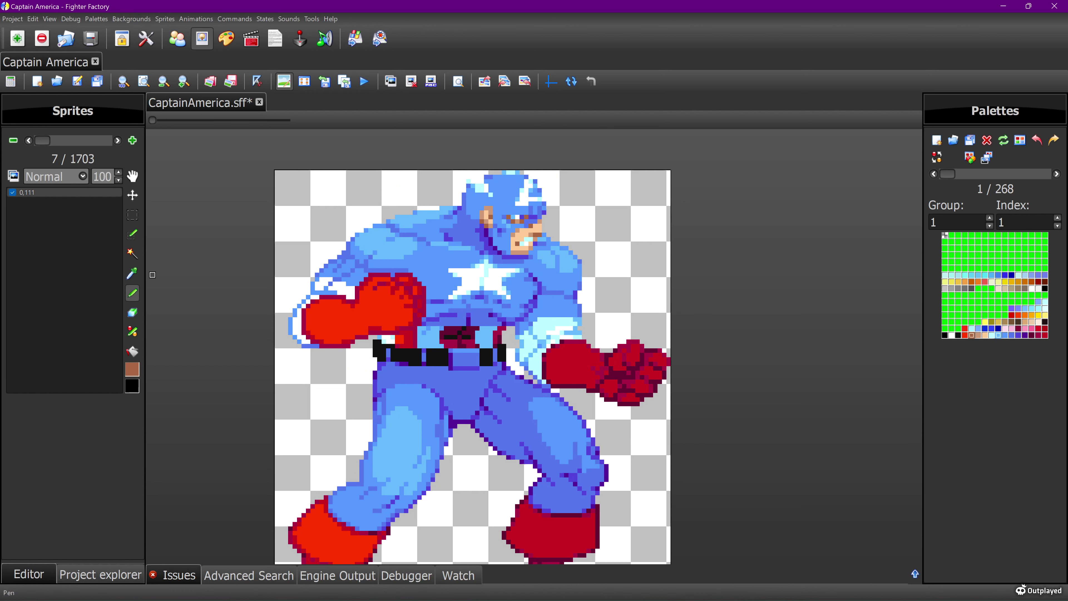
{"action": "left_click", "coordinate": [521, 217]}
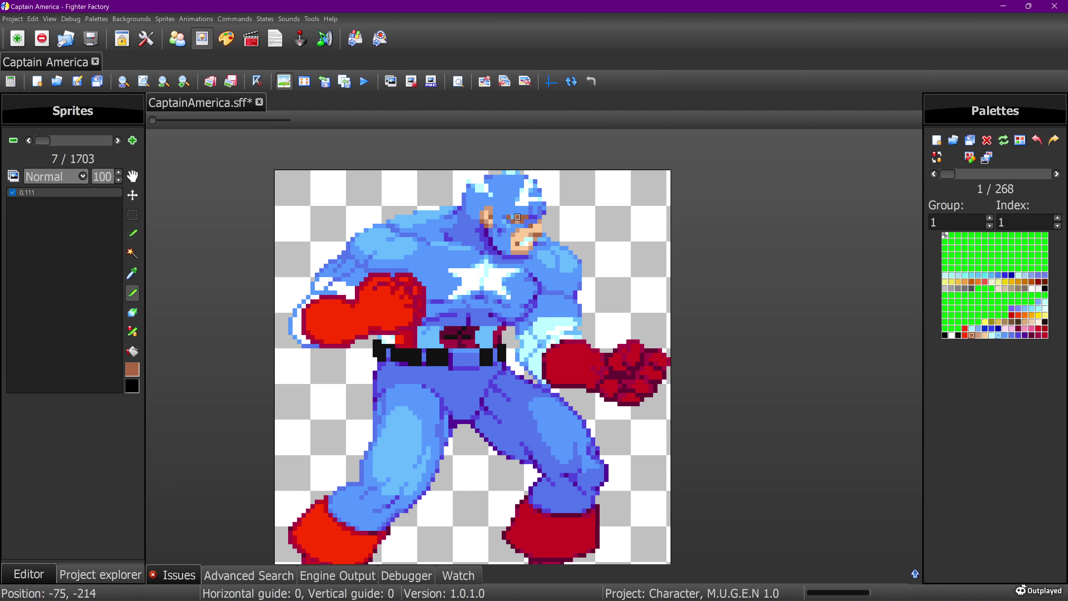
{"action": "left_click", "coordinate": [513, 217]}
{"action": "left_click", "coordinate": [305, 81]}
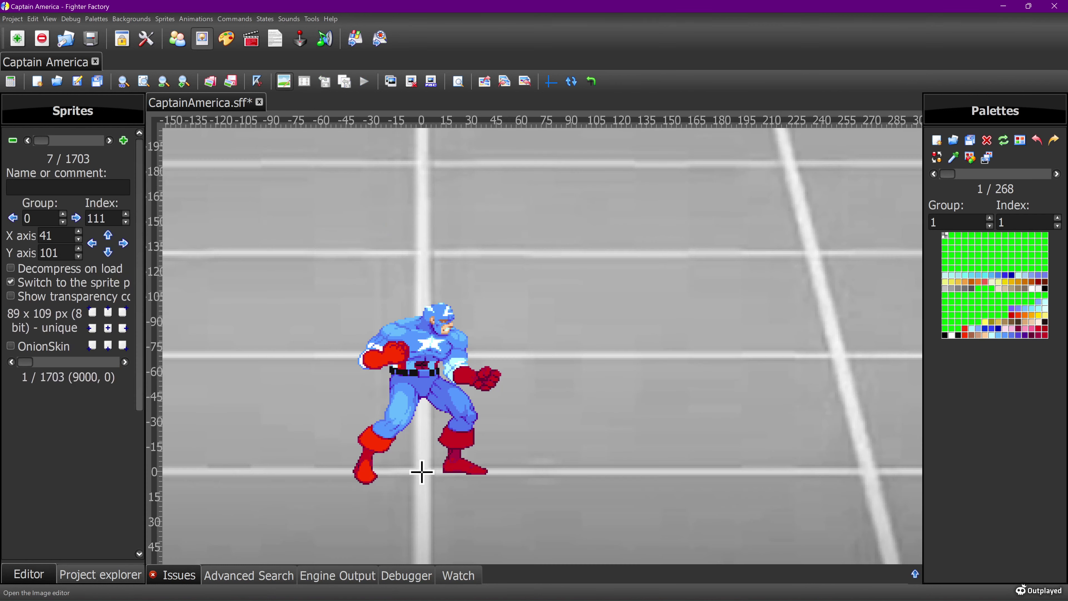
Step: Change the index of the closed-eye sprite in group 0 to 999 and save the sprite file
{"action": "left_click_drag", "start_coordinate": [108, 218], "coordinate": [87, 218]}
{"action": "type", "text": "999"}
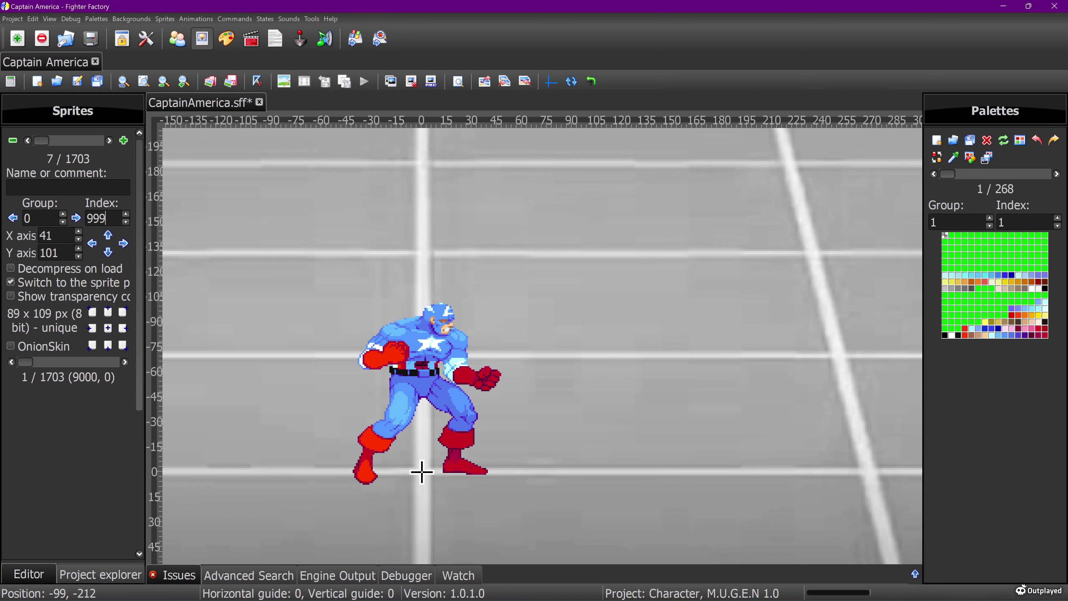
{"action": "left_click", "coordinate": [77, 81]}
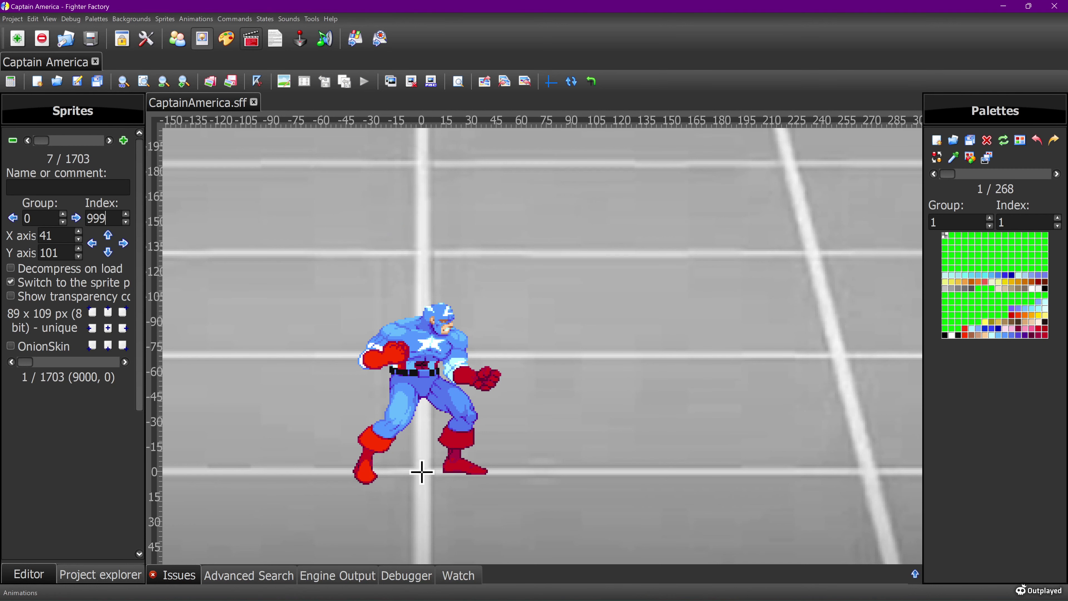
Step: Open the code of standing animation 0 and add the comment ";BLINK" after a blank line below the last frame
{"action": "left_click", "coordinate": [251, 39]}
{"action": "left_click", "coordinate": [210, 81]}
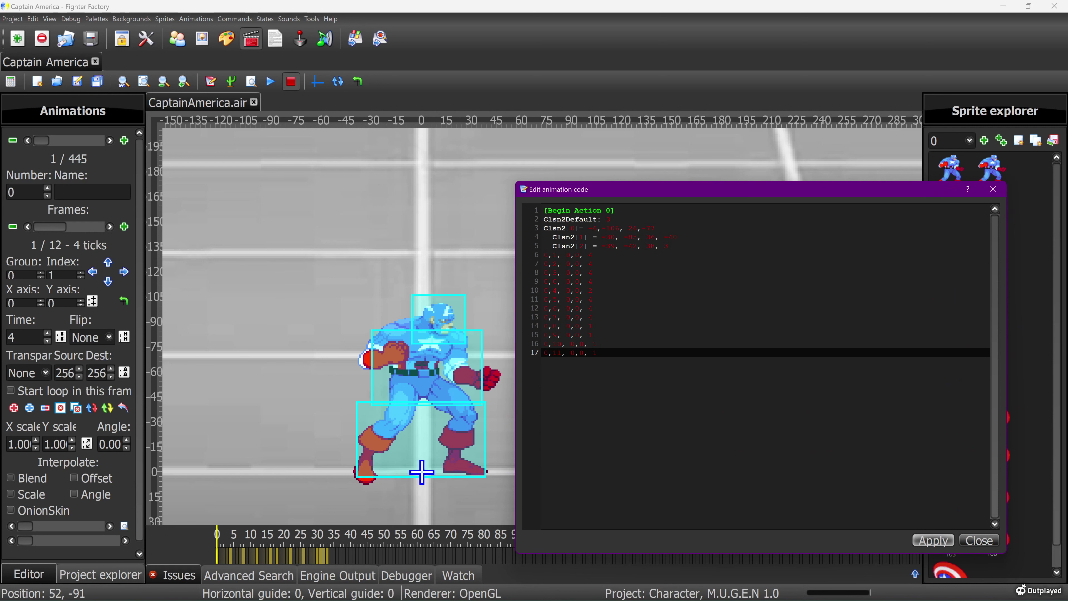
{"action": "key", "text": "Return"}
{"action": "key", "text": "Return"}
{"action": "type", "text": ";"}
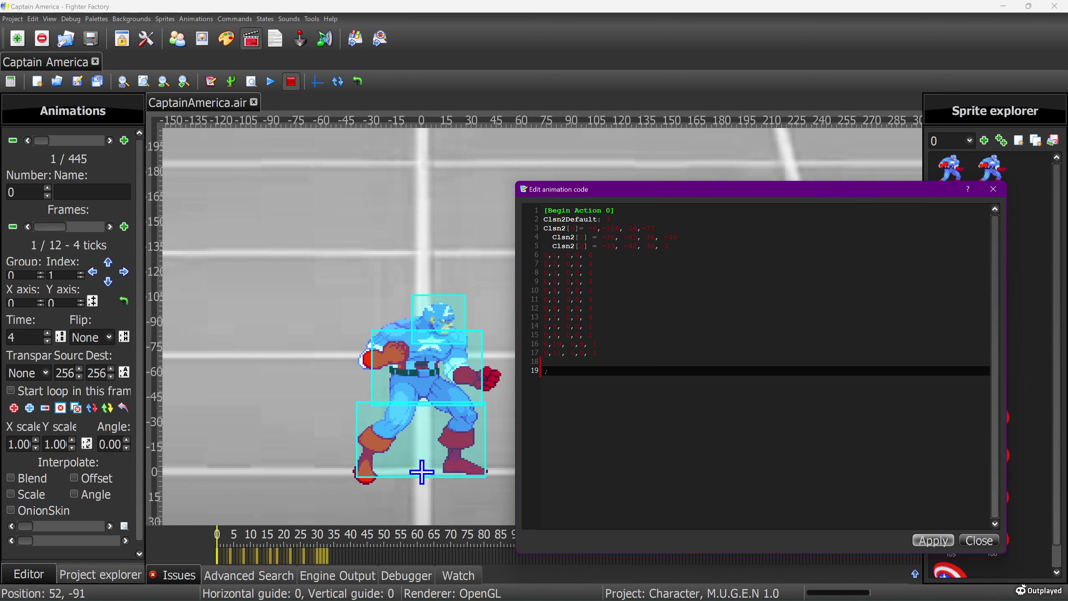
{"action": "type", "text": "BLINK"}
{"action": "key", "text": "Return"}
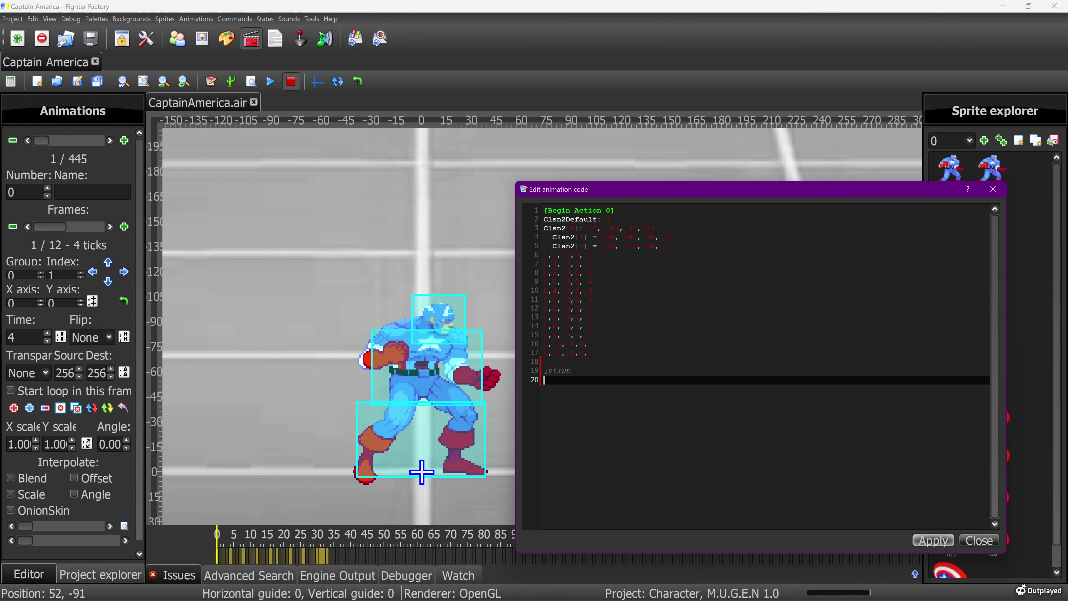
Step: Copy the first frame line "0,1, 0,0, 4" and paste it below the BLINK comment
{"action": "left_click_drag", "start_coordinate": [592, 255], "coordinate": [670, 247]}
{"action": "right_click", "coordinate": [686, 248]}
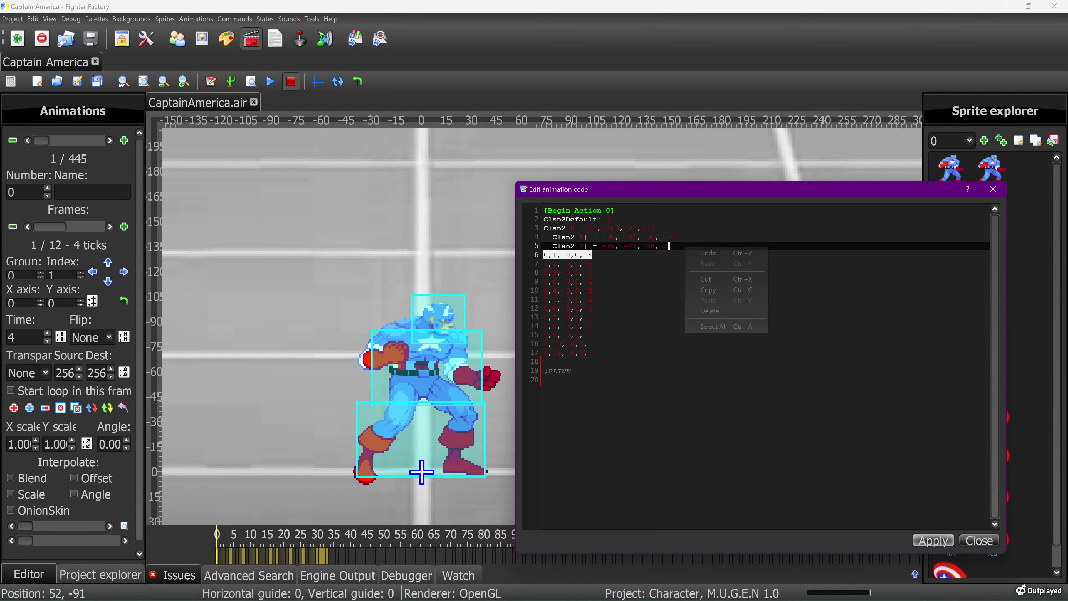
{"action": "left_click", "coordinate": [708, 290]}
{"action": "left_click", "coordinate": [583, 371]}
{"action": "right_click", "coordinate": [583, 371]}
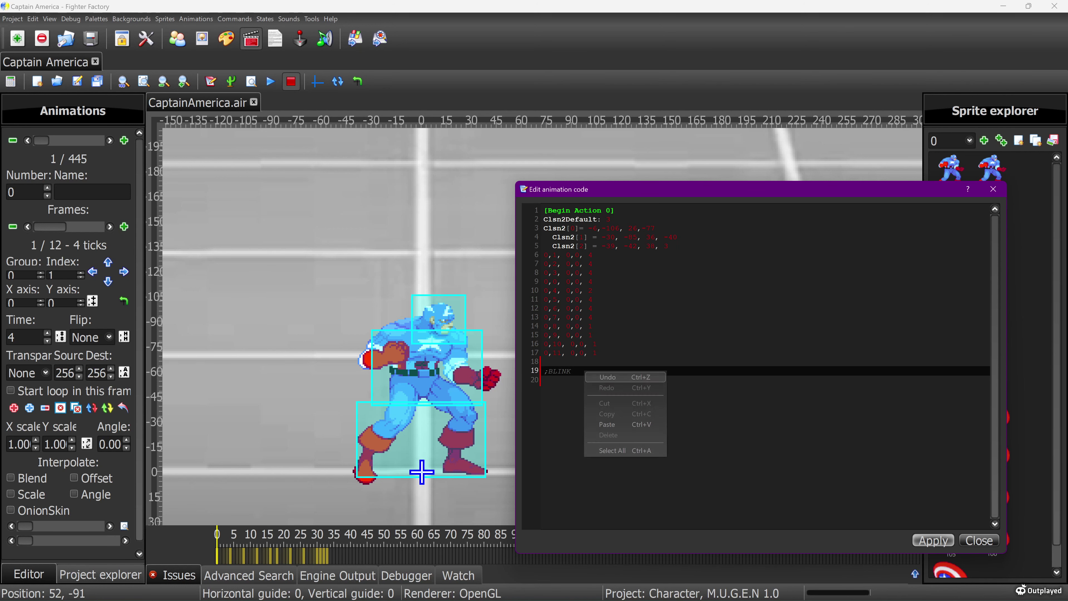
{"action": "left_click", "coordinate": [607, 424]}
{"action": "left_click_drag", "start_coordinate": [669, 246], "coordinate": [543, 219]}
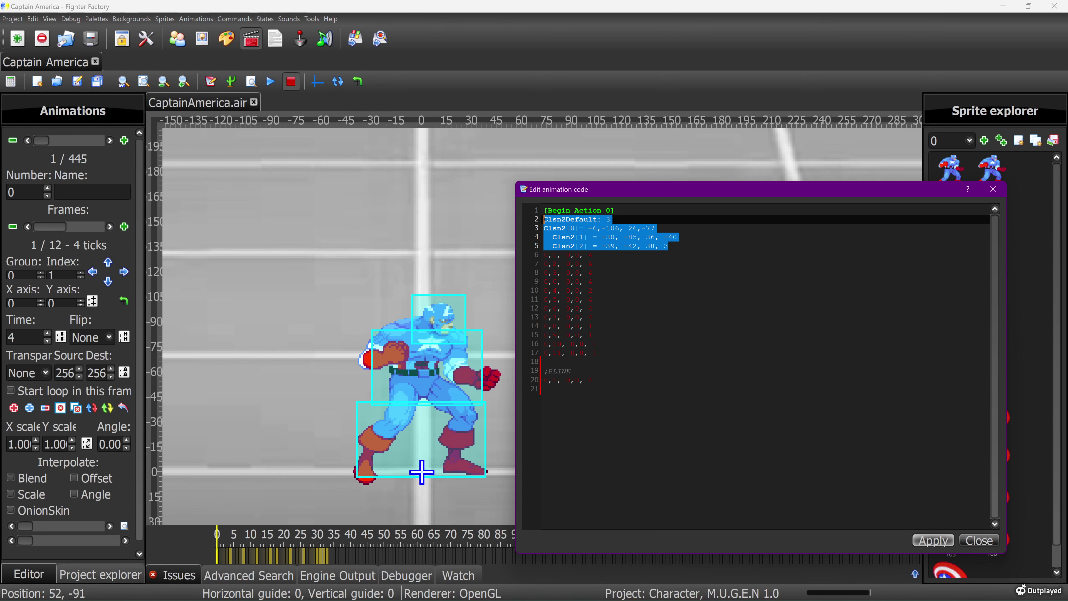
{"action": "left_click", "coordinate": [545, 388]}
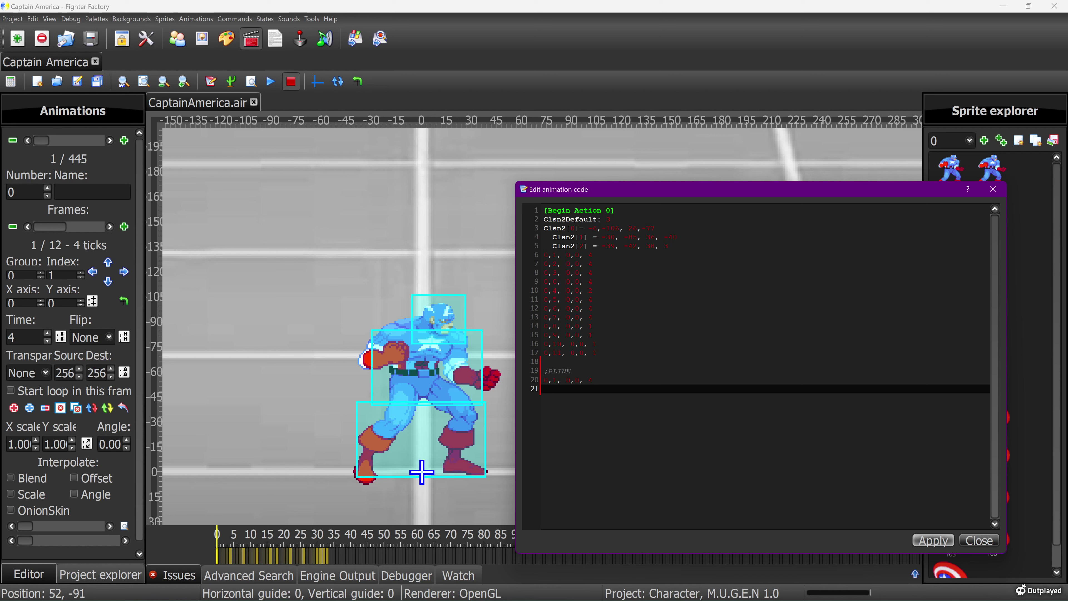
Step: Set the sprite index of the pasted blink frame to 999, apply the animation code and close the code editor
{"action": "double_click", "coordinate": [590, 380]}
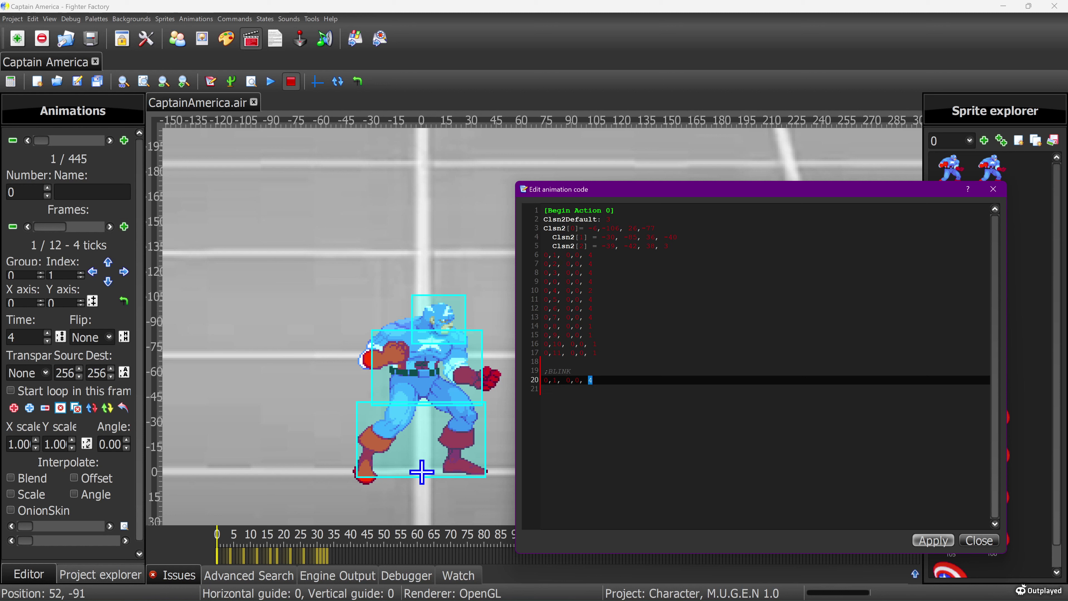
{"action": "left_click", "coordinate": [593, 380]}
{"action": "key", "text": "shift+Left"}
{"action": "type", "text": "999"}
{"action": "left_click", "coordinate": [932, 540]}
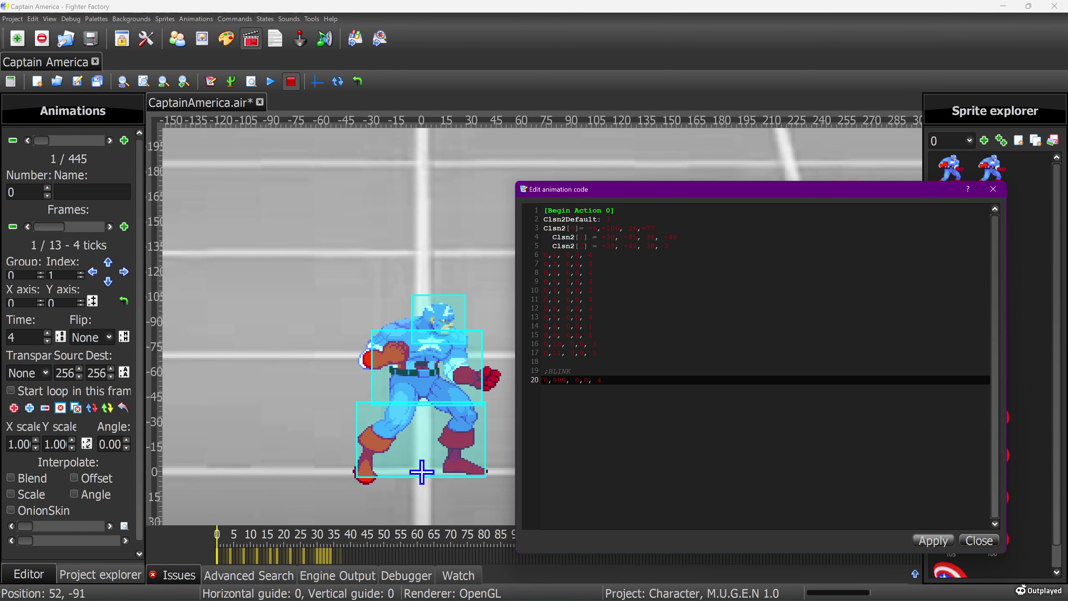
{"action": "left_click", "coordinate": [978, 540]}
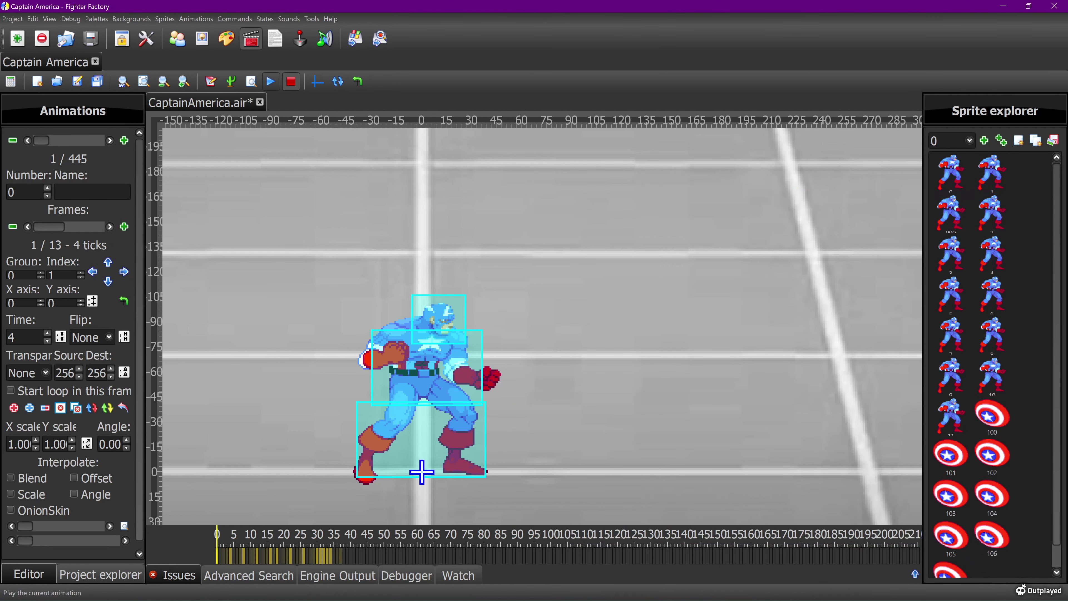
Step: Play and stop the standing animation, return to its first frame and step through to the last frame
{"action": "left_click", "coordinate": [270, 81]}
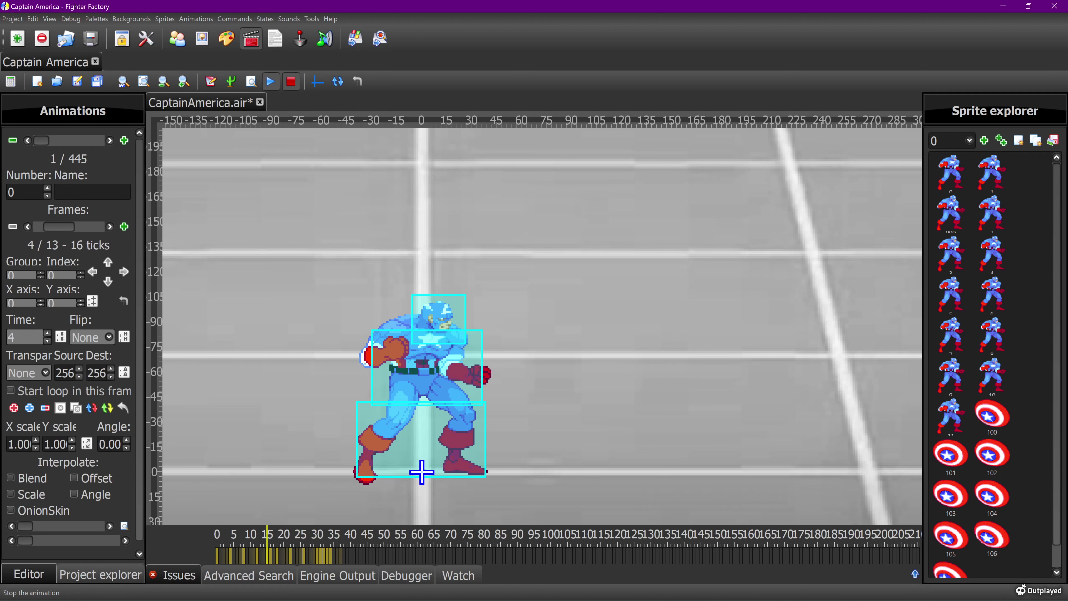
{"action": "left_click", "coordinate": [291, 81]}
{"action": "left_click_drag", "start_coordinate": [66, 227], "coordinate": [47, 226]}
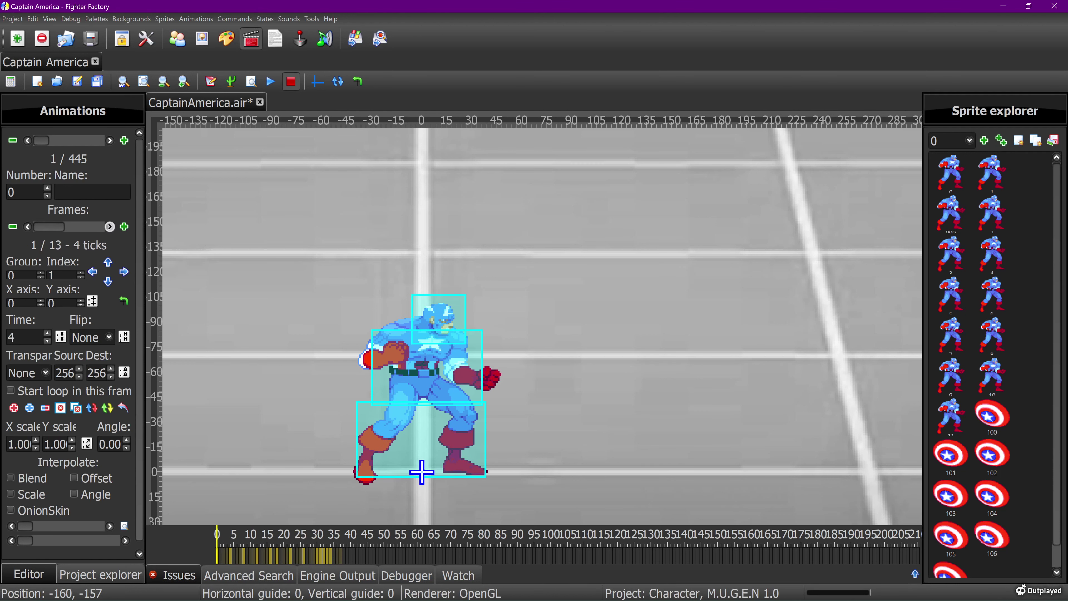
{"action": "left_click", "coordinate": [109, 227]}
{"action": "left_click", "coordinate": [110, 226]}
{"action": "left_click", "coordinate": [110, 227]}
{"action": "left_click", "coordinate": [110, 226]}
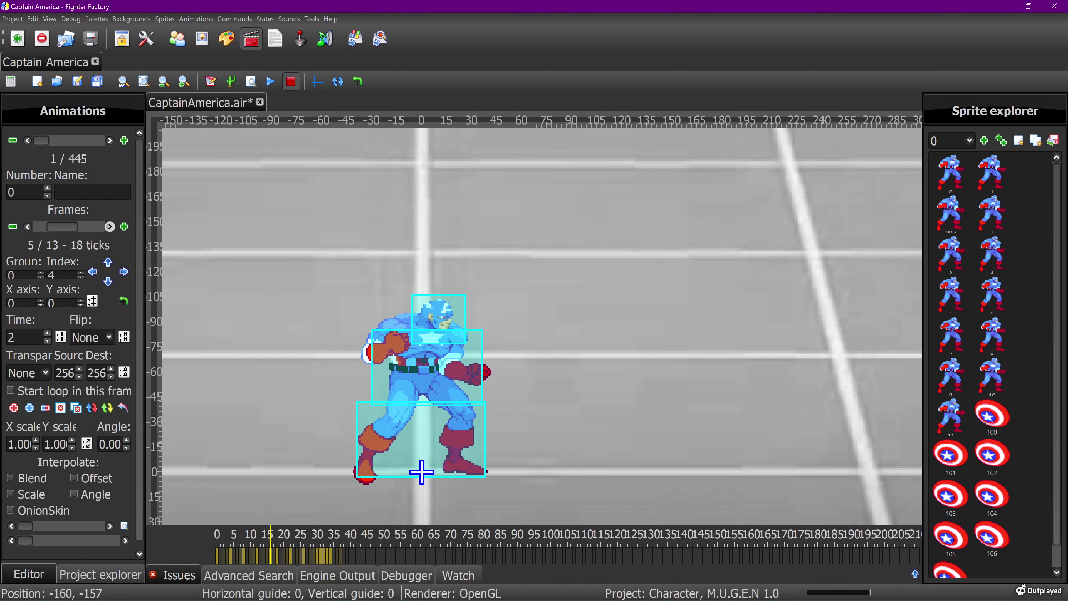
{"action": "key", "text": "Right"}
{"action": "key", "text": "Right"}
{"action": "key", "text": "Right"}
{"action": "key", "text": "Right"}
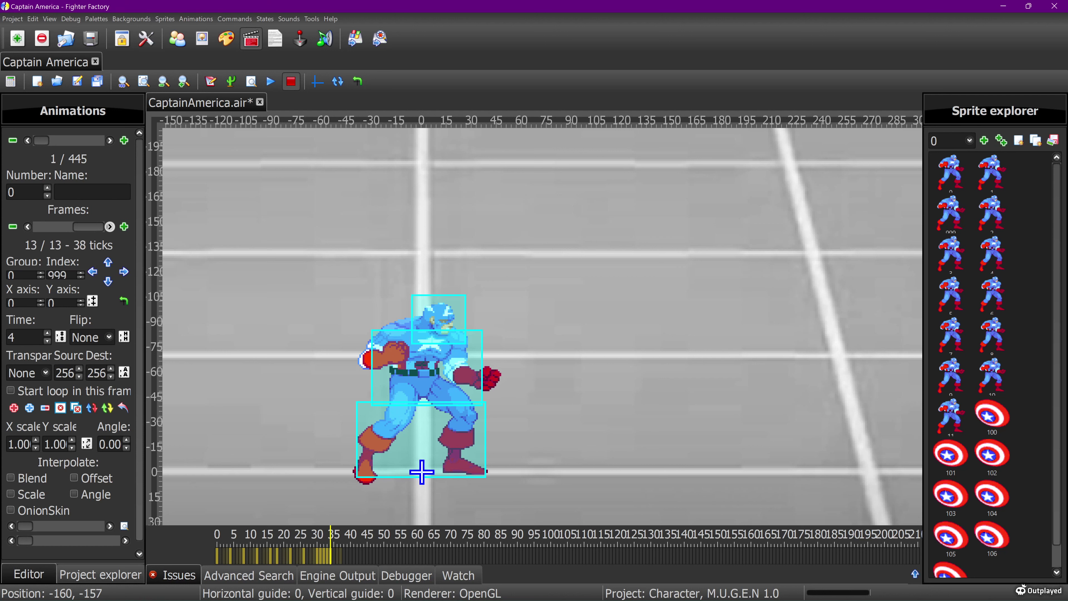
Step: Step back from the last frame and compare frames 6 to 9 of the standing animation, ending on frame 8
{"action": "left_click", "coordinate": [27, 227]}
{"action": "left_click", "coordinate": [27, 227]}
{"action": "left_click", "coordinate": [27, 227]}
{"action": "left_click", "coordinate": [27, 226]}
{"action": "left_click", "coordinate": [28, 226]}
{"action": "left_click", "coordinate": [28, 226]}
{"action": "left_click", "coordinate": [28, 226]}
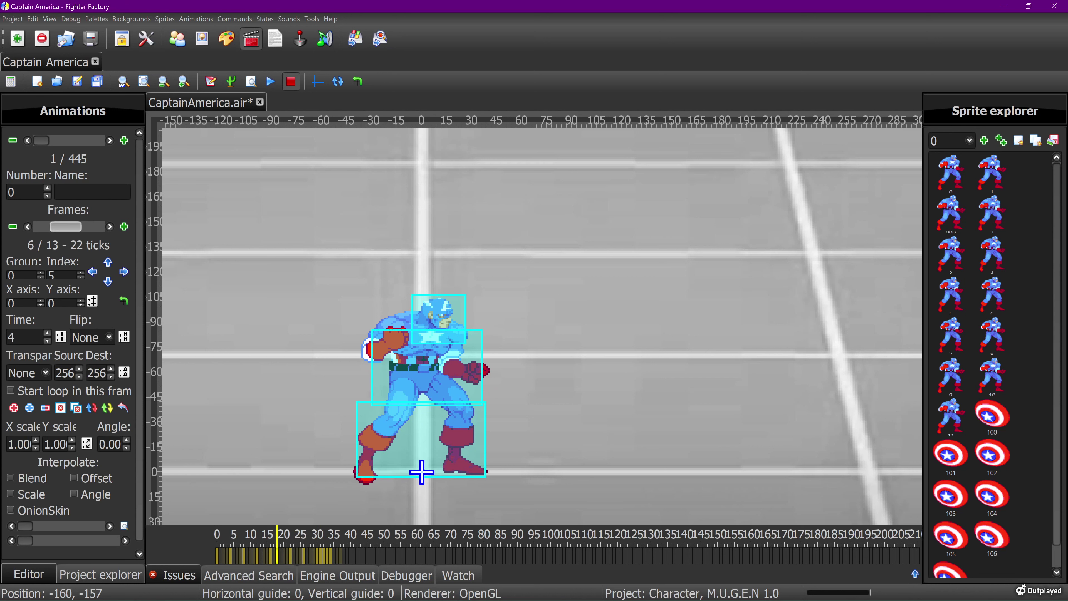
{"action": "left_click", "coordinate": [109, 226]}
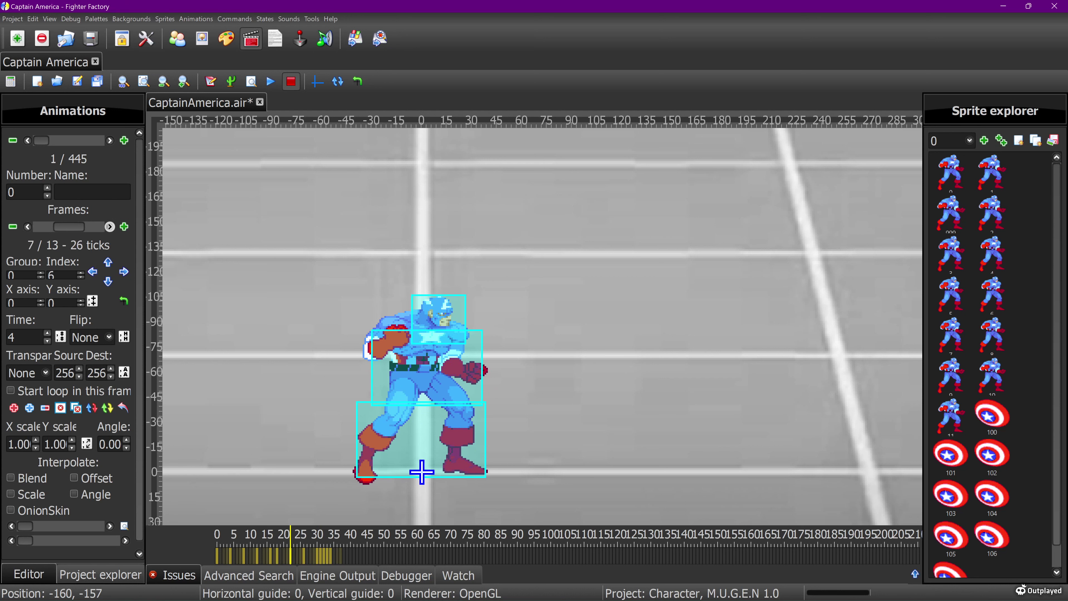
{"action": "left_click", "coordinate": [109, 226]}
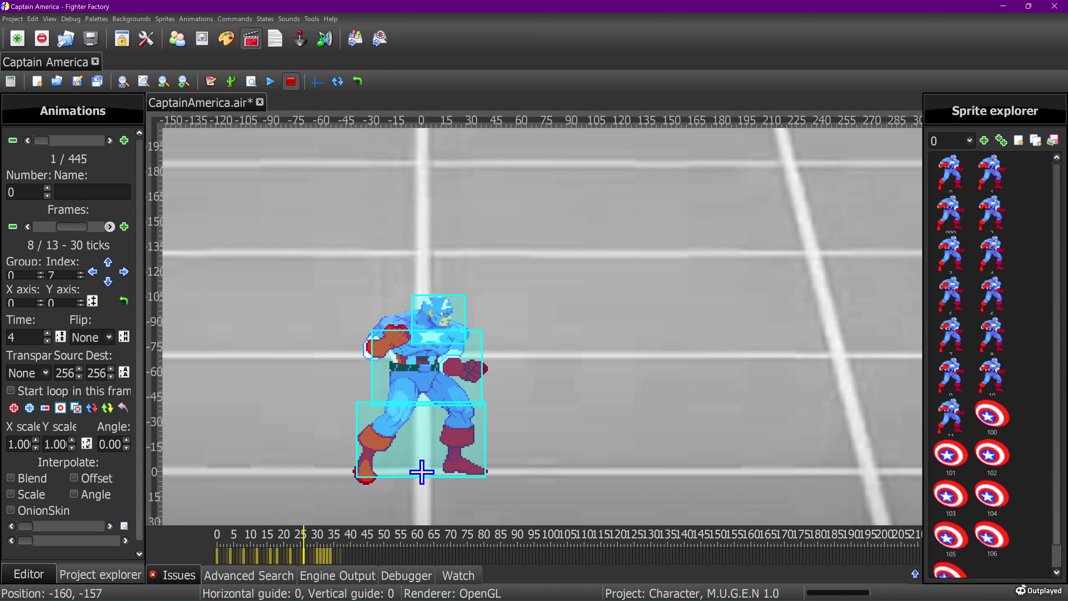
{"action": "left_click", "coordinate": [27, 226]}
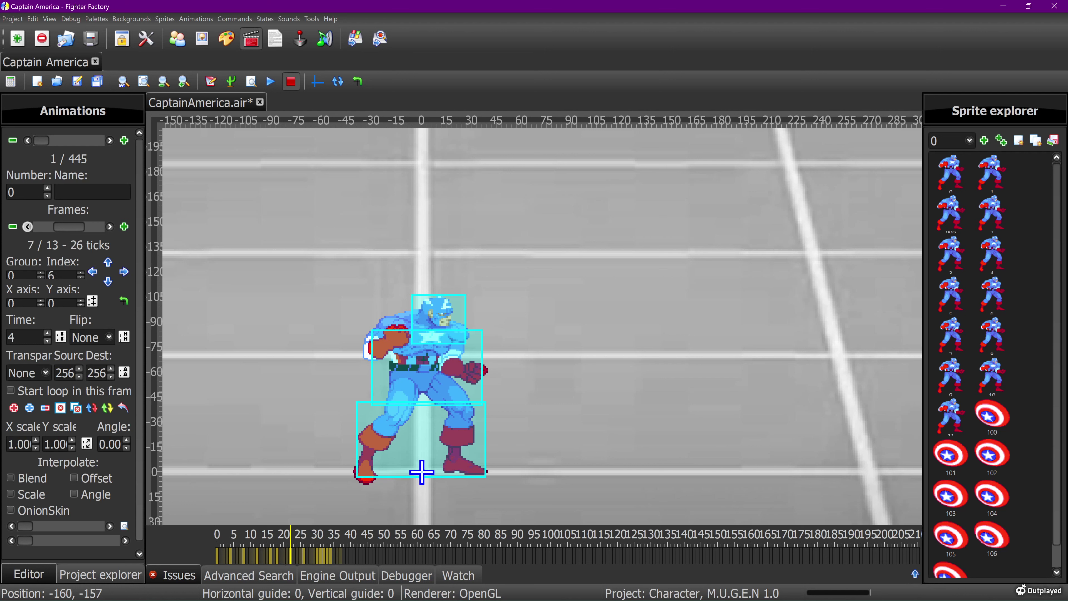
{"action": "left_click", "coordinate": [110, 227]}
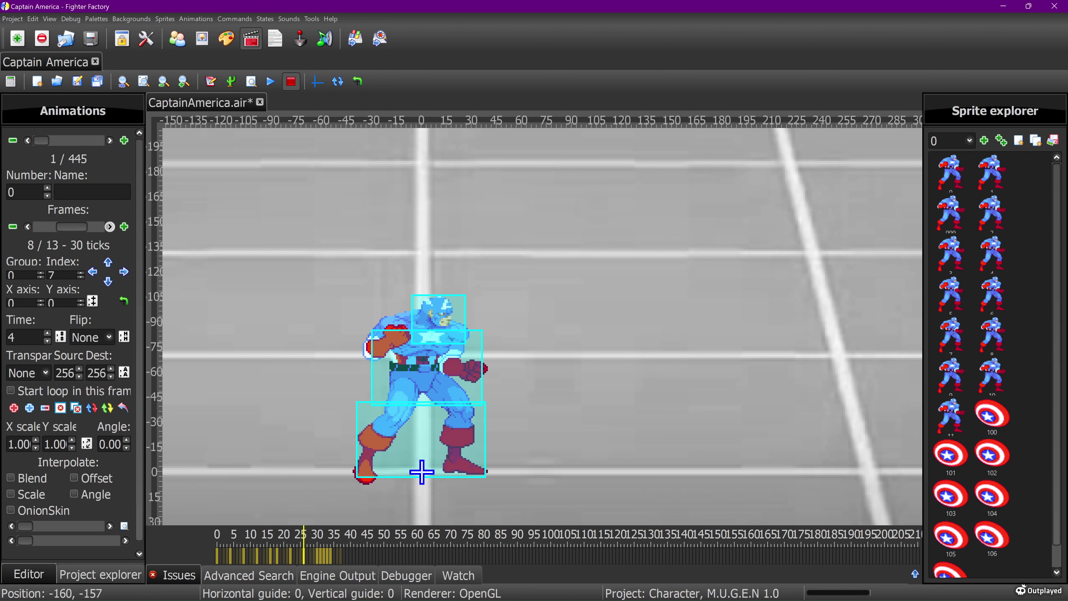
{"action": "left_click", "coordinate": [110, 226]}
{"action": "left_click", "coordinate": [28, 226]}
{"action": "left_click", "coordinate": [28, 227]}
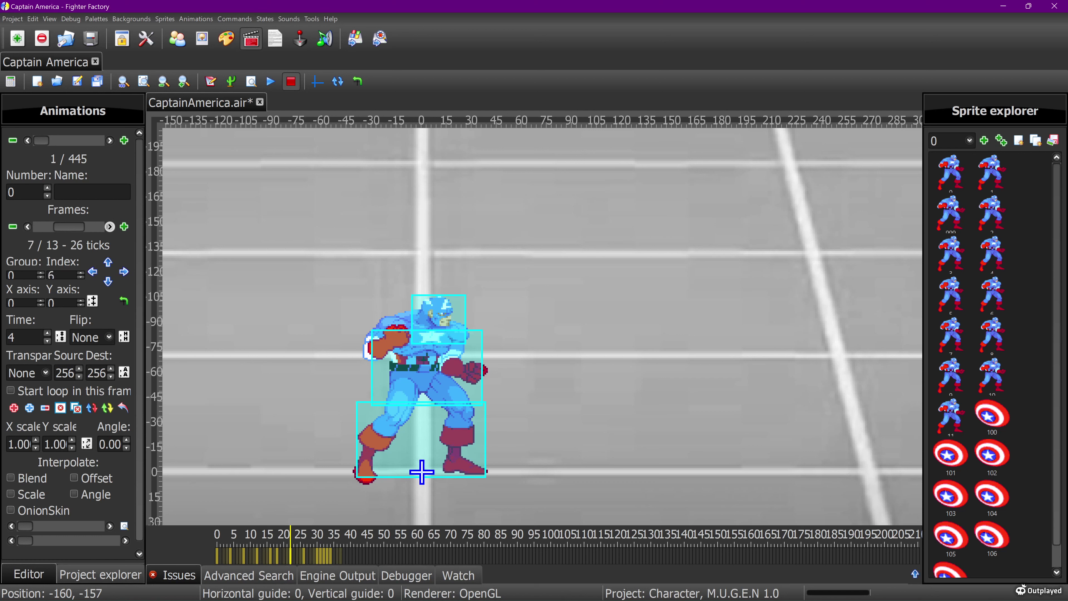
{"action": "left_click", "coordinate": [110, 226]}
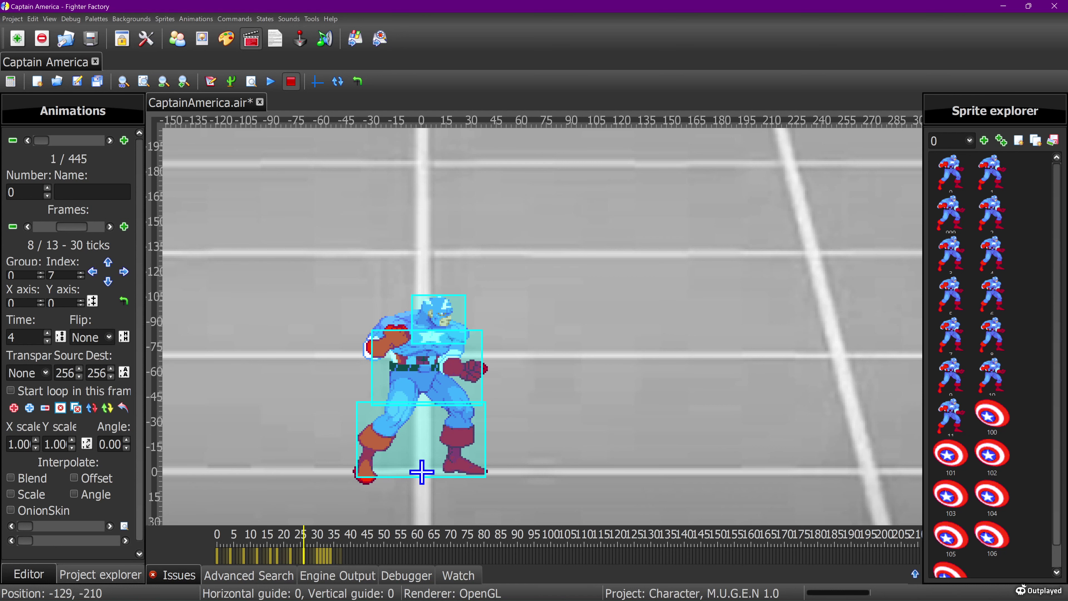
Step: Open sprite 0,7 in the image editor, copy the band across both boot cuffs to a new layer and nudge it up one pixel
{"action": "left_click", "coordinate": [202, 38]}
{"action": "left_click", "coordinate": [284, 82]}
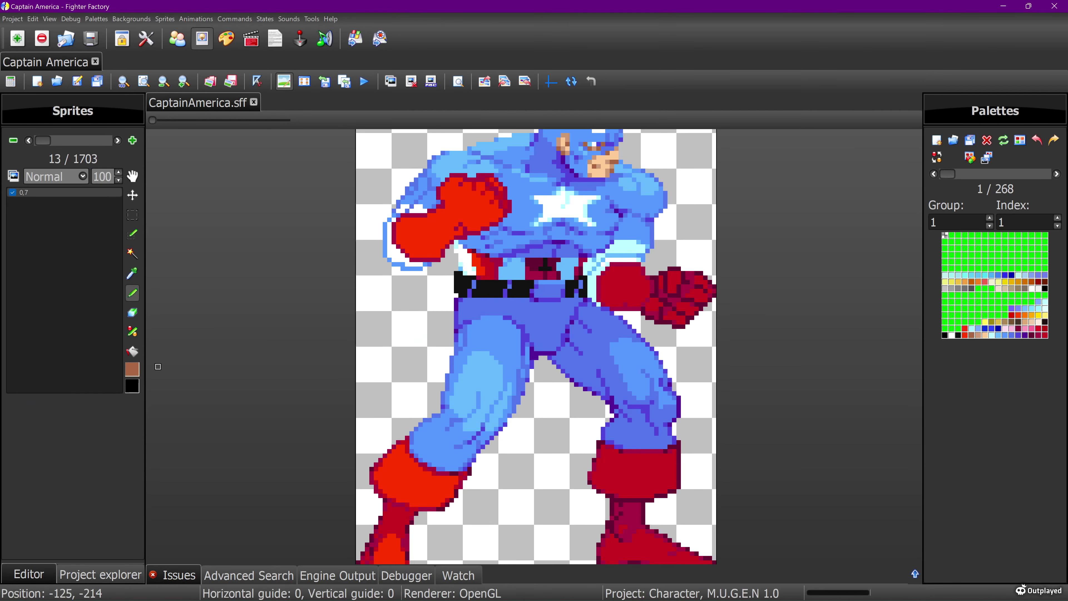
{"action": "left_click", "coordinate": [133, 215]}
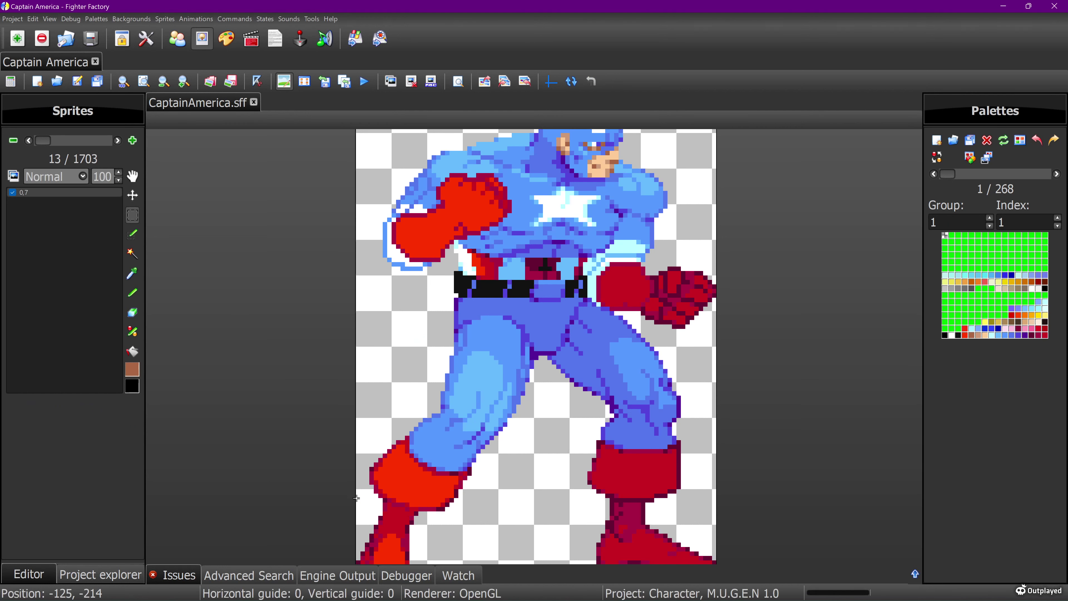
{"action": "left_click_drag", "start_coordinate": [351, 506], "coordinate": [703, 467]}
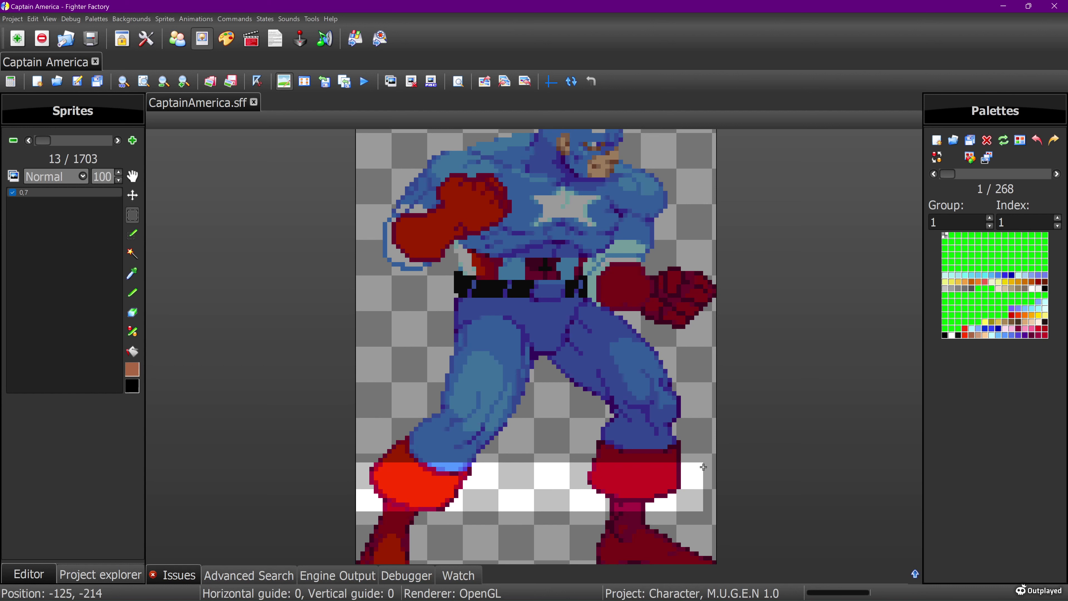
{"action": "key", "text": "ctrl+v"}
{"action": "key", "text": "Up"}
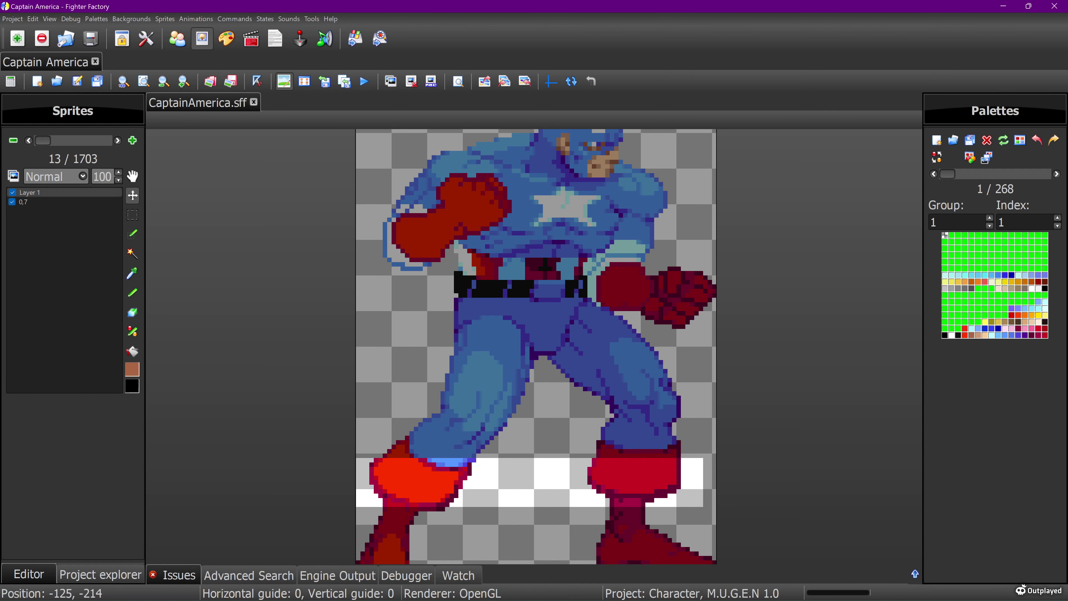
Step: Select the inner part of the bright red boot cuff on Layer 1, move it one pixel toward the other leg and deselect
{"action": "left_click", "coordinate": [133, 215]}
{"action": "left_click", "coordinate": [338, 434]}
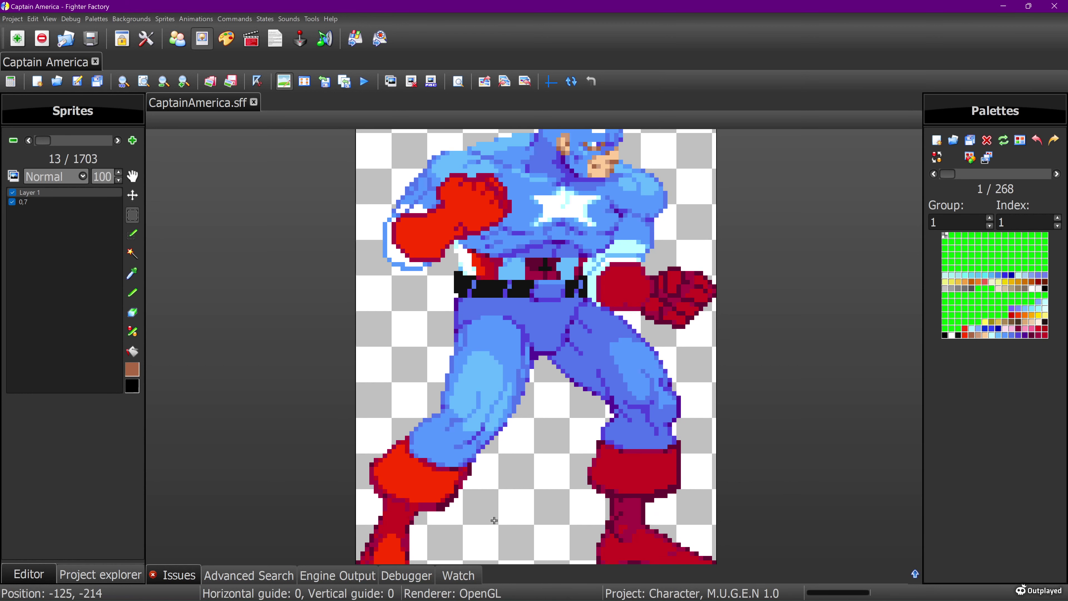
{"action": "left_click_drag", "start_coordinate": [494, 520], "coordinate": [402, 467]}
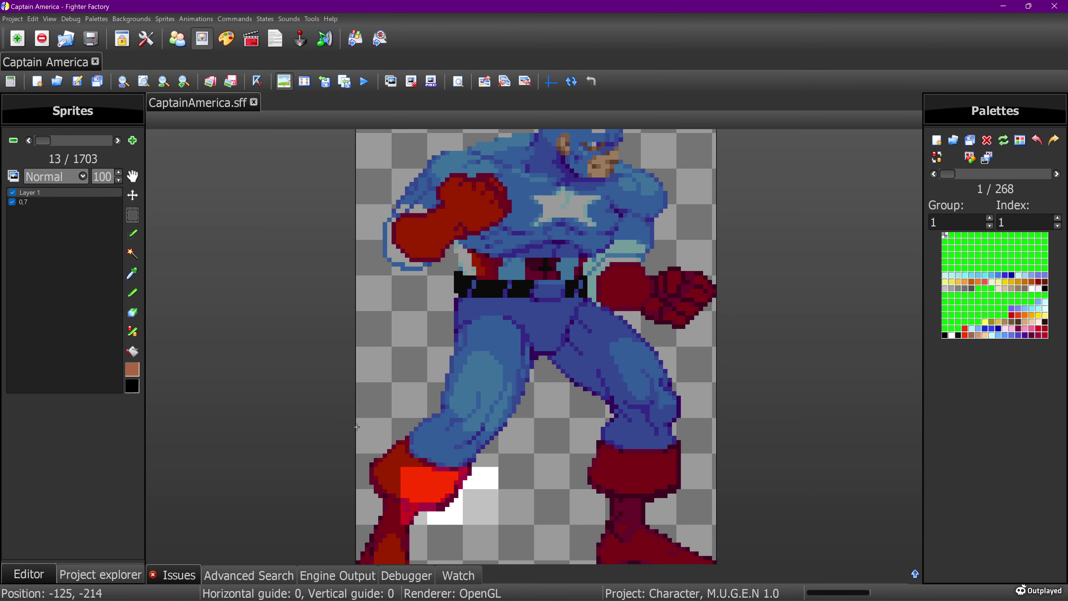
{"action": "left_click", "coordinate": [132, 195]}
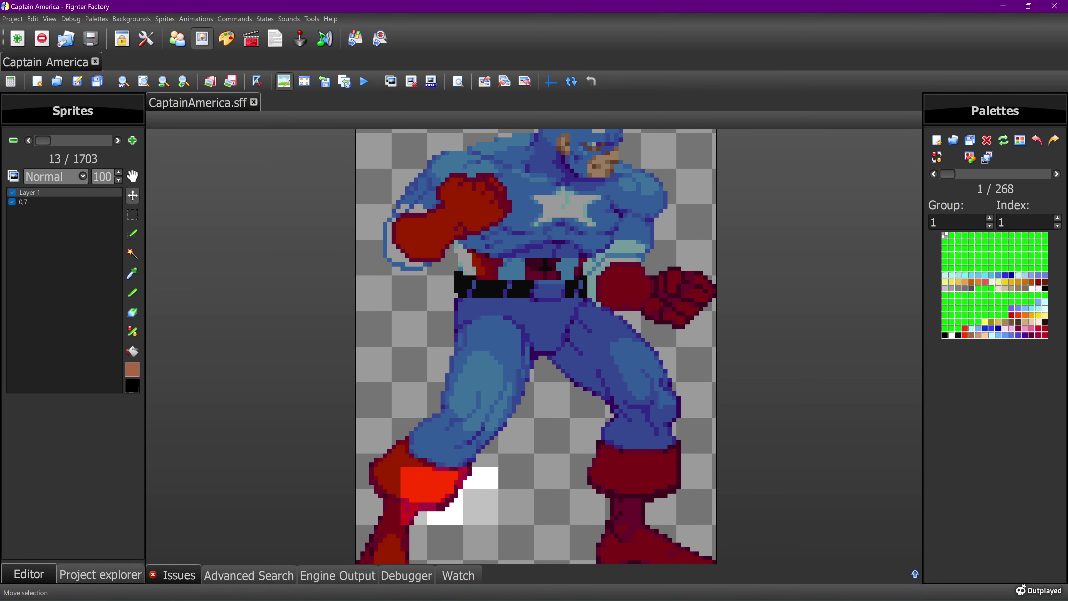
{"action": "key", "text": "Right"}
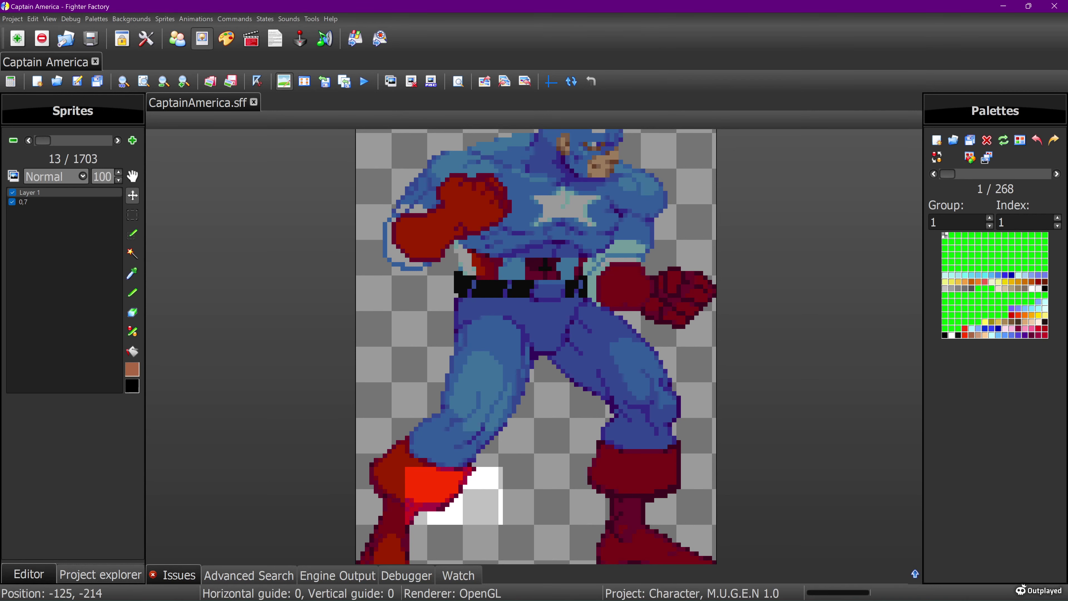
{"action": "left_click", "coordinate": [132, 215]}
{"action": "left_click", "coordinate": [178, 227]}
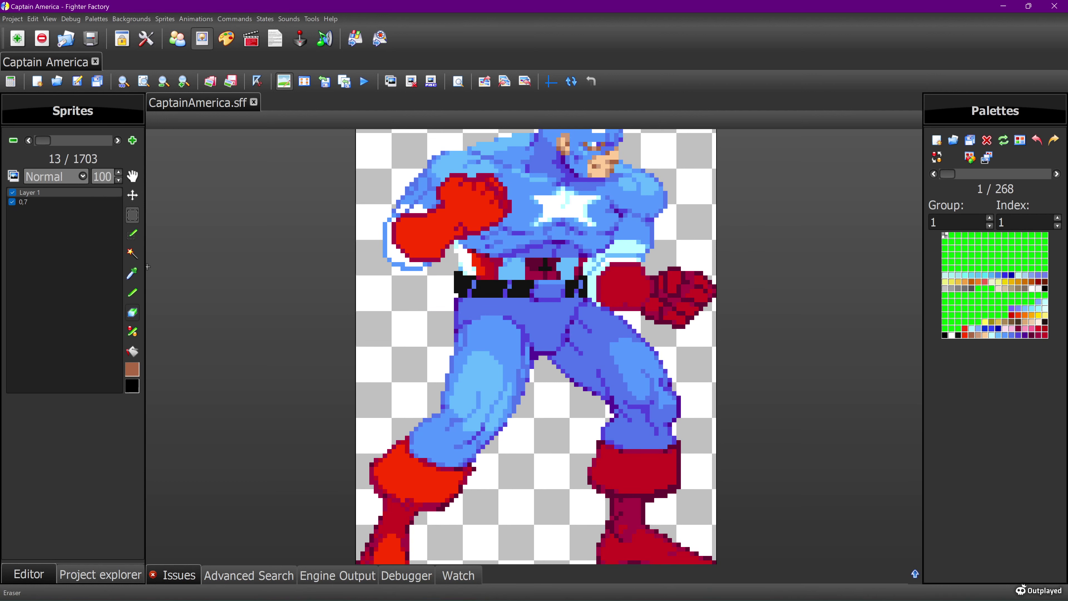
Step: Erase the stray pixels along the bright red cuff's inner edge on Layer 1 and beneath the cuff on layer 0,7
{"action": "left_click", "coordinate": [132, 312]}
{"action": "left_click", "coordinate": [473, 469]}
{"action": "left_click", "coordinate": [465, 482]}
{"action": "left_click_drag", "start_coordinate": [470, 469], "coordinate": [470, 473]}
{"action": "left_click", "coordinate": [460, 492]}
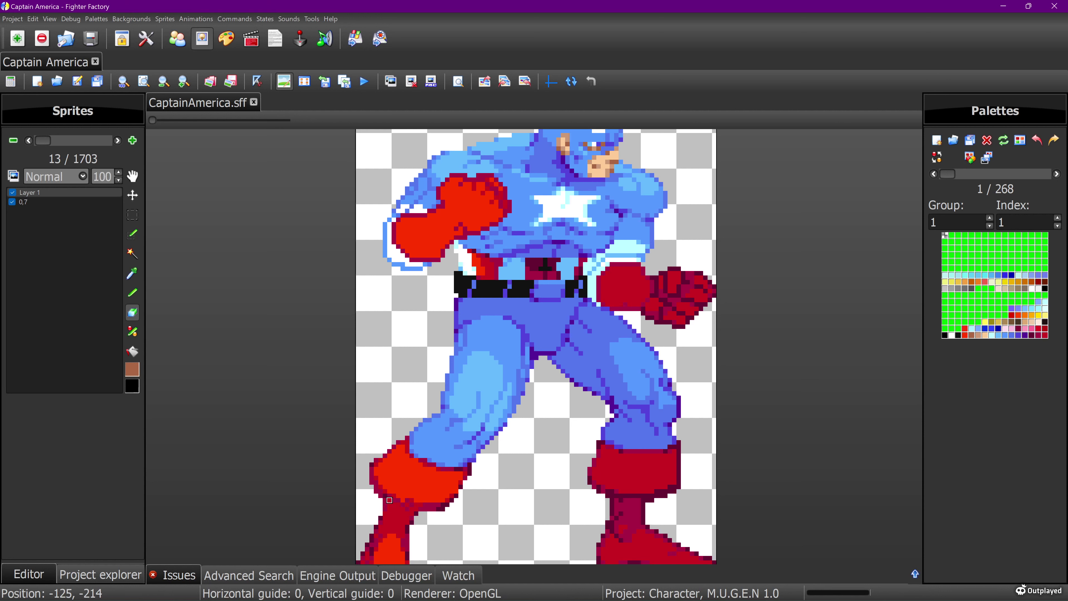
{"action": "left_click", "coordinate": [42, 202]}
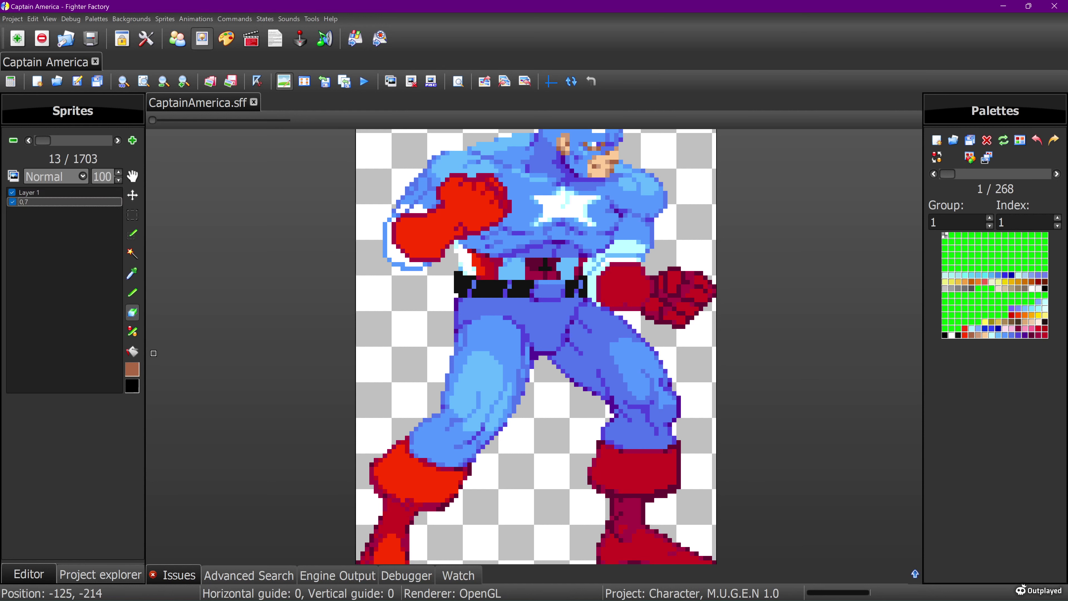
{"action": "left_click_drag", "start_coordinate": [447, 508], "coordinate": [430, 509]}
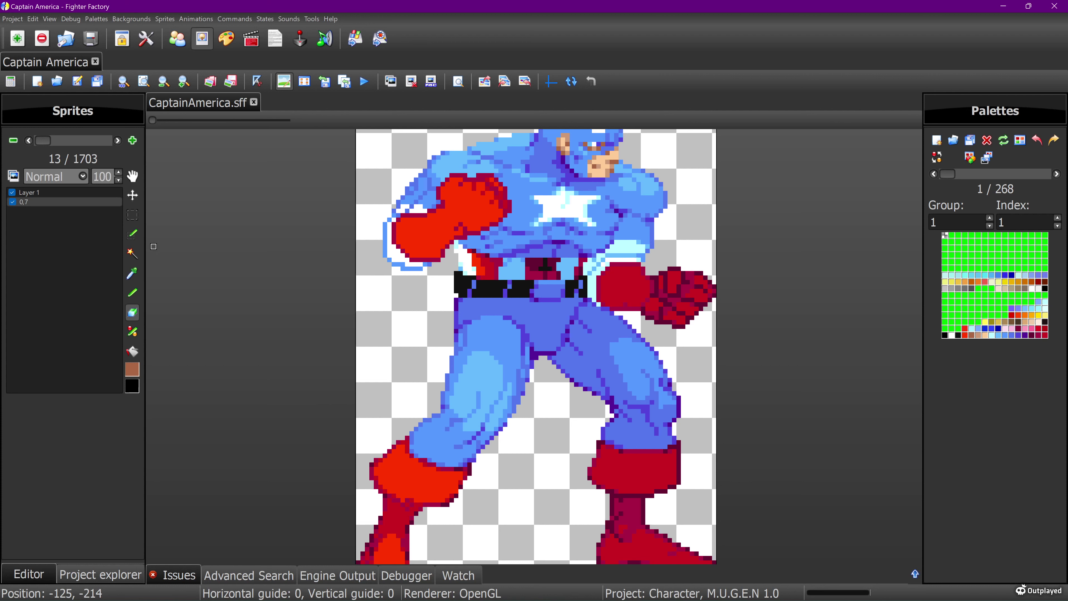
Step: Redraw the outline beneath the bright red boot cuff on Layer 1 in the dark crimson sampled from the boot
{"action": "left_click", "coordinate": [132, 274]}
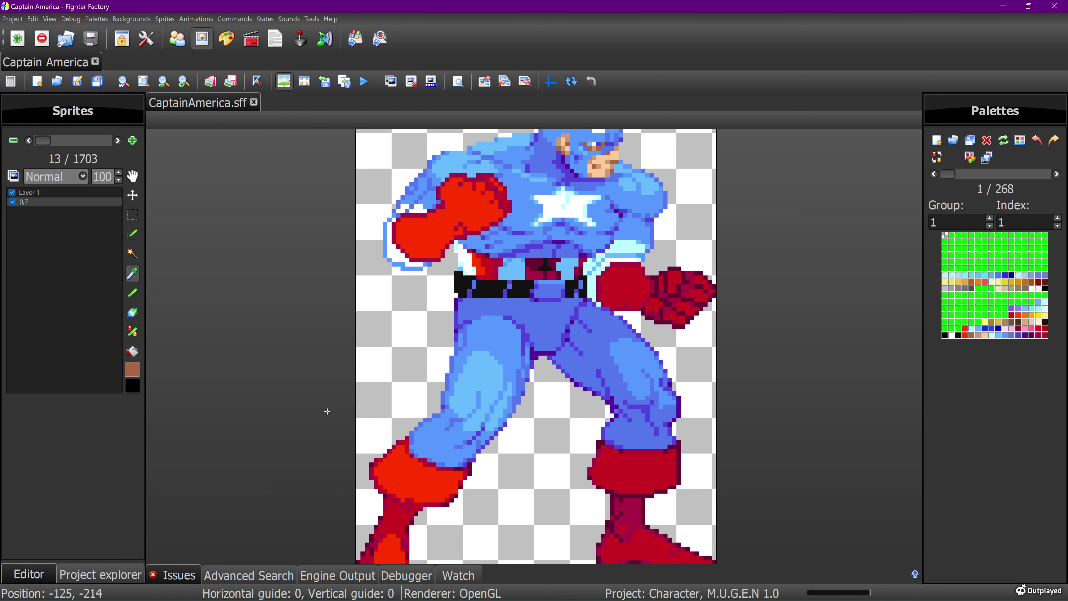
{"action": "left_click", "coordinate": [412, 505]}
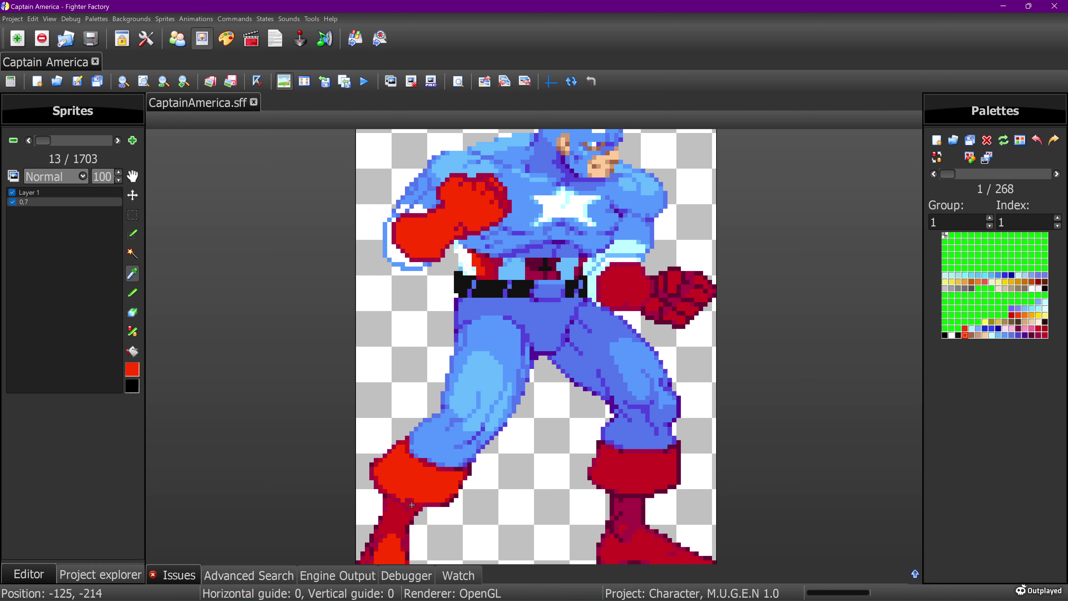
{"action": "left_click", "coordinate": [390, 500]}
{"action": "left_click", "coordinate": [394, 501]}
{"action": "left_click", "coordinate": [132, 292]}
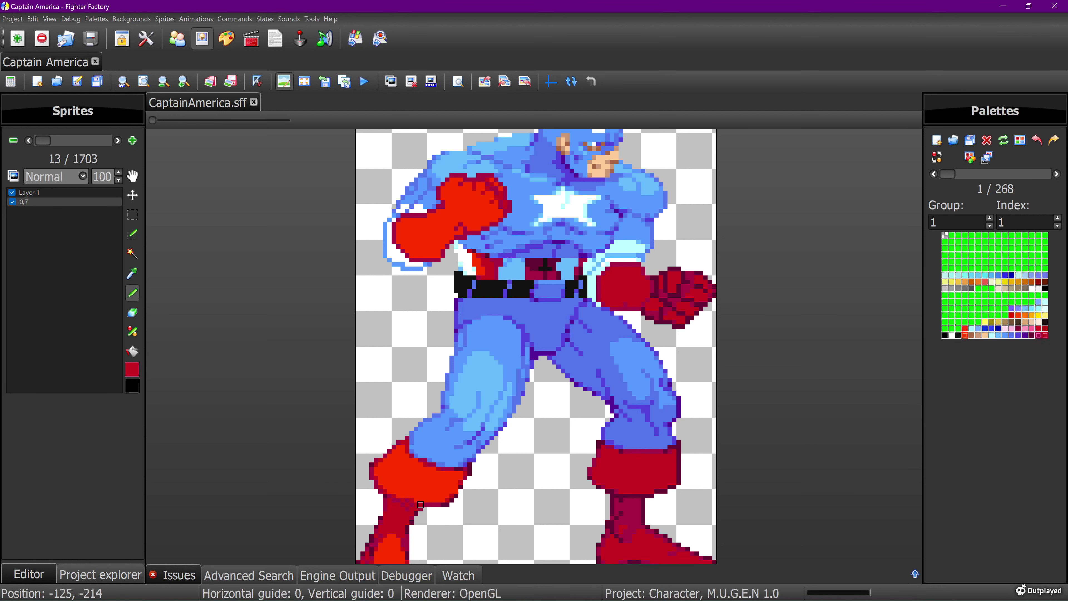
{"action": "left_click", "coordinate": [51, 192]}
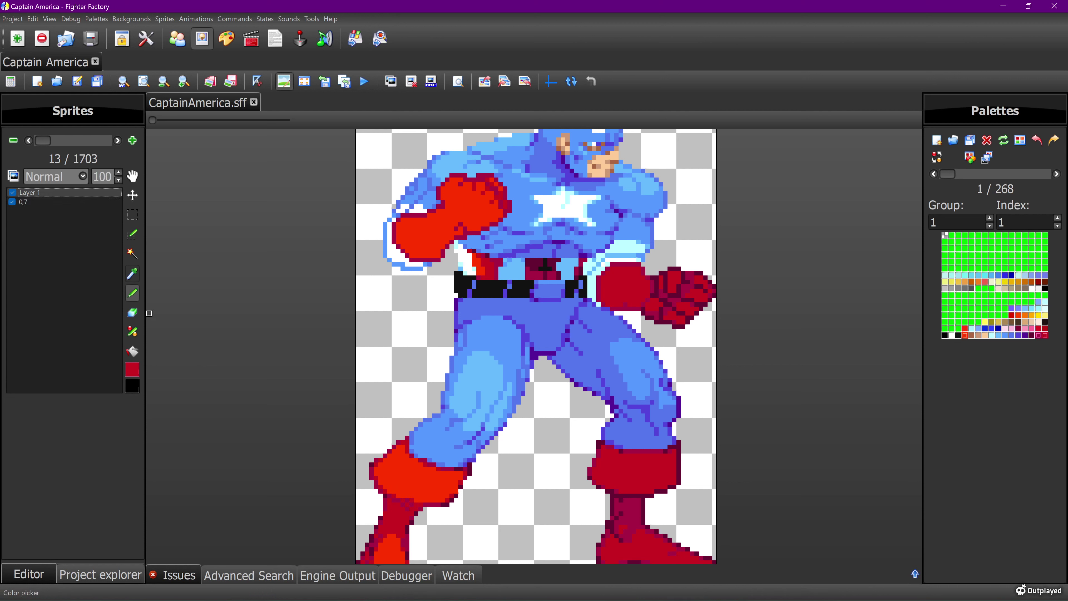
{"action": "left_click", "coordinate": [132, 274]}
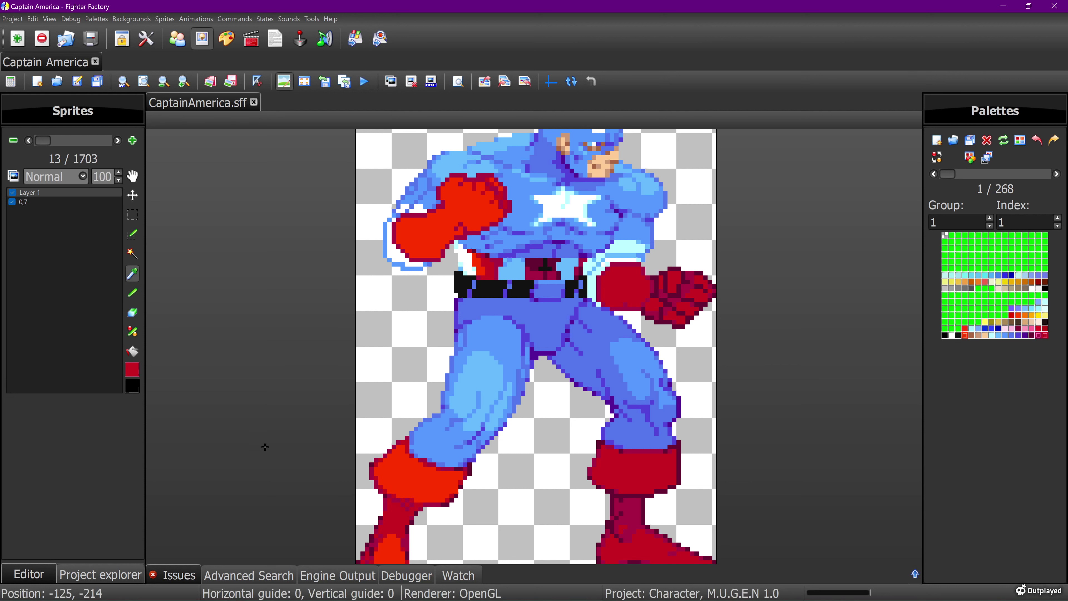
{"action": "left_click", "coordinate": [398, 501]}
{"action": "left_click", "coordinate": [132, 293]}
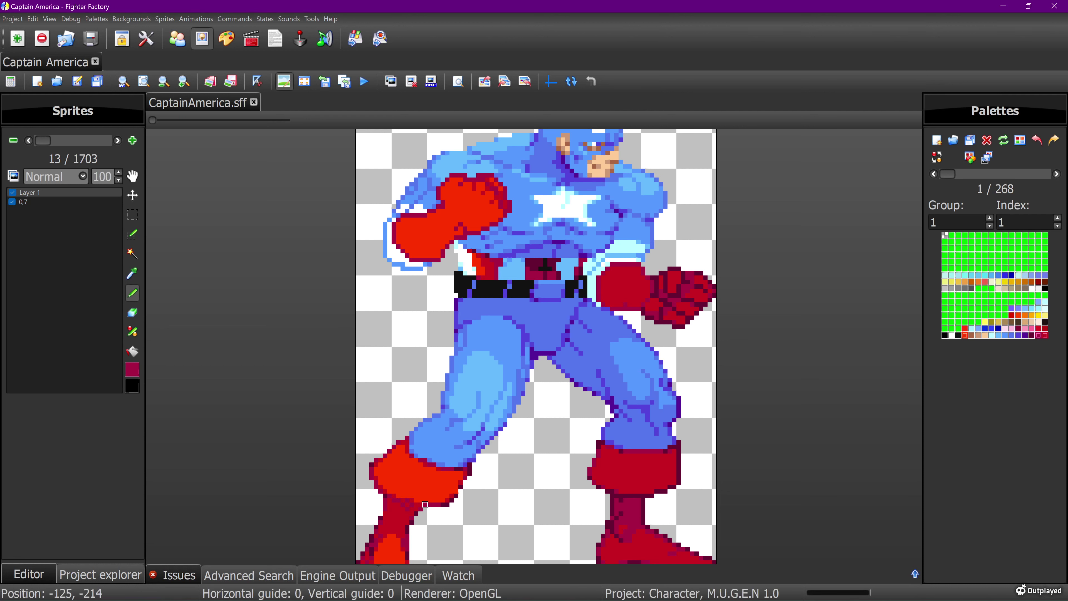
{"action": "left_click_drag", "start_coordinate": [398, 504], "coordinate": [422, 504]}
Step: Touch up the boot below the cuff on Layer 1 with its sampled red and apply the edited image to sprite 0,7
{"action": "left_click", "coordinate": [133, 234]}
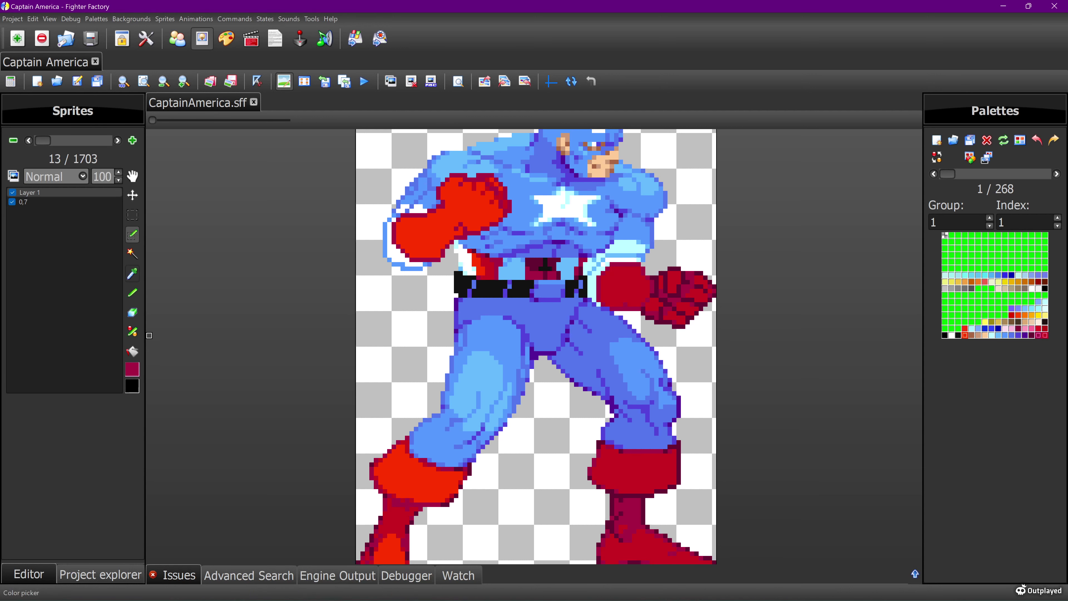
{"action": "left_click", "coordinate": [132, 273]}
{"action": "left_click", "coordinate": [46, 202]}
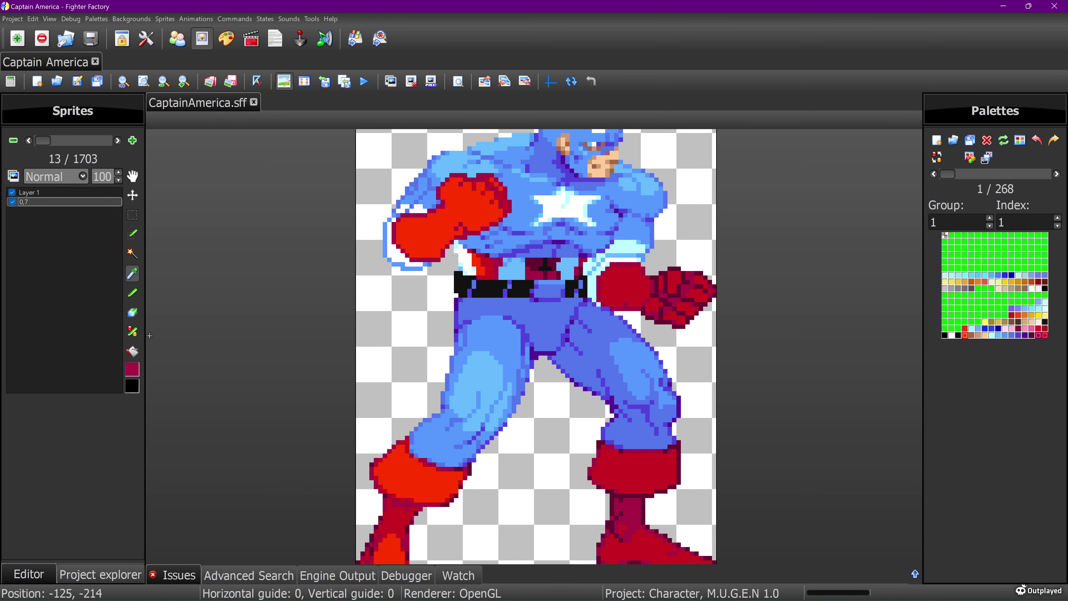
{"action": "left_click", "coordinate": [407, 522]}
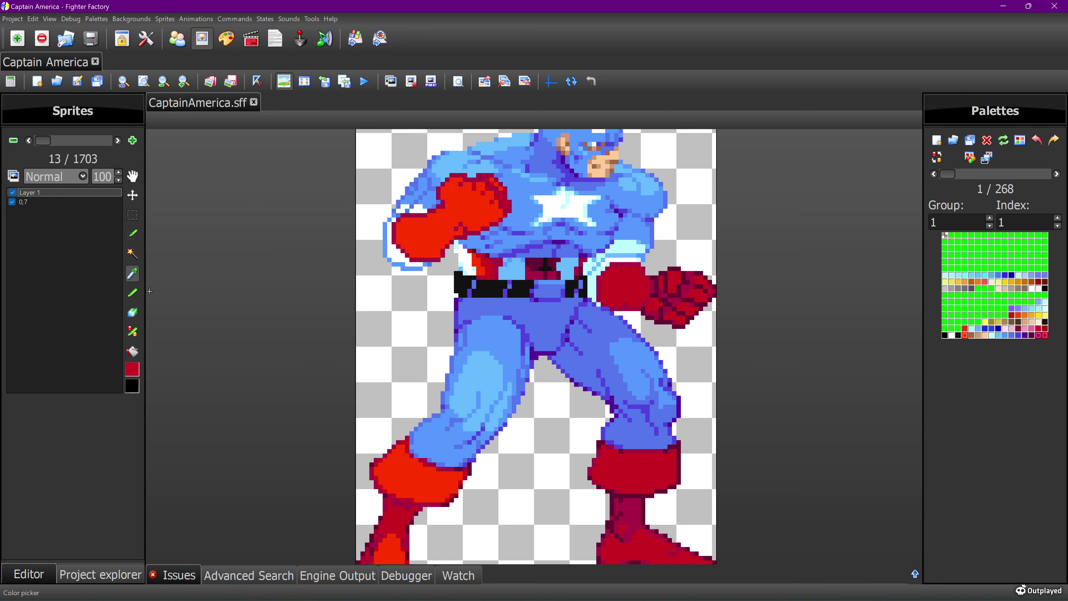
{"action": "left_click", "coordinate": [133, 293]}
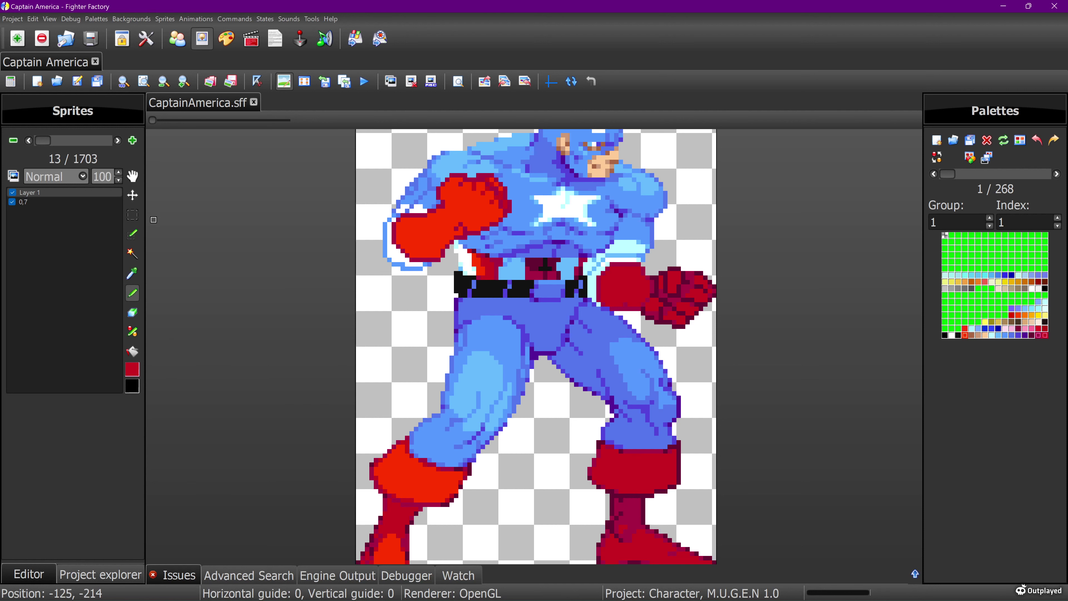
{"action": "left_click", "coordinate": [324, 81]}
{"action": "left_click", "coordinate": [283, 81]}
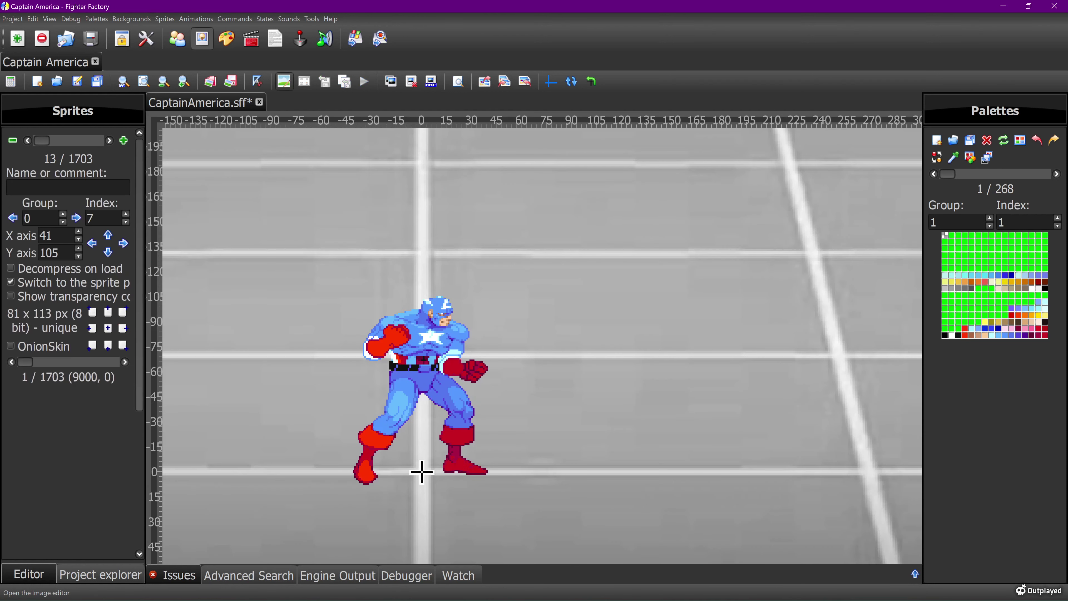
Step: Compare the boot cuffs in sprites 0,6 to 0,8, ending on sprite 0,8
{"action": "key", "text": "Left"}
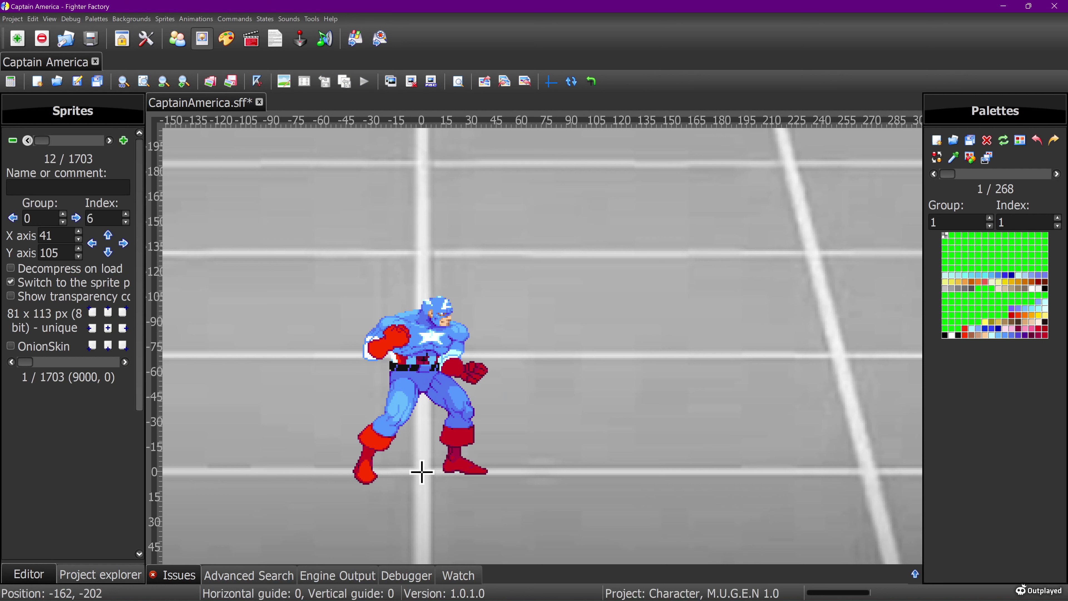
{"action": "key", "text": "Right"}
{"action": "key", "text": "Right"}
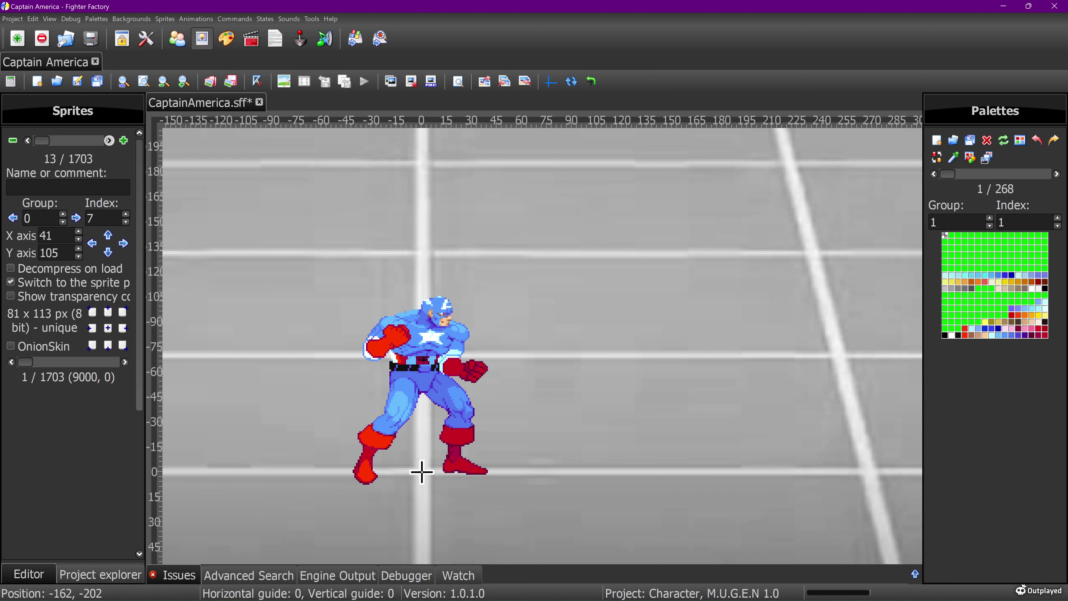
{"action": "key", "text": "Right"}
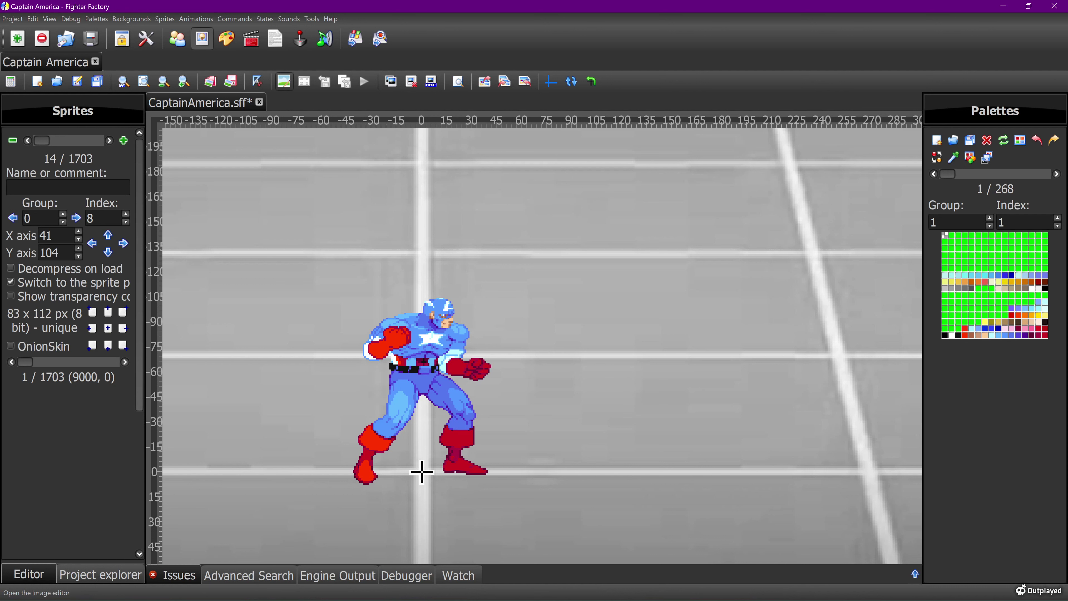
{"action": "left_click", "coordinate": [284, 81]}
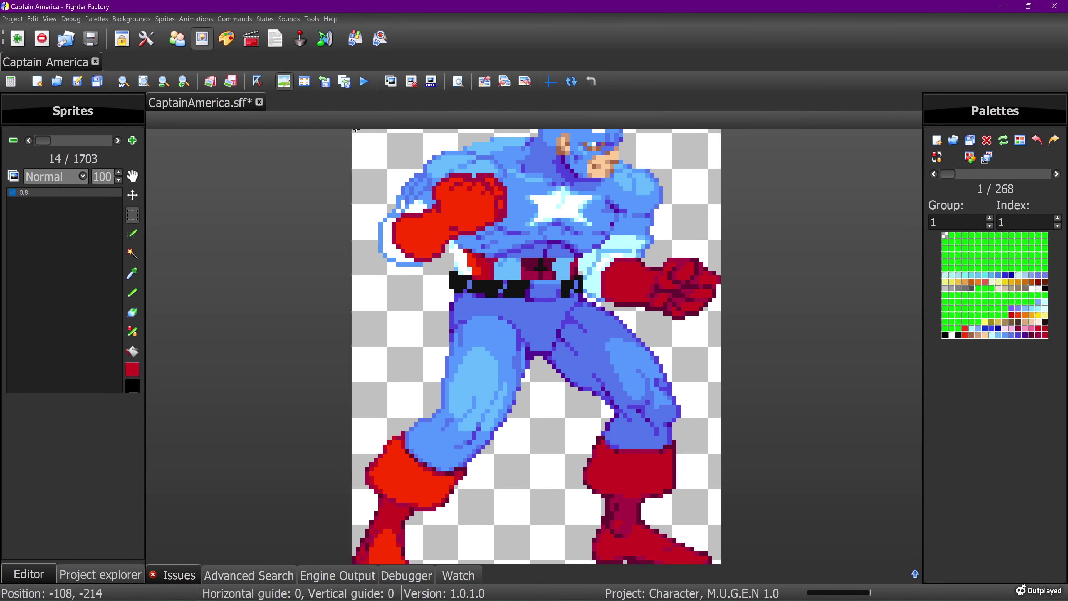
{"action": "left_click", "coordinate": [283, 81]}
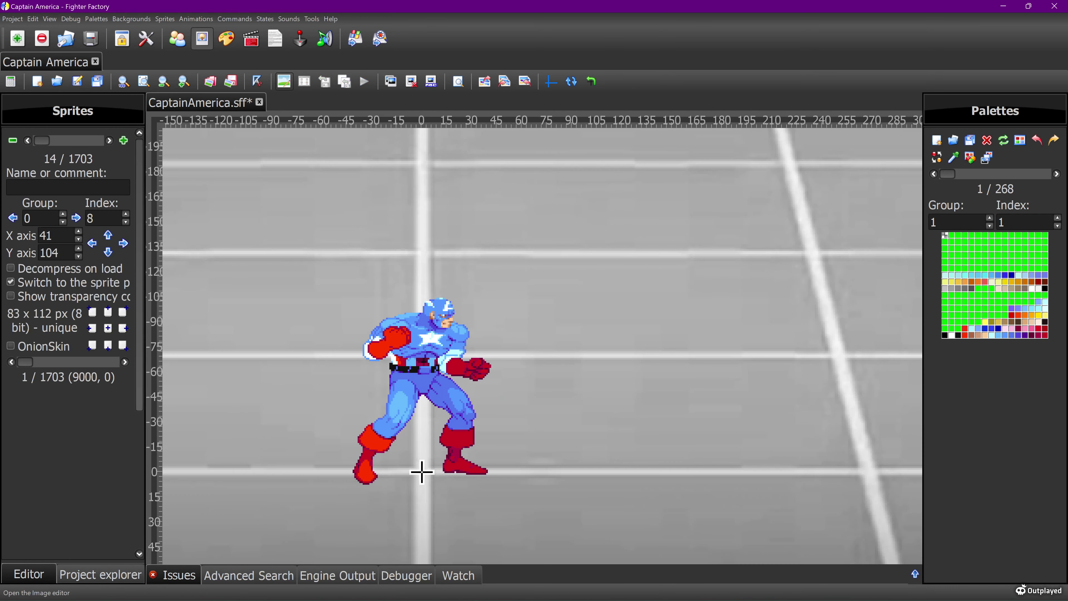
{"action": "left_click", "coordinate": [27, 140]}
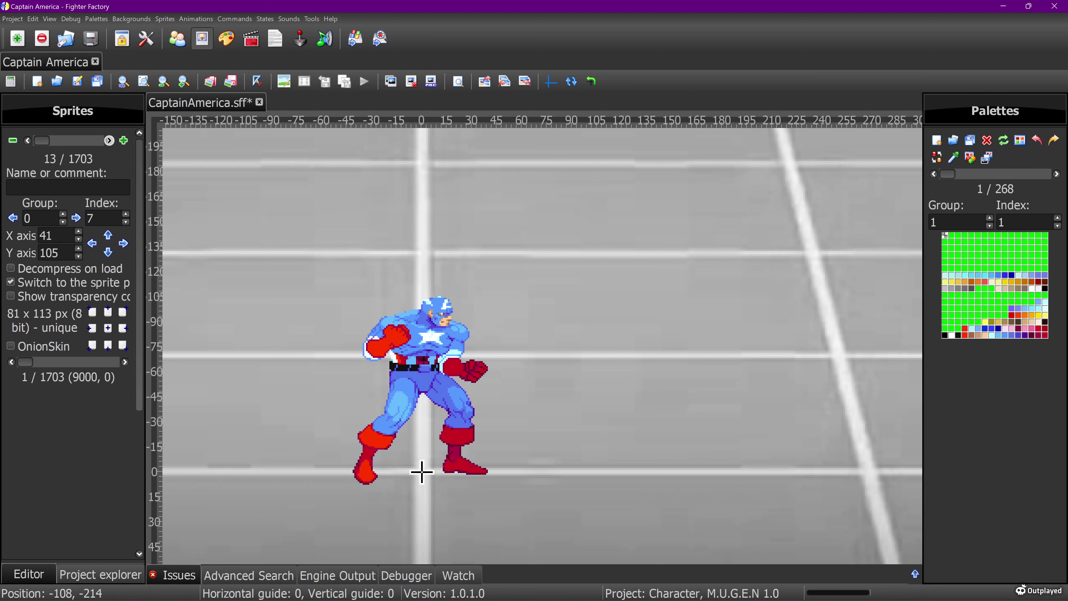
{"action": "left_click", "coordinate": [109, 141]}
Step: Open sprite 0,8 in the image editor, copy the band across both boot cuffs to a new layer and nudge it up one pixel
{"action": "left_click", "coordinate": [284, 82]}
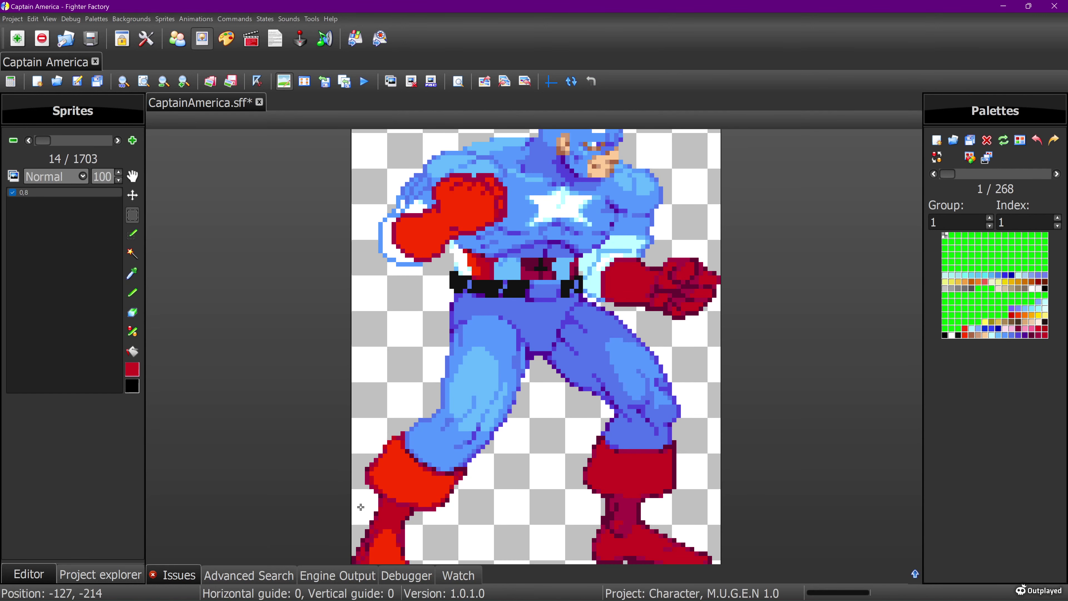
{"action": "left_click_drag", "start_coordinate": [361, 512], "coordinate": [712, 462]}
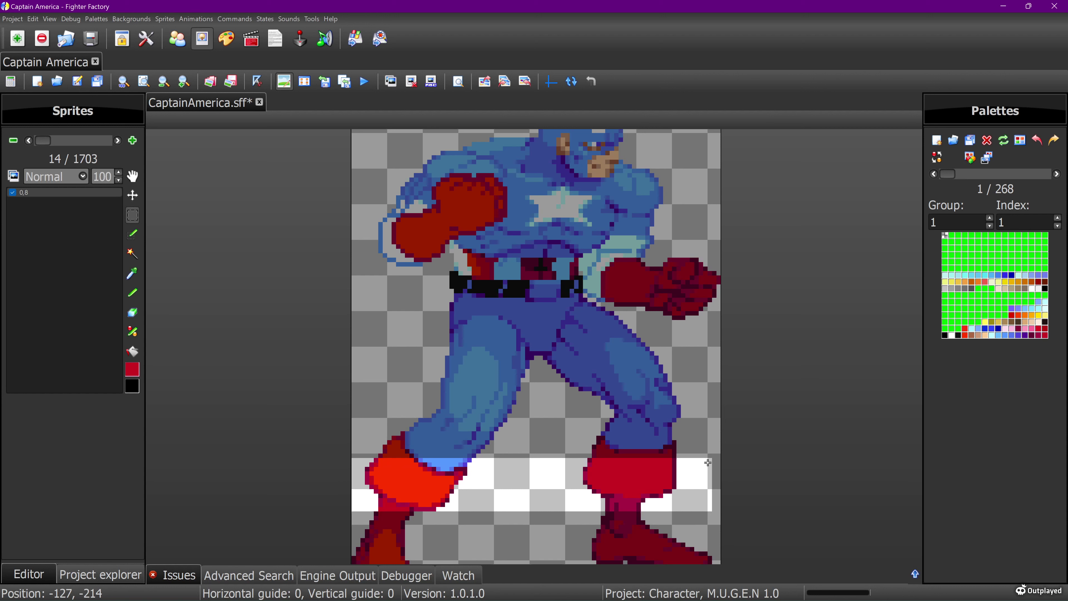
{"action": "key", "text": "ctrl+v"}
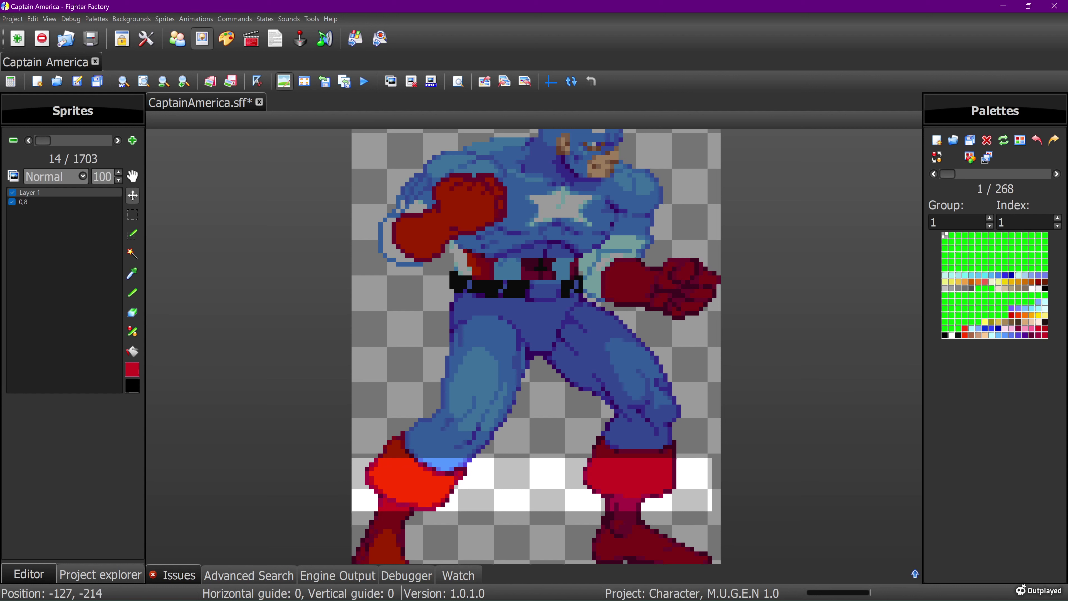
{"action": "key", "text": "Up"}
{"action": "left_click", "coordinate": [132, 215]}
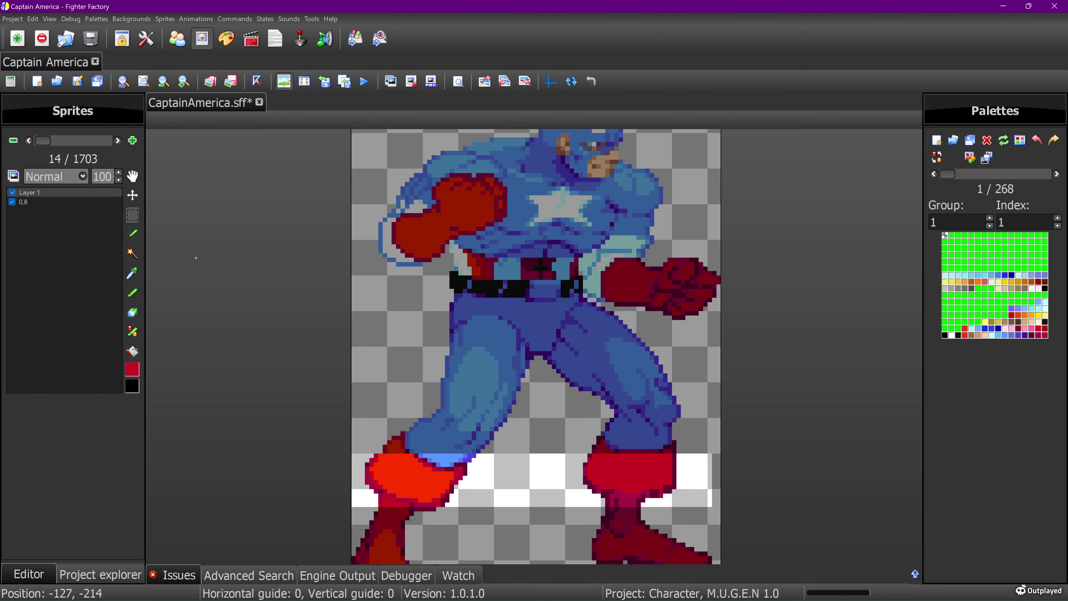
{"action": "left_click", "coordinate": [198, 258]}
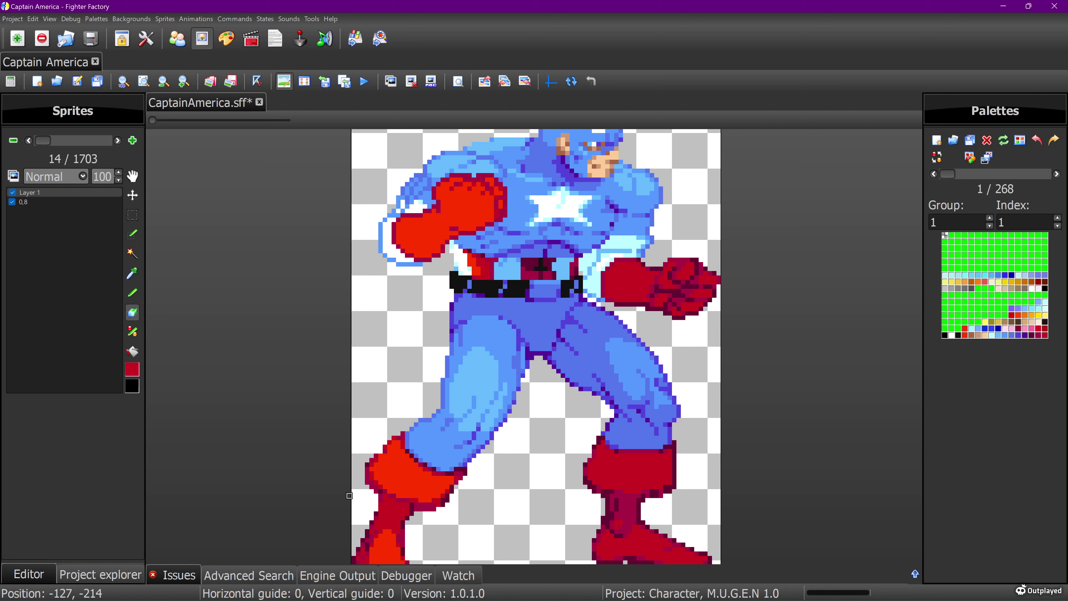
Step: Erase the leftover pixels beneath both cuffs on layer 0,8, apply the image to the sprite and reopen it for editing
{"action": "left_click", "coordinate": [84, 202]}
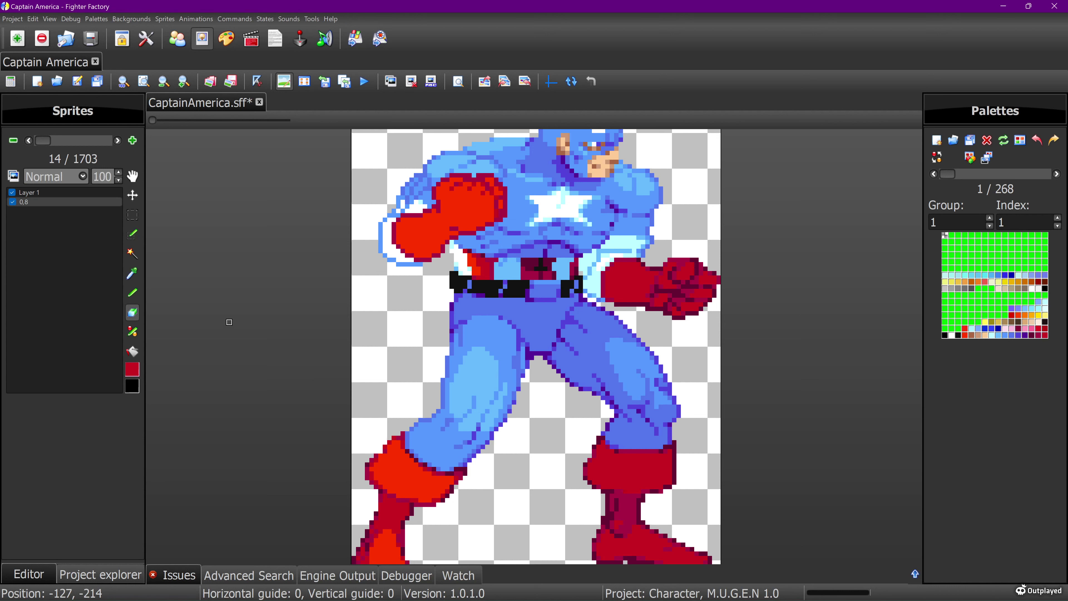
{"action": "left_click", "coordinate": [325, 81]}
{"action": "left_click", "coordinate": [284, 81]}
{"action": "left_click", "coordinate": [284, 82]}
Step: Copy the lower inner corner of the bright red cuff to a new layer, shift it one pixel toward the other leg and apply the image
{"action": "left_click", "coordinate": [132, 215]}
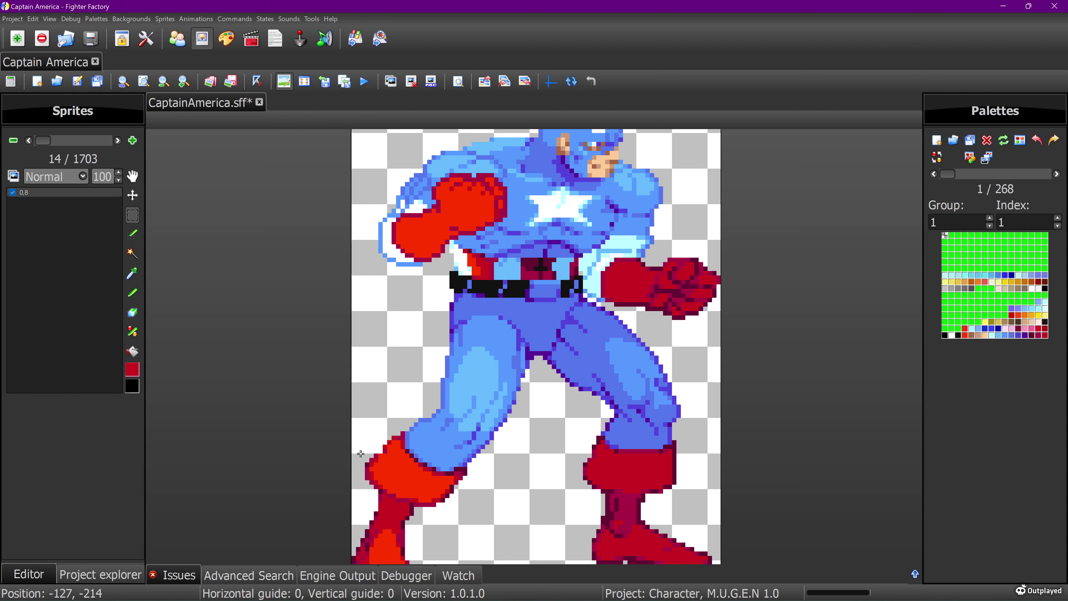
{"action": "left_click_drag", "start_coordinate": [361, 448], "coordinate": [468, 507]}
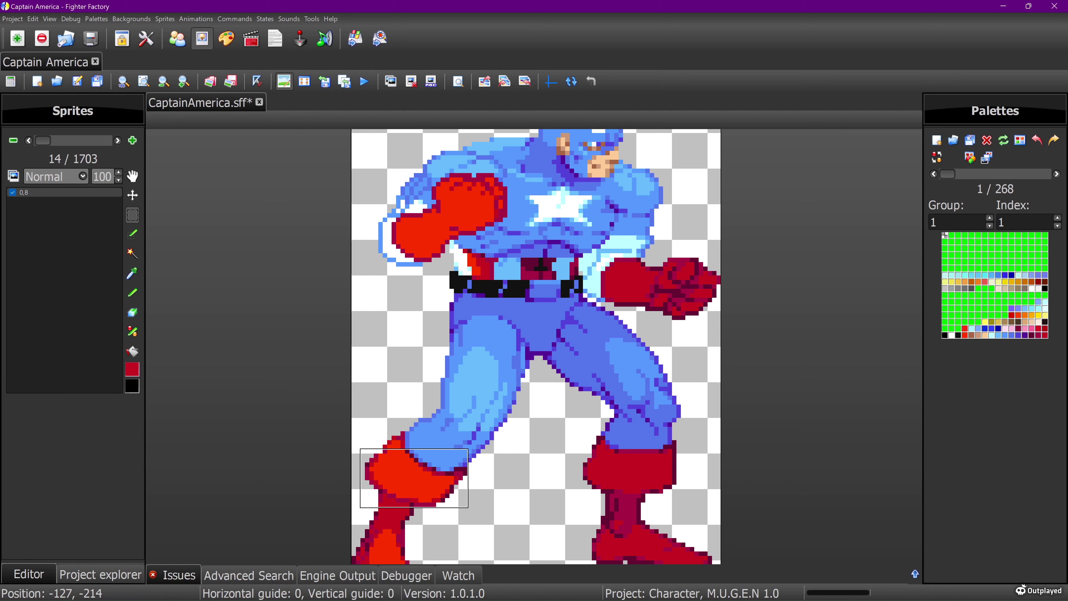
{"action": "left_click", "coordinate": [489, 511]}
{"action": "left_click_drag", "start_coordinate": [480, 507], "coordinate": [431, 483]}
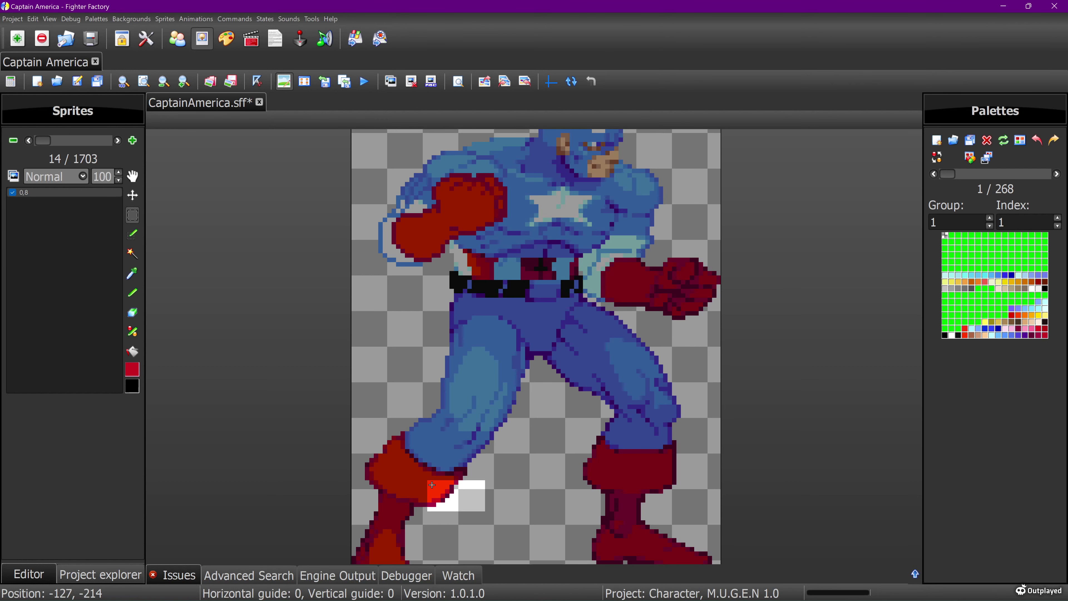
{"action": "left_click", "coordinate": [485, 511]}
{"action": "key", "text": "ctrl+v"}
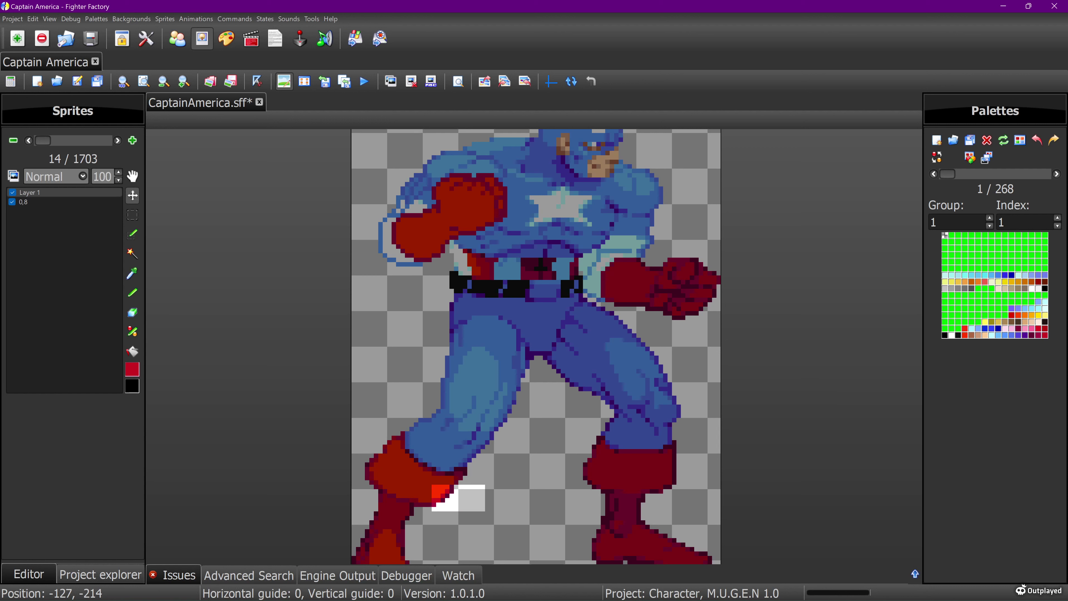
{"action": "key", "text": "Right"}
{"action": "left_click", "coordinate": [132, 215]}
{"action": "left_click", "coordinate": [272, 248]}
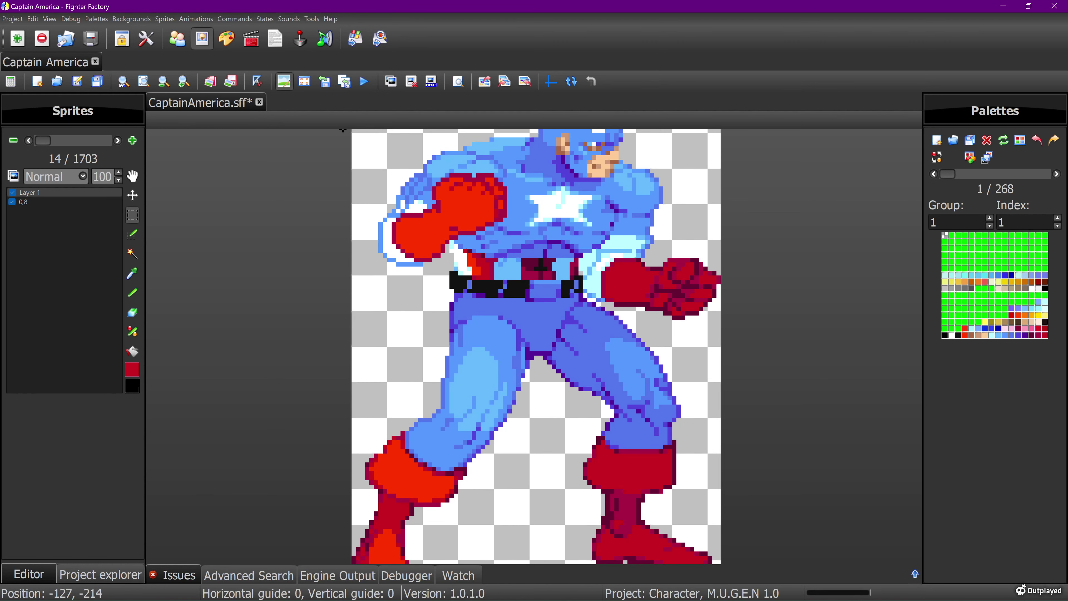
{"action": "left_click", "coordinate": [324, 81]}
{"action": "left_click", "coordinate": [285, 81]}
{"action": "left_click", "coordinate": [284, 81]}
Step: Shift a slightly larger copy of the bright red cuff's inner edge another pixel toward the other leg and apply it to sprite 0,8
{"action": "left_click_drag", "start_coordinate": [484, 510], "coordinate": [427, 480]}
{"action": "left_click_drag", "start_coordinate": [428, 481], "coordinate": [507, 520]}
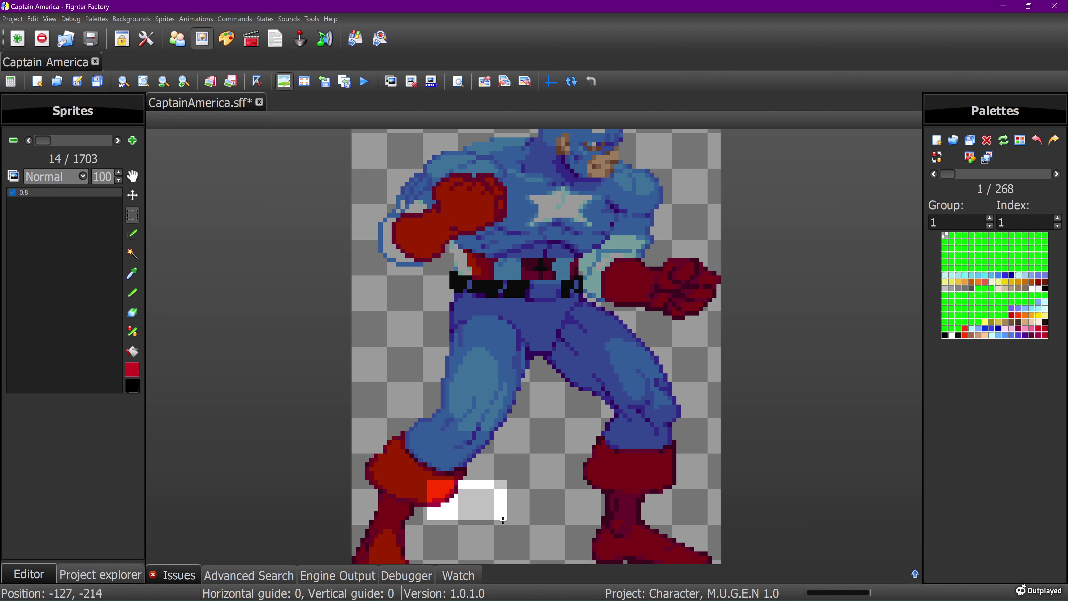
{"action": "key", "text": "ctrl+v"}
{"action": "key", "text": "Right"}
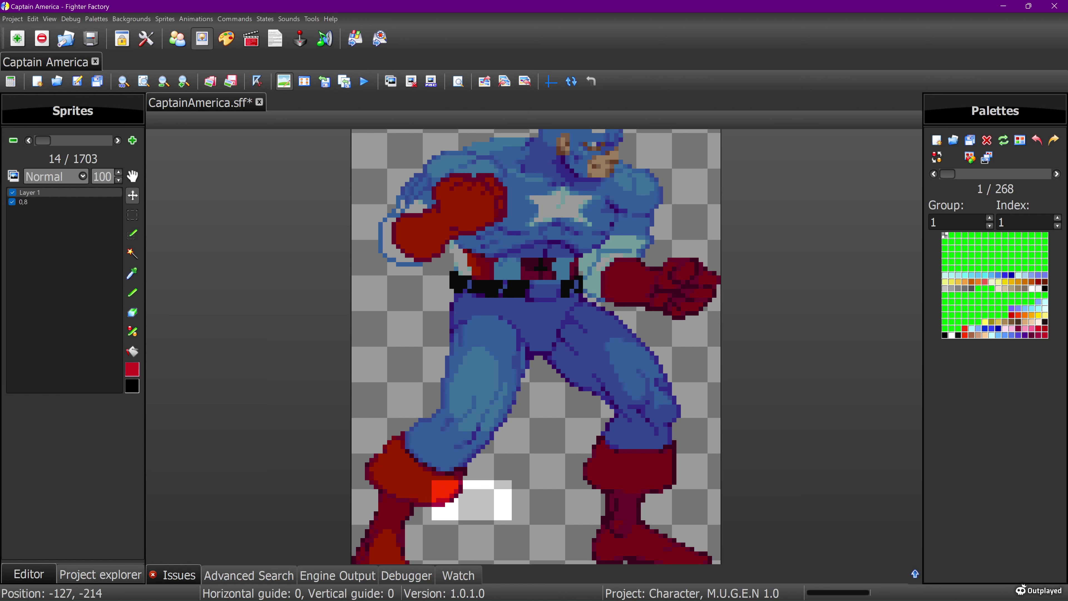
{"action": "left_click", "coordinate": [132, 215]}
{"action": "left_click", "coordinate": [289, 133]}
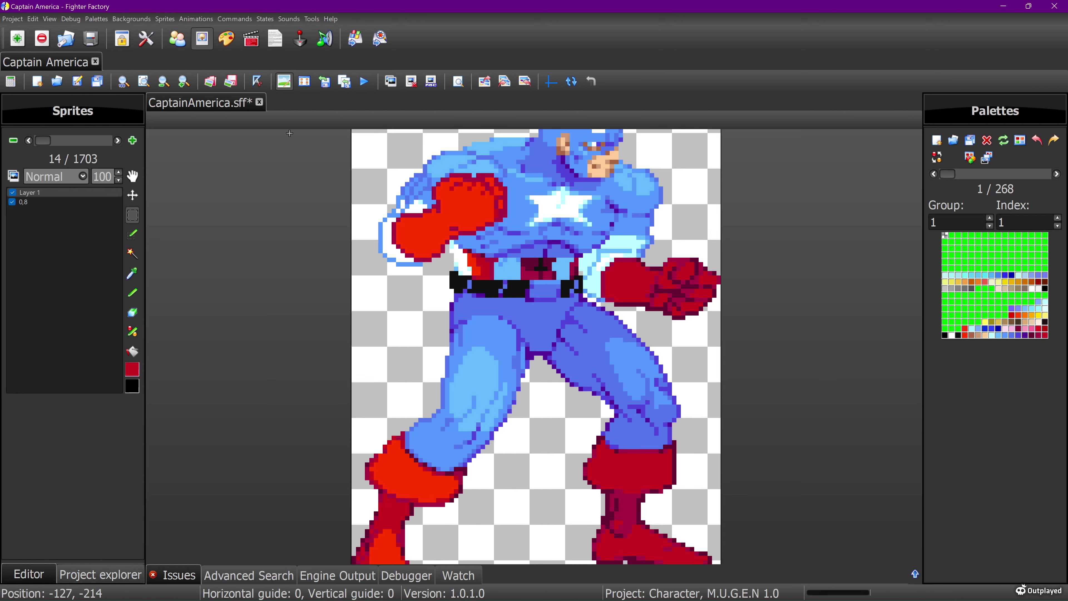
{"action": "left_click", "coordinate": [325, 81]}
{"action": "left_click", "coordinate": [284, 81]}
{"action": "left_click", "coordinate": [284, 82]}
Step: Copy the lower band across both boot cuffs of sprite 0,8 to a new layer and nudge it up one pixel
{"action": "left_click_drag", "start_coordinate": [690, 489], "coordinate": [356, 453]}
{"action": "left_click_drag", "start_coordinate": [356, 453], "coordinate": [690, 507]}
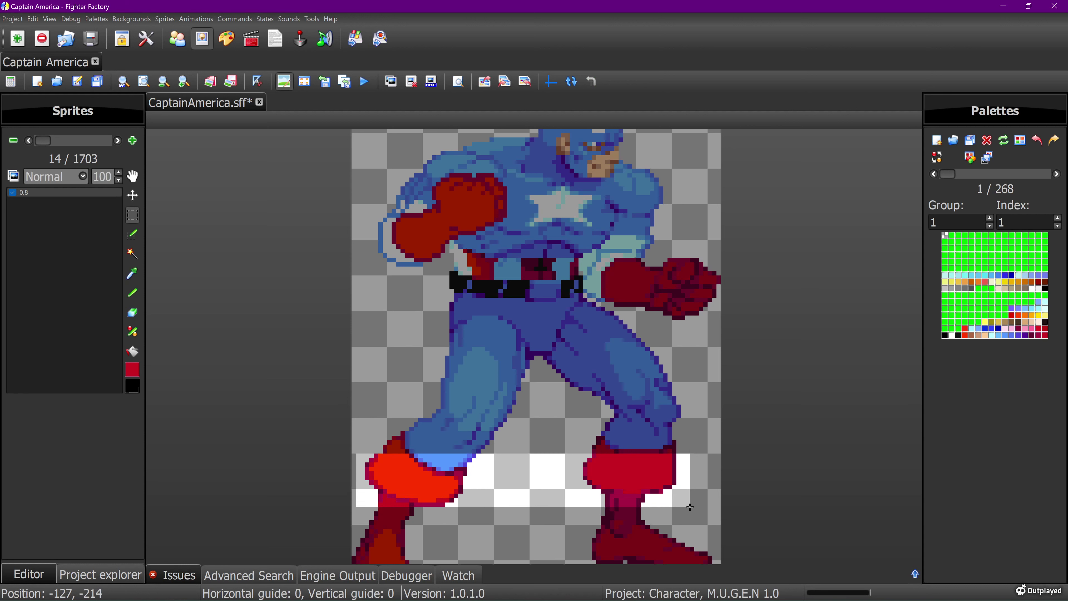
{"action": "key", "text": "ctrl+v"}
{"action": "key", "text": "Up"}
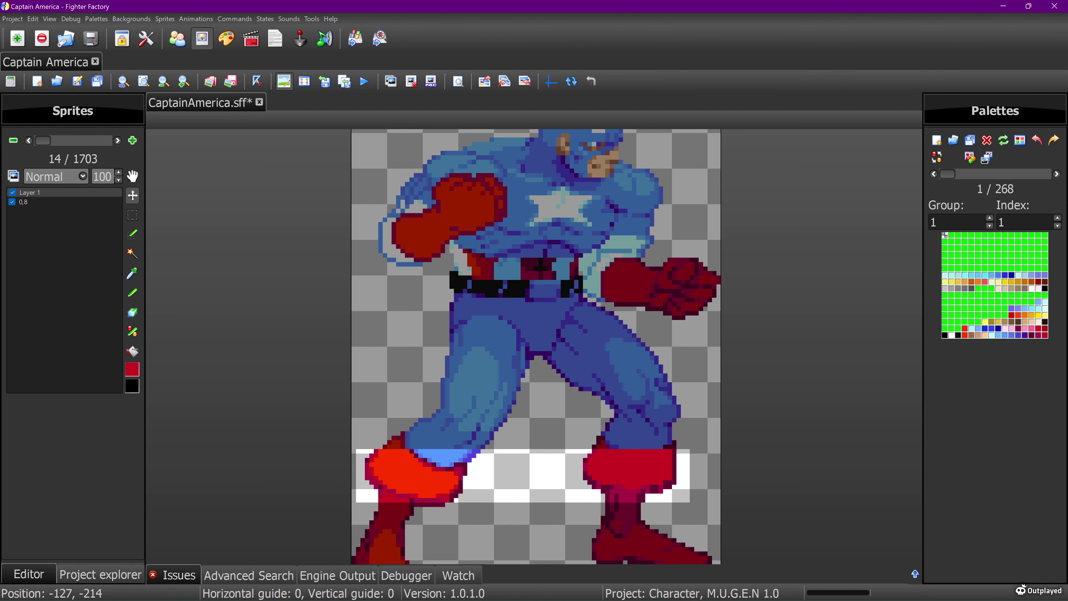
Step: Erase the shifted pixels along the trouser hem on Layer 1 and the leftover pixels beneath the bright red cuff on layer 0,8
{"action": "left_click", "coordinate": [132, 215]}
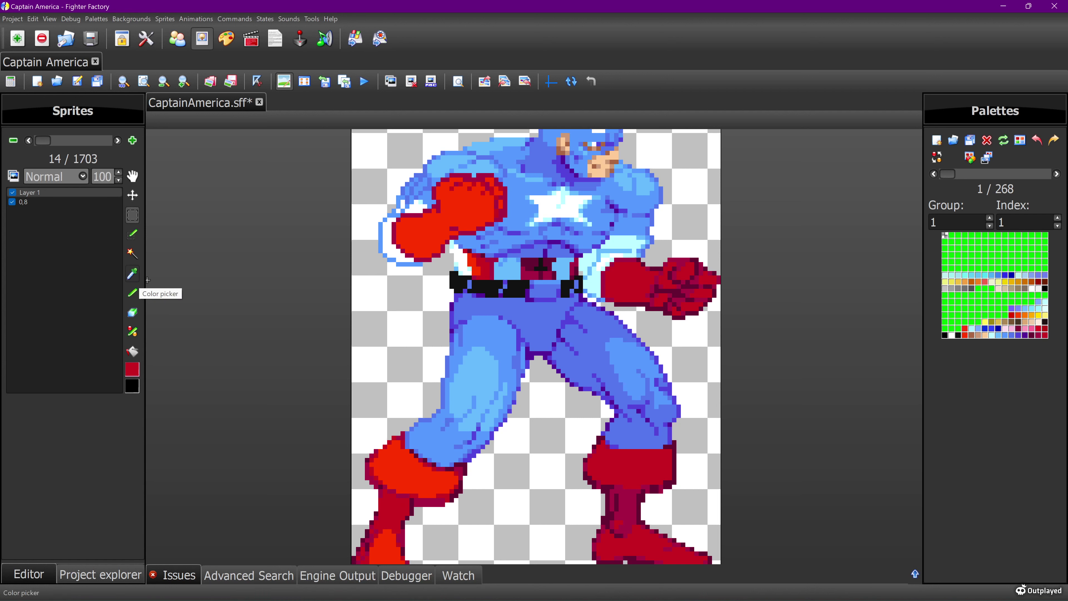
{"action": "left_click", "coordinate": [132, 312]}
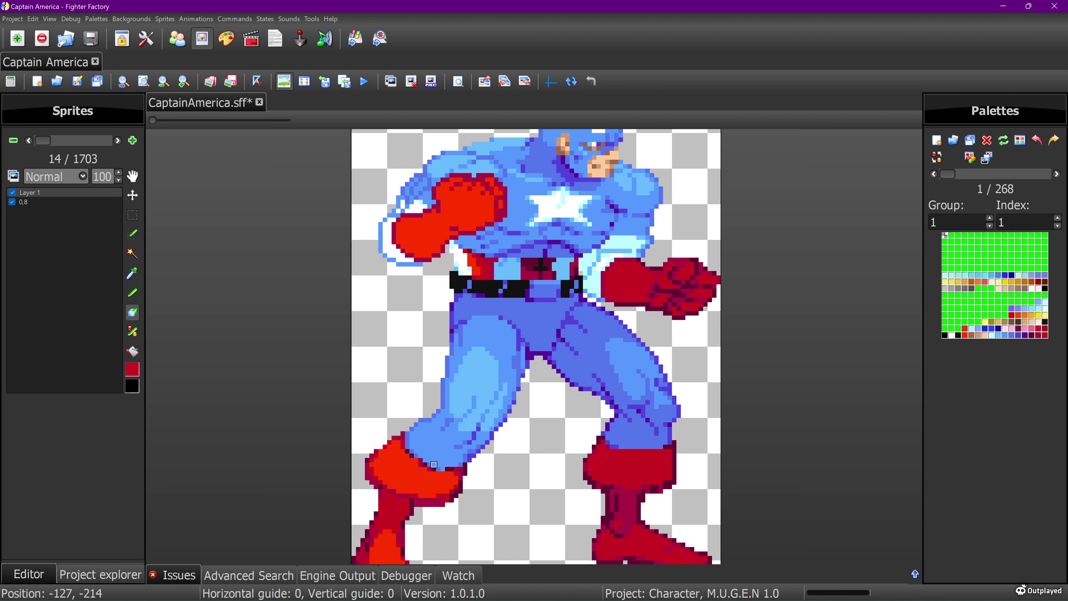
{"action": "mouse_move", "coordinate": [434, 464]}
{"action": "left_mouse_down"}
{"action": "mouse_move", "coordinate": [461, 455]}
{"action": "mouse_move", "coordinate": [411, 438]}
{"action": "mouse_move", "coordinate": [411, 455]}
{"action": "mouse_move", "coordinate": [465, 469]}
{"action": "left_mouse_up"}
{"action": "left_click", "coordinate": [42, 202]}
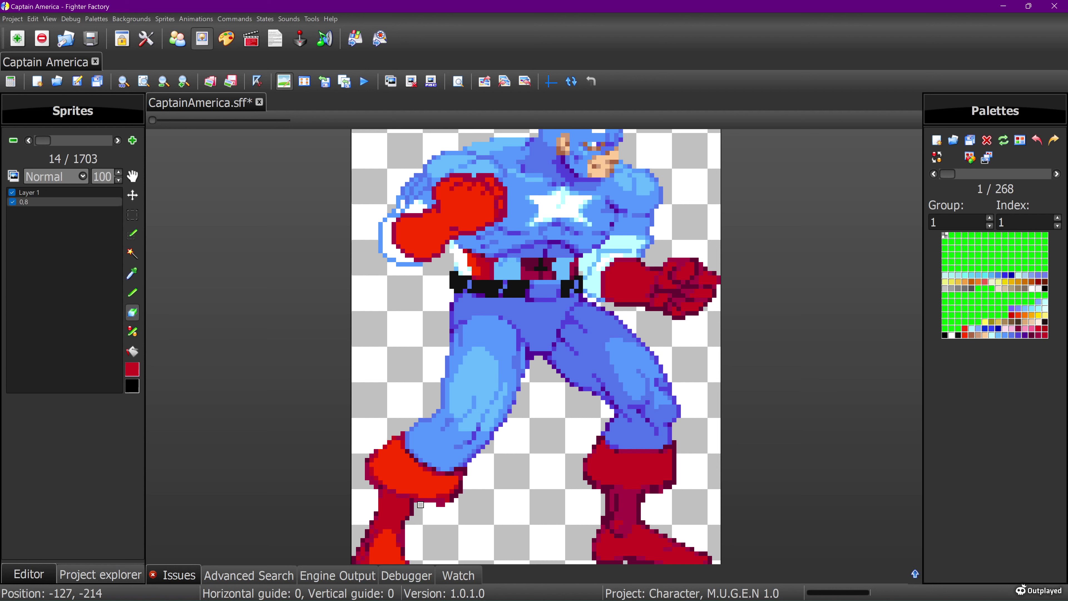
{"action": "left_click_drag", "start_coordinate": [438, 505], "coordinate": [460, 491]}
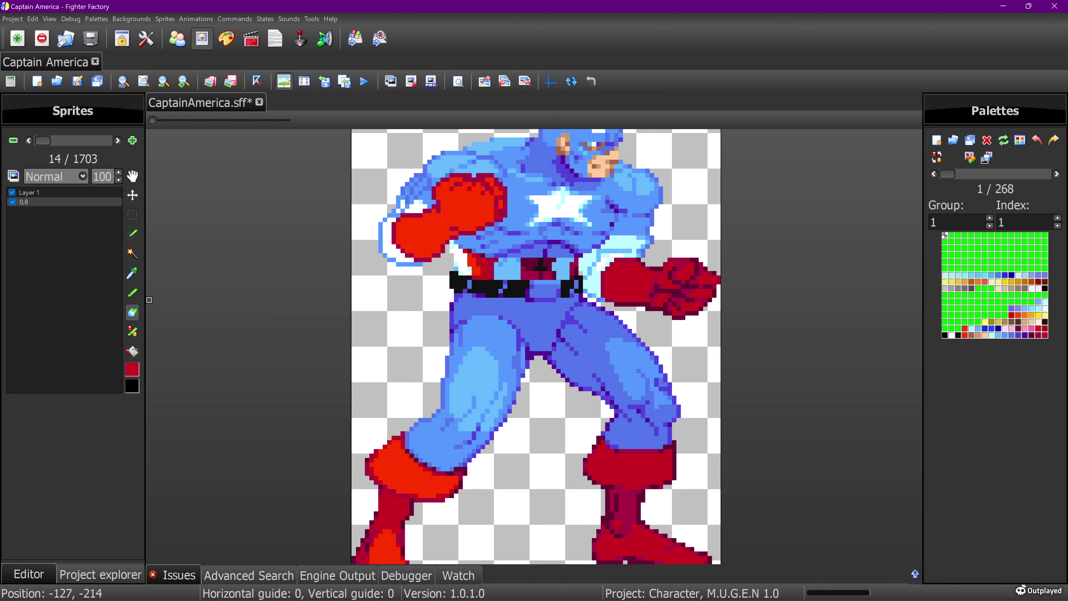
Step: Sample the dark maroon outline colour, pencil a pixel onto the boot beneath the bright red cuff and apply the image to sprite 0,8
{"action": "left_click", "coordinate": [132, 273]}
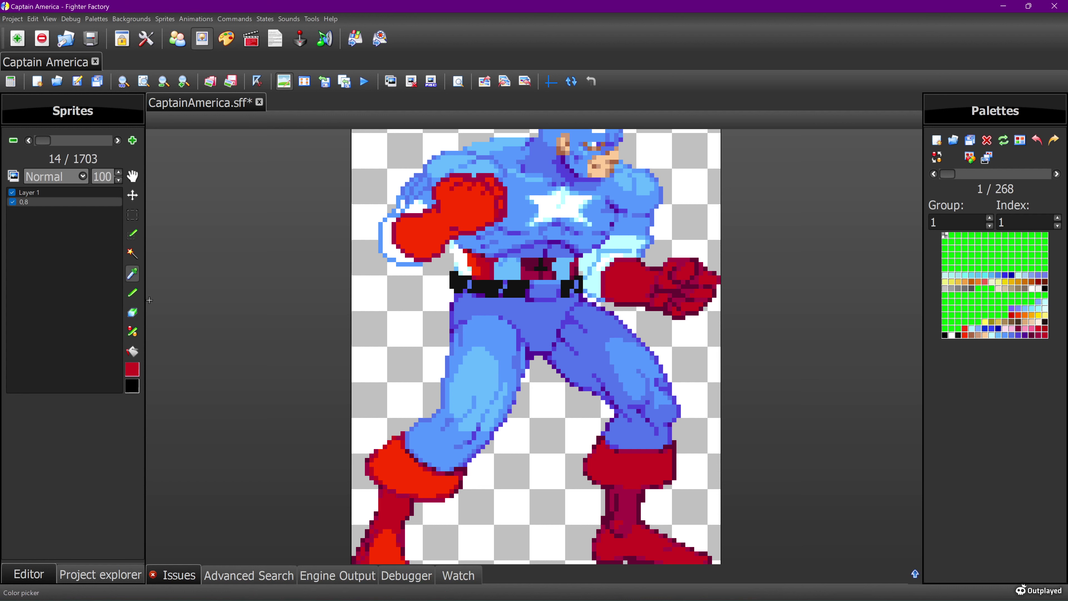
{"action": "left_click", "coordinate": [415, 500]}
{"action": "key", "text": "p"}
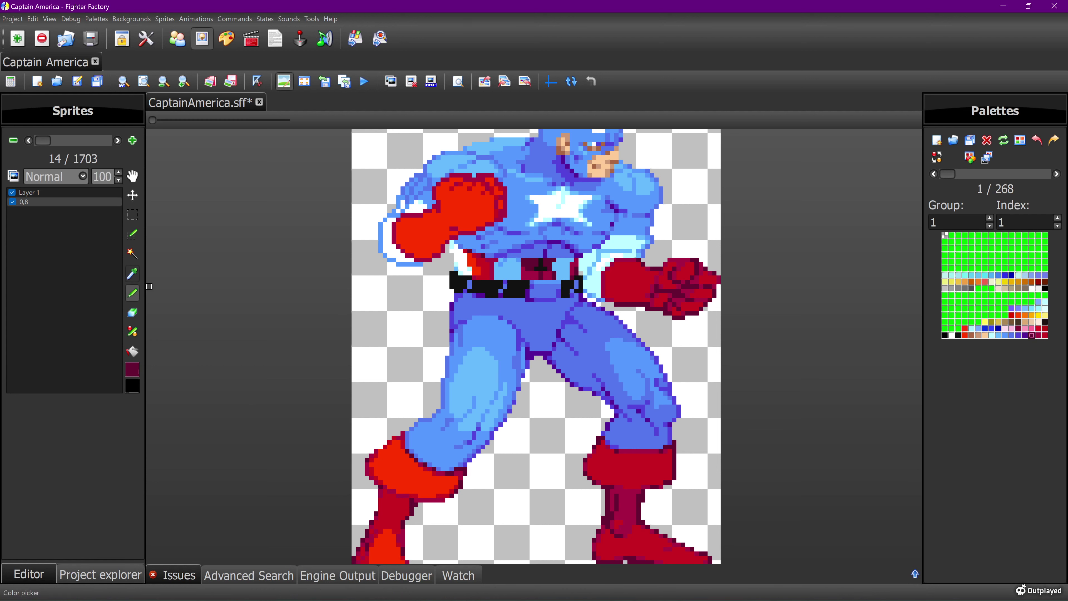
{"action": "left_click", "coordinate": [403, 509]}
{"action": "left_click", "coordinate": [284, 81]}
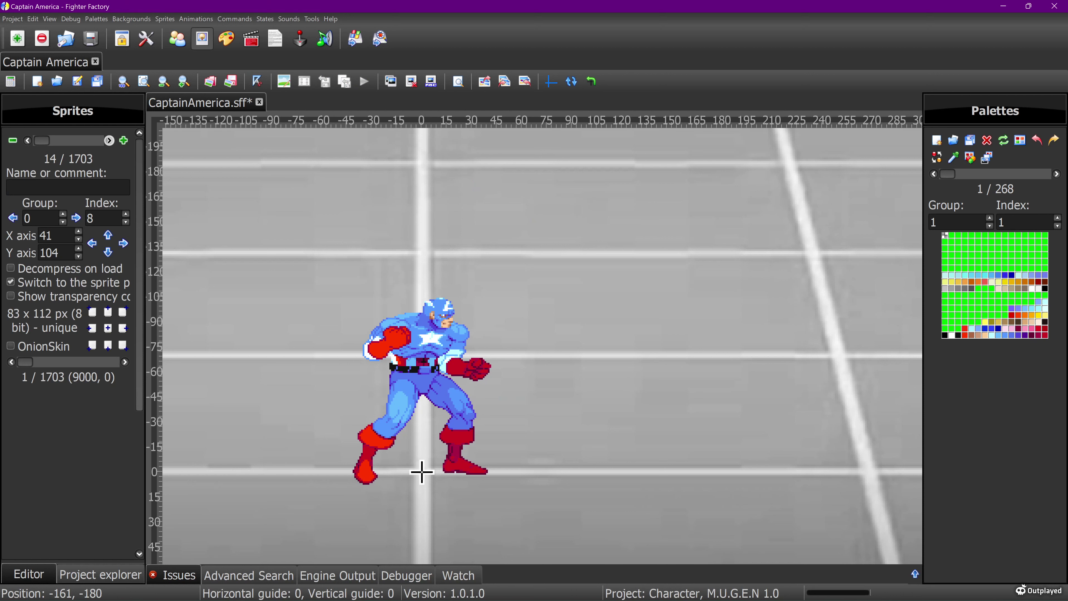
Step: Step forward through the standing sprites after 0,8 to compare the boot cuffs, and return to sprite 0,9
{"action": "left_click", "coordinate": [109, 140]}
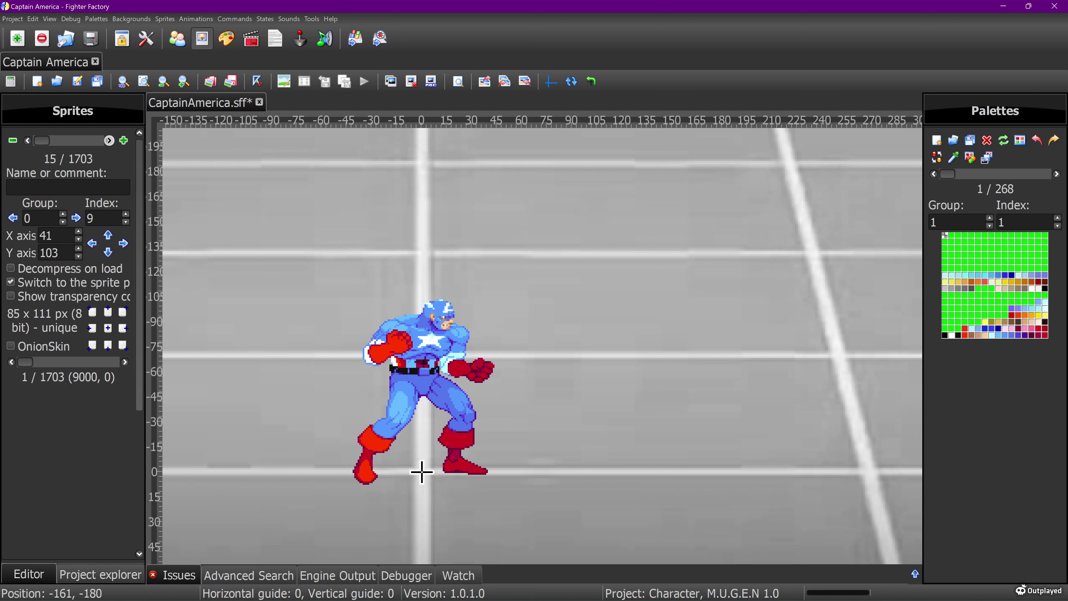
{"action": "key", "text": "space"}
{"action": "key", "text": "space"}
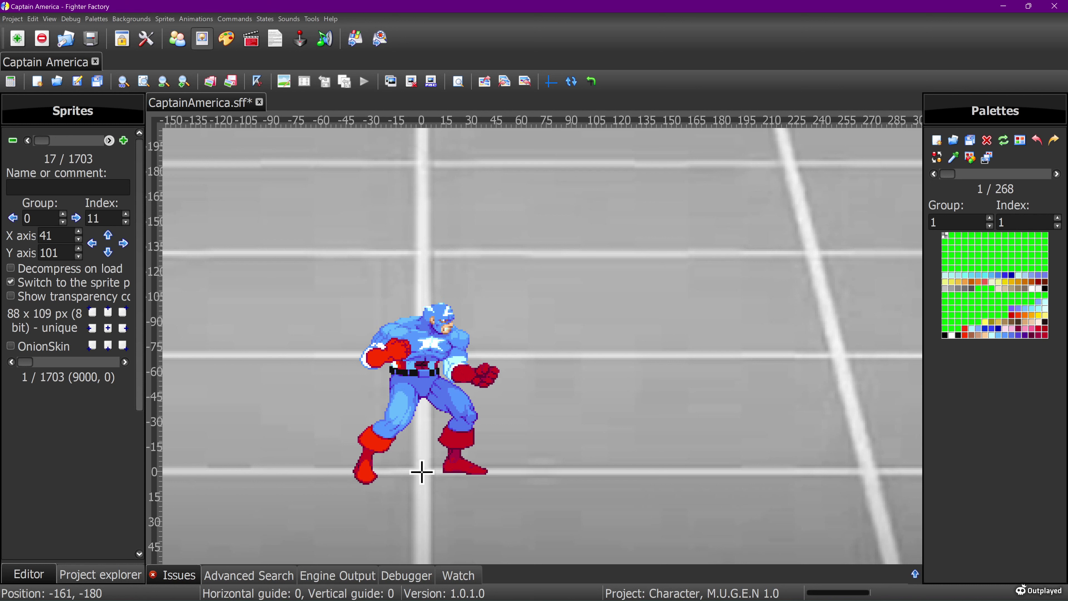
{"action": "key", "text": "space"}
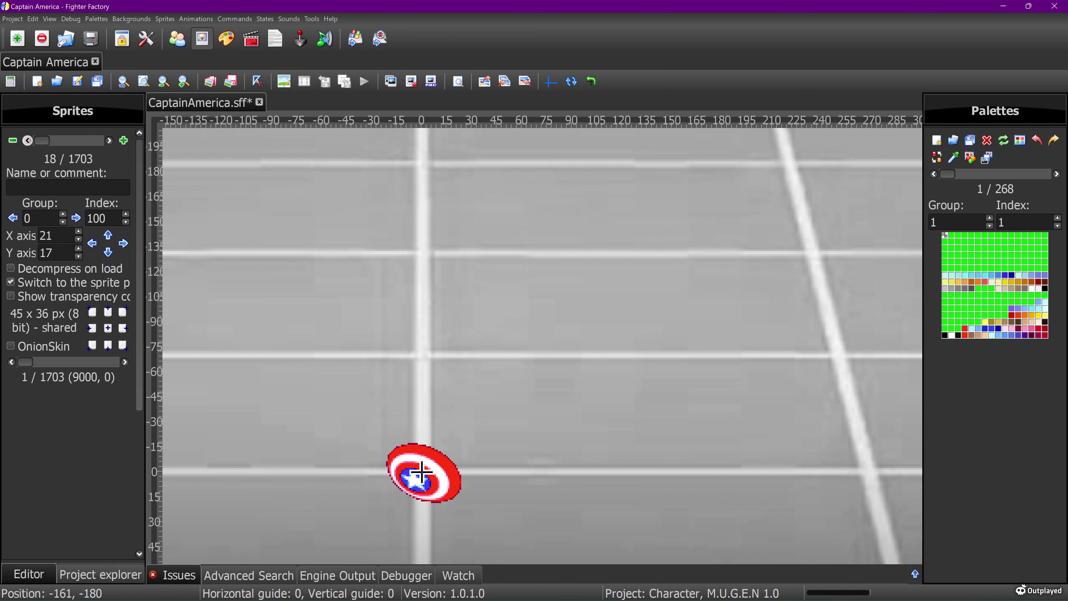
{"action": "left_click", "coordinate": [28, 140]}
{"action": "left_click", "coordinate": [27, 140]}
{"action": "key", "text": "Left"}
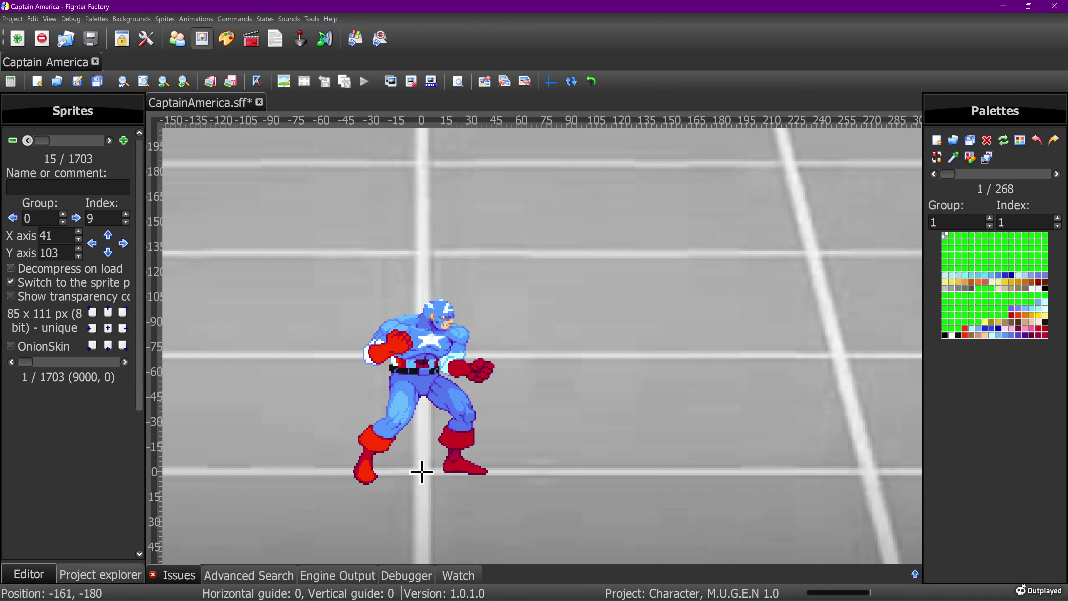
Step: Open sprite 0,9 in the image editor, copy the band across both boot cuffs to a new layer and nudge it up one pixel
{"action": "left_click", "coordinate": [283, 81]}
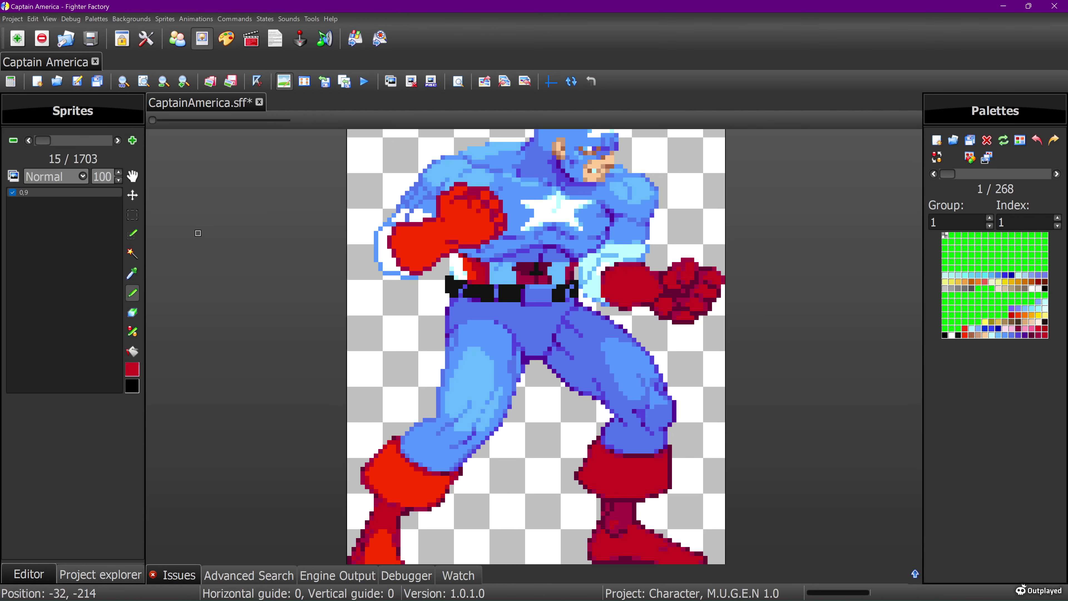
{"action": "left_click", "coordinate": [133, 215]}
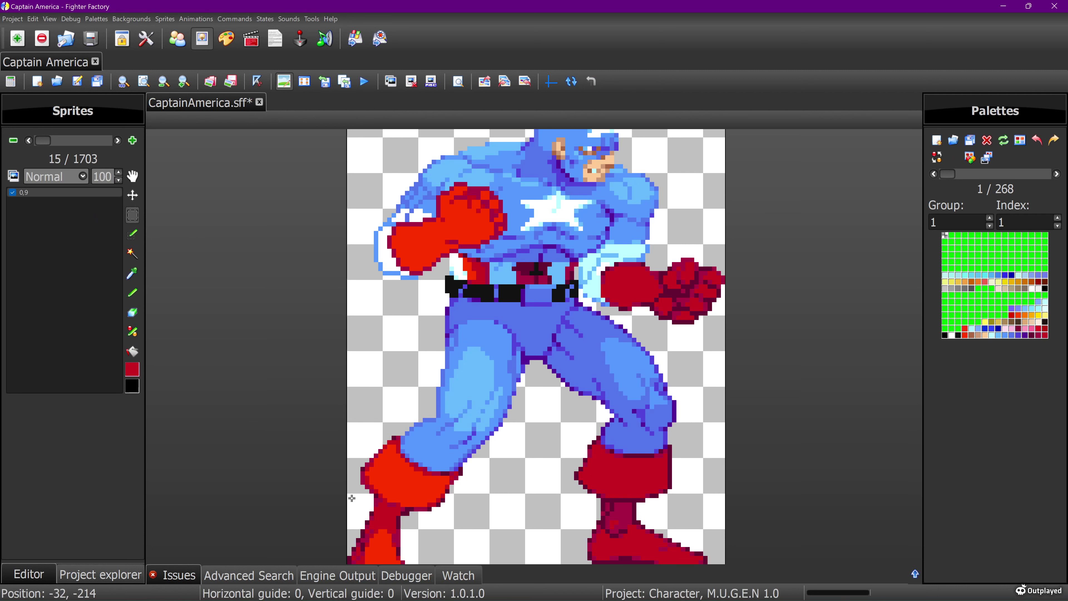
{"action": "mouse_move", "coordinate": [347, 511]}
{"action": "left_mouse_down"}
{"action": "mouse_move", "coordinate": [510, 489]}
{"action": "mouse_move", "coordinate": [682, 441]}
{"action": "mouse_move", "coordinate": [338, 511]}
{"action": "left_mouse_up"}
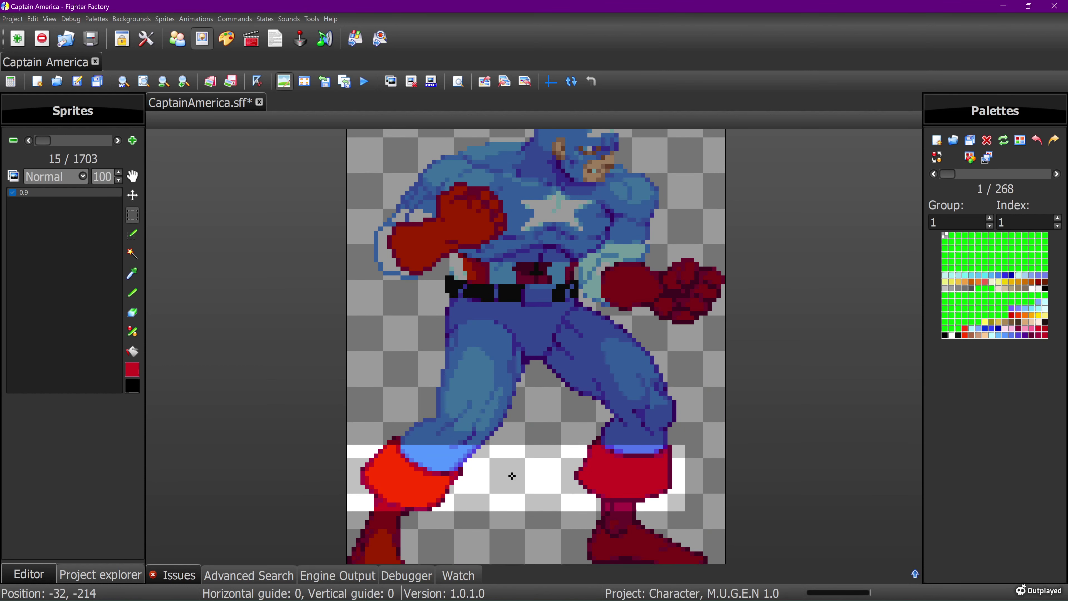
{"action": "key", "text": "ctrl+v"}
{"action": "key", "text": "Up"}
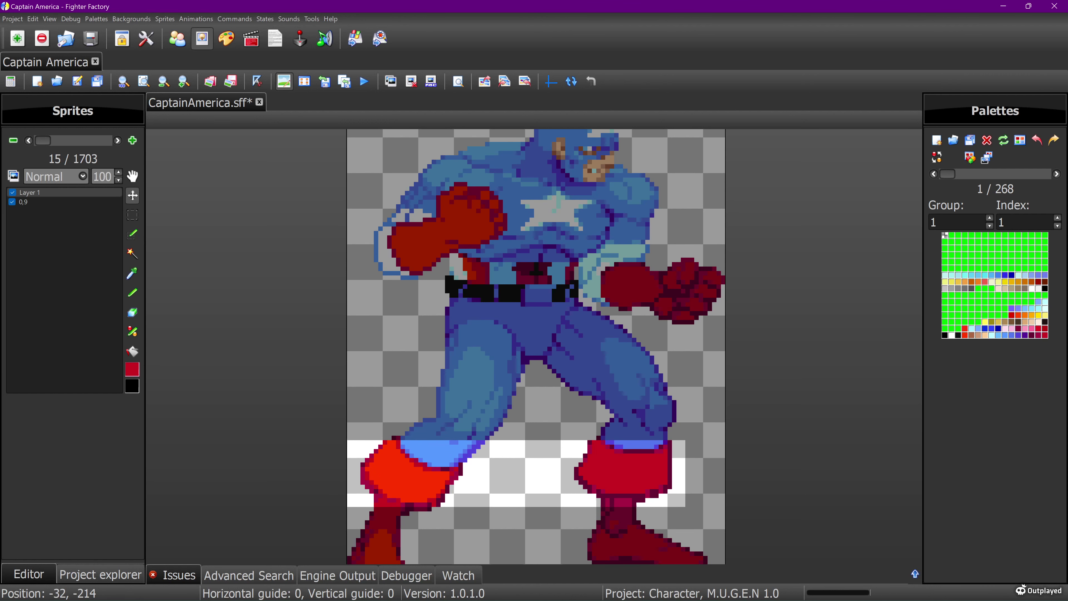
Step: Deselect the band and erase the leftover pixels beneath both cuffs on layer 0,9
{"action": "left_click", "coordinate": [133, 214]}
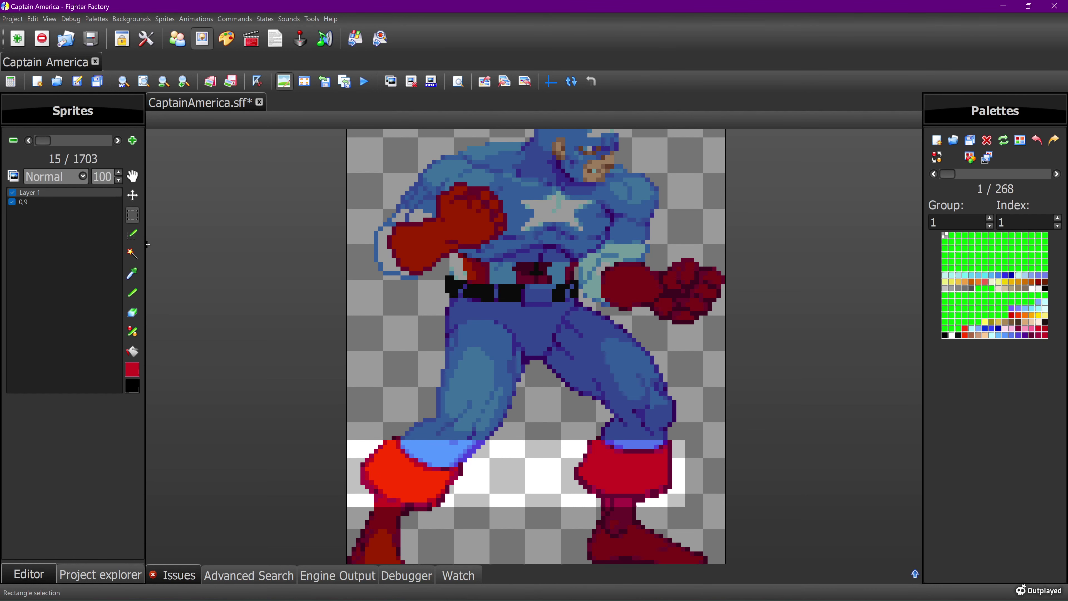
{"action": "left_click", "coordinate": [213, 280]}
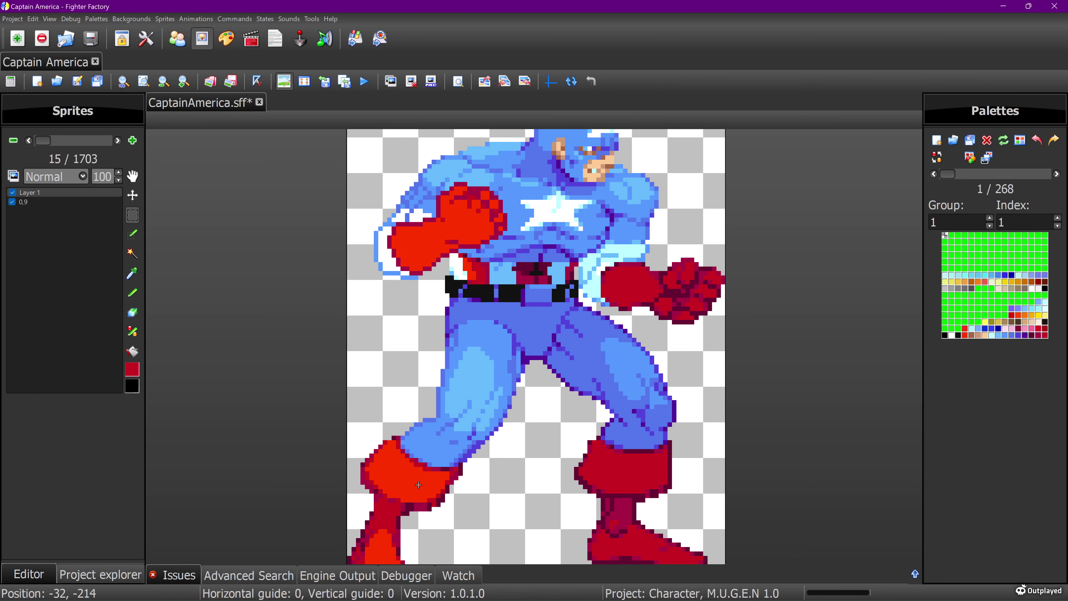
{"action": "left_click", "coordinate": [132, 312]}
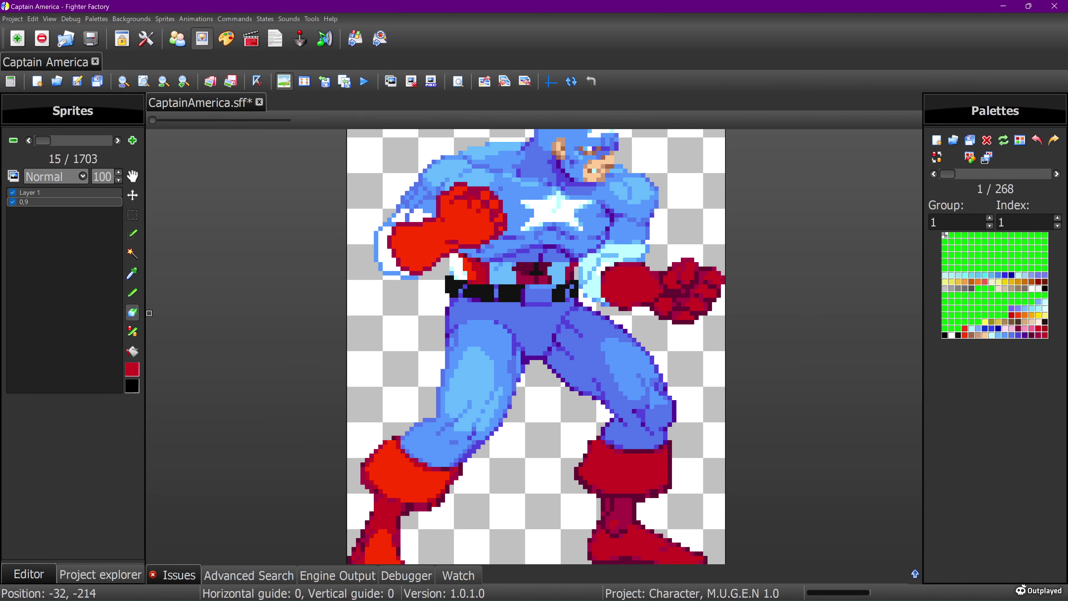
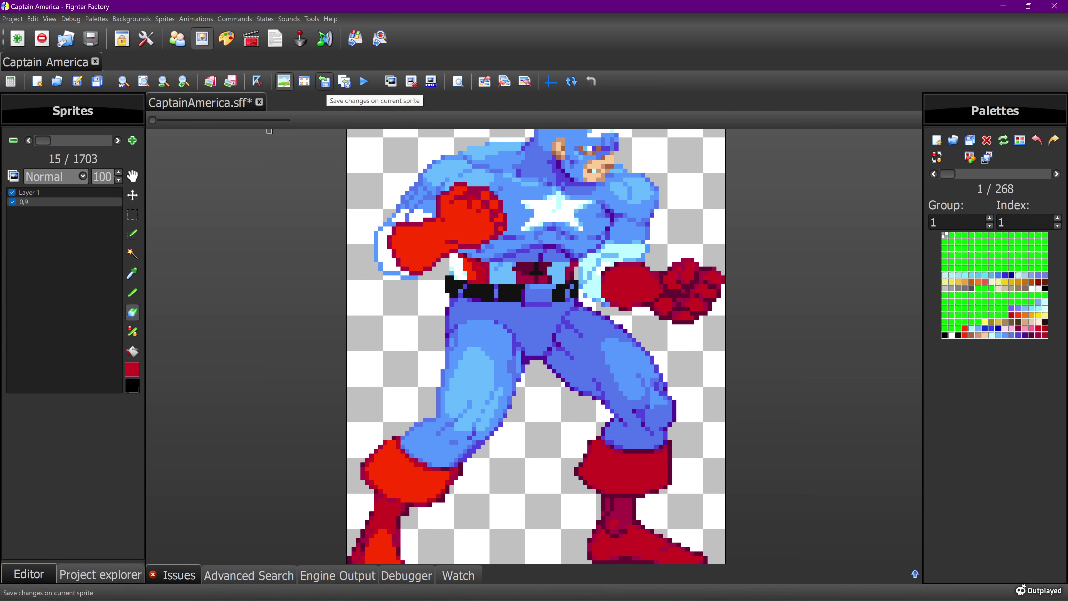
Step: Copy the bright red cuff's lower inner corner to a new layer, shift it one pixel toward the other leg and apply it to sprite 0,9
{"action": "left_click", "coordinate": [132, 215]}
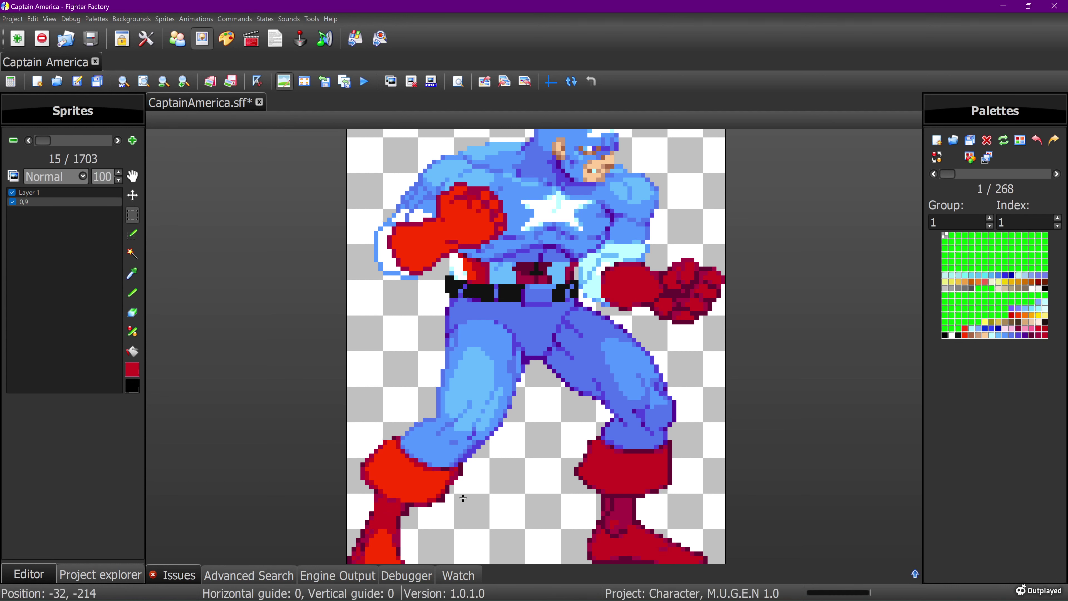
{"action": "left_click_drag", "start_coordinate": [463, 507], "coordinate": [485, 515]}
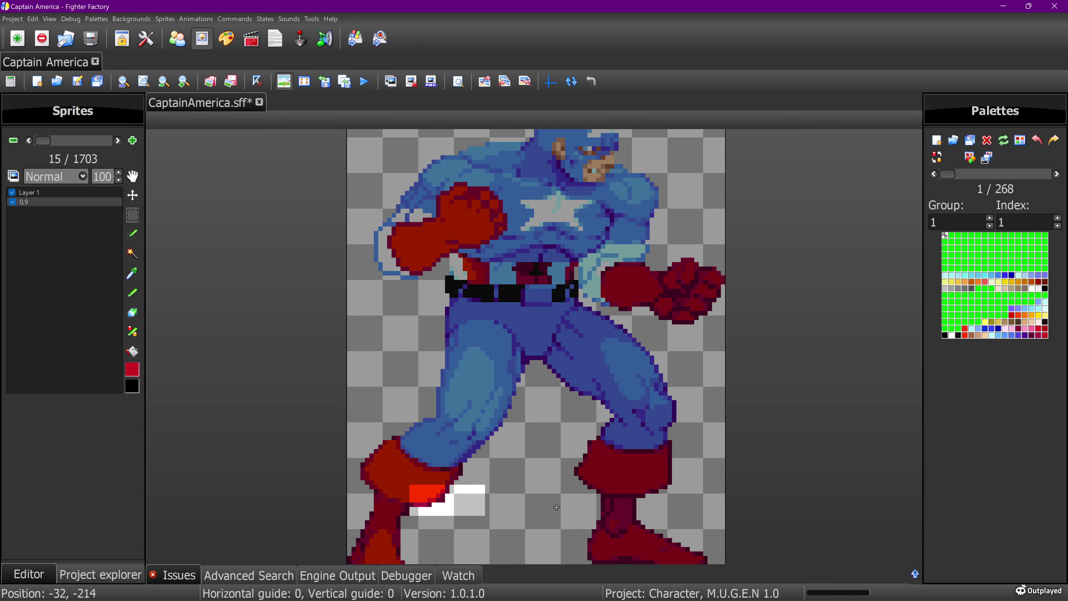
{"action": "key", "text": "ctrl+v"}
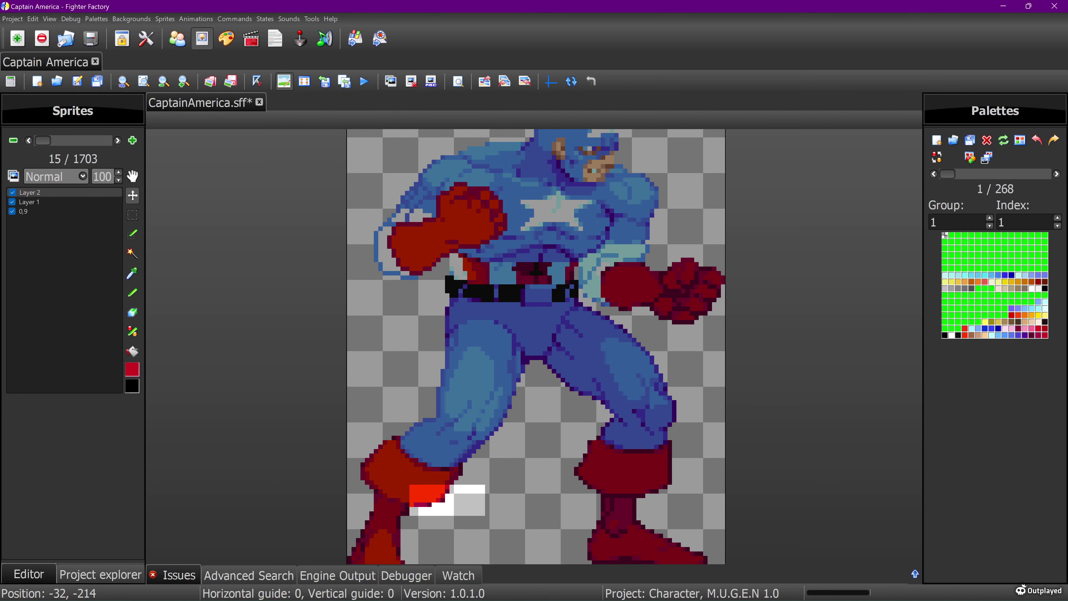
{"action": "key", "text": "Right"}
{"action": "left_click", "coordinate": [133, 215]}
{"action": "left_click", "coordinate": [214, 240]}
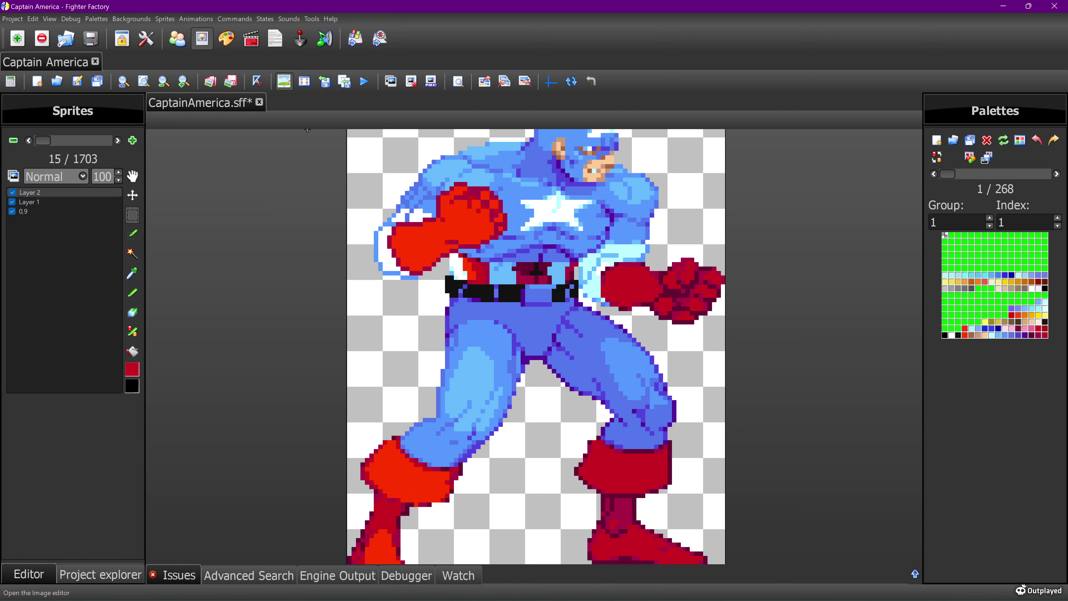
{"action": "left_click", "coordinate": [283, 81]}
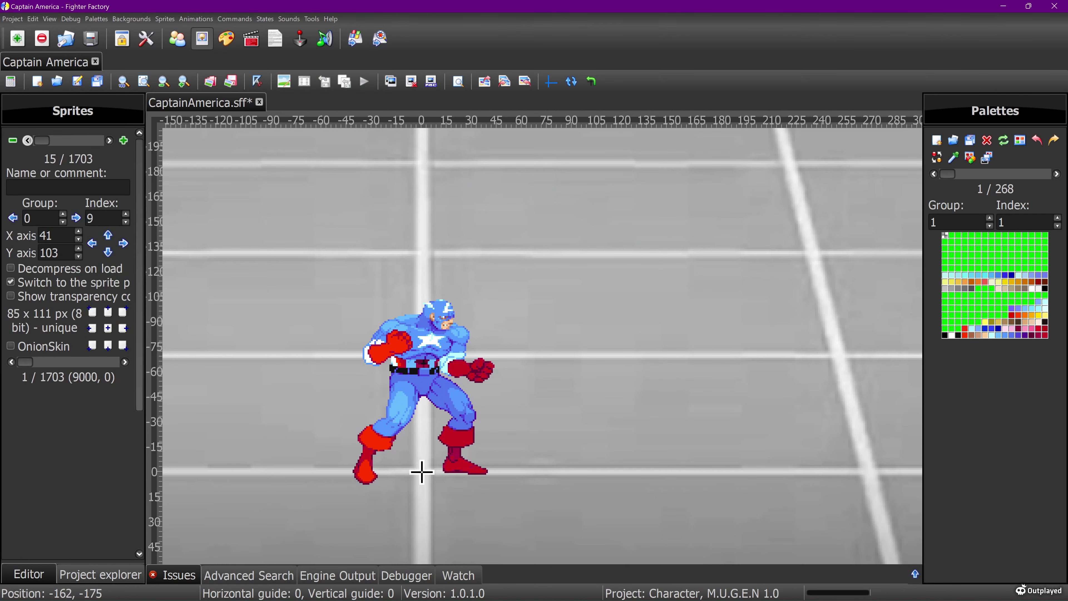
Step: Compare sprite 0,9 with 0,8, reopen 0,9 for editing, sample the bright red cuff's lower outline colour for the pencil and save the sprite
{"action": "left_click", "coordinate": [28, 140]}
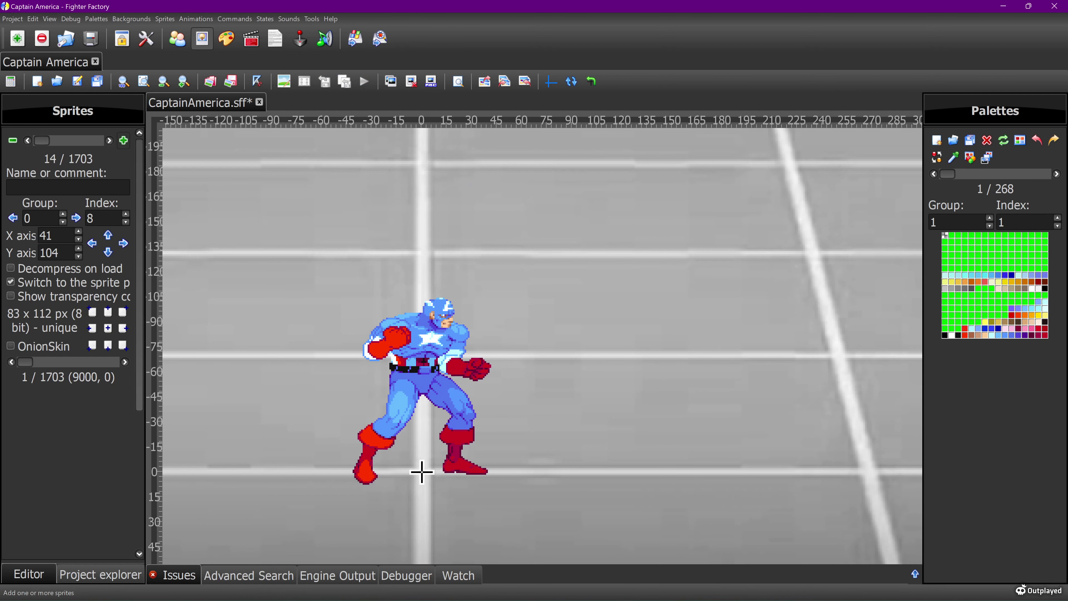
{"action": "left_click", "coordinate": [109, 140]}
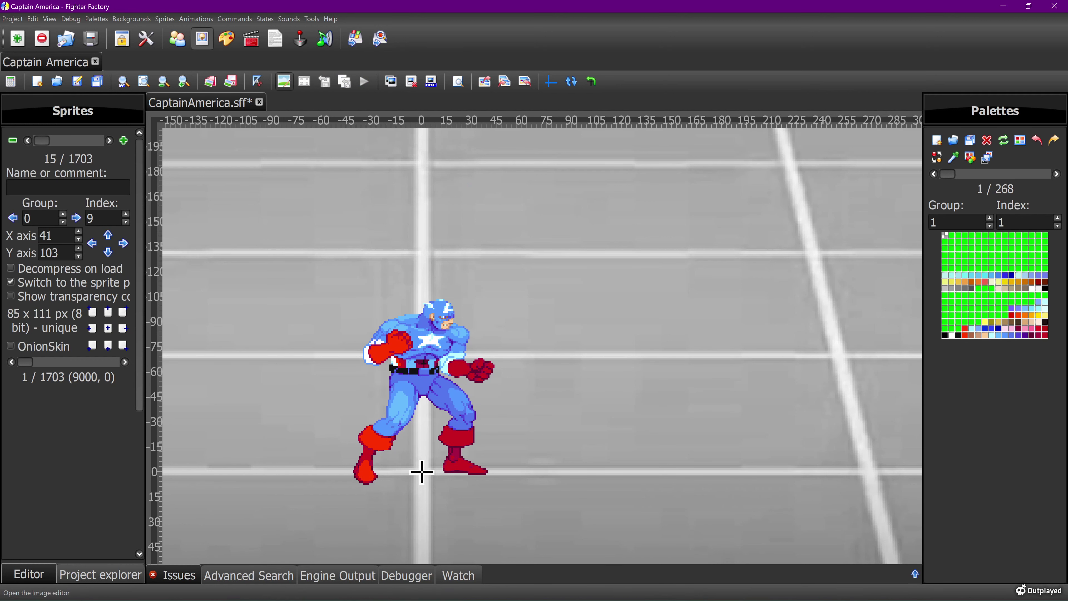
{"action": "left_click", "coordinate": [284, 81]}
{"action": "left_click", "coordinate": [132, 274]}
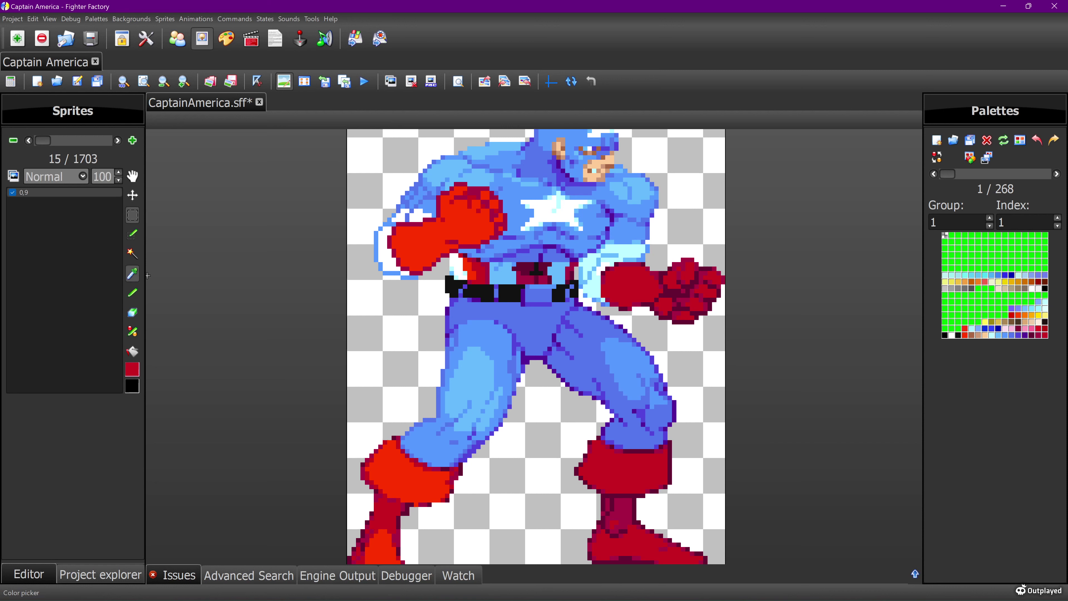
{"action": "left_click", "coordinate": [426, 505]}
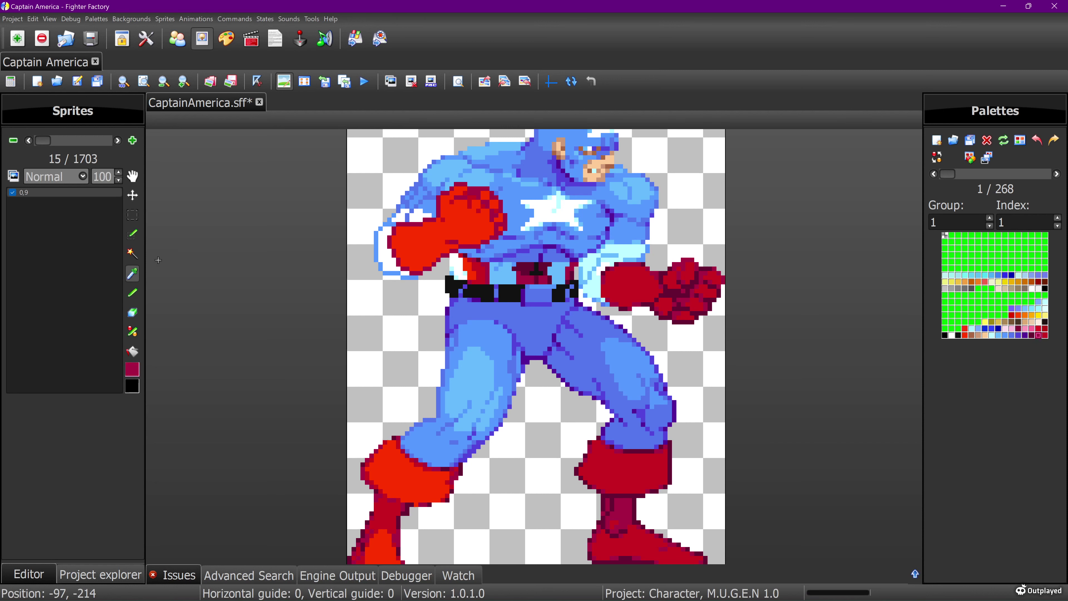
{"action": "key", "text": "p"}
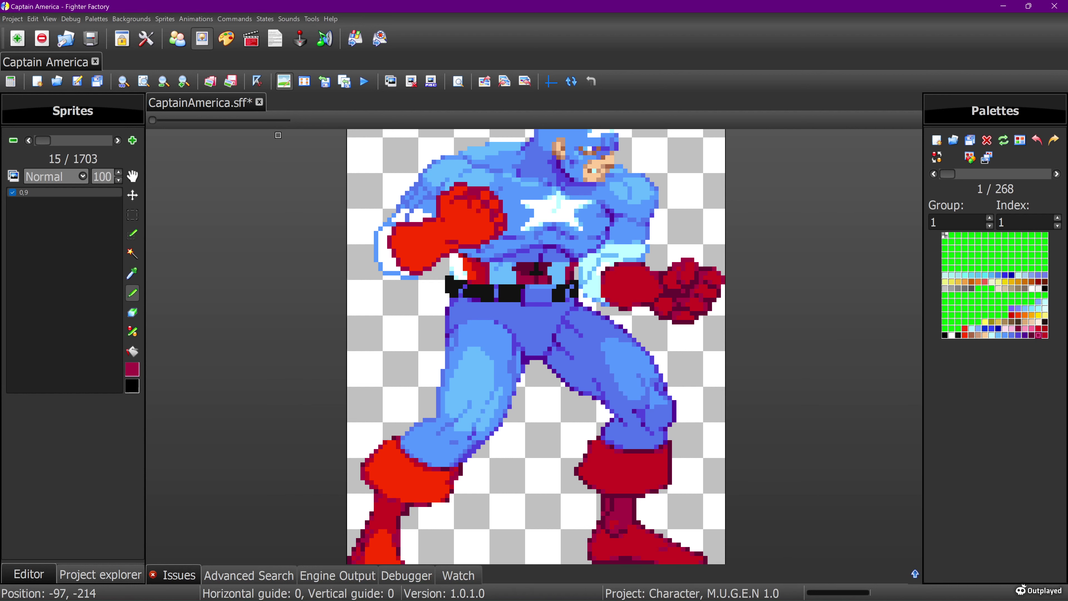
{"action": "left_click", "coordinate": [324, 82]}
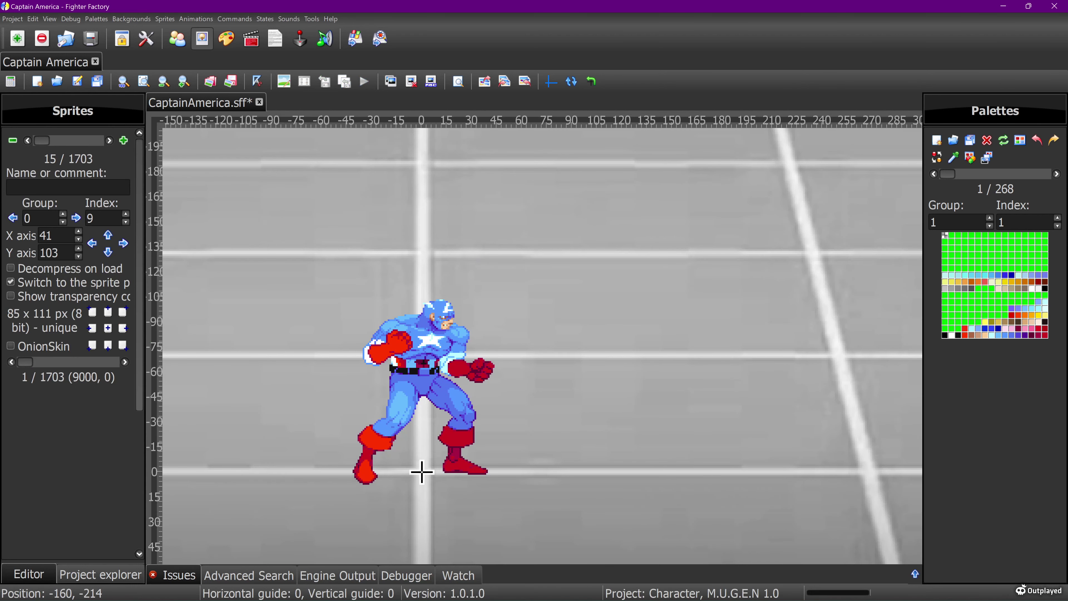
Step: Step back and forth through the standing sprites before 0,9 to examine how the boot cuffs move between frames
{"action": "left_click", "coordinate": [27, 140]}
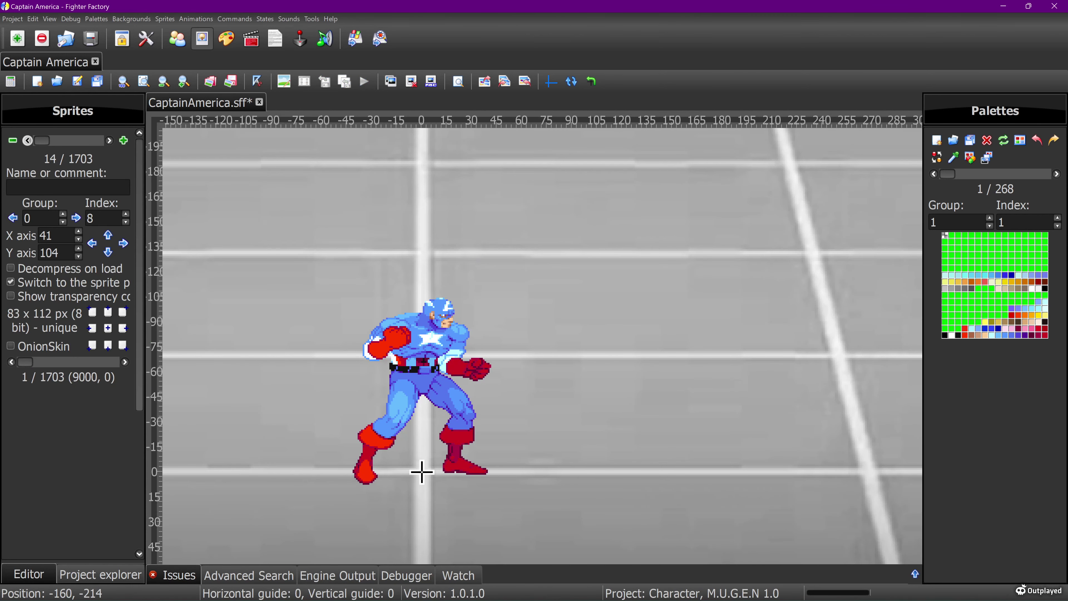
{"action": "left_click", "coordinate": [27, 140]}
{"action": "left_click", "coordinate": [27, 140]}
{"action": "left_click", "coordinate": [28, 140]}
{"action": "left_click", "coordinate": [109, 140]}
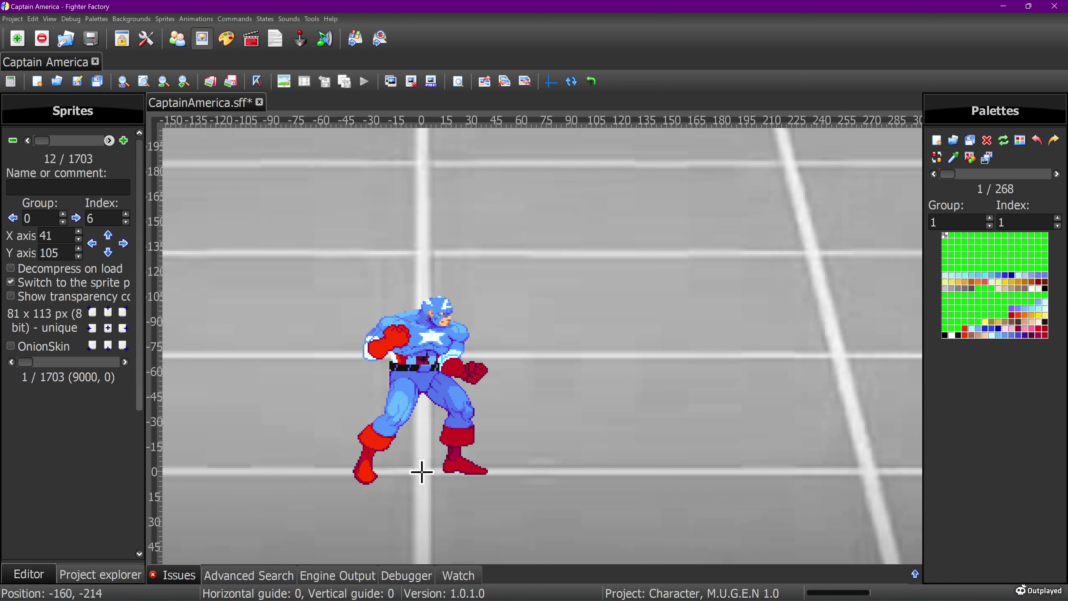
{"action": "key", "text": "Page_Down"}
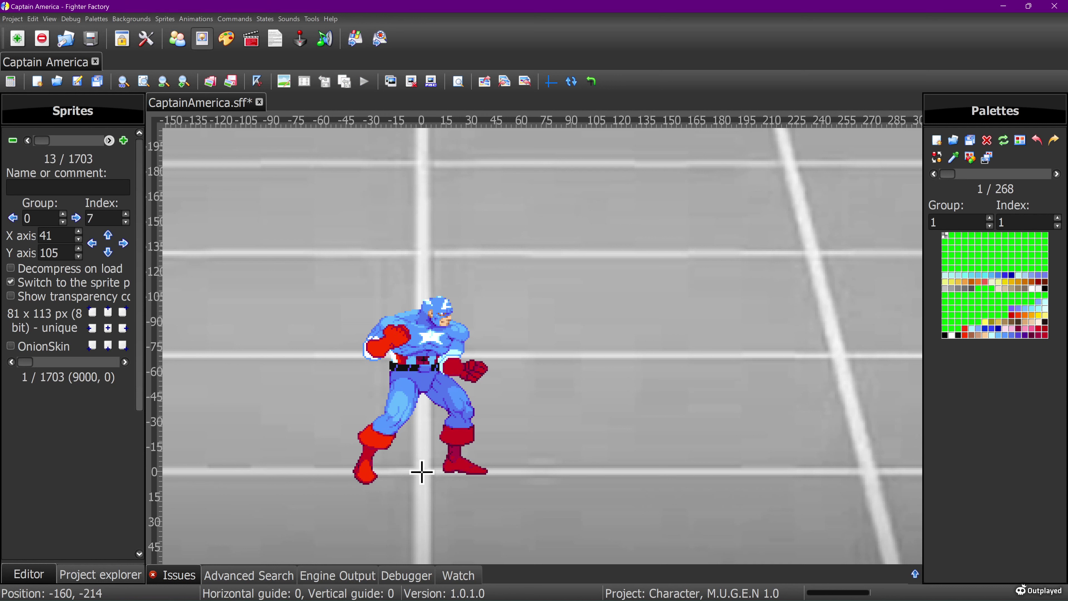
Step: Compare sprite 0,7 with 0,8, open 0,7 for editing and sample the boot's dark outline colour beneath the bright red cuff for the pencil
{"action": "key", "text": "Page_Down"}
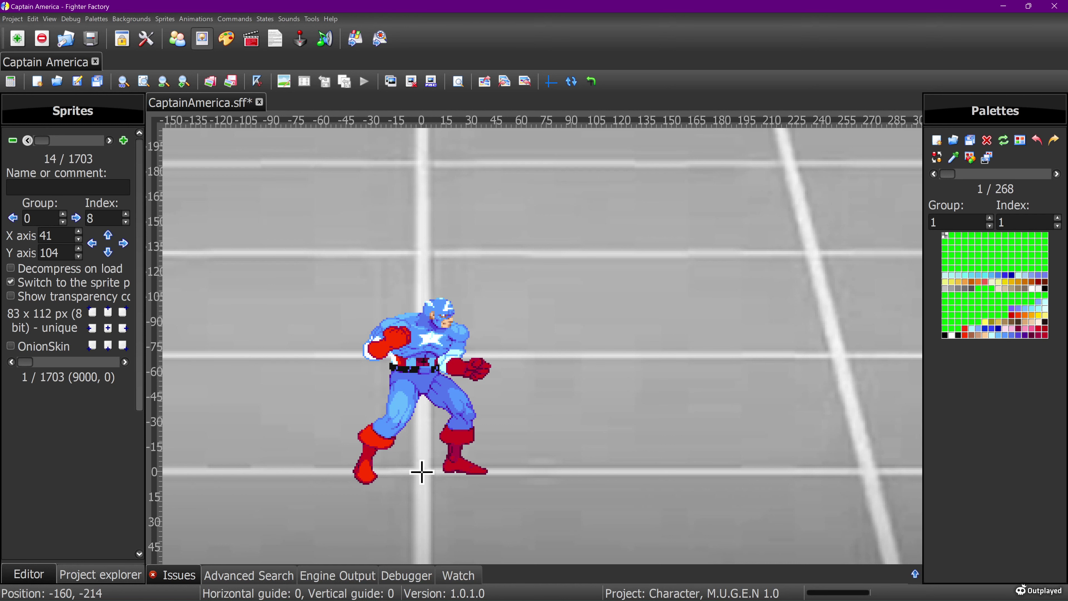
{"action": "key", "text": "Page_Up"}
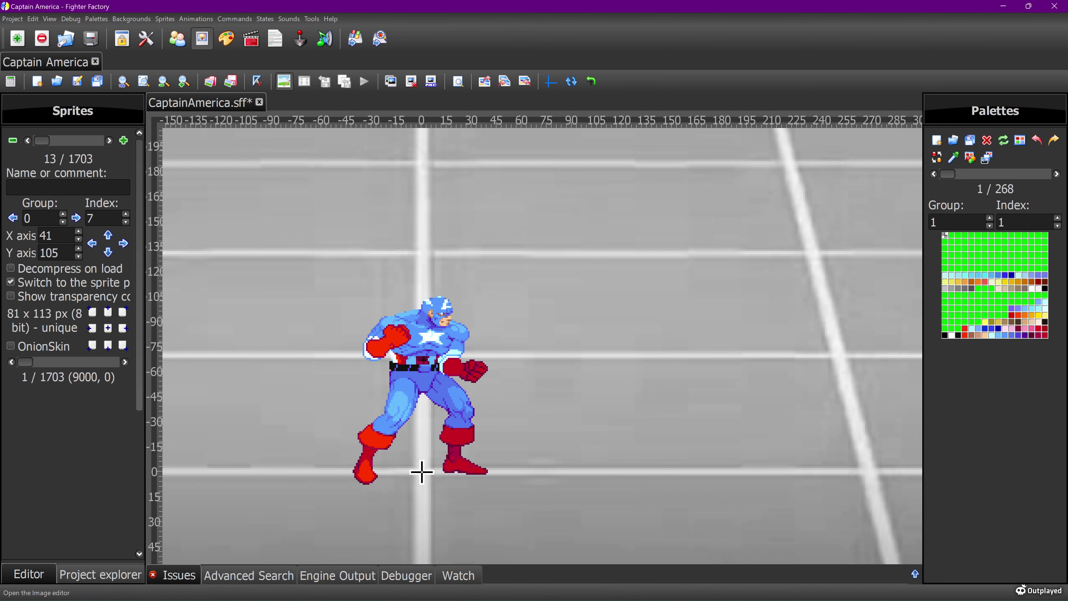
{"action": "left_click", "coordinate": [284, 81]}
{"action": "left_click", "coordinate": [133, 274]}
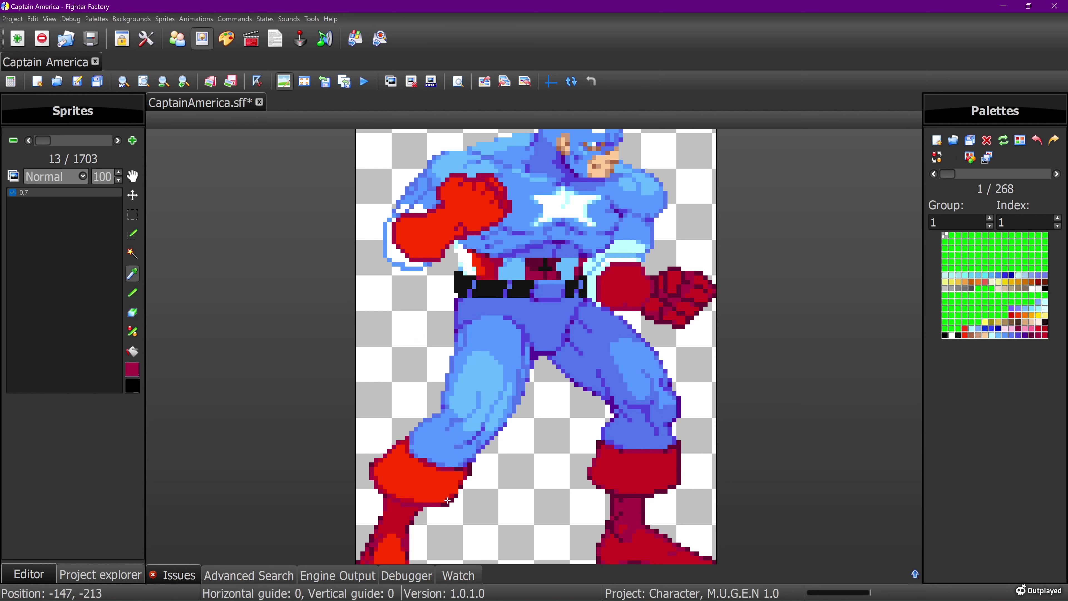
{"action": "left_click", "coordinate": [416, 514]}
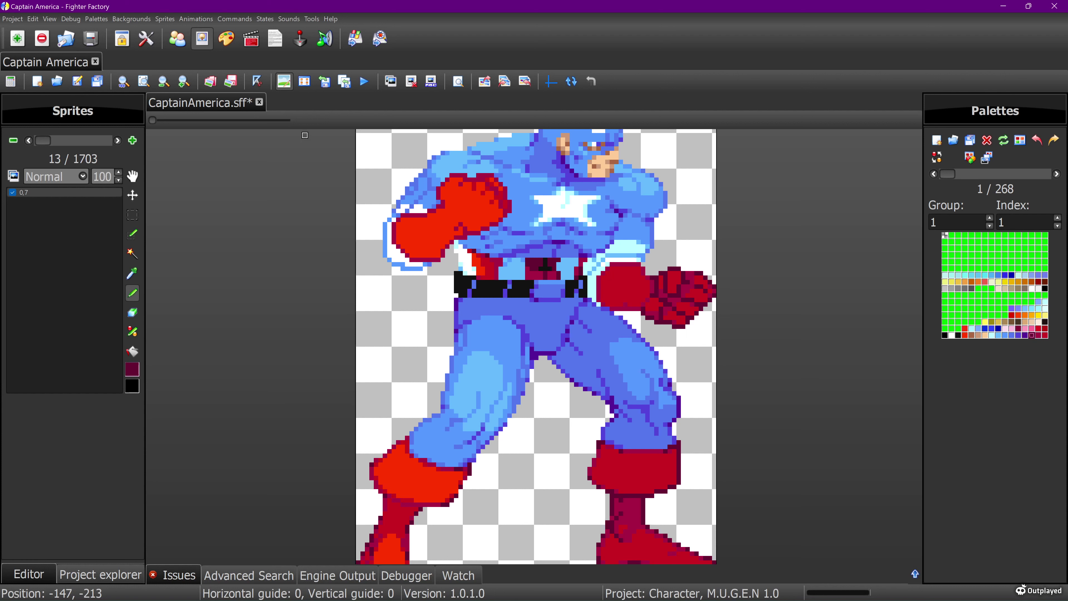
{"action": "left_click", "coordinate": [284, 81]}
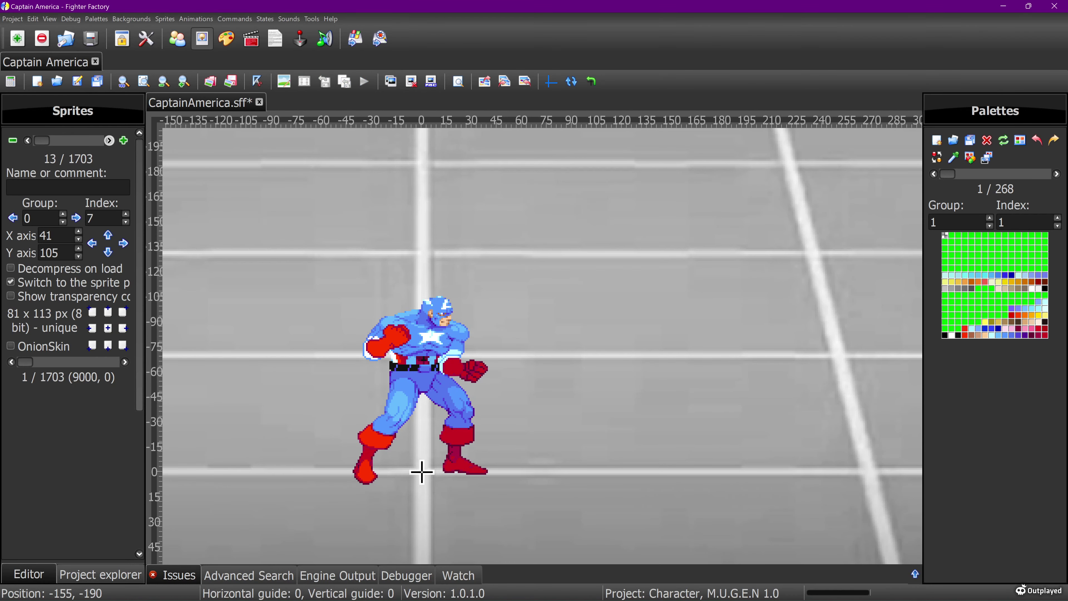
Step: Compare sprites 0,8 and 0,9, open 0,9 for editing and erase the stray pixel beside the boot beneath the bright red cuff
{"action": "key", "text": "Page_Down"}
{"action": "key", "text": "Page_Down"}
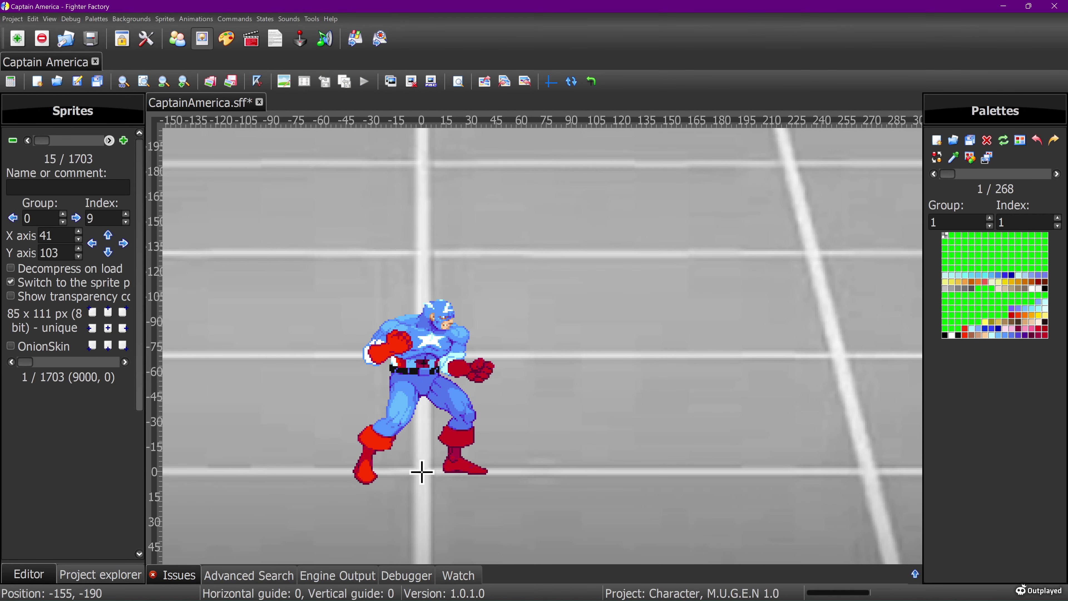
{"action": "key", "text": "Page_Up"}
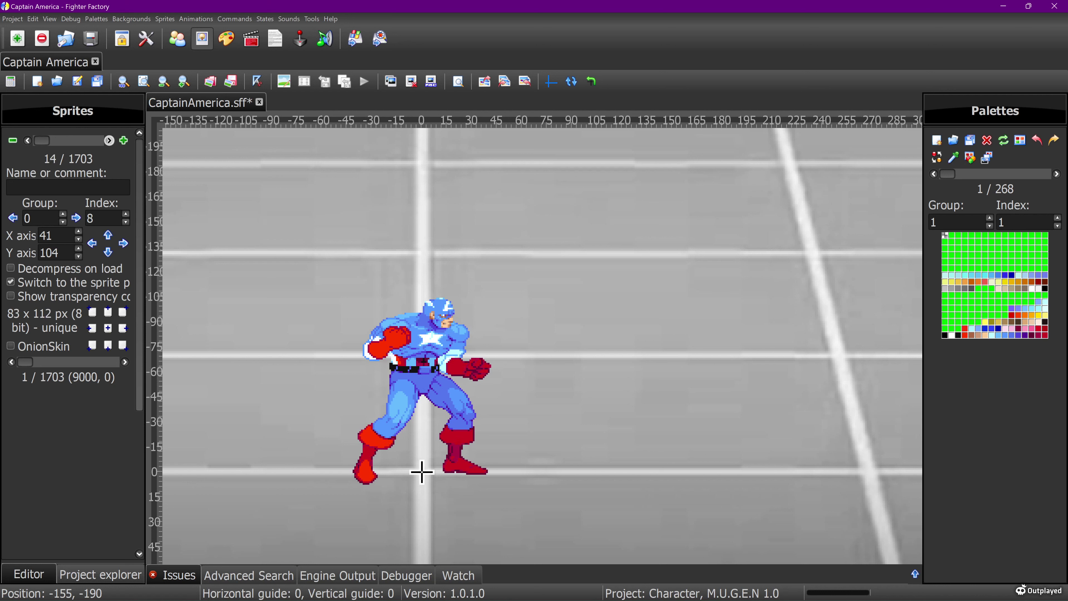
{"action": "key", "text": "Page_Down"}
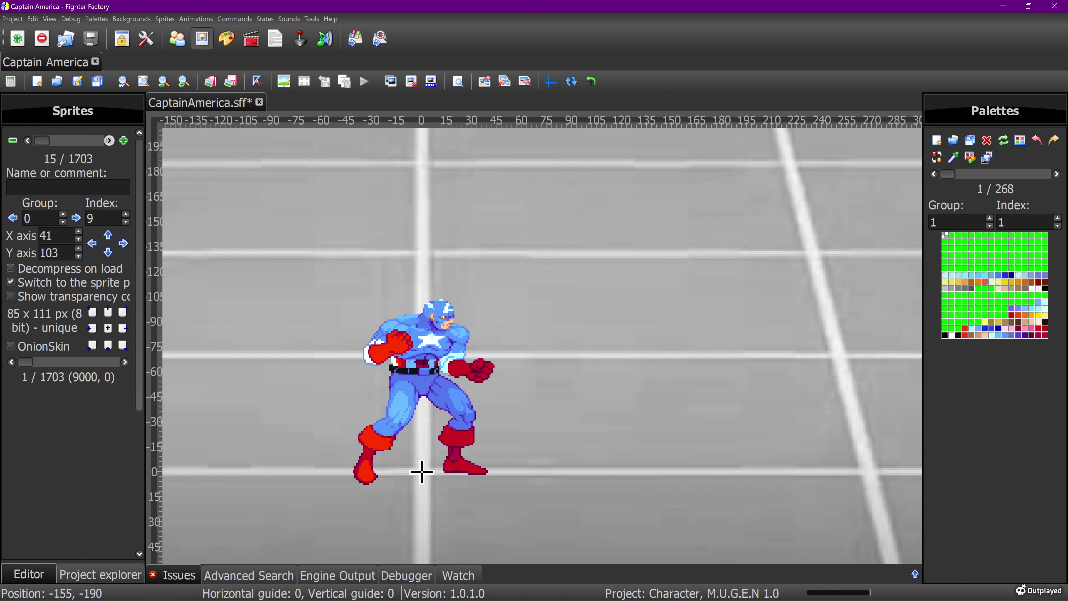
{"action": "left_click", "coordinate": [283, 81]}
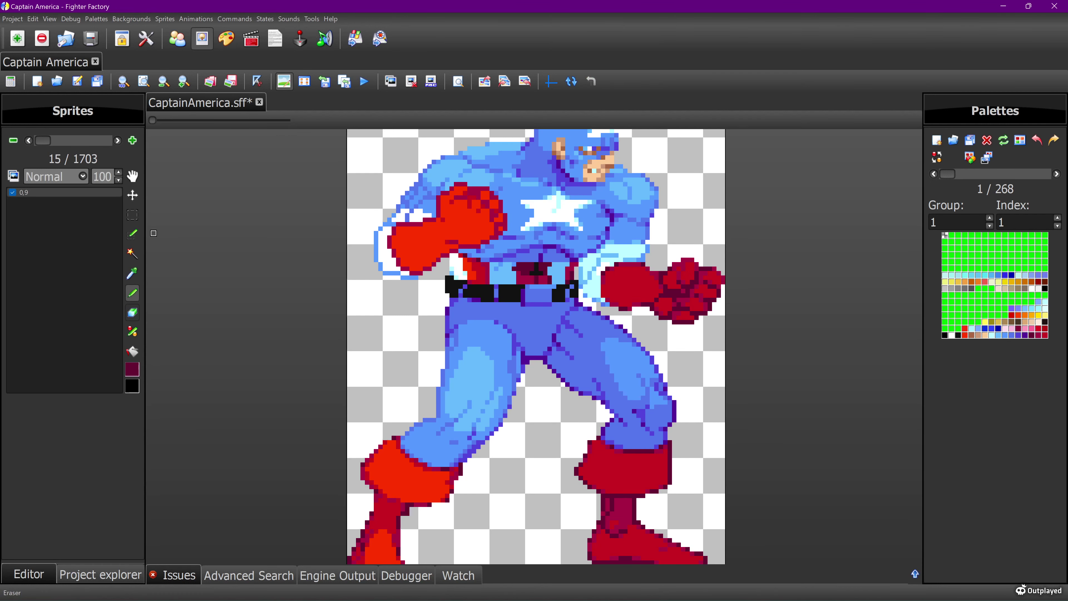
{"action": "left_click", "coordinate": [132, 312]}
{"action": "left_click", "coordinate": [407, 513]}
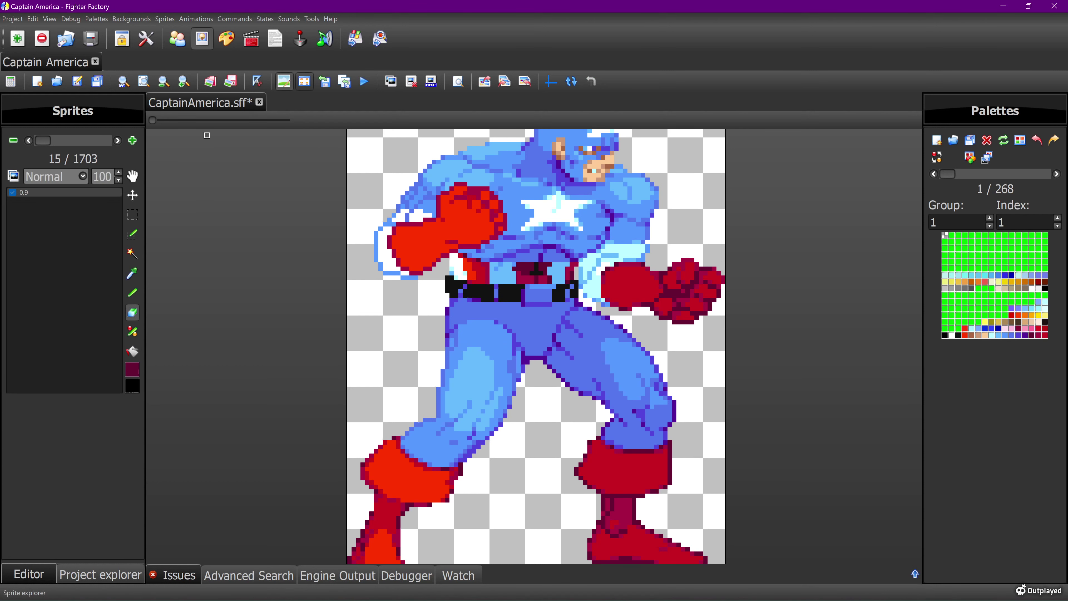
{"action": "key", "text": "ctrl+e"}
Step: Step back and forth through standing sprites 0,5 to 0,9 to examine the boot cuff movement between frames
{"action": "left_click", "coordinate": [27, 140]}
{"action": "left_click", "coordinate": [28, 140]}
{"action": "key", "text": "Page_Down"}
{"action": "key", "text": "Page_Down"}
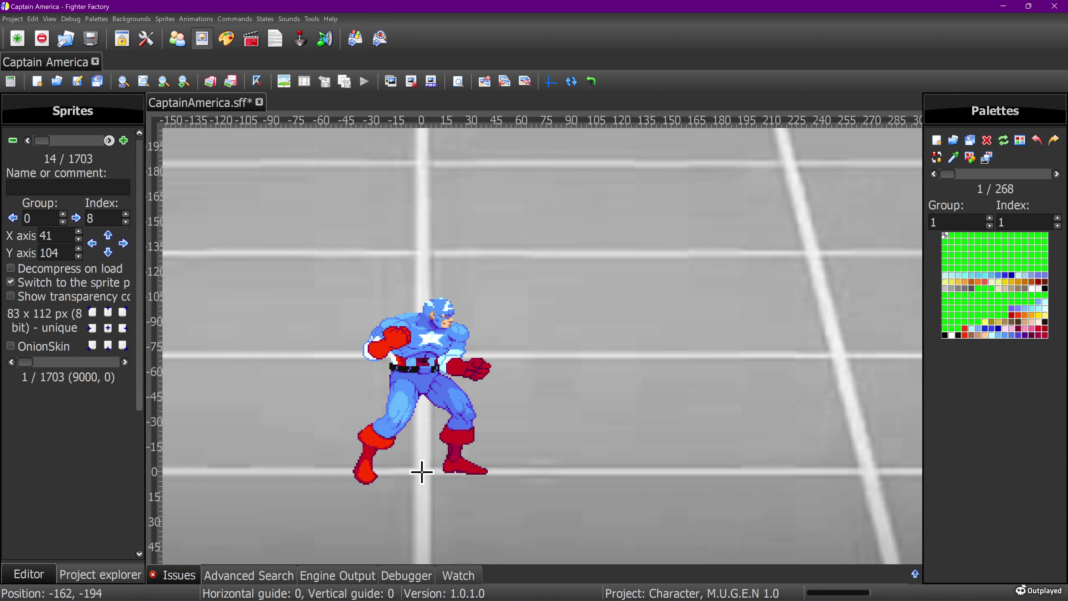
{"action": "key", "text": "Page_Up"}
{"action": "key", "text": "Page_Up"}
{"action": "key", "text": "Page_Up"}
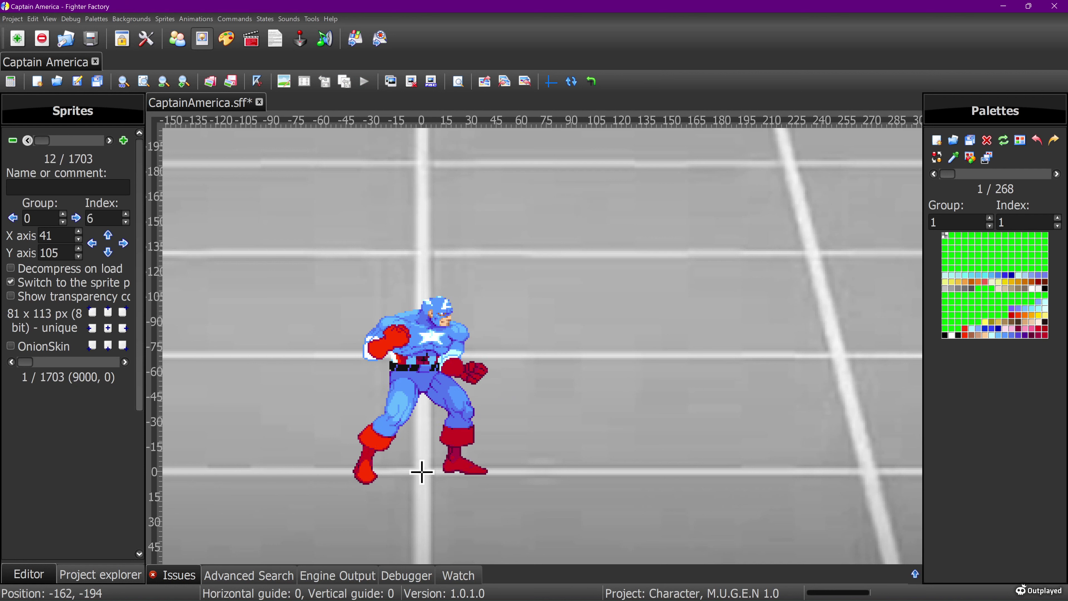
{"action": "key", "text": "Page_Up"}
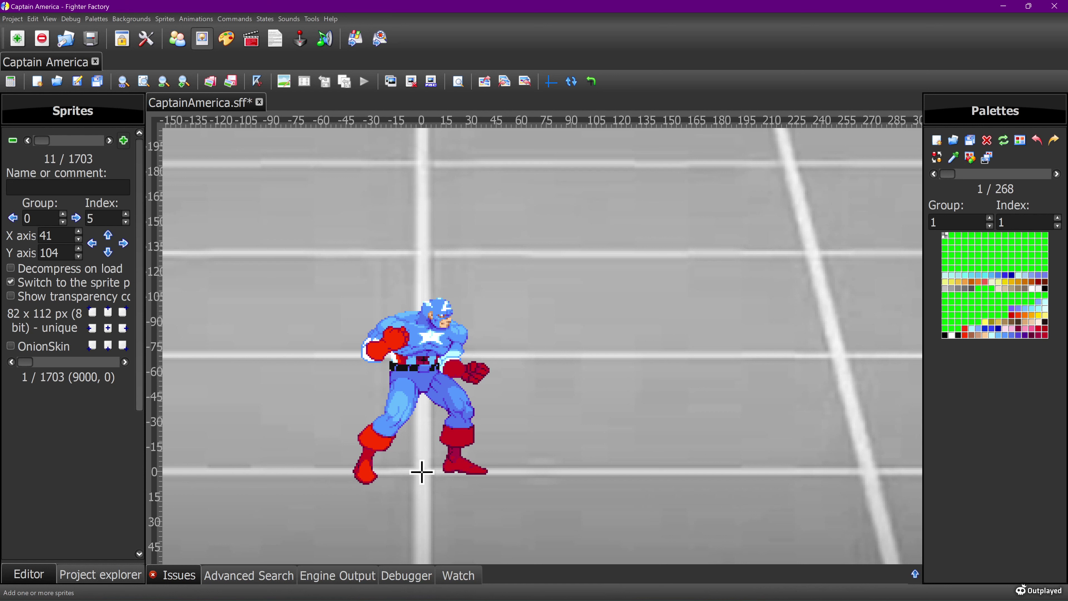
{"action": "key", "text": "Page_Down"}
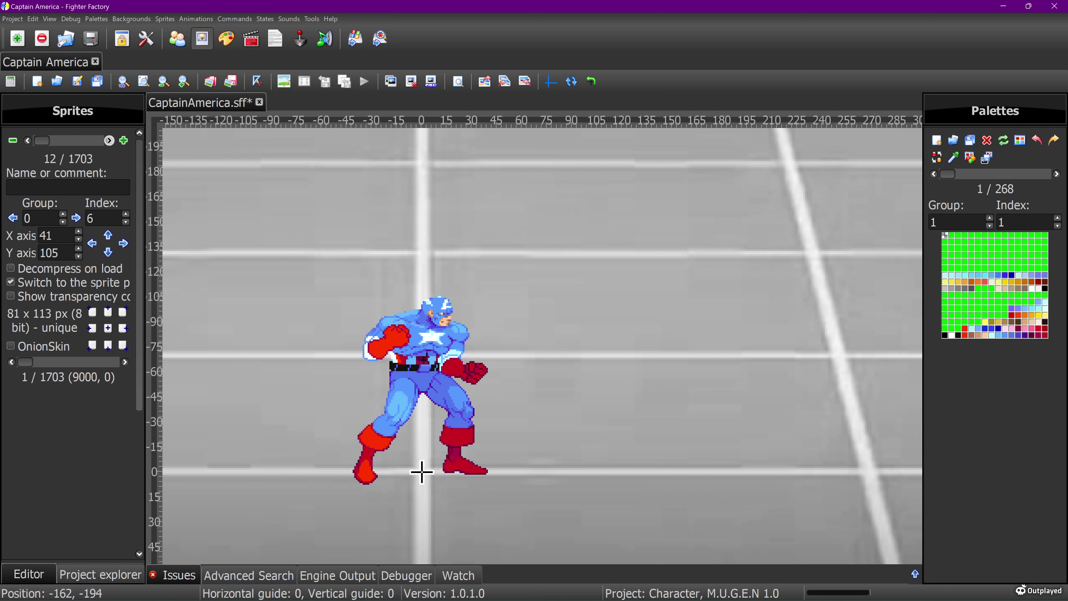
{"action": "key", "text": "Page_Down"}
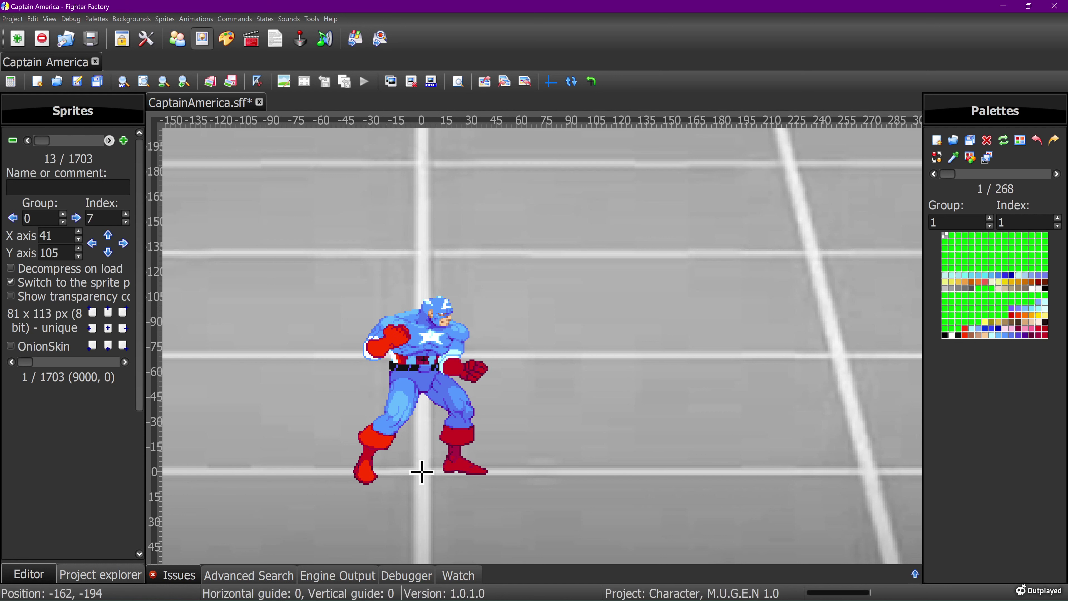
{"action": "key", "text": "Page_Down"}
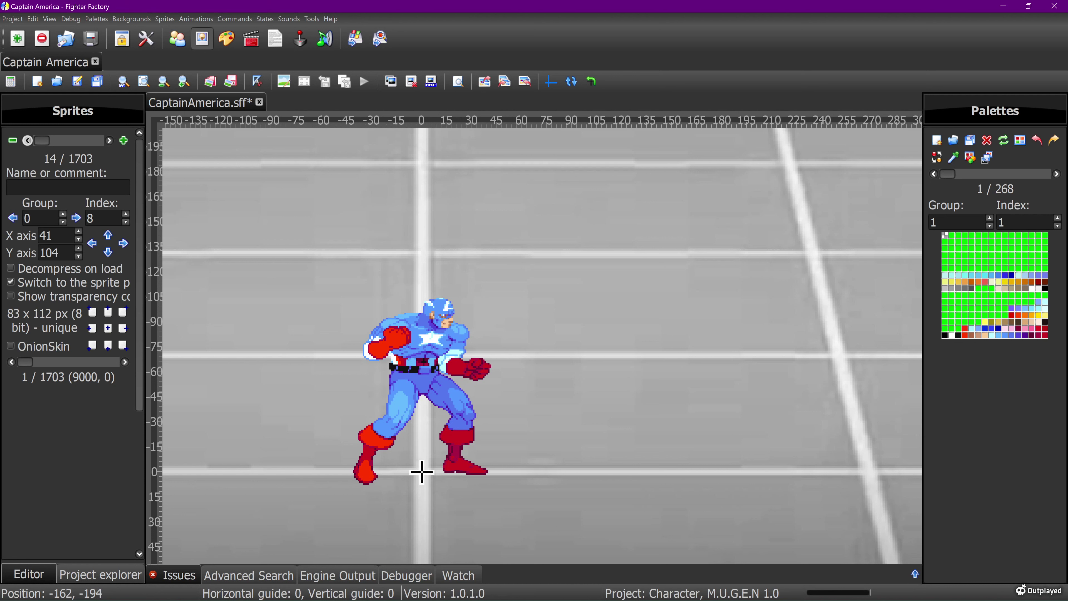
{"action": "key", "text": "Page_Up"}
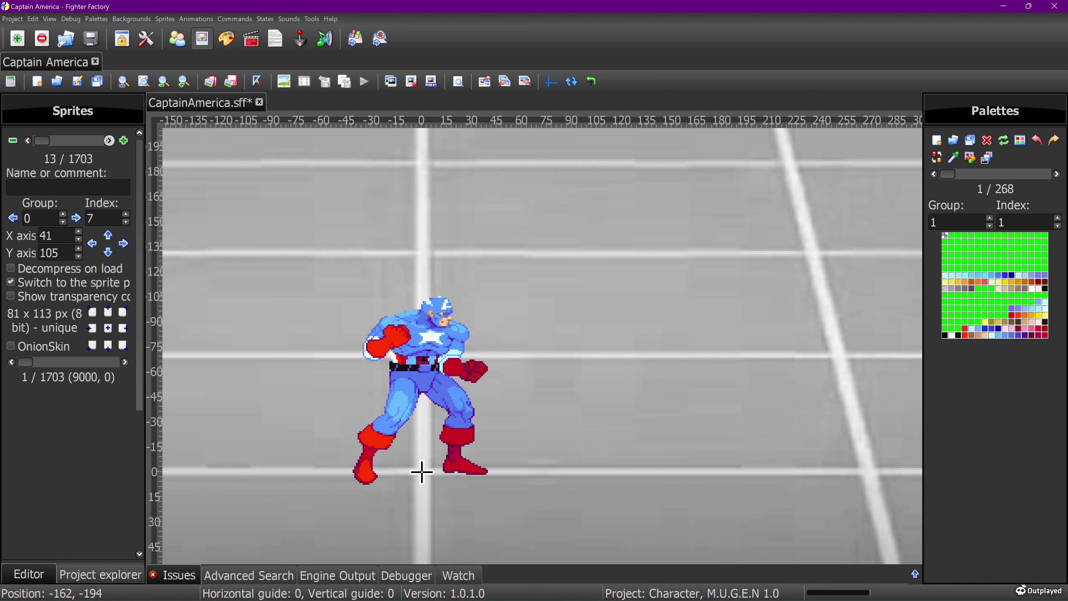
Step: Open sprite 0,8 for editing, sample the bright red cuff's lower outline colour for the pencil and save the sprite
{"action": "left_click", "coordinate": [109, 140]}
{"action": "left_click", "coordinate": [284, 82]}
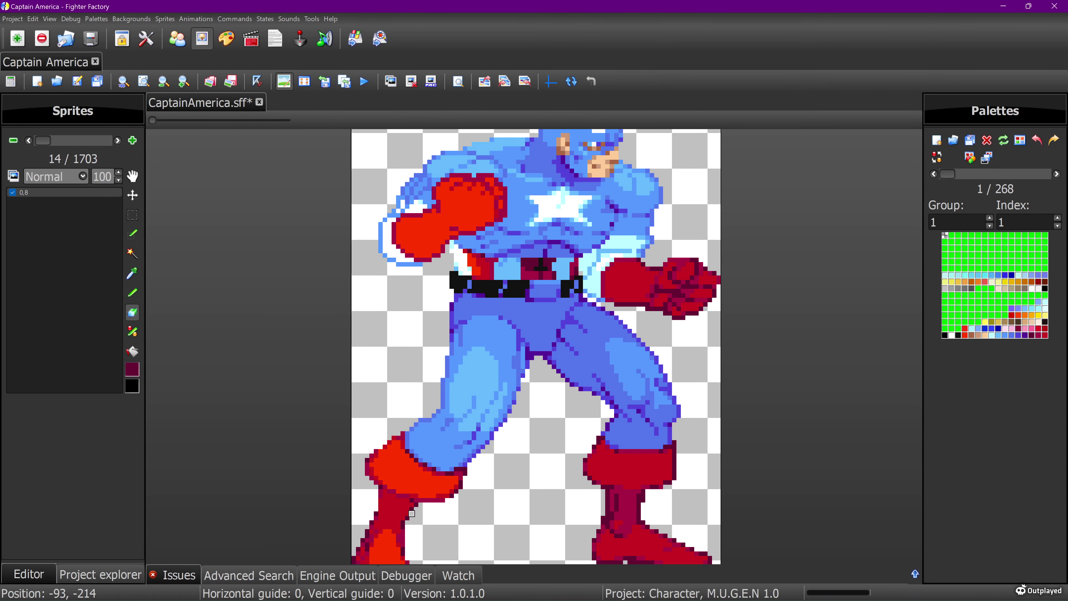
{"action": "left_click", "coordinate": [133, 274]}
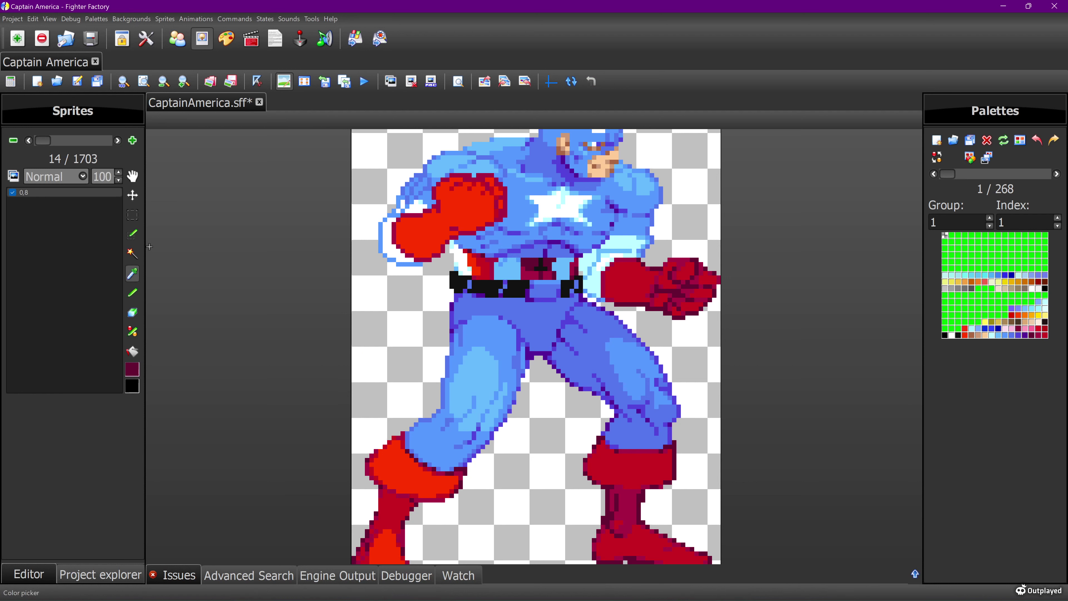
{"action": "left_click", "coordinate": [420, 500]}
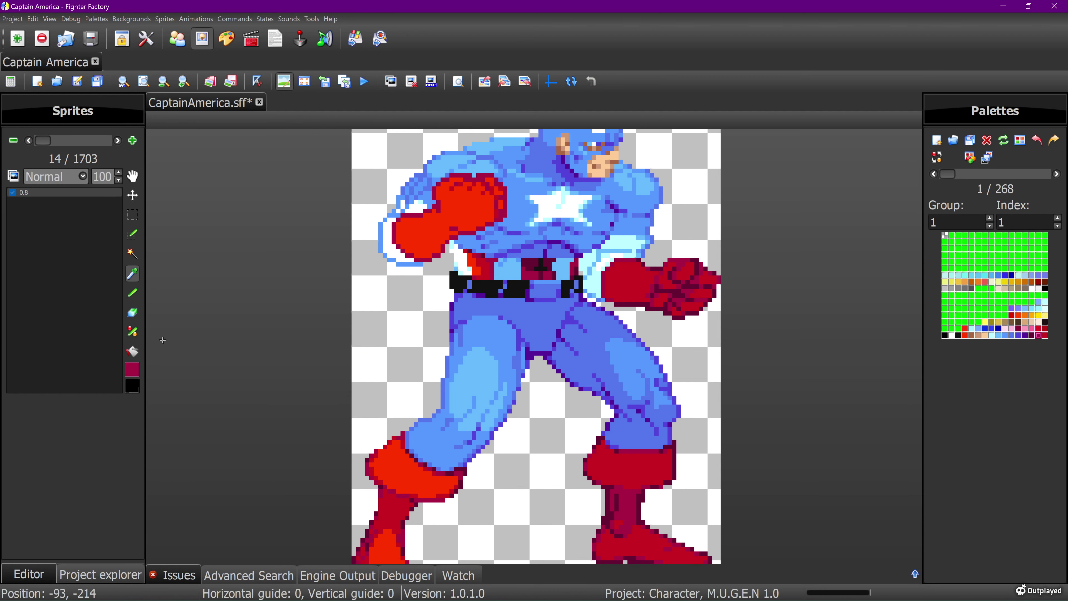
{"action": "key", "text": "p"}
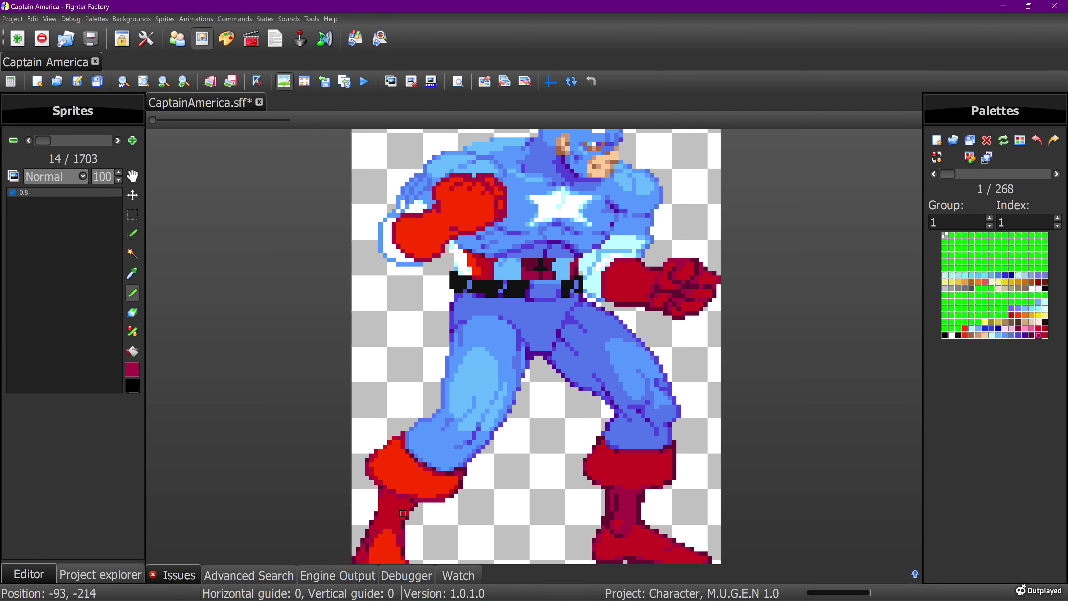
{"action": "left_click", "coordinate": [324, 81]}
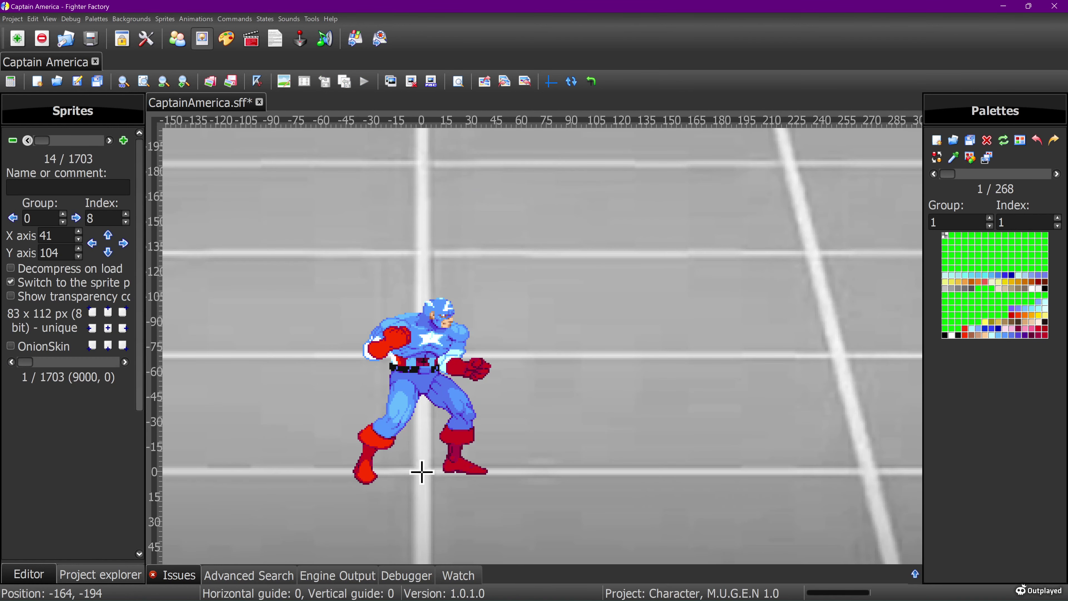
Step: Step through standing sprites 0,7 to 0,10 and back to check how the boot cuffs move across these frames
{"action": "left_click", "coordinate": [27, 141]}
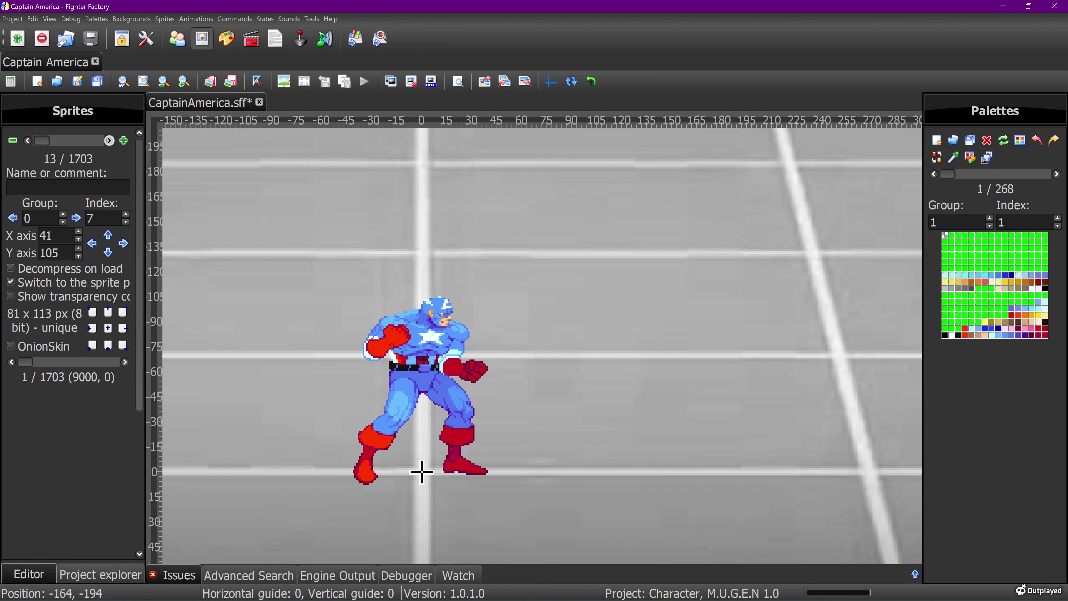
{"action": "key", "text": "Right"}
{"action": "key", "text": "Right"}
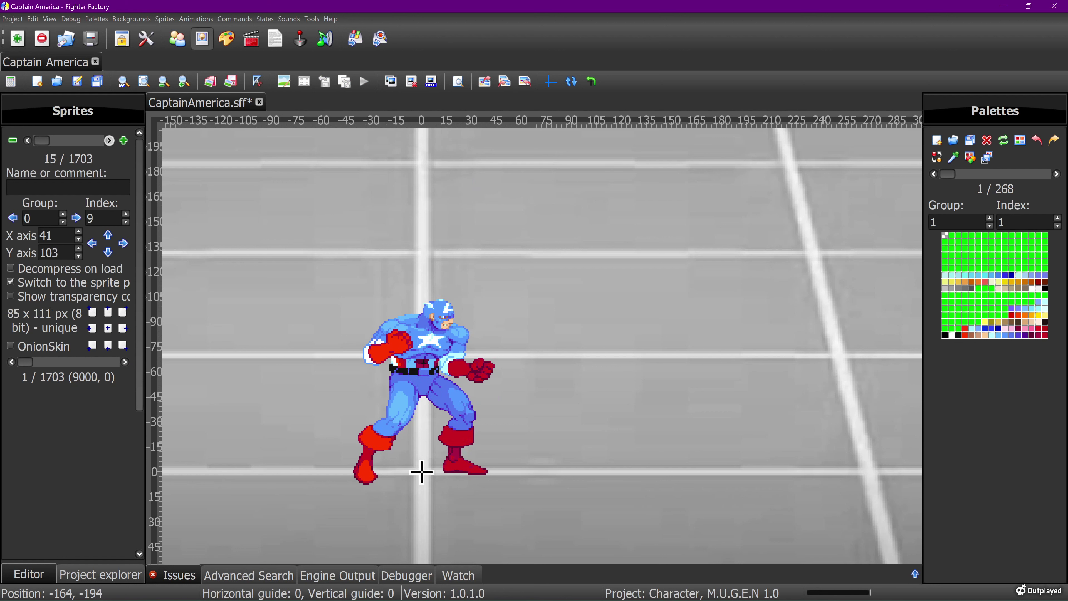
{"action": "key", "text": "Right"}
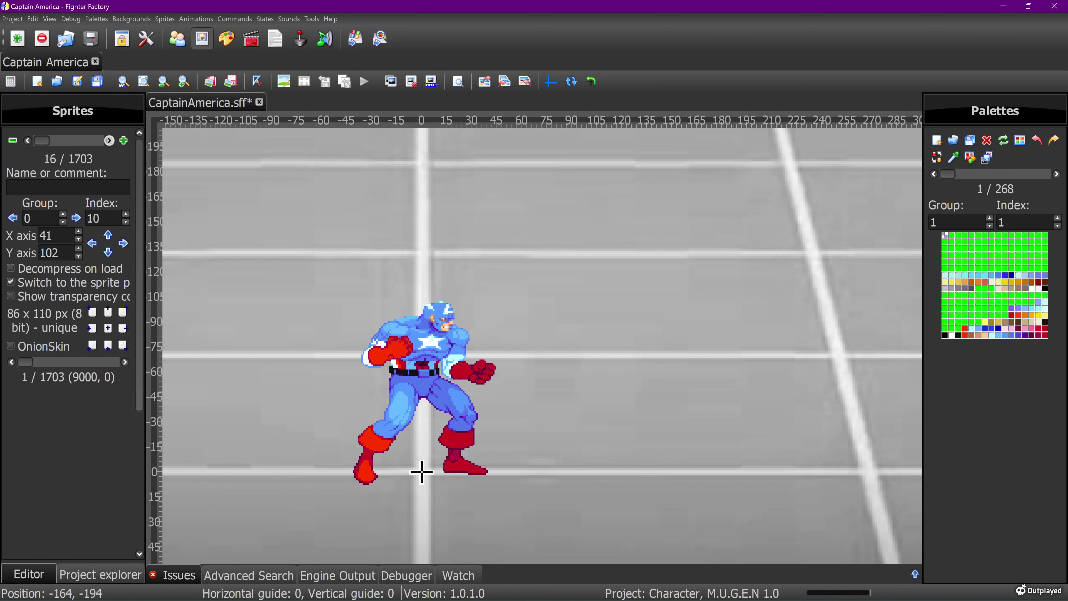
{"action": "key", "text": "Left"}
{"action": "key", "text": "Left"}
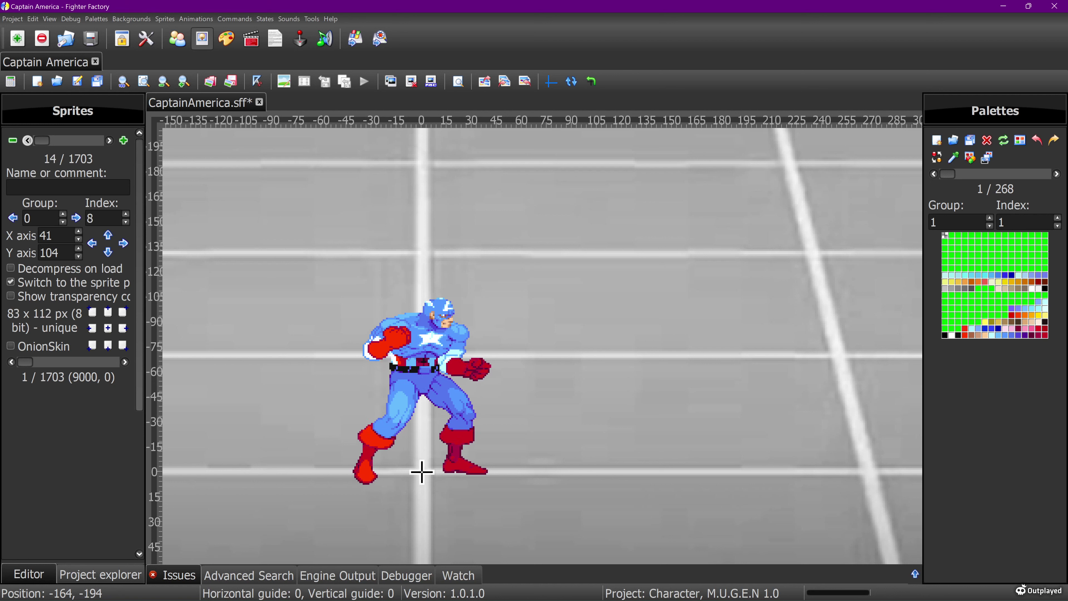
{"action": "key", "text": "Left"}
{"action": "key", "text": "Right"}
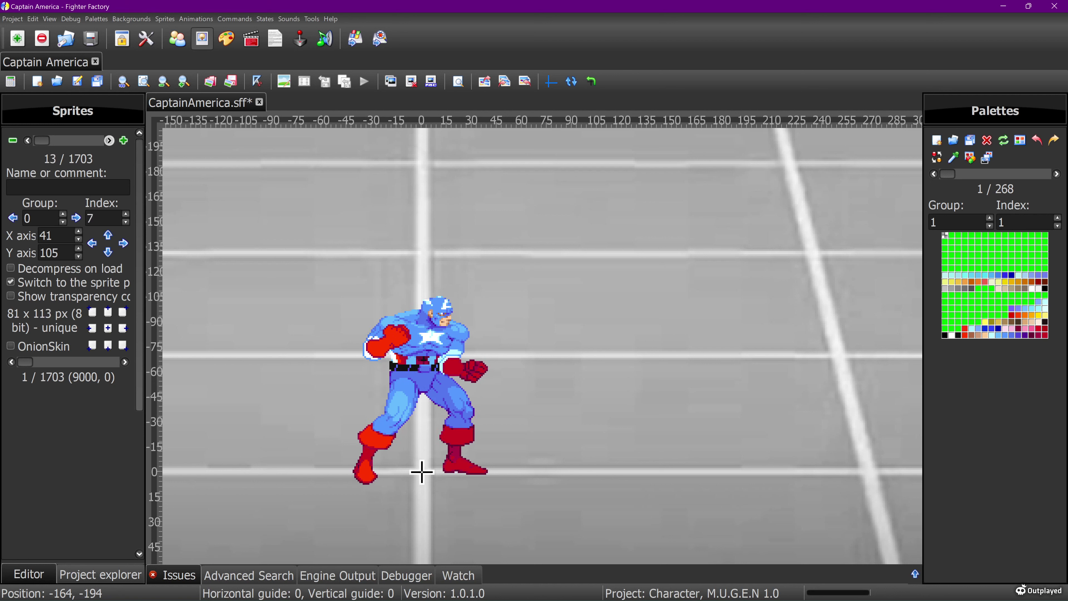
Step: Compare neighbouring group 0 stance sprites around indexes 7 to 9, examining how the boots change between frames
{"action": "key", "text": "Right"}
{"action": "key", "text": "Right"}
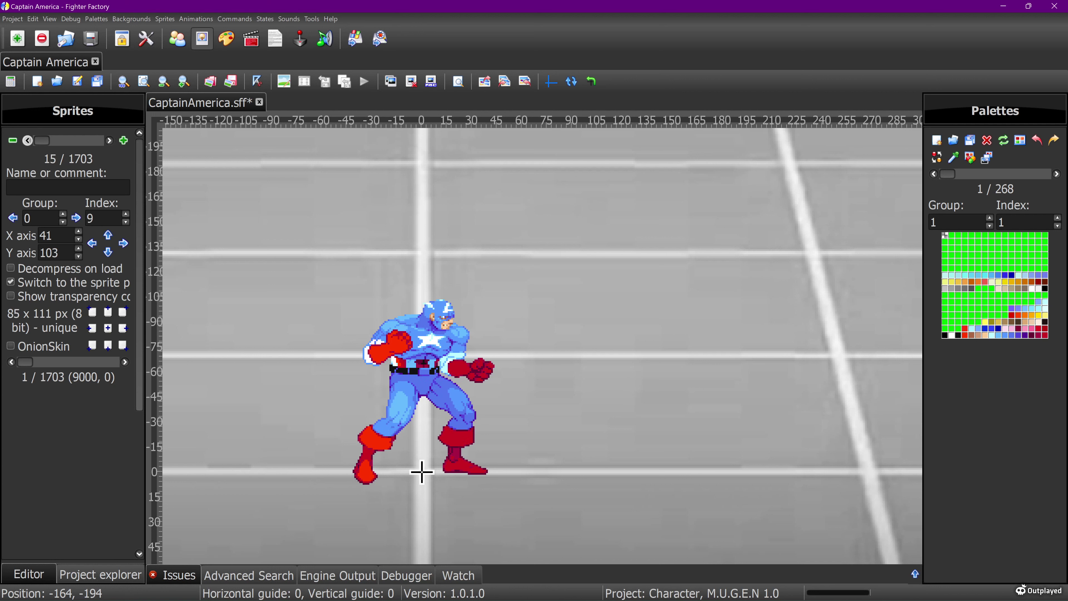
{"action": "key", "text": "Left"}
{"action": "key", "text": "Left"}
{"action": "key", "text": "Left"}
{"action": "key", "text": "Right"}
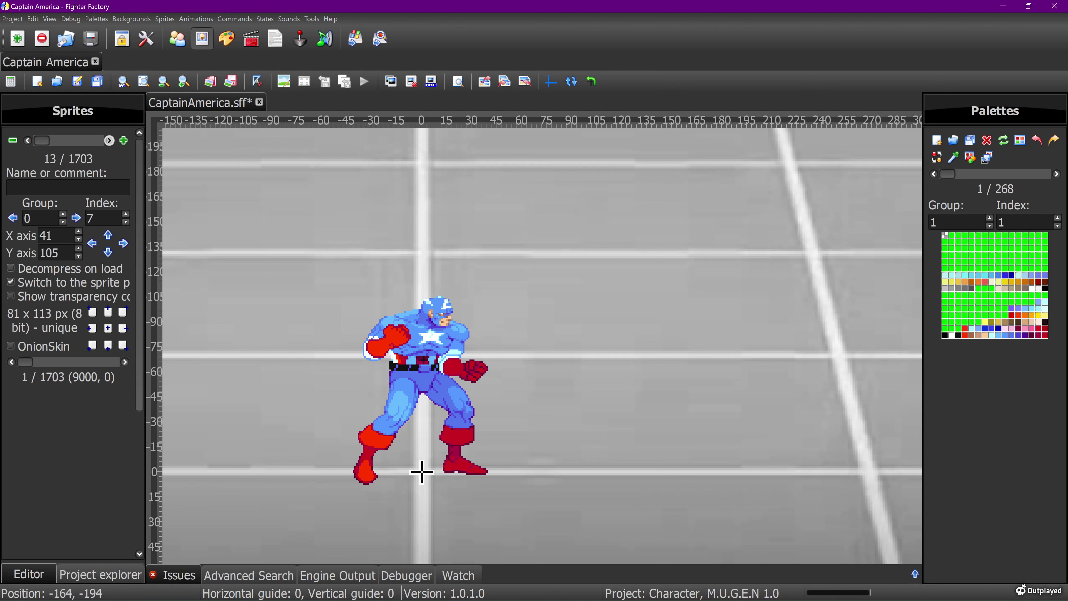
{"action": "key", "text": "Right"}
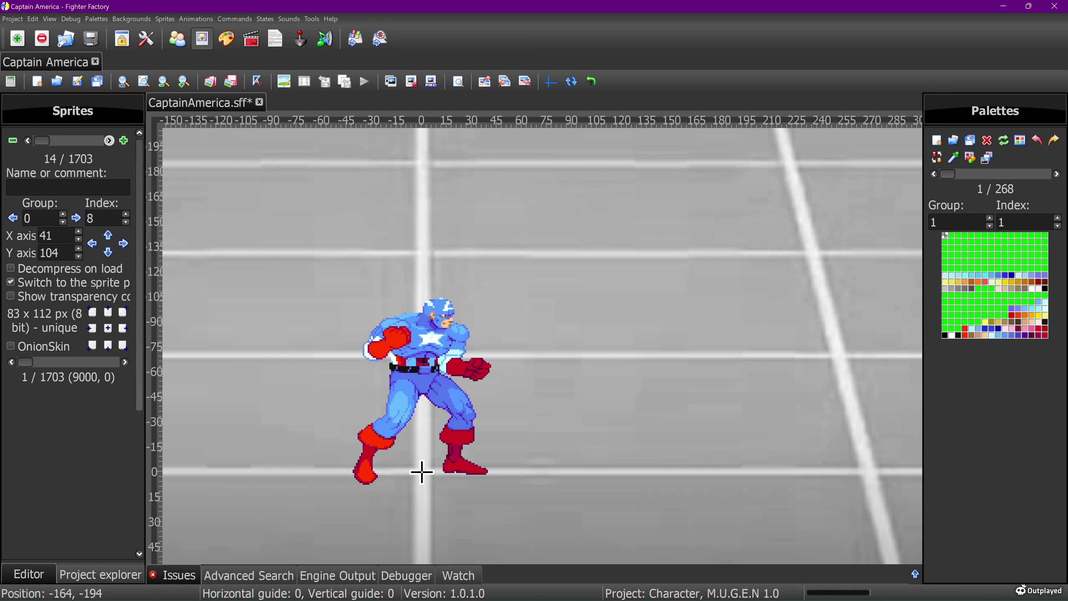
{"action": "key", "text": "Right"}
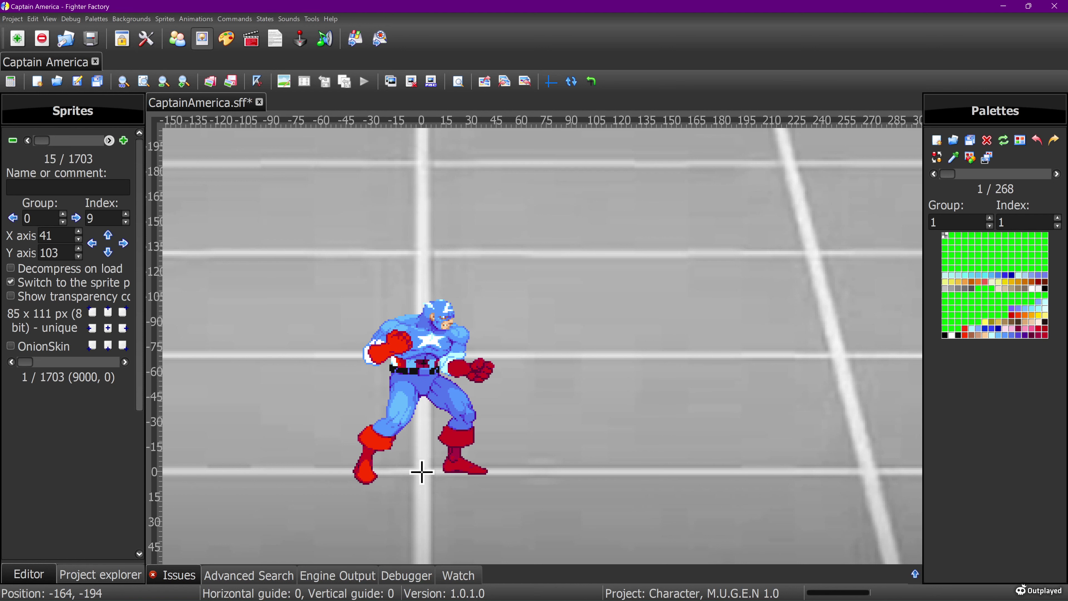
{"action": "key", "text": "Left"}
{"action": "key", "text": "Left"}
{"action": "key", "text": "Left"}
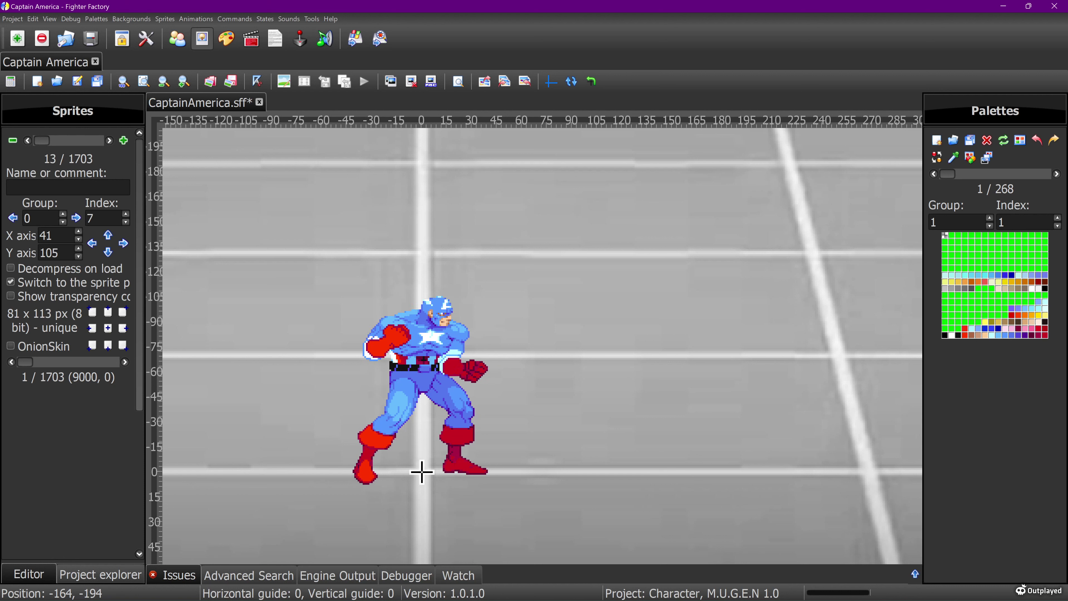
{"action": "key", "text": "Left"}
{"action": "key", "text": "Left"}
{"action": "key", "text": "Right"}
{"action": "key", "text": "Right"}
{"action": "key", "text": "Right"}
{"action": "key", "text": "Right"}
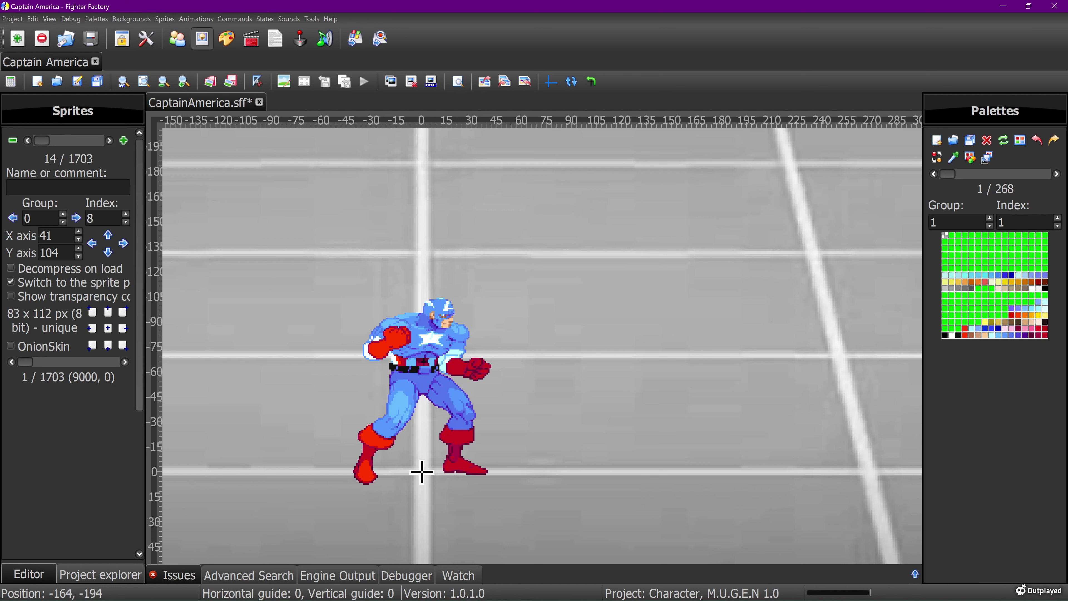
{"action": "key", "text": "Left"}
{"action": "key", "text": "Right"}
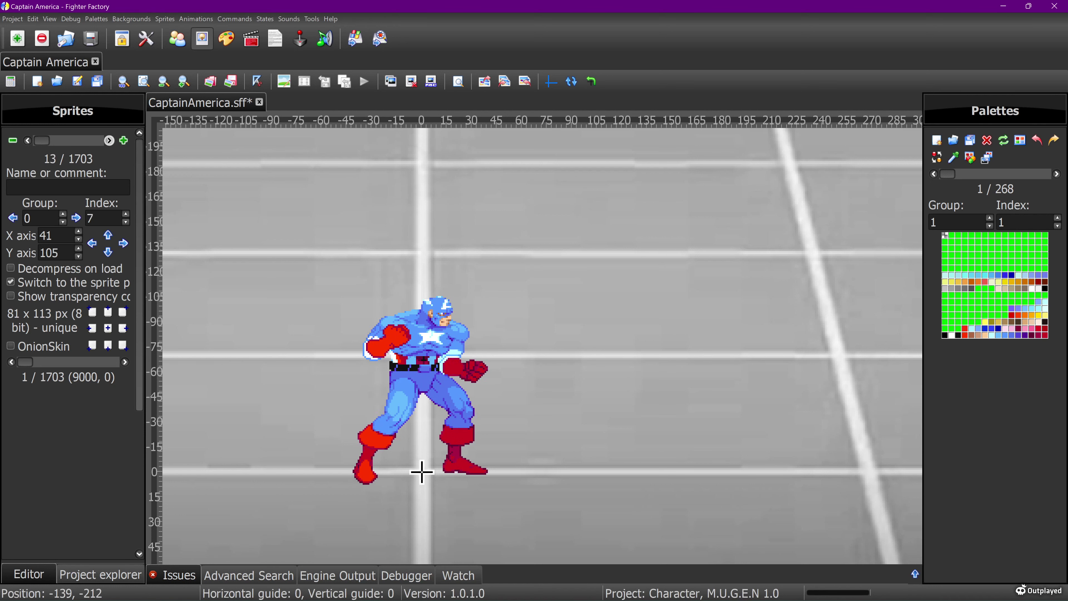
{"action": "key", "text": "Right"}
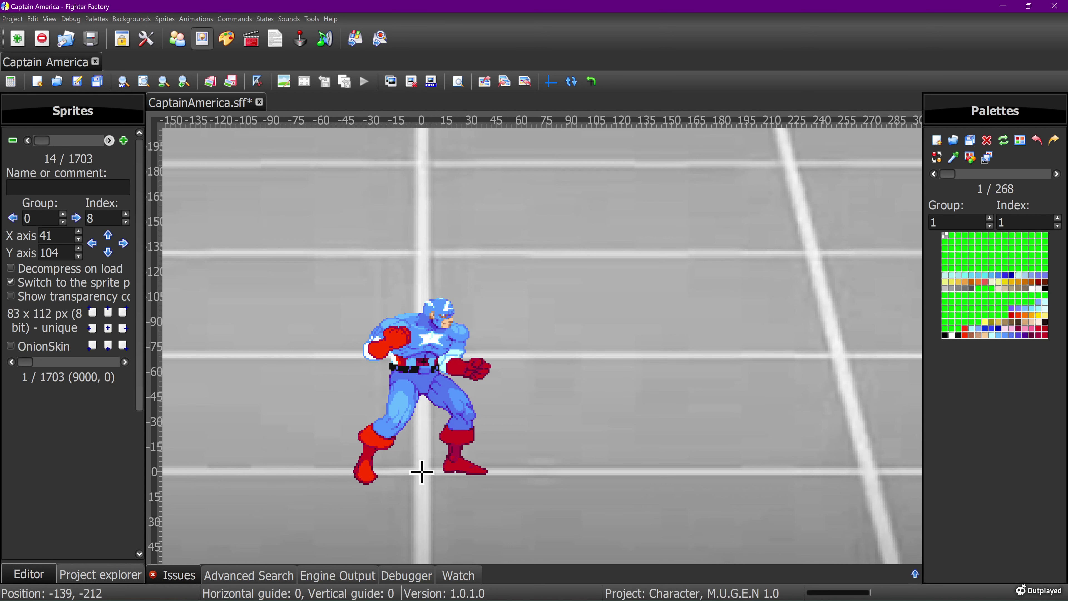
Step: Open the group 0, index 8 sprite for image editing and sample the dark maroon from the front boot's shaft for the pencil
{"action": "left_click", "coordinate": [283, 81]}
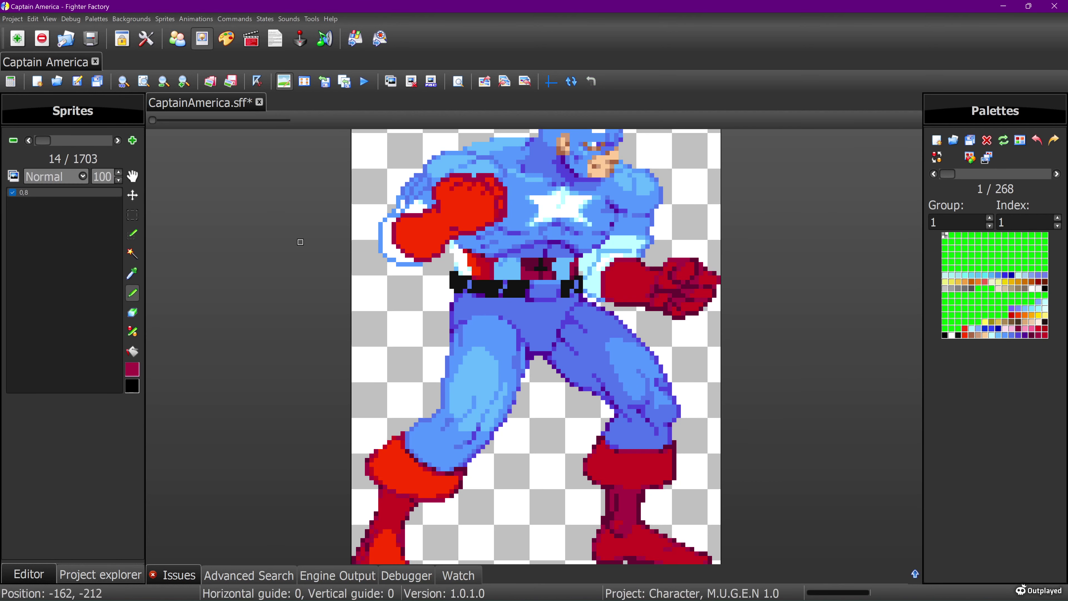
{"action": "left_click", "coordinate": [132, 234]}
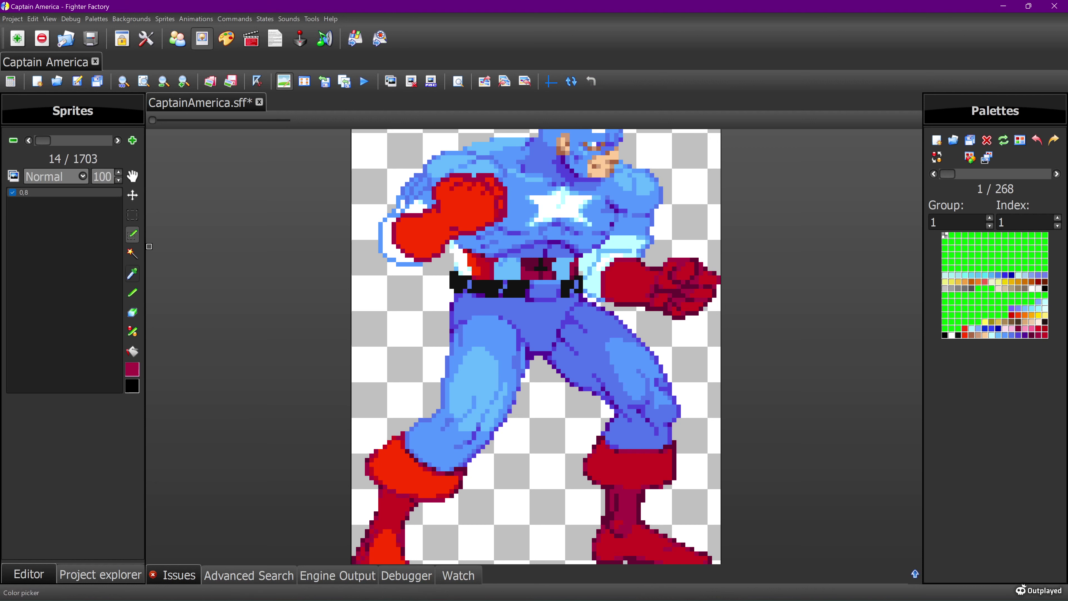
{"action": "left_click", "coordinate": [133, 274]}
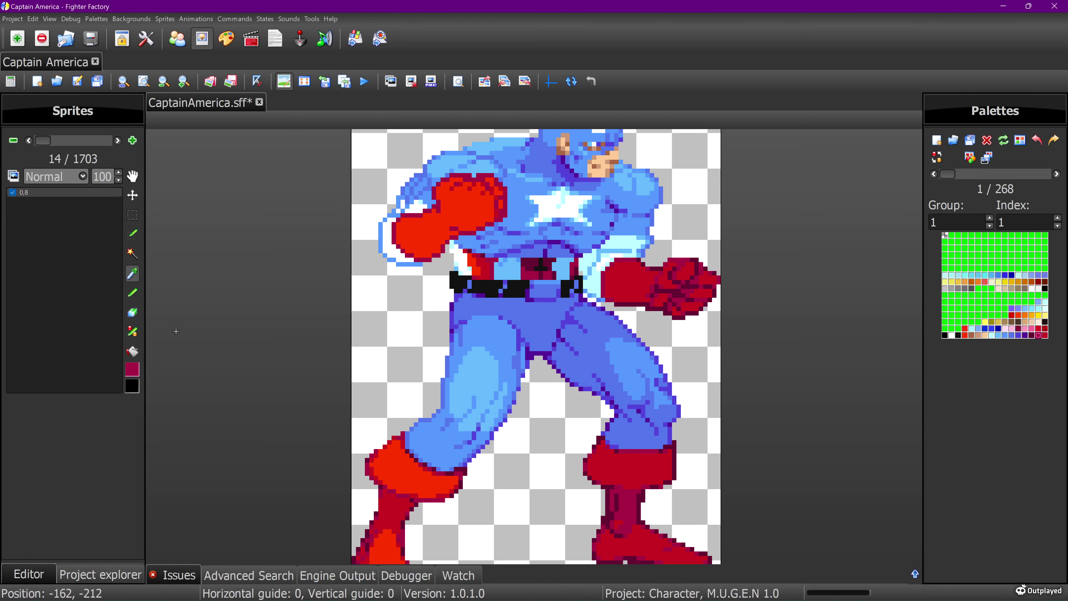
{"action": "left_click", "coordinate": [132, 293]}
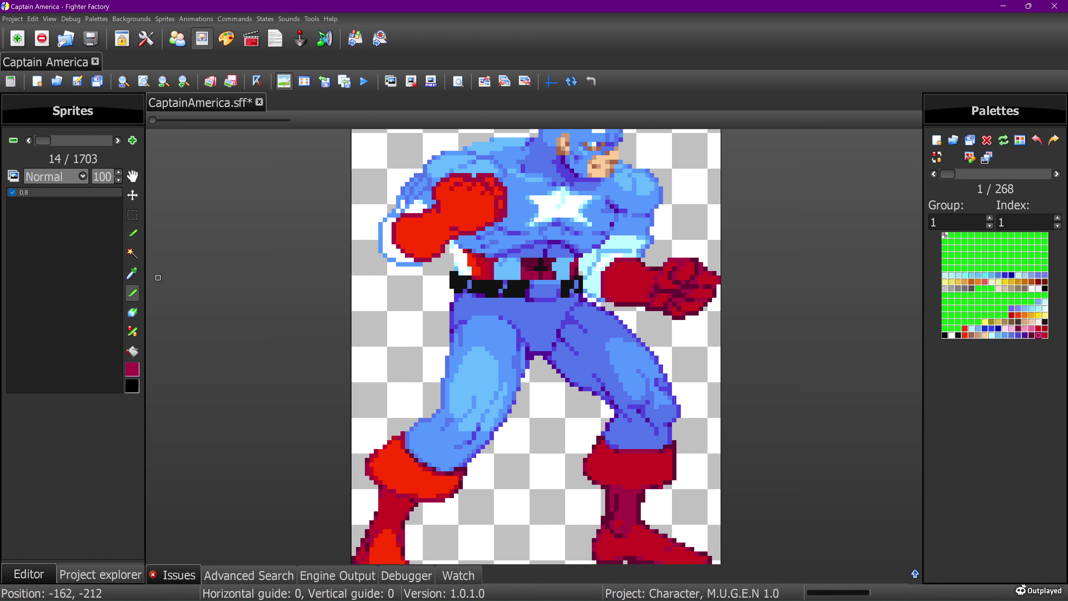
{"action": "left_click", "coordinate": [132, 274]}
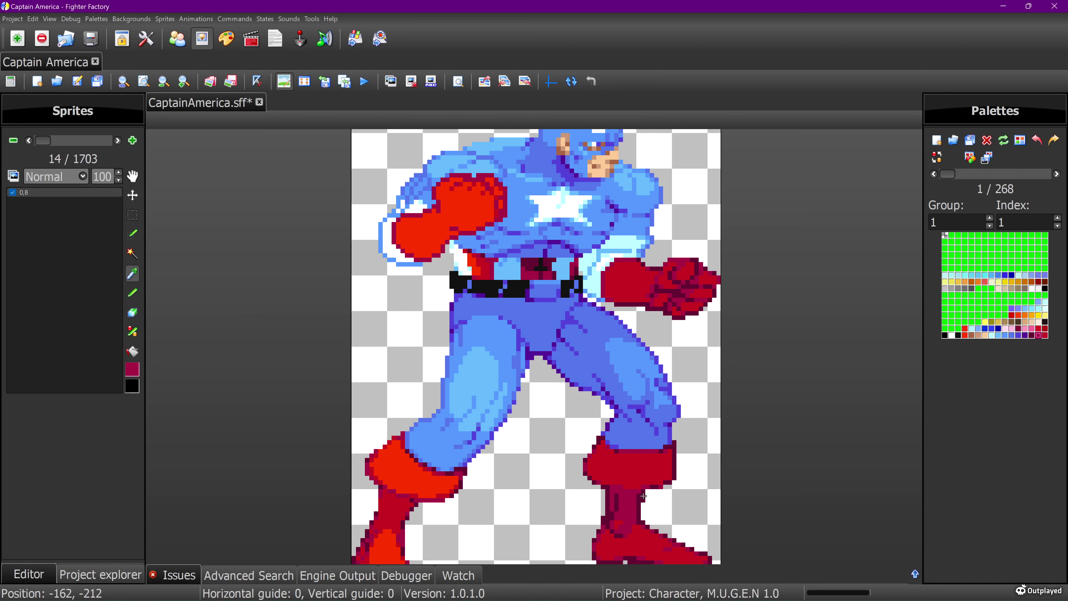
{"action": "left_click", "coordinate": [625, 491]}
{"action": "left_click", "coordinate": [132, 293]}
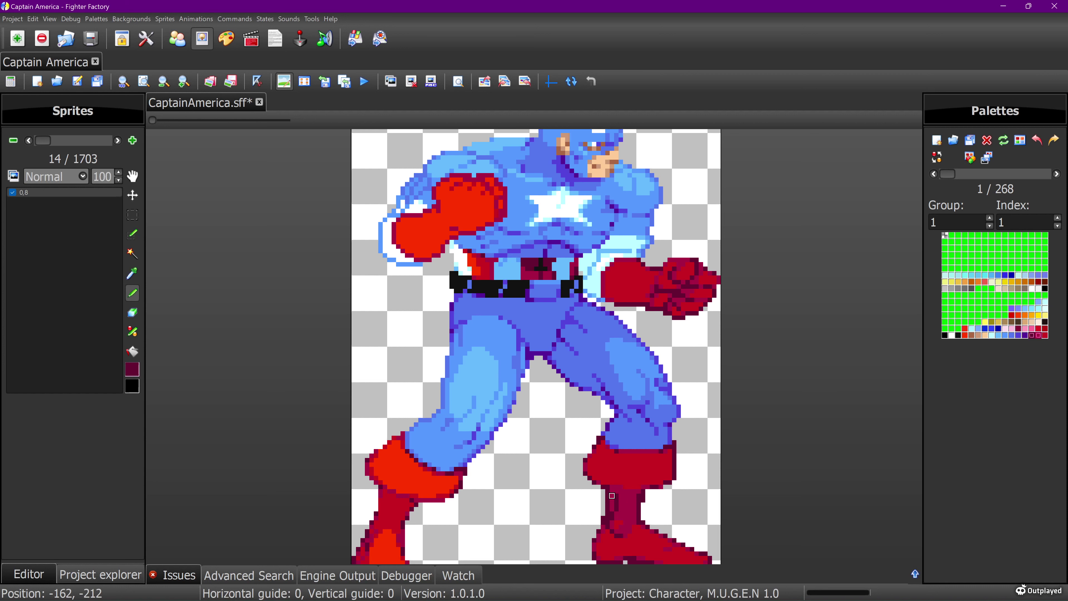
{"action": "left_click_drag", "start_coordinate": [611, 495], "coordinate": [638, 496]}
{"action": "key", "text": "ctrl+z"}
{"action": "left_click_drag", "start_coordinate": [612, 495], "coordinate": [629, 495]}
{"action": "key", "text": "ctrl+z"}
Step: Draw a dark maroon pencil line across the front boot's shaft just below its cuff, keep the sprite changes and leave image editing
{"action": "left_click_drag", "start_coordinate": [611, 492], "coordinate": [638, 491]}
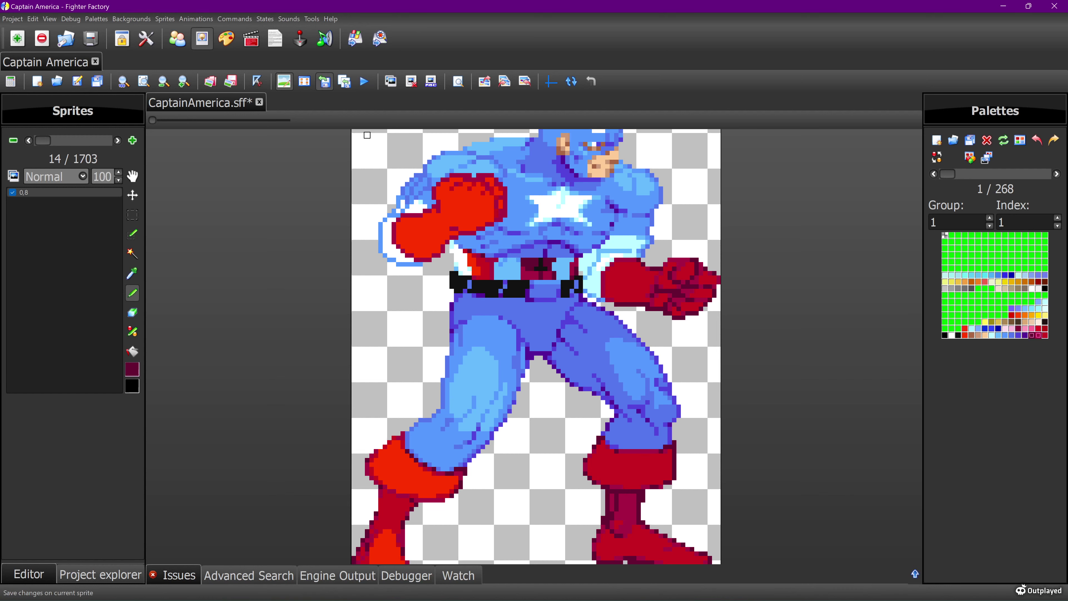
{"action": "left_click", "coordinate": [283, 81]}
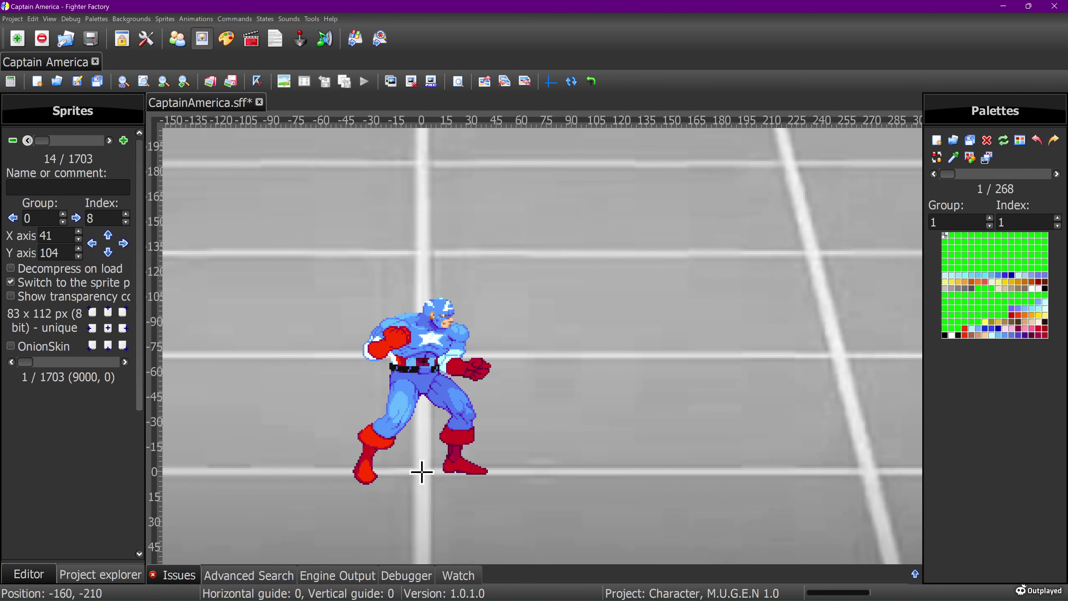
Step: Compare the edited boot with the group 0 sprites of indexes 7 to 10 and save the sprite file
{"action": "left_click", "coordinate": [27, 141]}
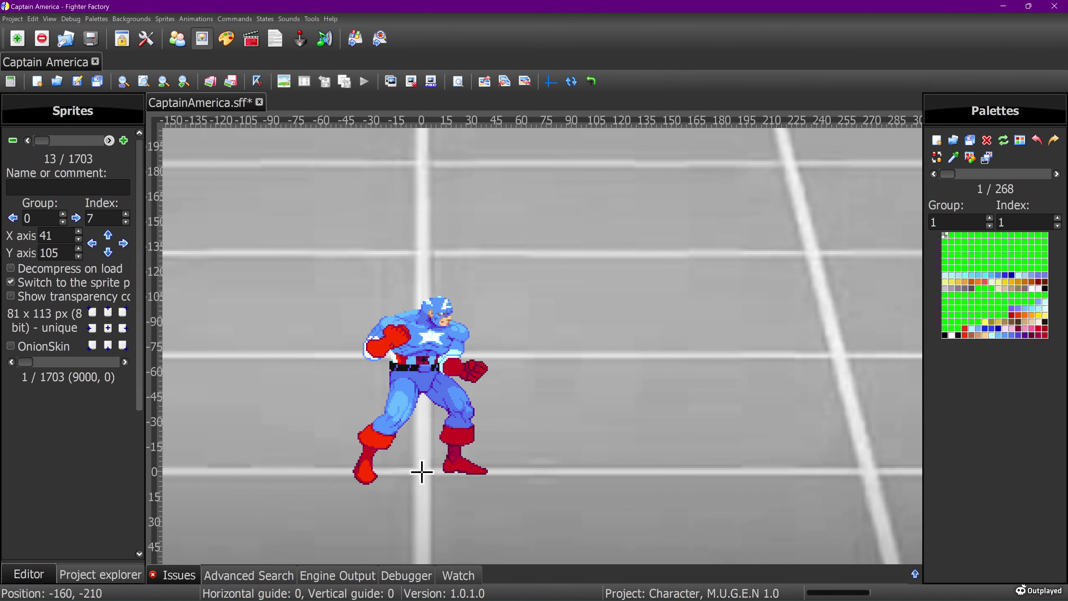
{"action": "left_click", "coordinate": [109, 141]}
{"action": "left_click", "coordinate": [109, 140]}
{"action": "left_click", "coordinate": [109, 140]}
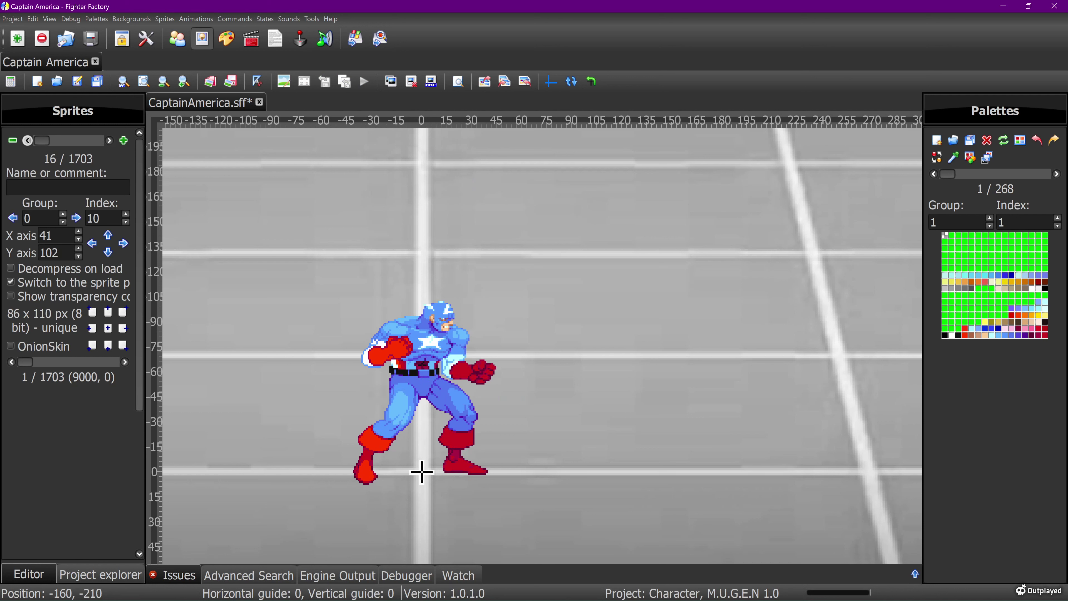
{"action": "left_click", "coordinate": [28, 140]}
{"action": "left_click", "coordinate": [27, 140]}
{"action": "left_click", "coordinate": [27, 140]}
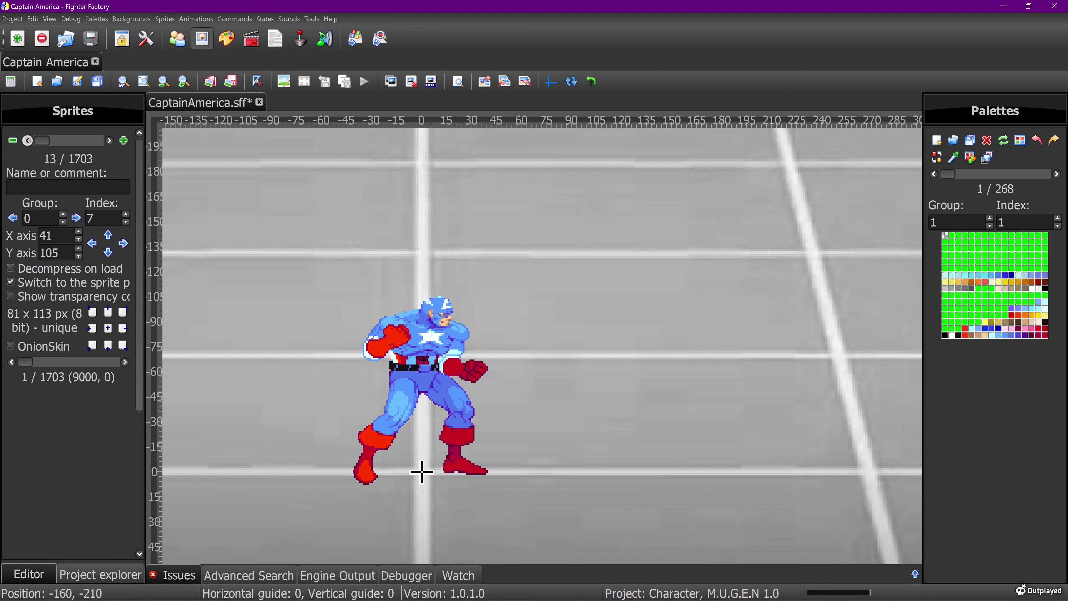
{"action": "left_click", "coordinate": [109, 140]}
{"action": "left_click", "coordinate": [109, 140]}
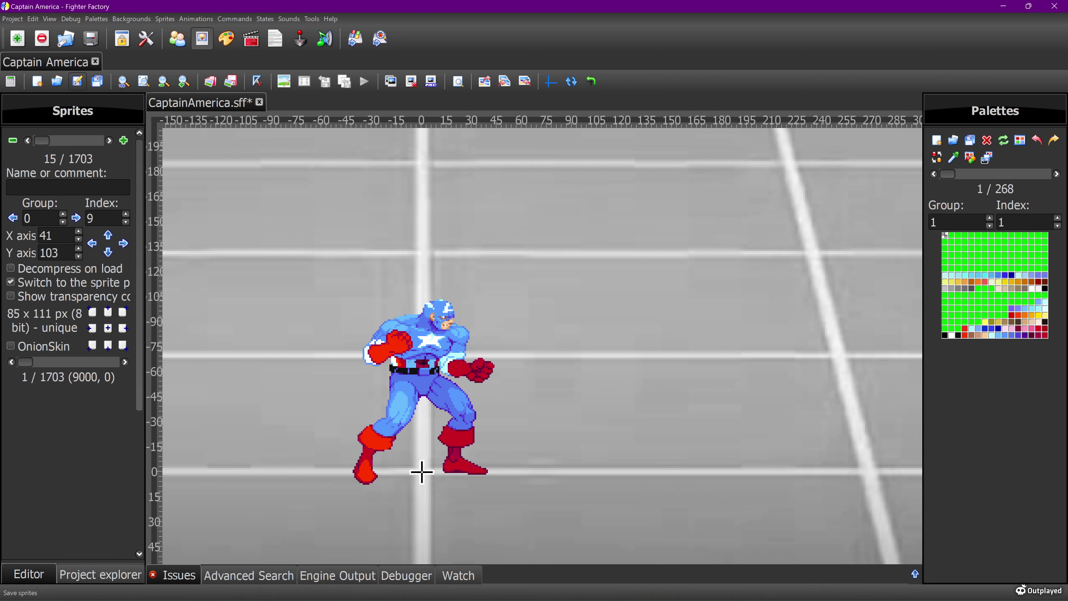
{"action": "left_click", "coordinate": [77, 81]}
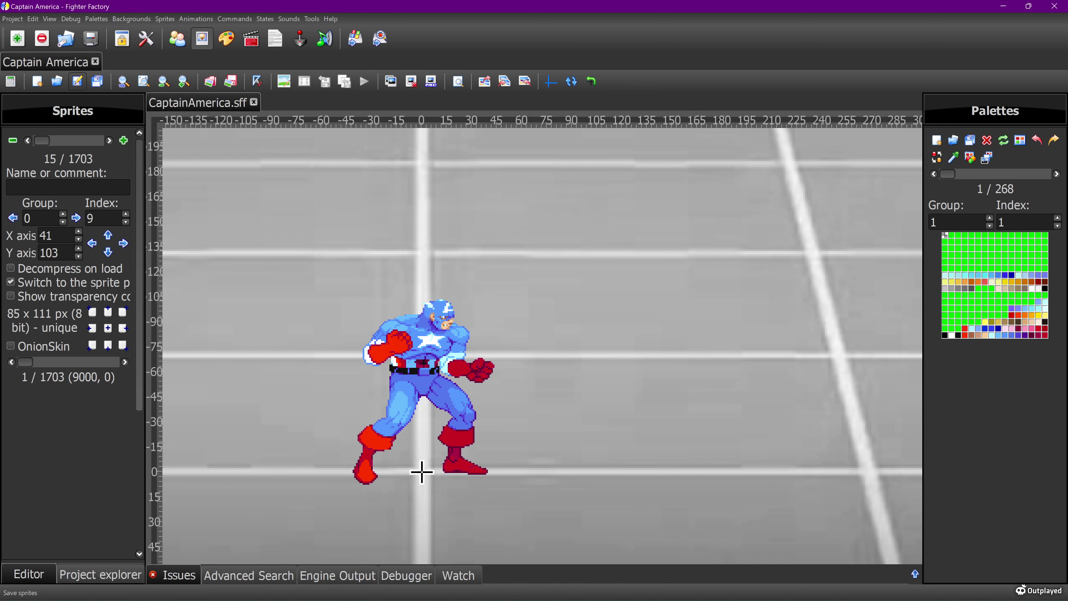
Step: Preview animation 0 from its first frame in the animation editor, then stop playback
{"action": "left_click", "coordinate": [251, 39]}
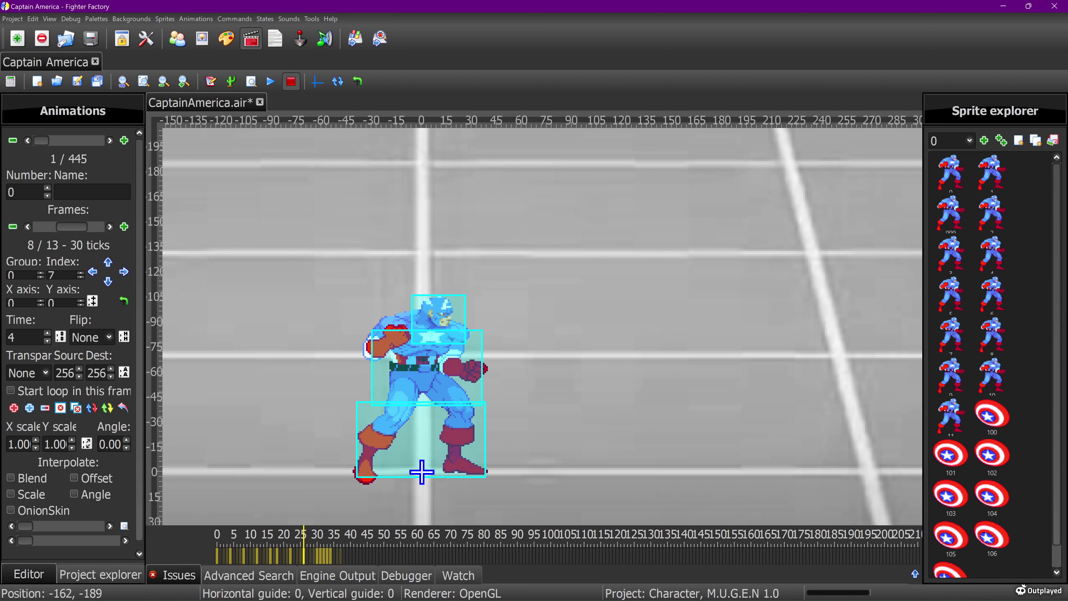
{"action": "left_click_drag", "start_coordinate": [72, 226], "coordinate": [45, 227]}
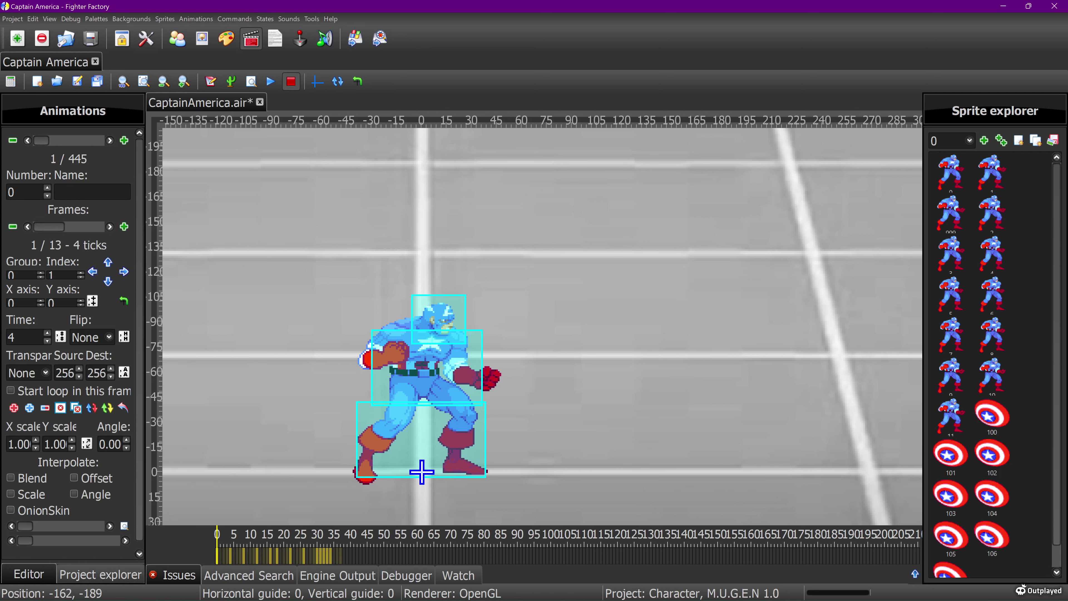
{"action": "left_click", "coordinate": [271, 82]}
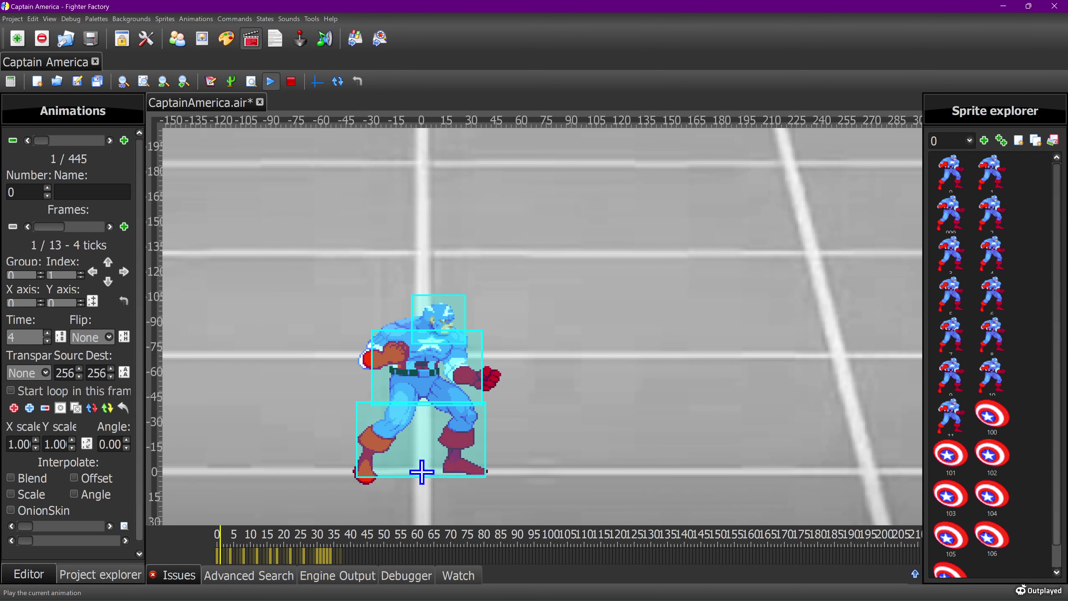
{"action": "left_click", "coordinate": [291, 82]}
Step: Examine the frames of animation 0 one by one, comparing the boots and leg positions between frames 6 and 13
{"action": "left_click", "coordinate": [109, 227]}
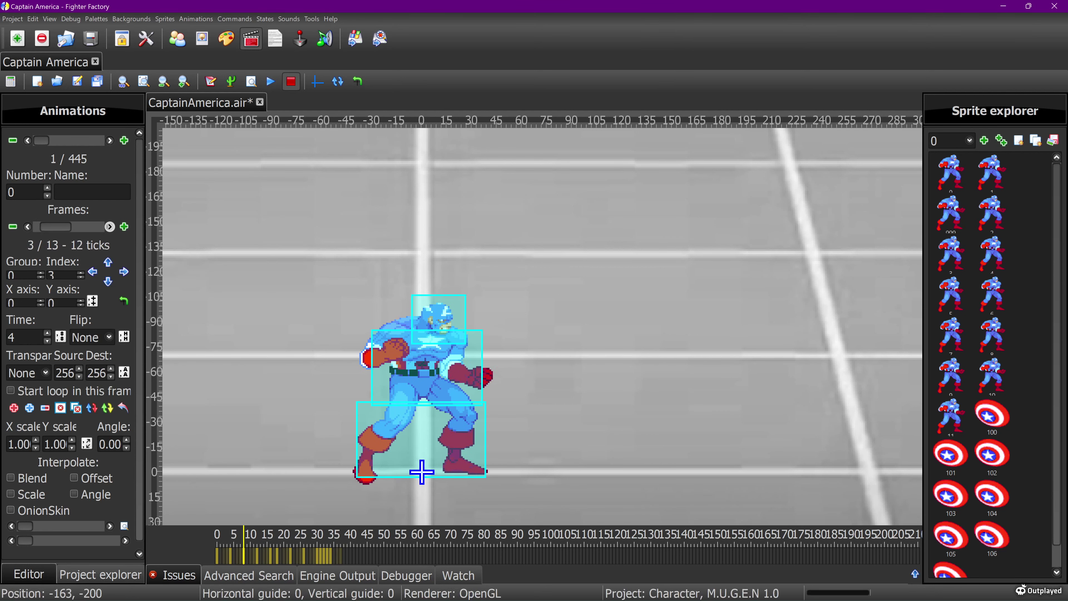
{"action": "left_click", "coordinate": [110, 227]}
{"action": "left_click", "coordinate": [110, 227]}
{"action": "left_click", "coordinate": [110, 227]}
{"action": "left_click", "coordinate": [109, 226]}
{"action": "left_click", "coordinate": [109, 226]}
{"action": "left_click", "coordinate": [109, 227]}
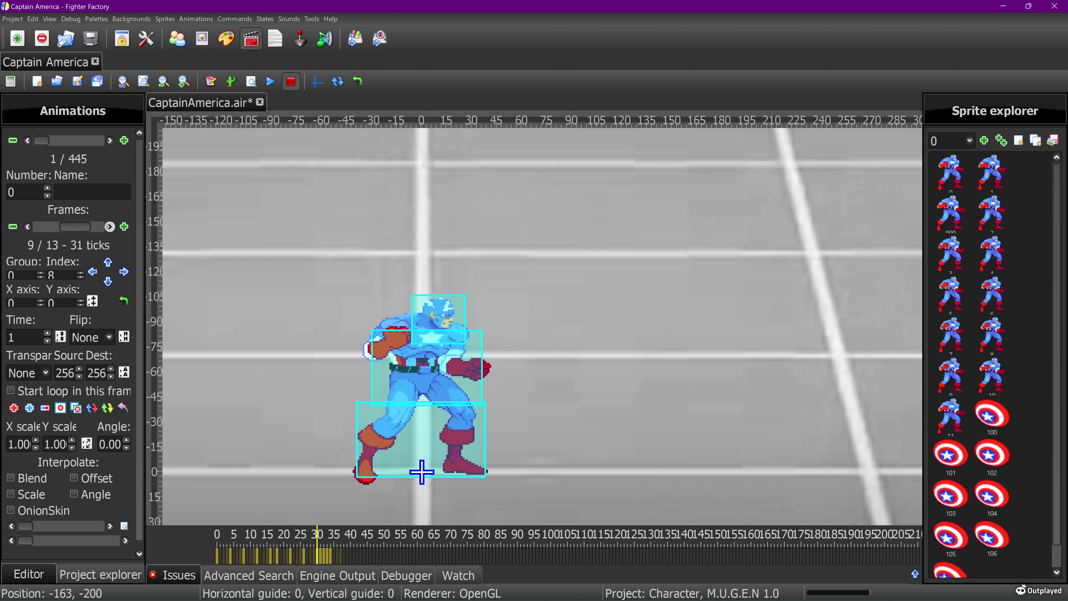
{"action": "left_click", "coordinate": [109, 226]}
{"action": "left_click", "coordinate": [109, 226]}
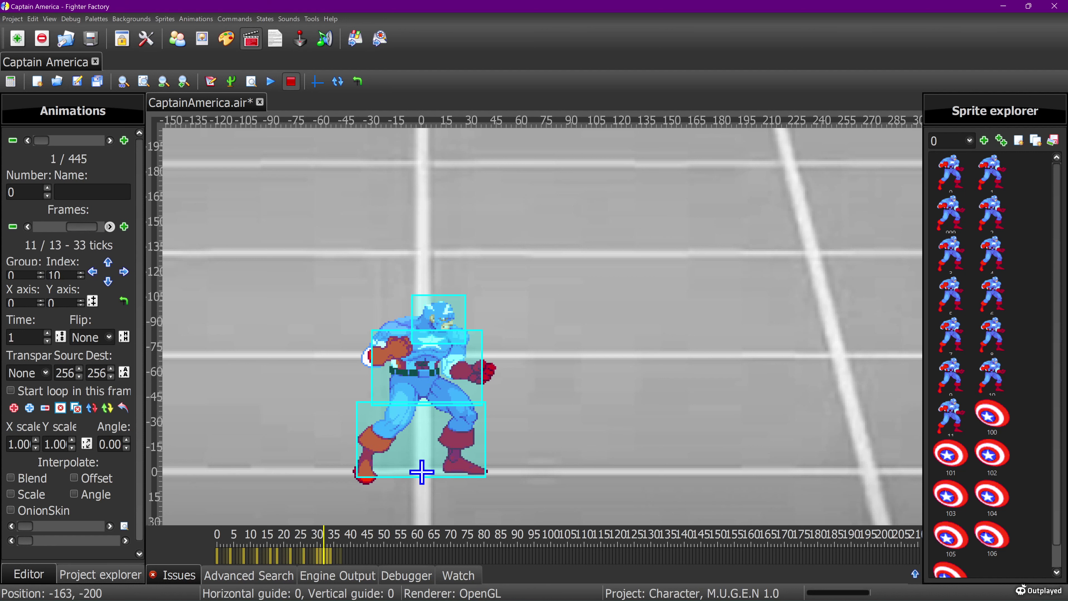
{"action": "left_click", "coordinate": [28, 226]}
{"action": "left_click", "coordinate": [28, 226]}
{"action": "left_click", "coordinate": [28, 227]}
{"action": "left_click", "coordinate": [28, 227]}
{"action": "left_click", "coordinate": [28, 226]}
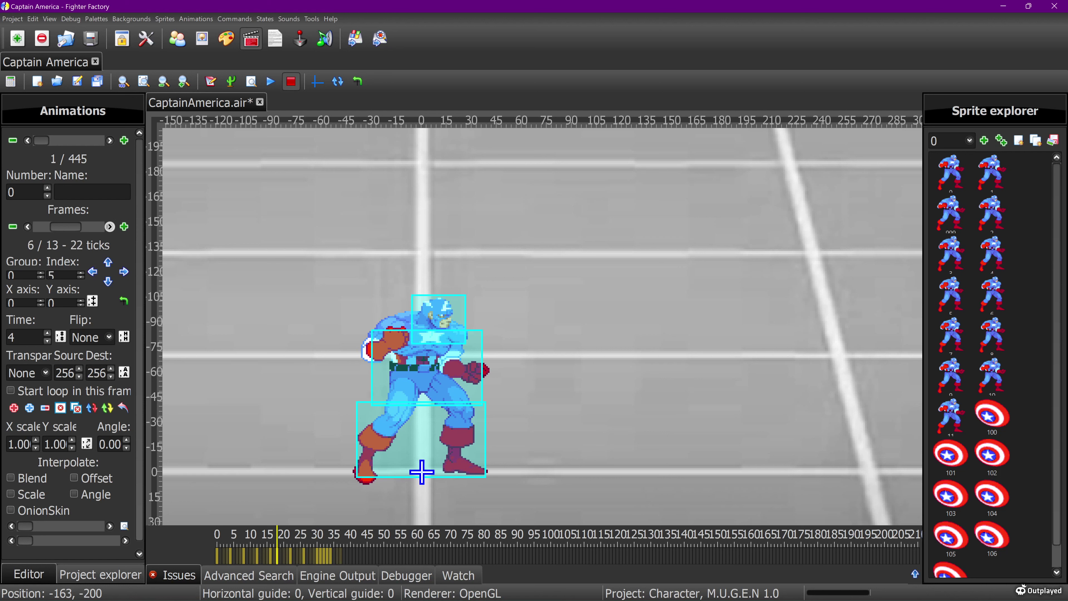
{"action": "left_click", "coordinate": [109, 227]}
{"action": "left_click", "coordinate": [109, 226]}
{"action": "left_click", "coordinate": [109, 226]}
{"action": "left_click", "coordinate": [109, 226]}
{"action": "left_click", "coordinate": [109, 227]}
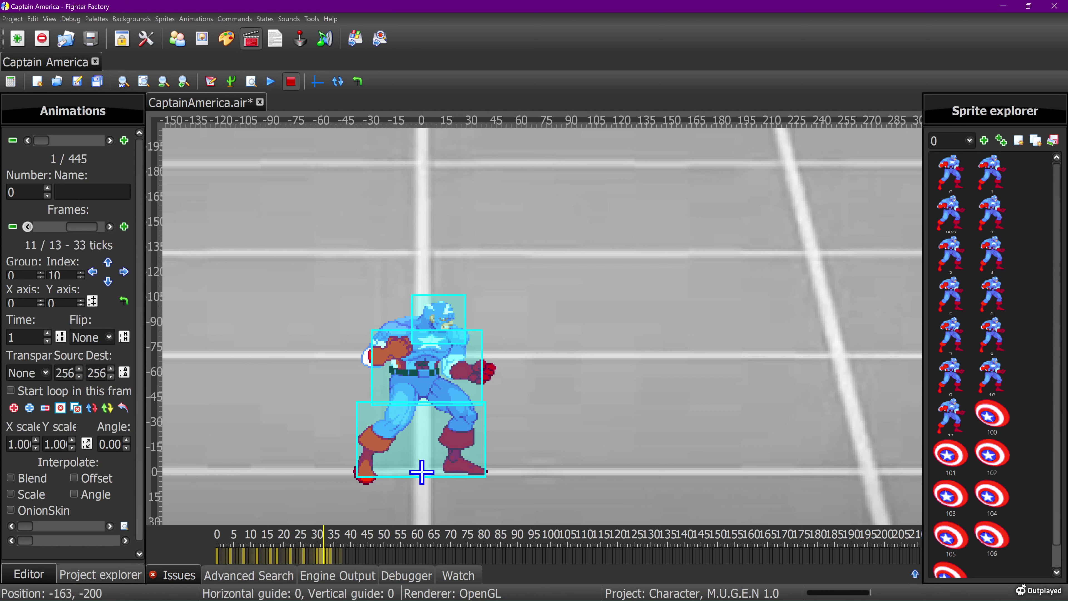
{"action": "left_click", "coordinate": [27, 227]}
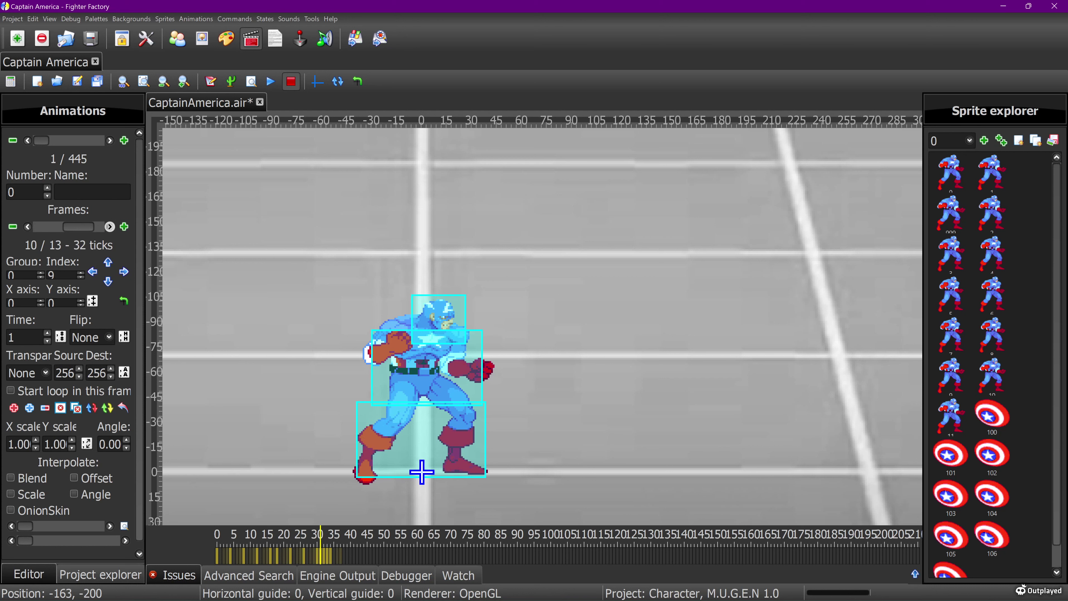
{"action": "left_click", "coordinate": [109, 227]}
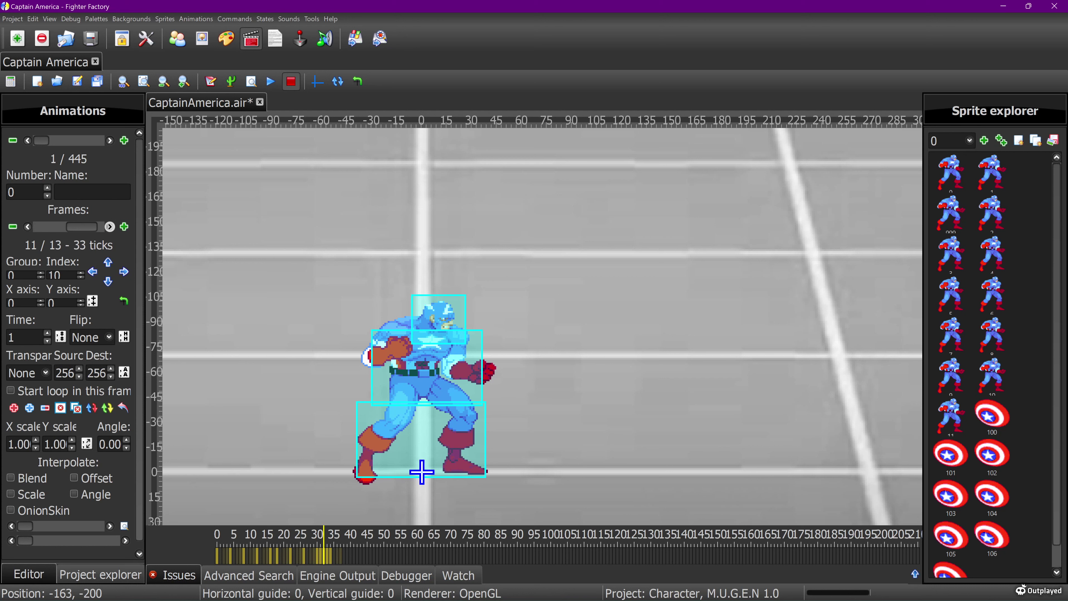
{"action": "left_click", "coordinate": [110, 226]}
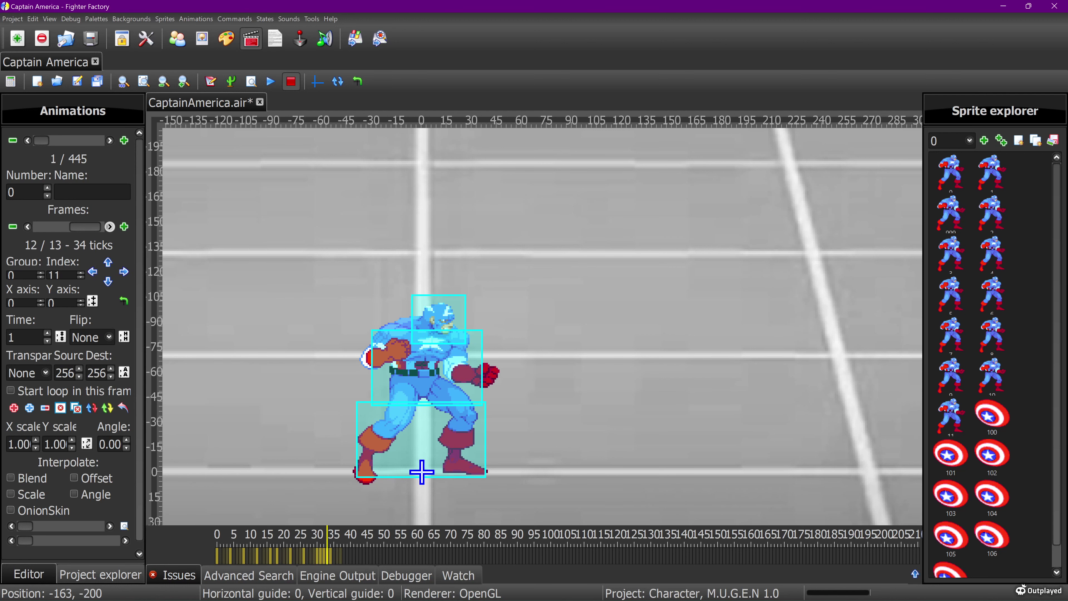
{"action": "left_click", "coordinate": [109, 226]}
Step: Open group 0, index 11 sprite for image editing and paste a copy of its boot-cuff band one pixel lower
{"action": "left_click", "coordinate": [27, 226]}
{"action": "left_click", "coordinate": [202, 39]}
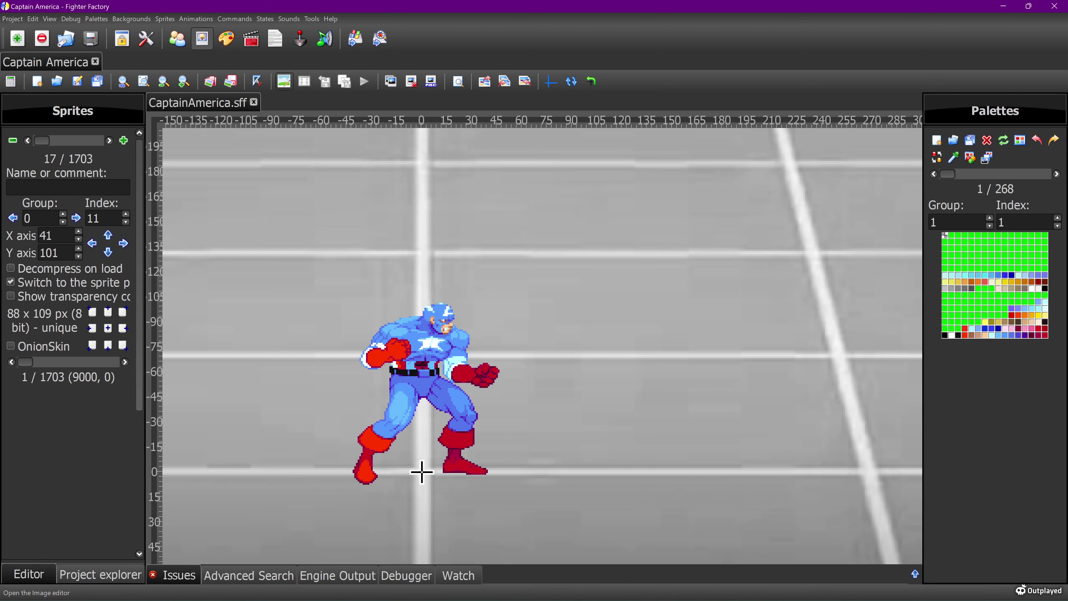
{"action": "left_click", "coordinate": [284, 82]}
{"action": "left_click", "coordinate": [132, 215]}
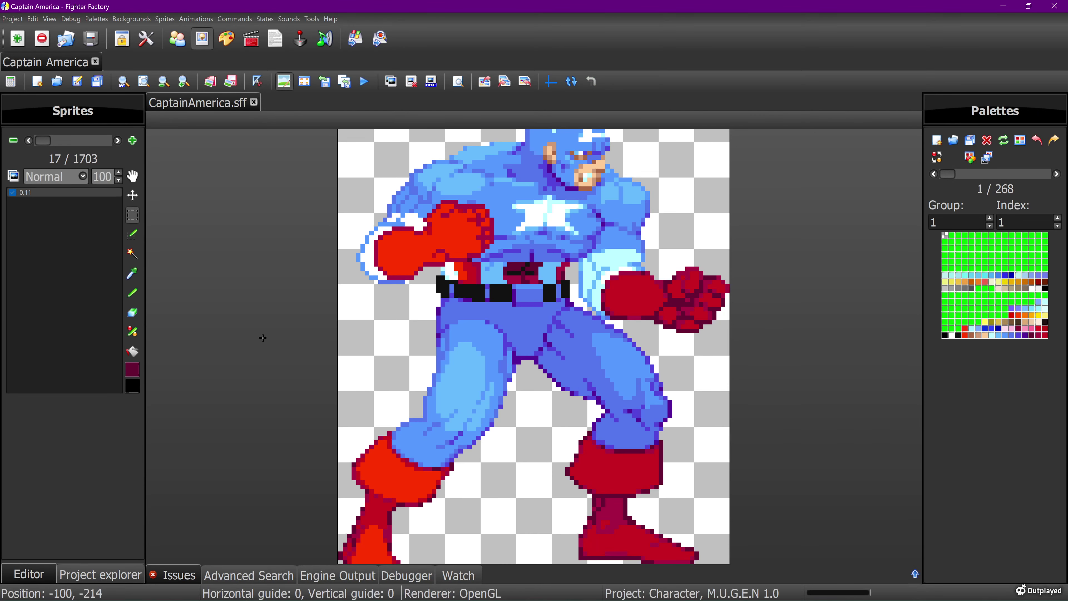
{"action": "left_click_drag", "start_coordinate": [347, 453], "coordinate": [735, 506]}
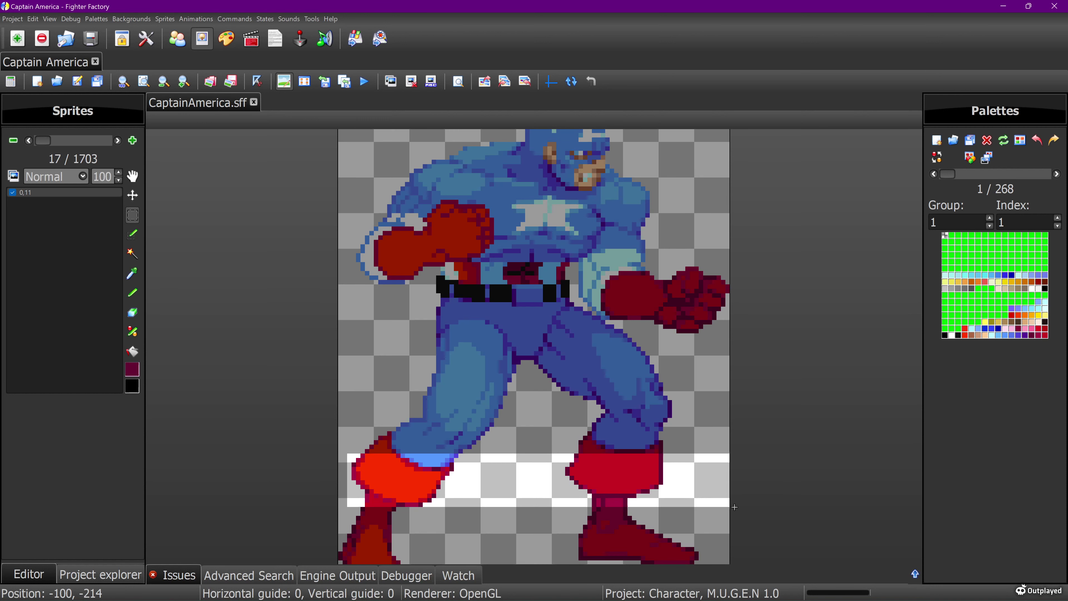
{"action": "key", "text": "ctrl+v"}
{"action": "key", "text": "Down"}
Step: Erase the pasted layer's excess pixels around the front boot's shaft, keep the sprite changes and save the sprite file
{"action": "left_click", "coordinate": [133, 215]}
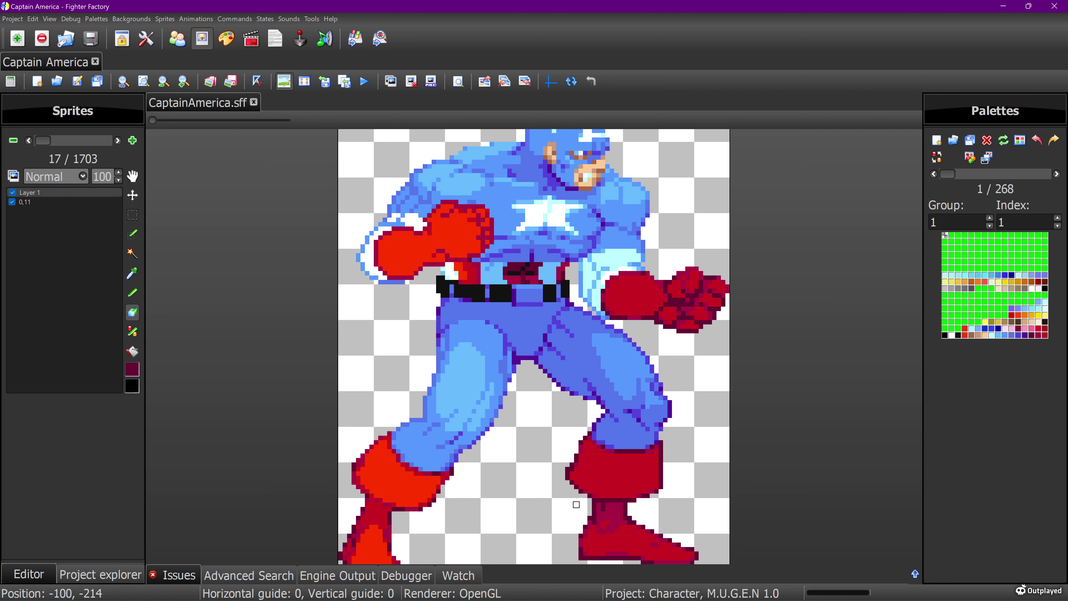
{"action": "left_click_drag", "start_coordinate": [602, 508], "coordinate": [598, 509]}
{"action": "left_click_drag", "start_coordinate": [152, 120], "coordinate": [157, 120]}
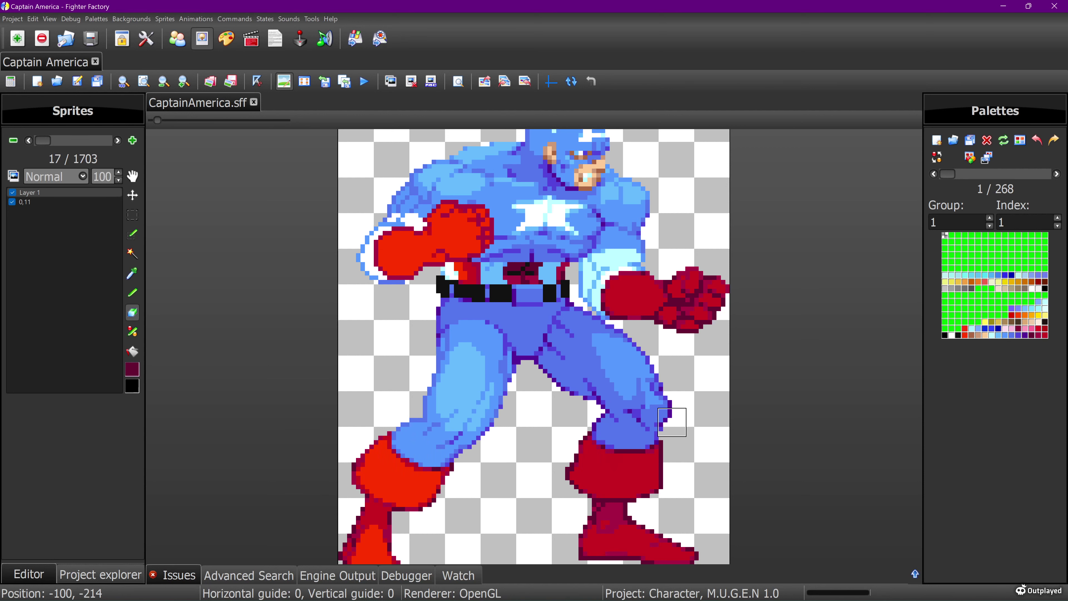
{"action": "left_click", "coordinate": [324, 81]}
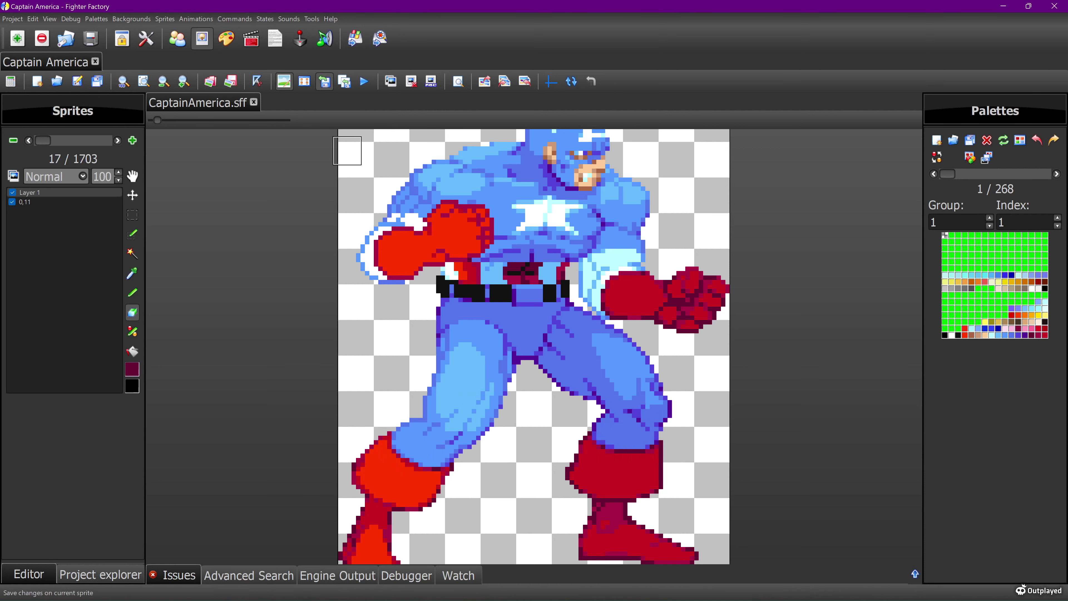
{"action": "left_click", "coordinate": [284, 82]}
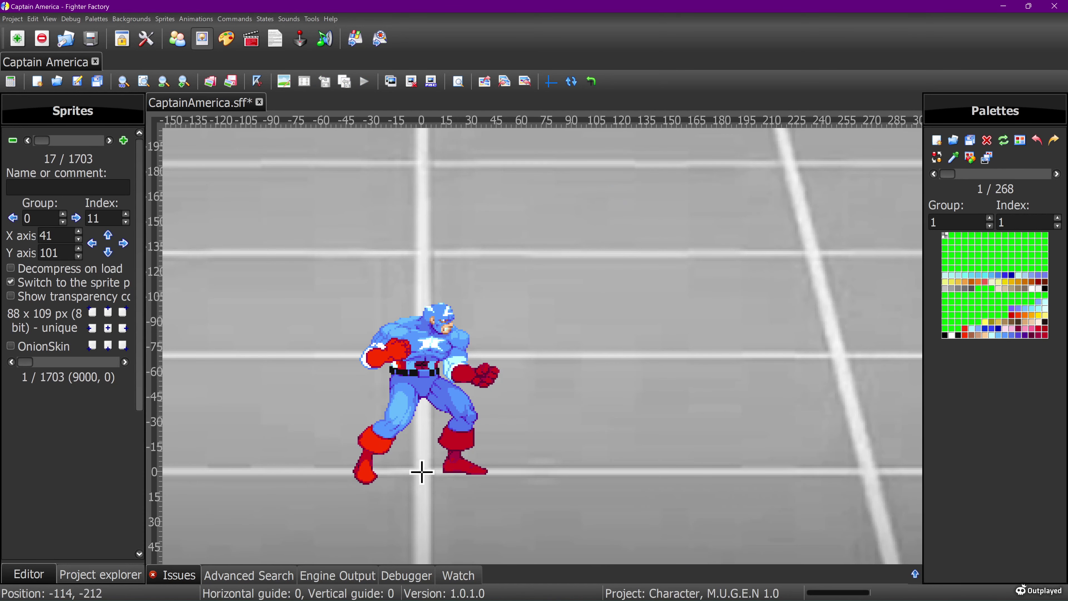
{"action": "key", "text": "ctrl+s"}
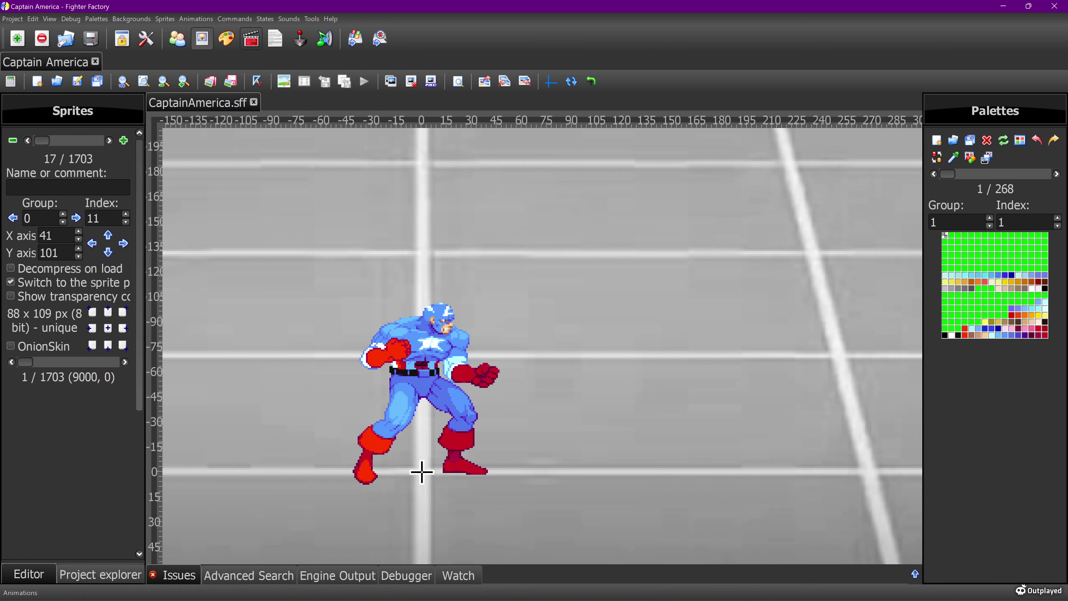
Step: Preview animation 0 in the animation editor, then examine its frames one by one from frame 5 to 13
{"action": "left_click", "coordinate": [251, 39]}
{"action": "left_click", "coordinate": [270, 81]}
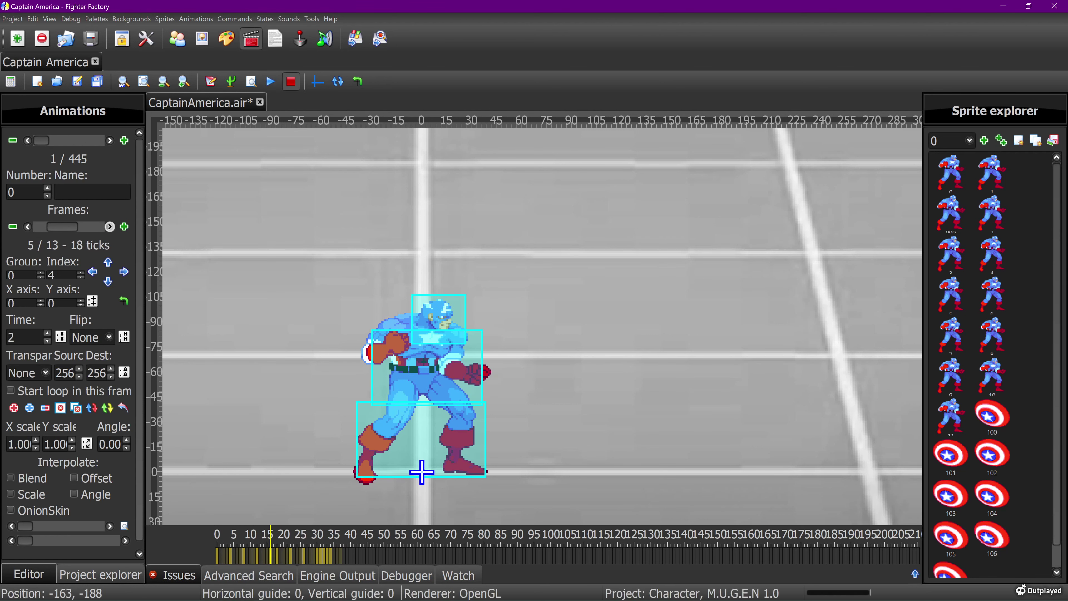
{"action": "left_click", "coordinate": [110, 227]}
{"action": "left_click", "coordinate": [110, 226]}
{"action": "left_click", "coordinate": [109, 227]}
{"action": "left_click", "coordinate": [110, 227]}
{"action": "left_click", "coordinate": [110, 226]}
{"action": "left_click", "coordinate": [110, 227]}
{"action": "left_click", "coordinate": [110, 226]}
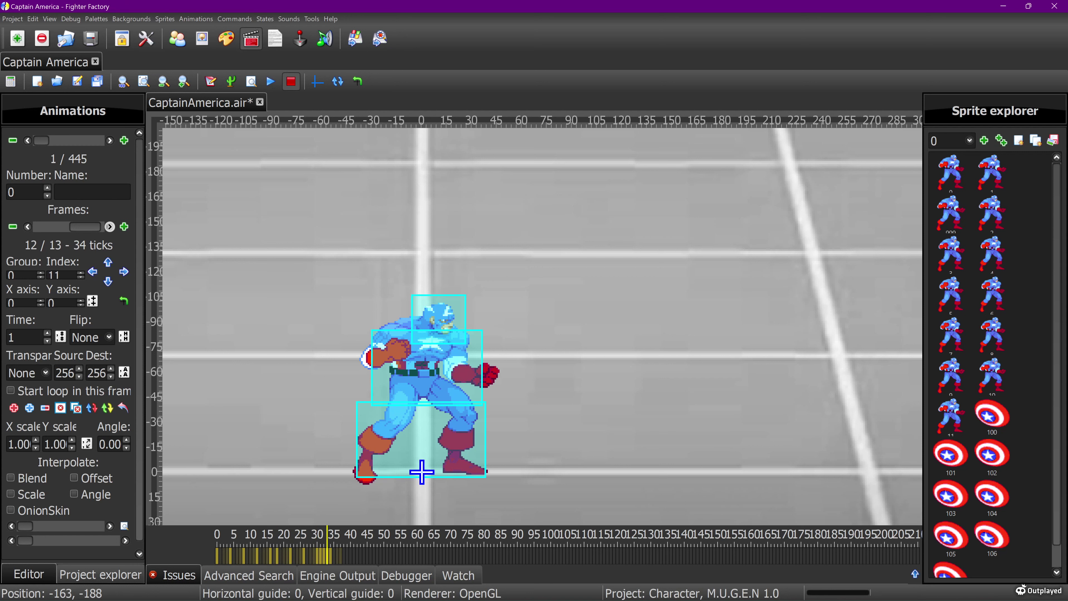
{"action": "left_click", "coordinate": [109, 226]}
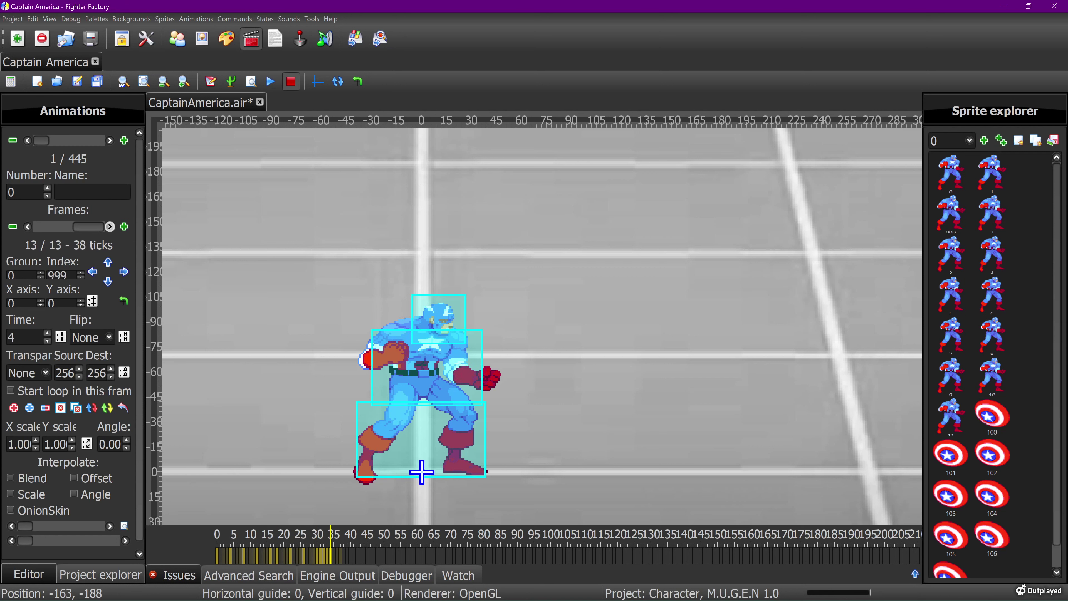
Step: Compare frames 12, 13 and 1 of animation 0 to check the transition at its loop point
{"action": "left_click", "coordinate": [28, 227]}
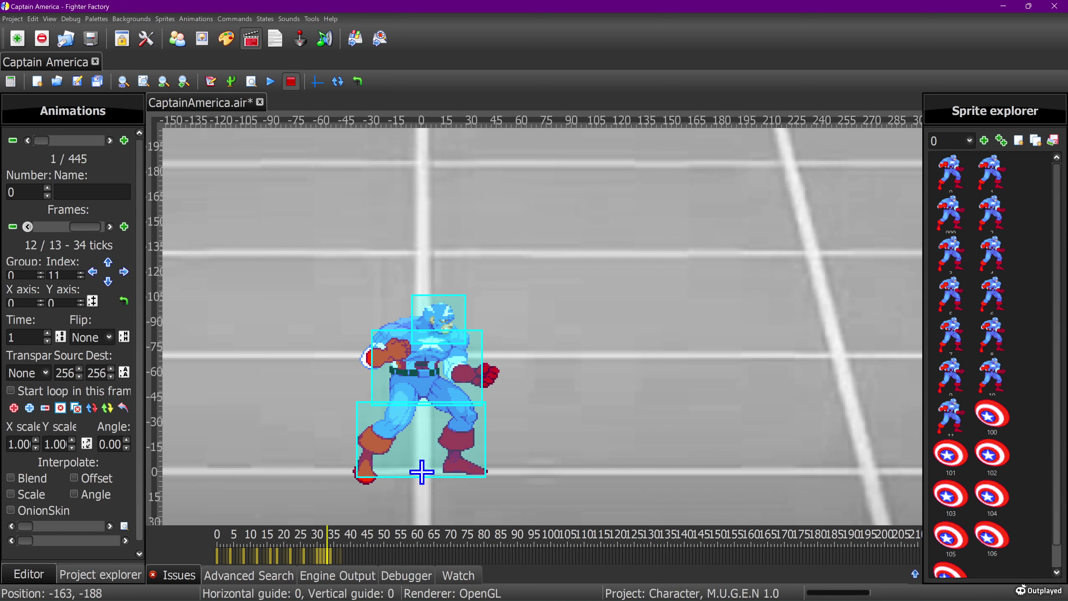
{"action": "left_click", "coordinate": [109, 227]}
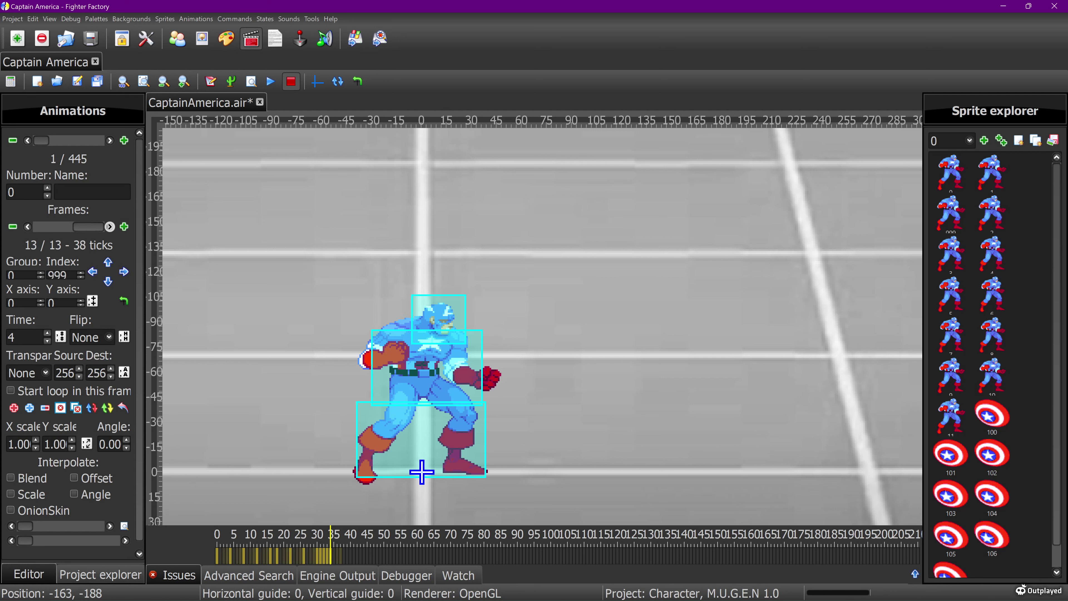
{"action": "left_click", "coordinate": [109, 227]}
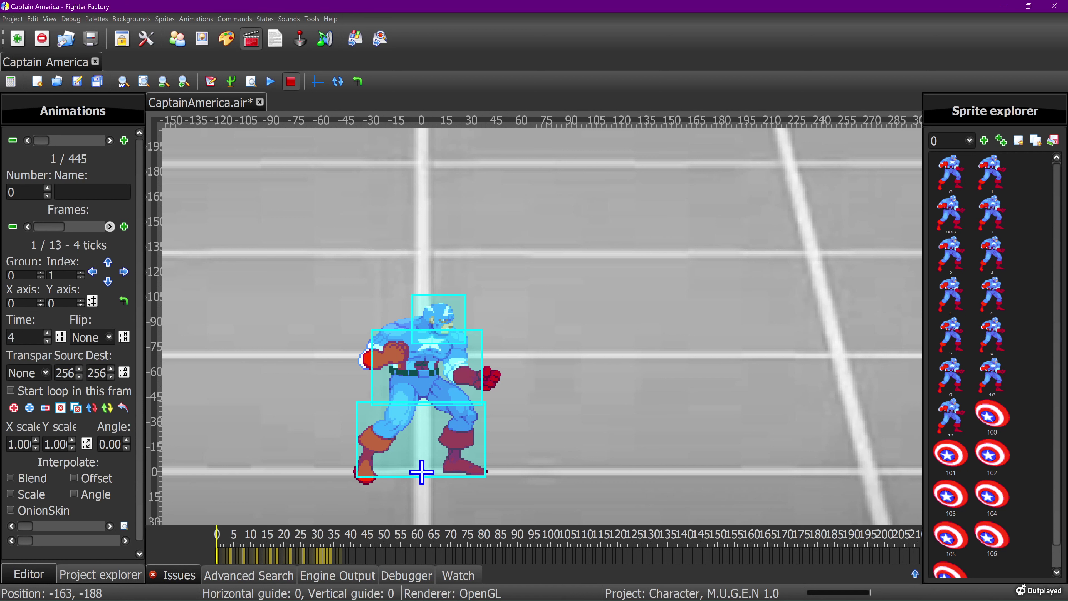
{"action": "left_click_drag", "start_coordinate": [51, 226], "coordinate": [93, 226]}
{"action": "left_click", "coordinate": [27, 227]}
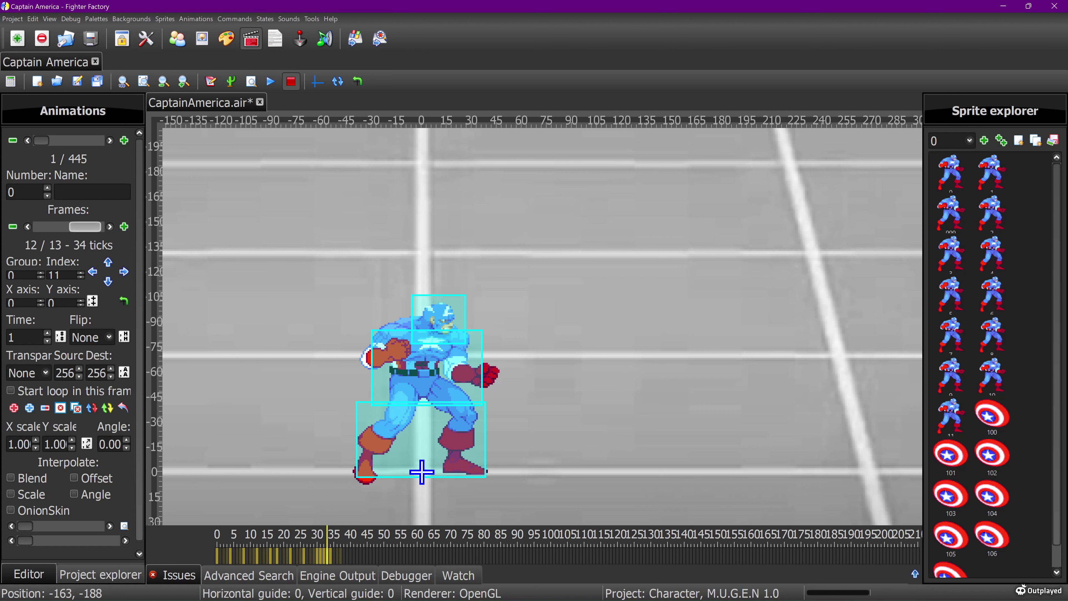
{"action": "left_click_drag", "start_coordinate": [85, 226], "coordinate": [49, 227]}
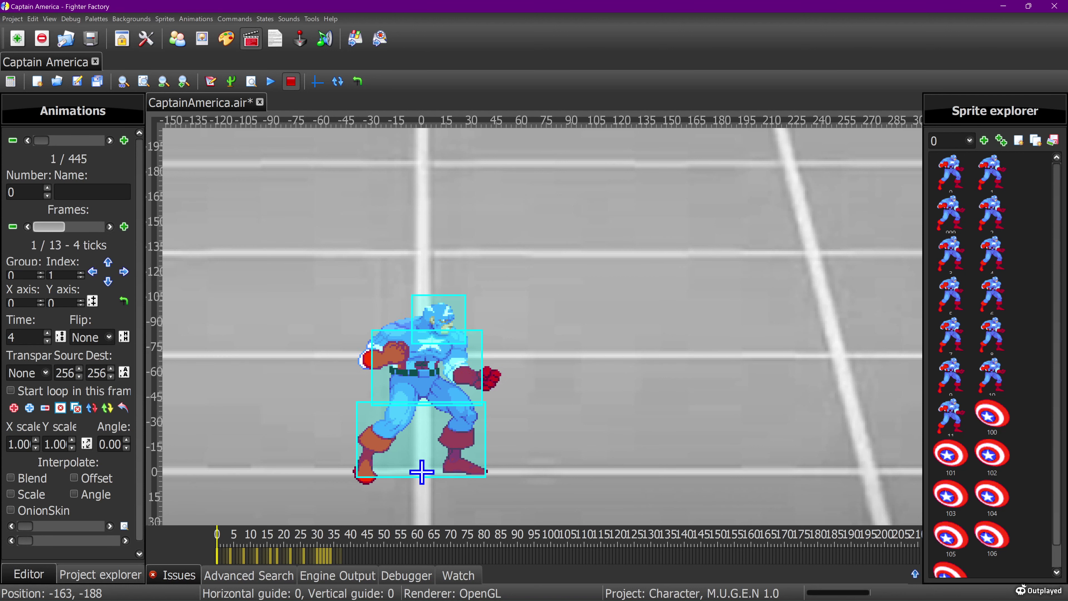
Step: Compare the group 0 sprites of indexes 0 and 1 in the sprite editor
{"action": "left_click", "coordinate": [202, 39]}
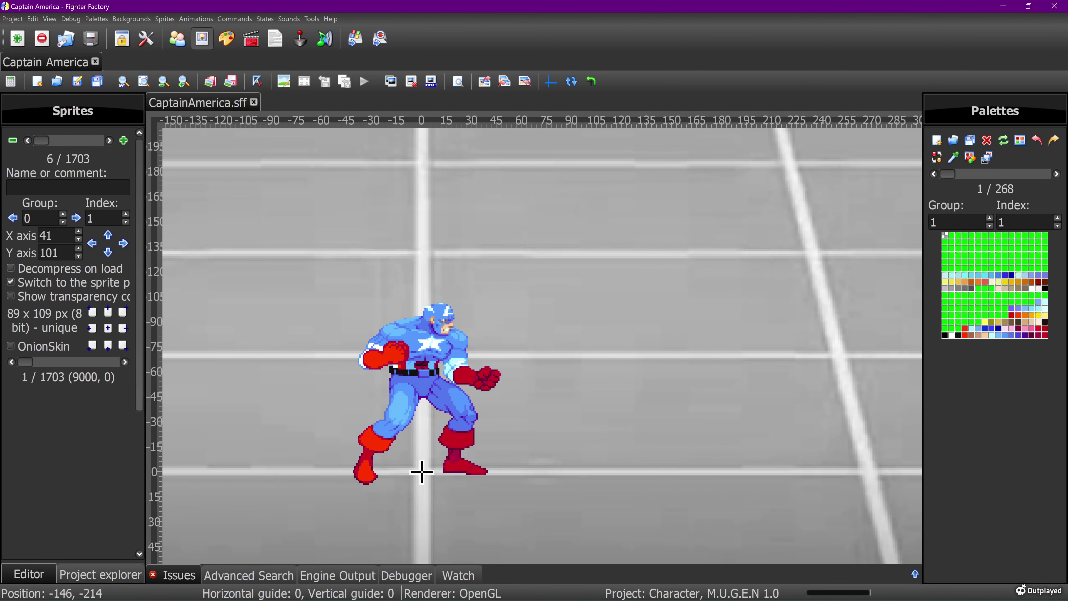
{"action": "key", "text": "Left"}
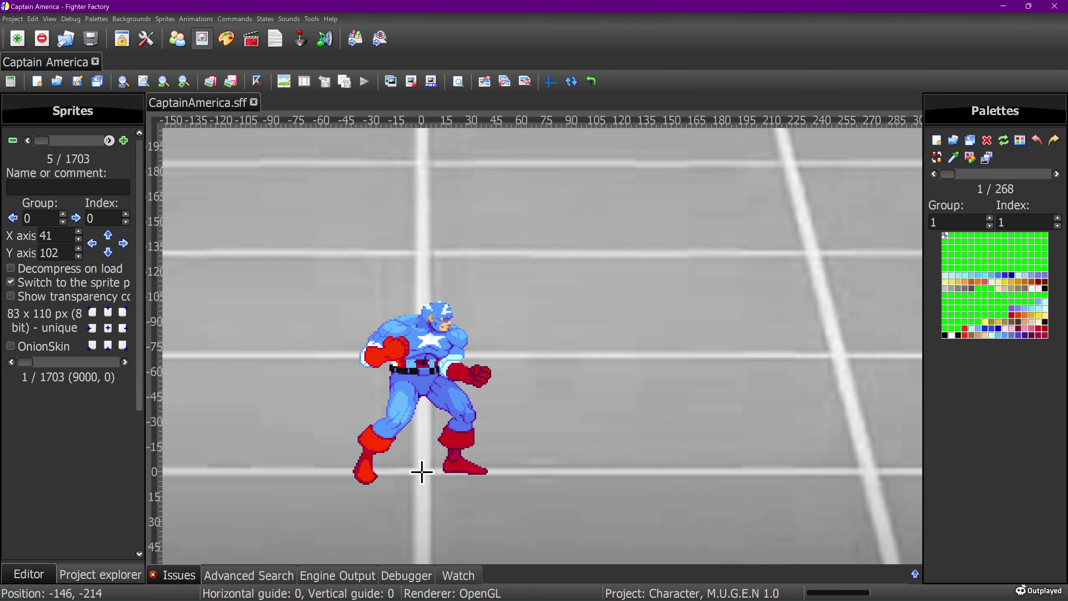
{"action": "key", "text": "Right"}
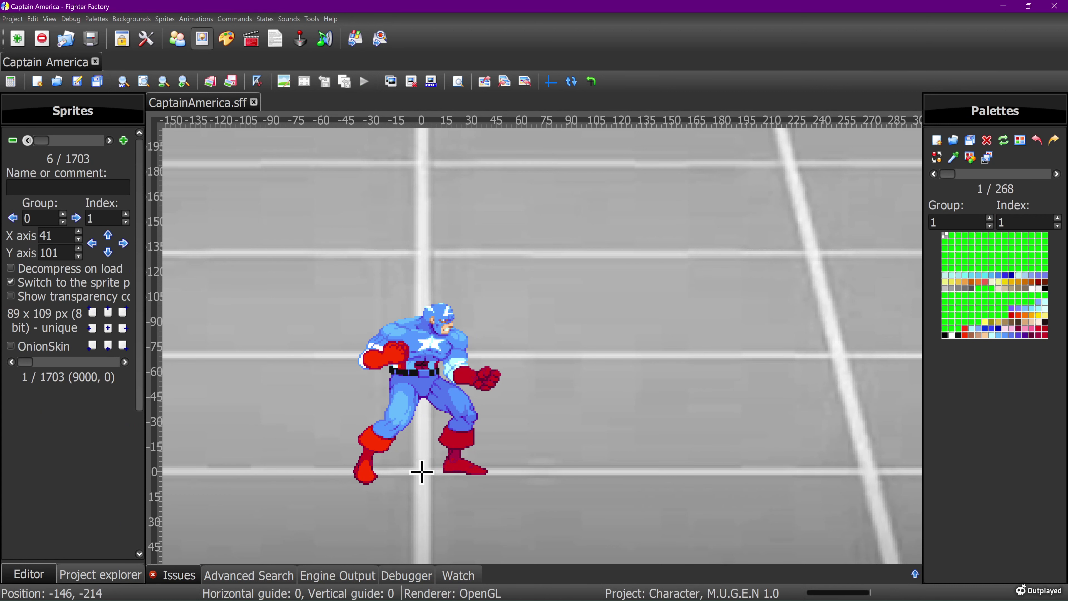
{"action": "key", "text": "Left"}
{"action": "key", "text": "Left"}
{"action": "left_click", "coordinate": [109, 140]}
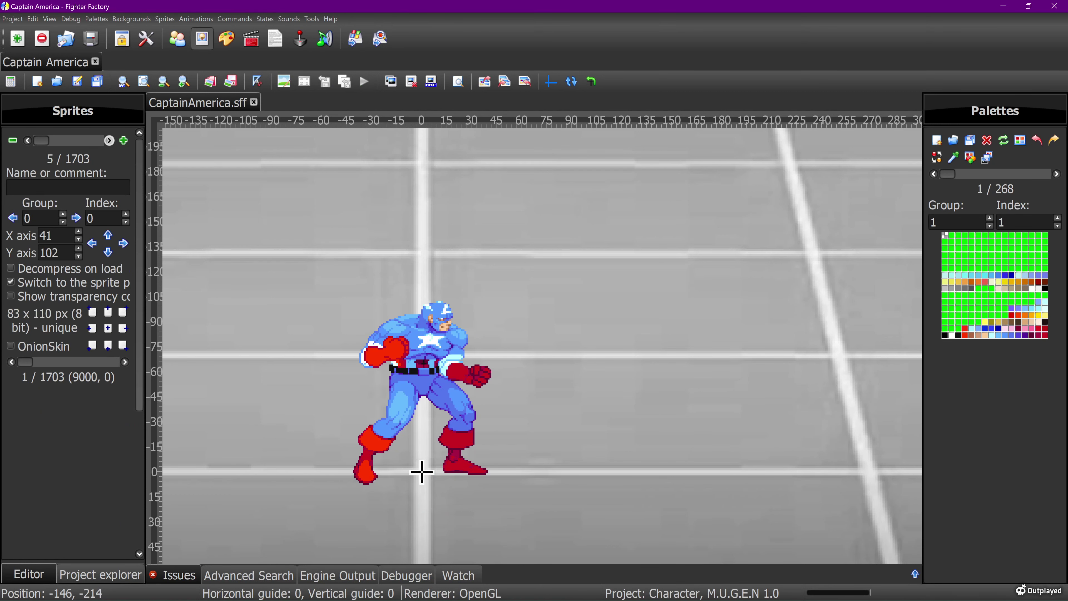
Step: Copy the first frame line, 0,1, 0,0, 4, in the code of animation 0
{"action": "left_click", "coordinate": [251, 38]}
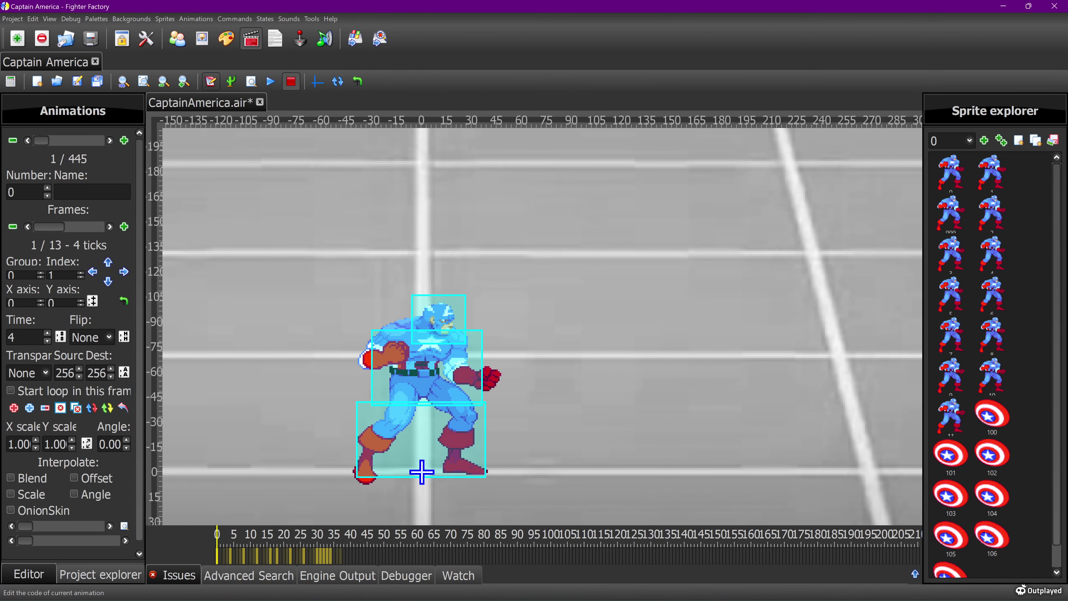
{"action": "left_click", "coordinate": [210, 82]}
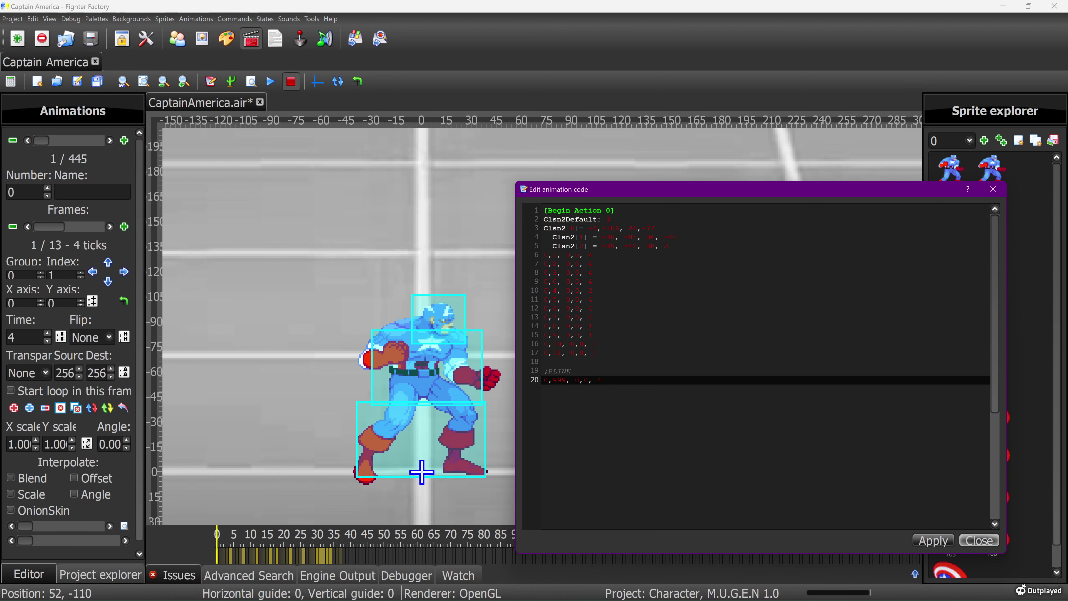
{"action": "left_click", "coordinate": [593, 255]}
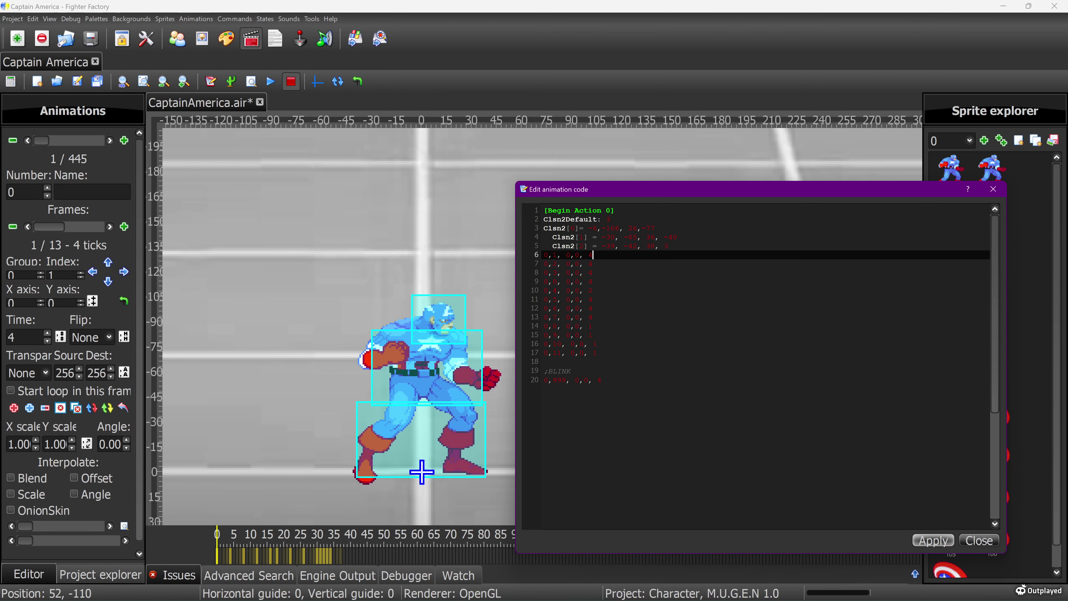
{"action": "key", "text": "shift+Home"}
{"action": "key", "text": "shift+Left"}
{"action": "right_click", "coordinate": [673, 247]}
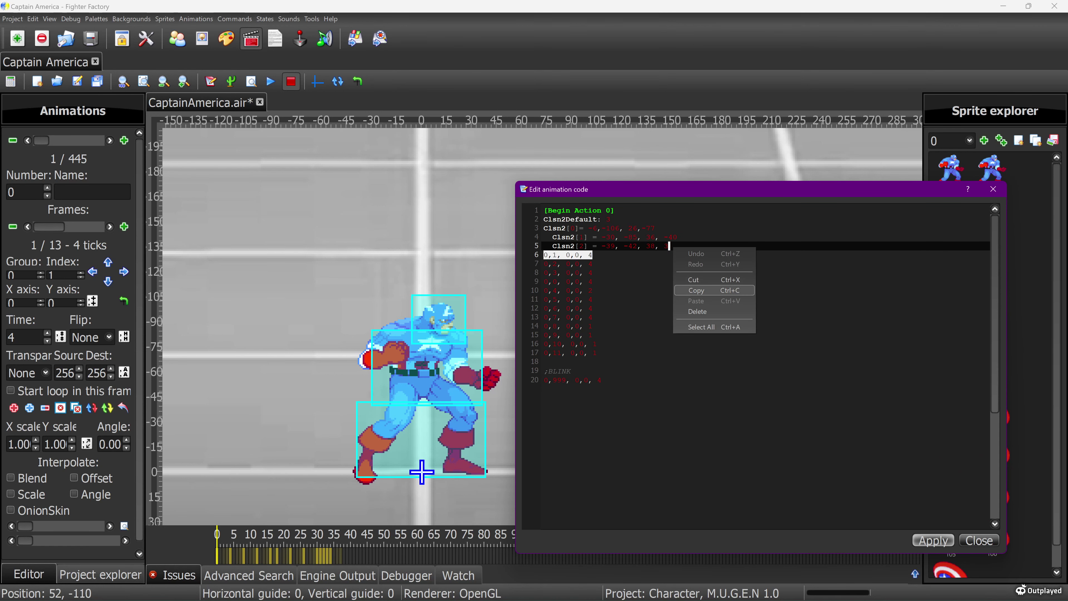
{"action": "left_click", "coordinate": [689, 290]}
Step: Paste the copied line ahead of the first frame, set its sprite index to 0 and apply the animation code
{"action": "key", "text": "Left"}
{"action": "key", "text": "Menu"}
{"action": "key", "text": "Down"}
{"action": "key", "text": "Down"}
{"action": "key", "text": "Down"}
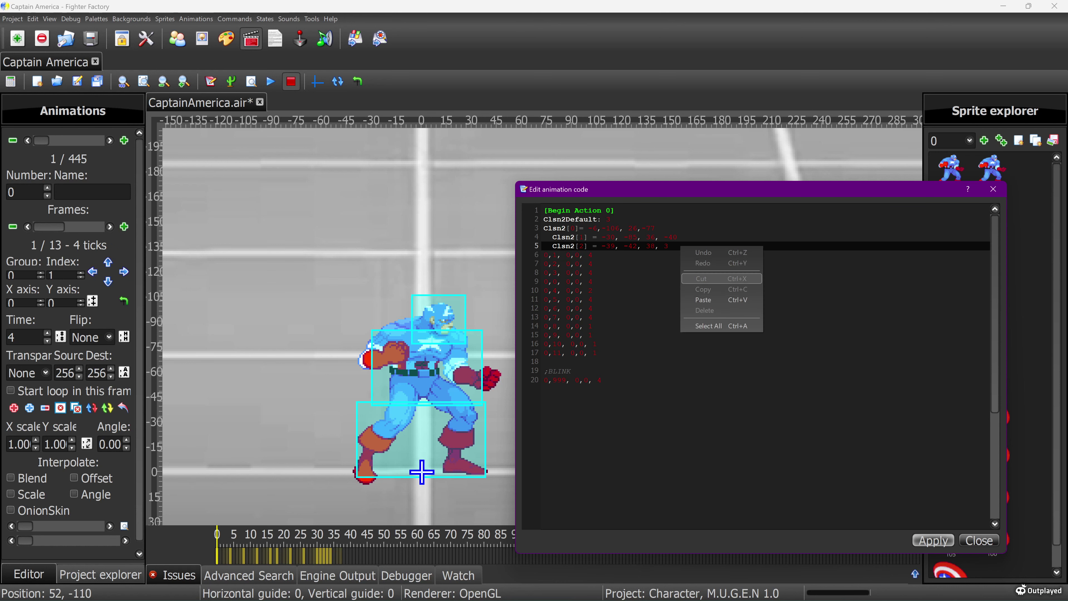
{"action": "key", "text": "Return"}
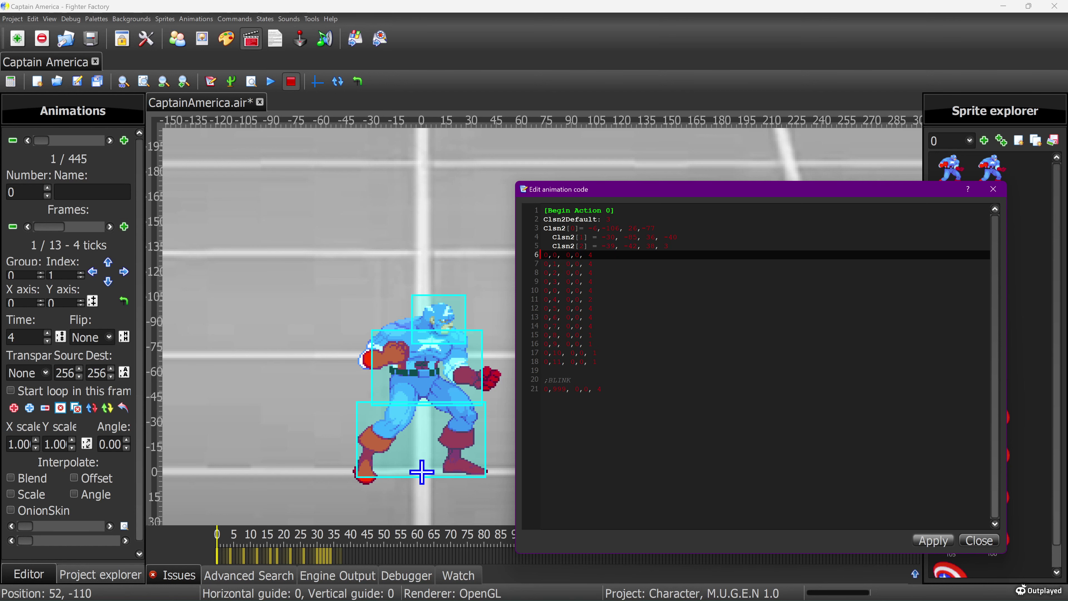
{"action": "left_click", "coordinate": [933, 540]}
{"action": "left_click", "coordinate": [978, 540]}
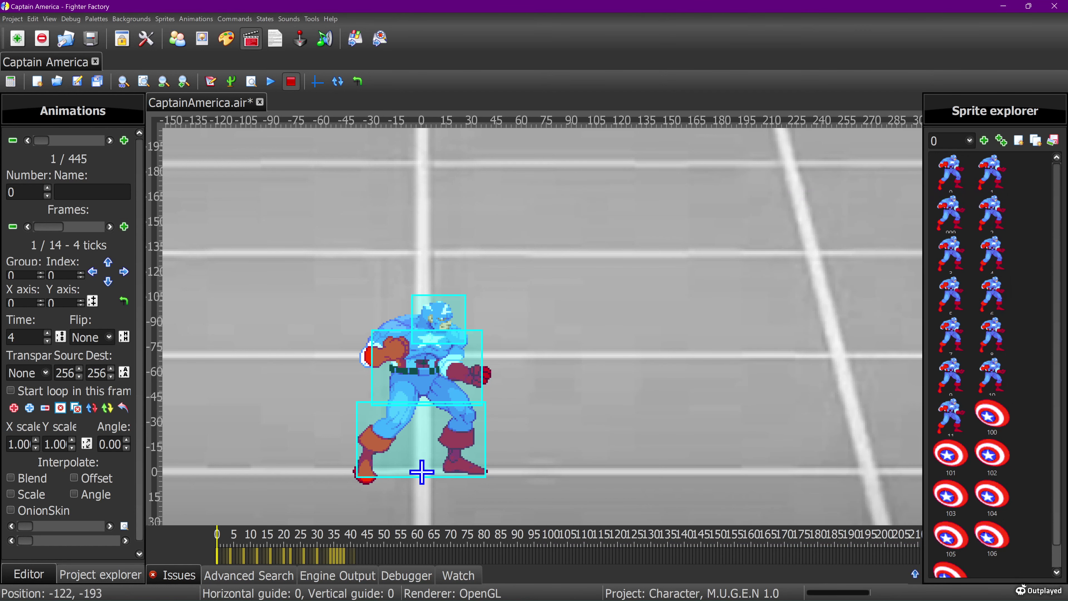
Step: Preview animation 0 with the added frame, then step through its opening frames back to the first
{"action": "left_click", "coordinate": [271, 82]}
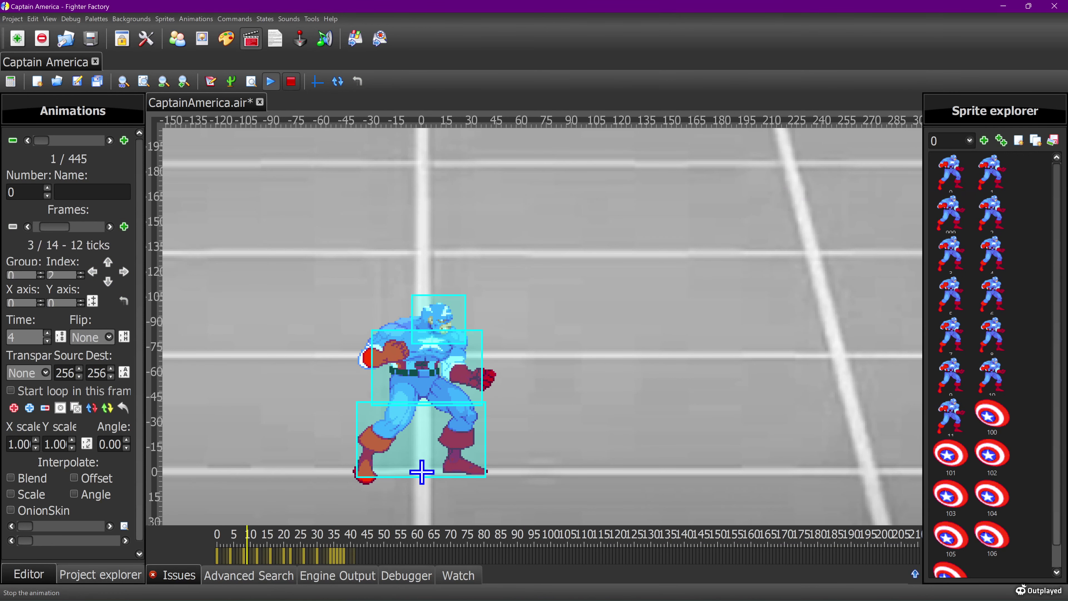
{"action": "left_click", "coordinate": [290, 81]}
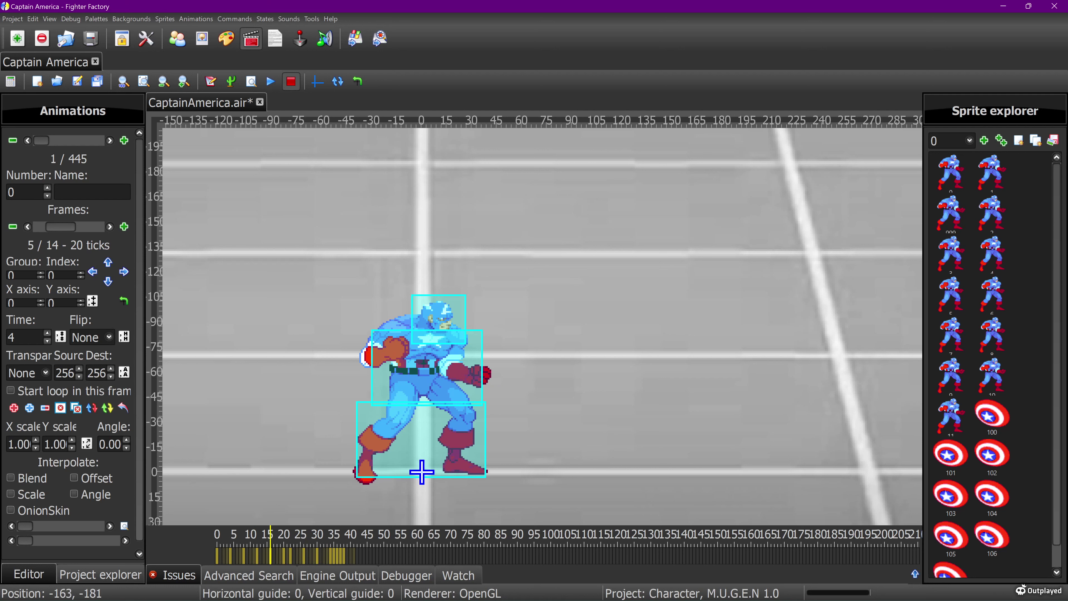
{"action": "left_click_drag", "start_coordinate": [60, 227], "coordinate": [57, 227]}
{"action": "key", "text": "Right"}
{"action": "key", "text": "Right"}
{"action": "key", "text": "Right"}
{"action": "key", "text": "Left"}
{"action": "key", "text": "Left"}
{"action": "key", "text": "Left"}
{"action": "key", "text": "Left"}
{"action": "key", "text": "Left"}
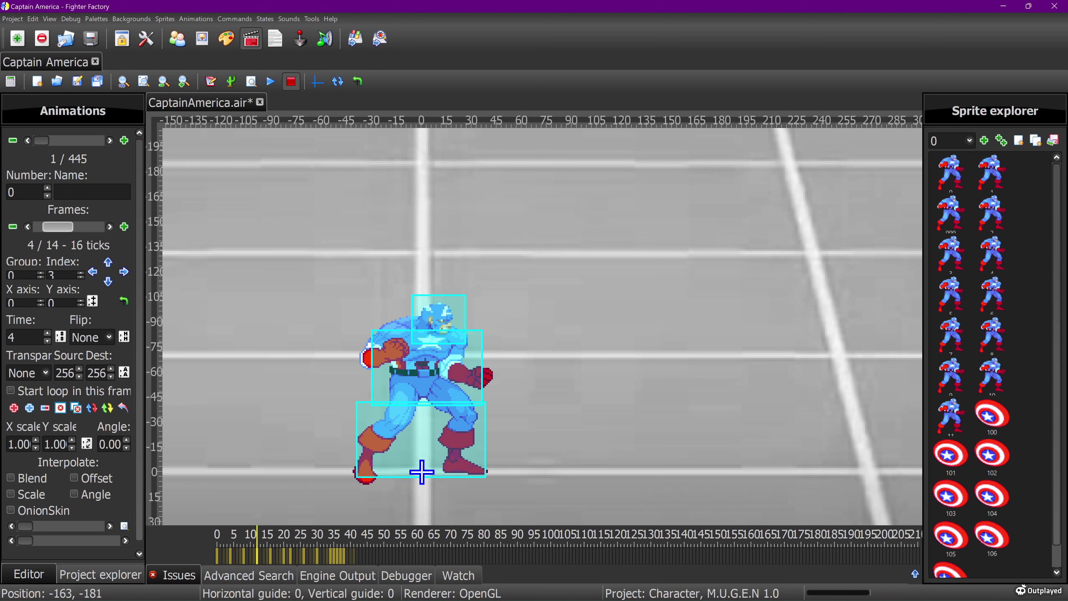
{"action": "key", "text": "Left"}
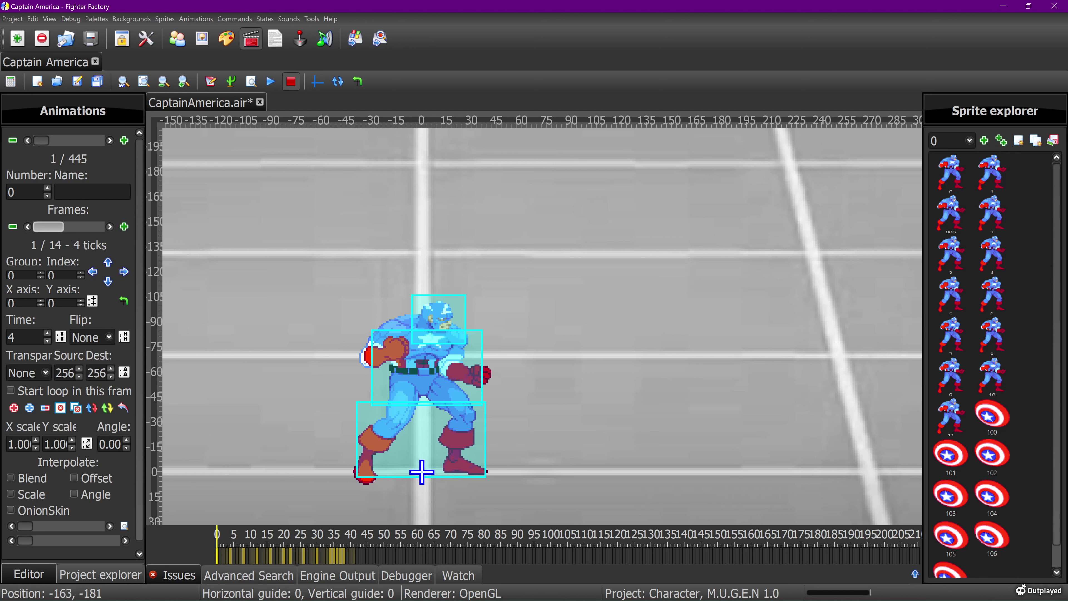
Step: Compare the arm and body positions between frame 1 and the frames around frame 4 of animation 0
{"action": "key", "text": "Right"}
{"action": "key", "text": "Right"}
{"action": "key", "text": "Right"}
{"action": "key", "text": "Right"}
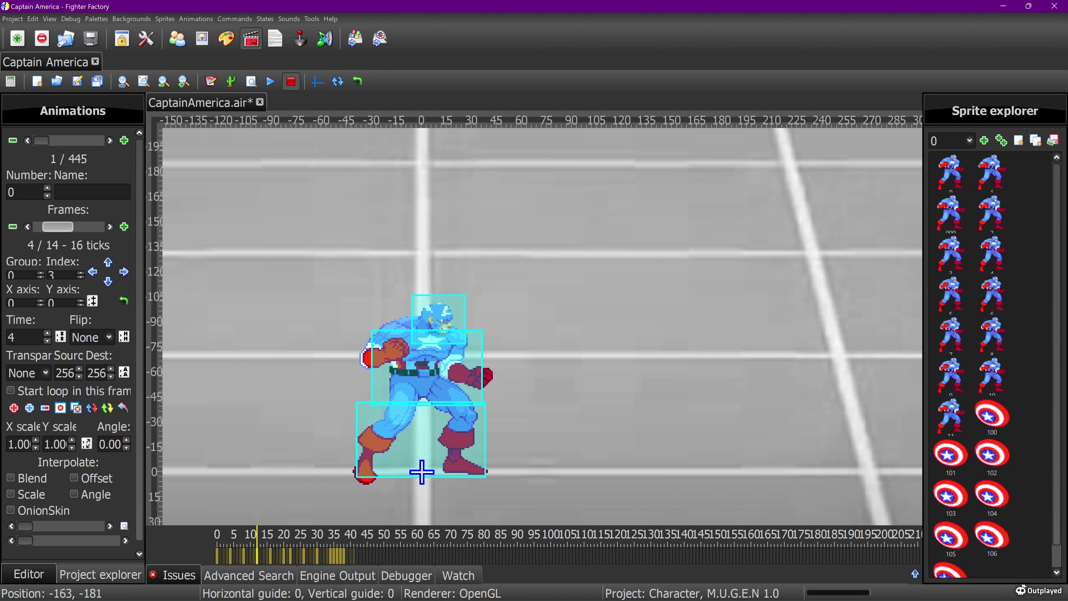
{"action": "key", "text": "Left"}
{"action": "key", "text": "Right"}
{"action": "key", "text": "Right"}
{"action": "key", "text": "Right"}
{"action": "key", "text": "Left"}
{"action": "key", "text": "Left"}
{"action": "key", "text": "Left"}
{"action": "key", "text": "Left"}
{"action": "key", "text": "Left"}
{"action": "key", "text": "Left"}
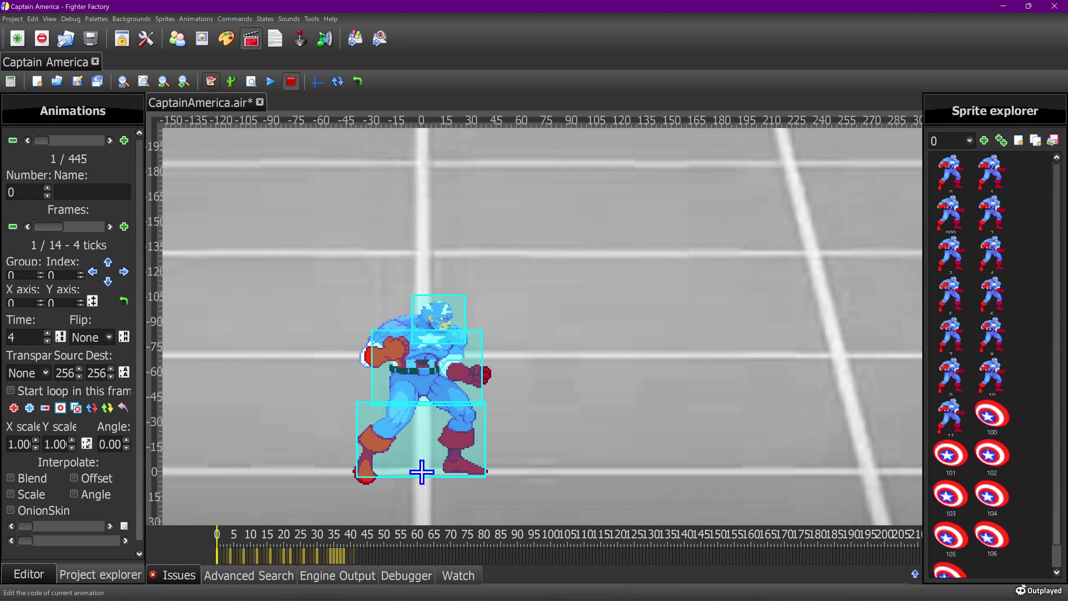
Step: Delete the first frame line, 0,0, 0,0, 4, from the code of animation 0 and apply the change
{"action": "left_click", "coordinate": [211, 81]}
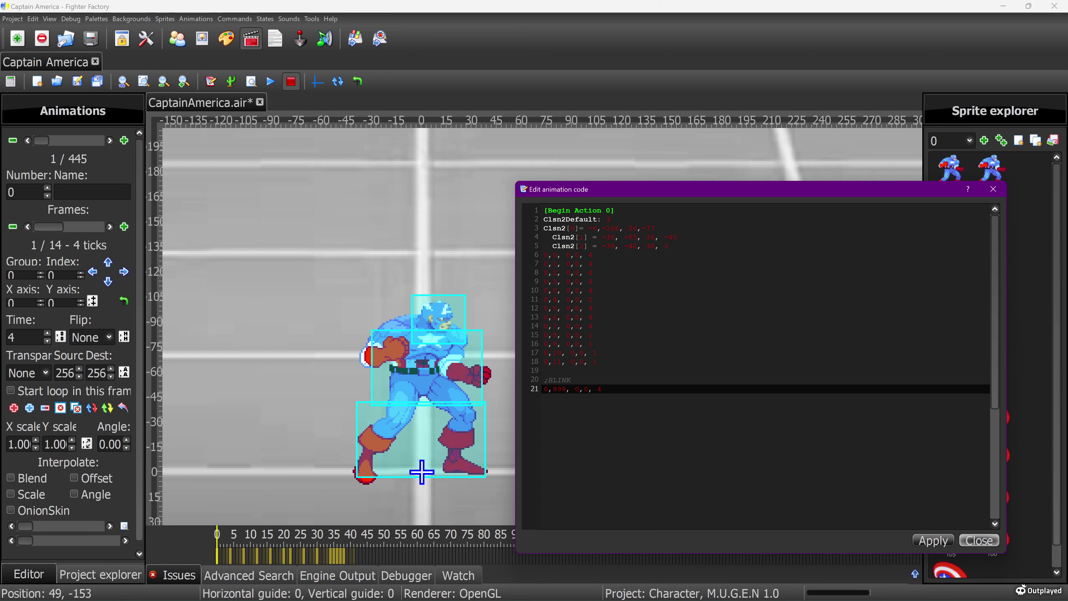
{"action": "left_click_drag", "start_coordinate": [553, 290], "coordinate": [588, 290]}
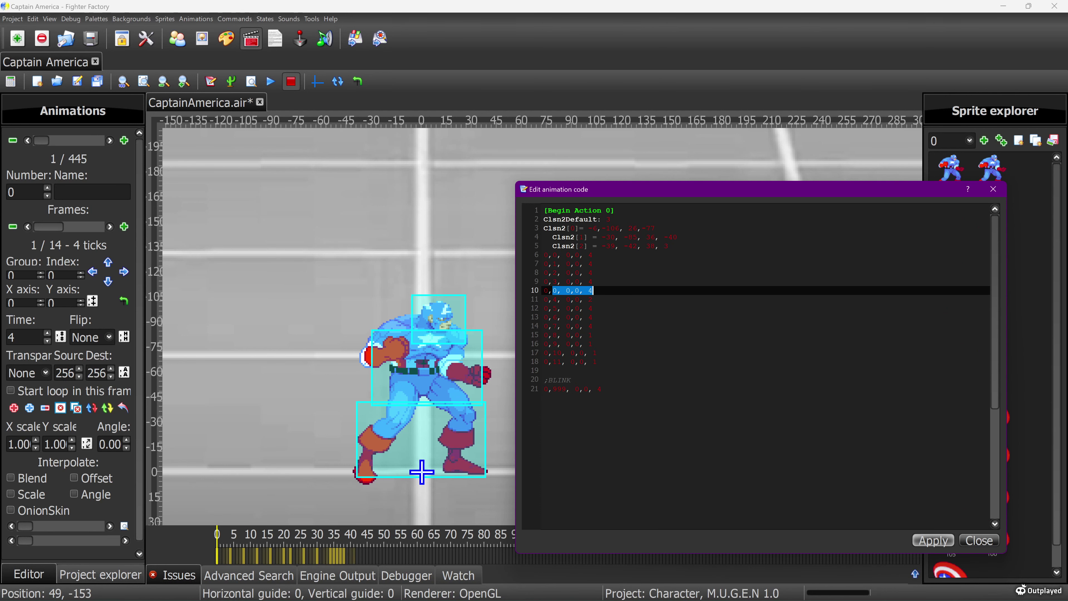
{"action": "left_click", "coordinate": [593, 291]}
{"action": "left_click", "coordinate": [593, 255]}
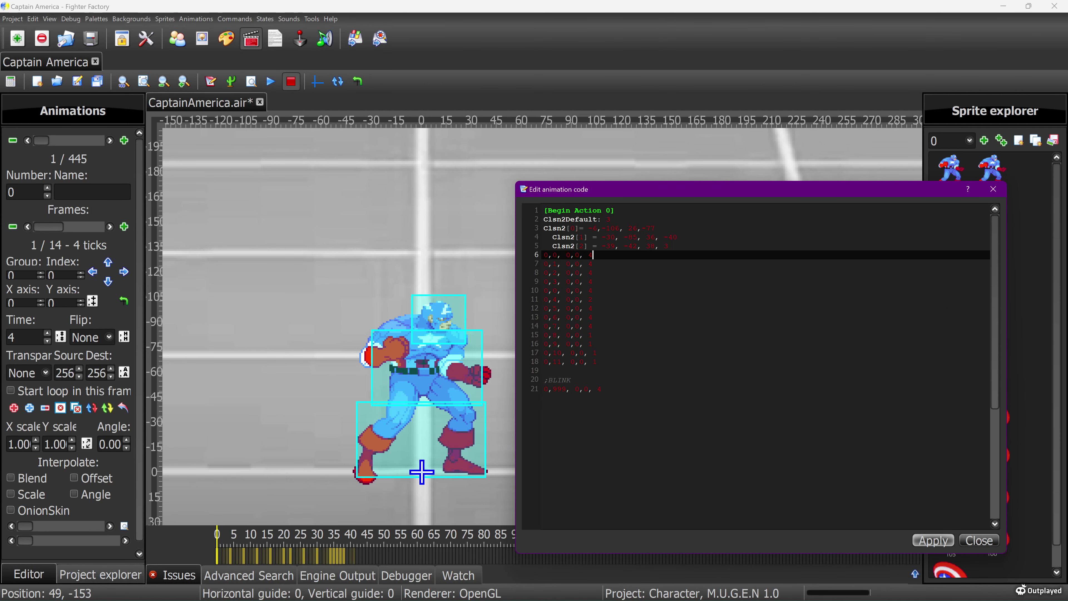
{"action": "left_click_drag", "start_coordinate": [594, 255], "coordinate": [672, 246]}
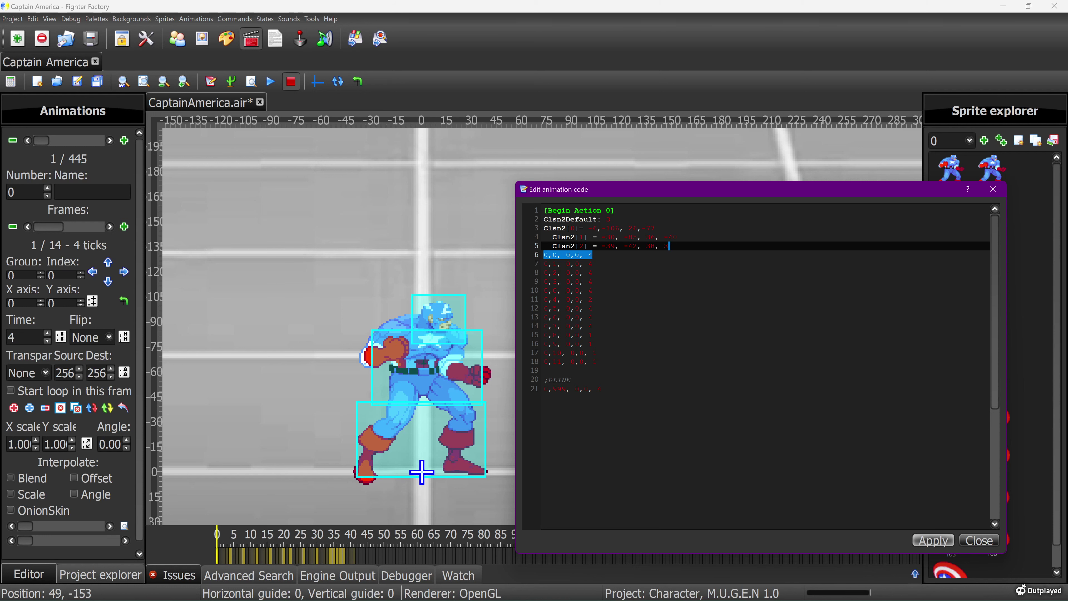
{"action": "key", "text": "Delete"}
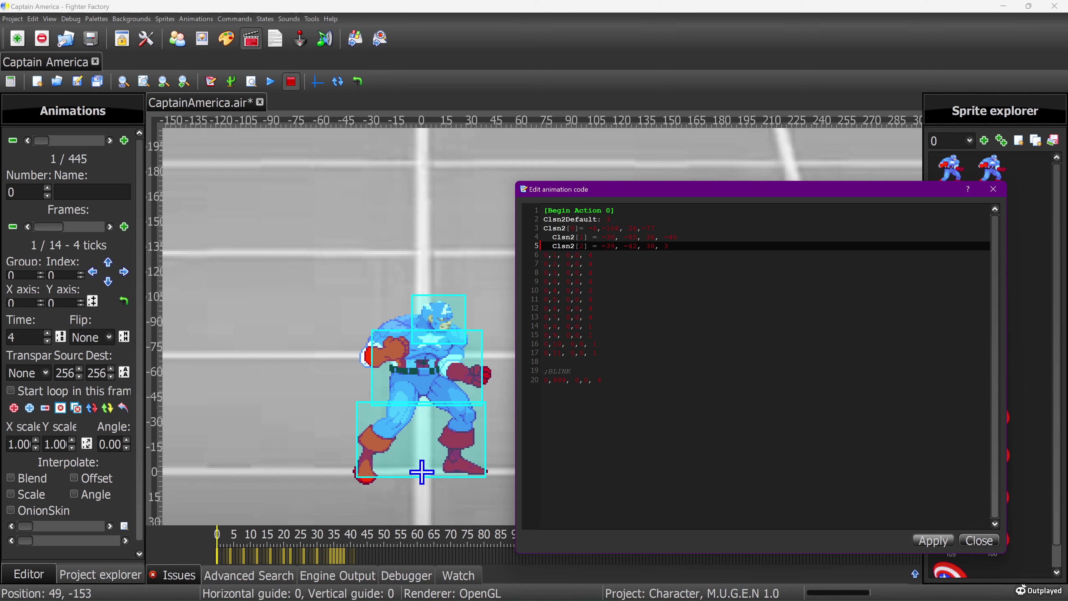
{"action": "left_click", "coordinate": [933, 540]}
{"action": "left_click", "coordinate": [978, 540]}
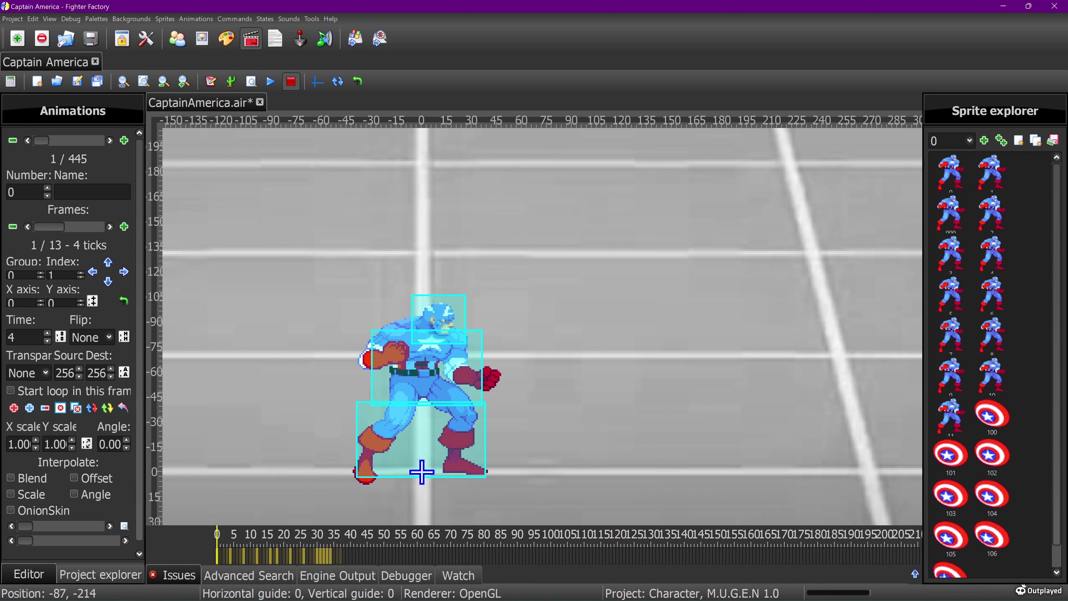
Step: Preview animation 0 without the removed frame, then look through its frames up to frame 9
{"action": "left_click", "coordinate": [271, 81]}
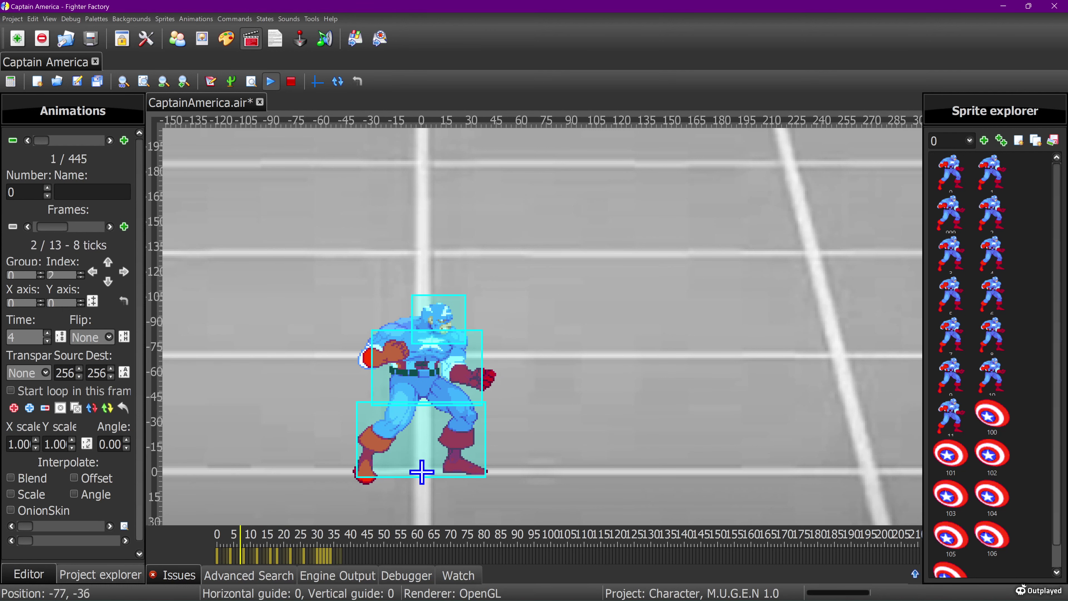
{"action": "left_click", "coordinate": [290, 81]}
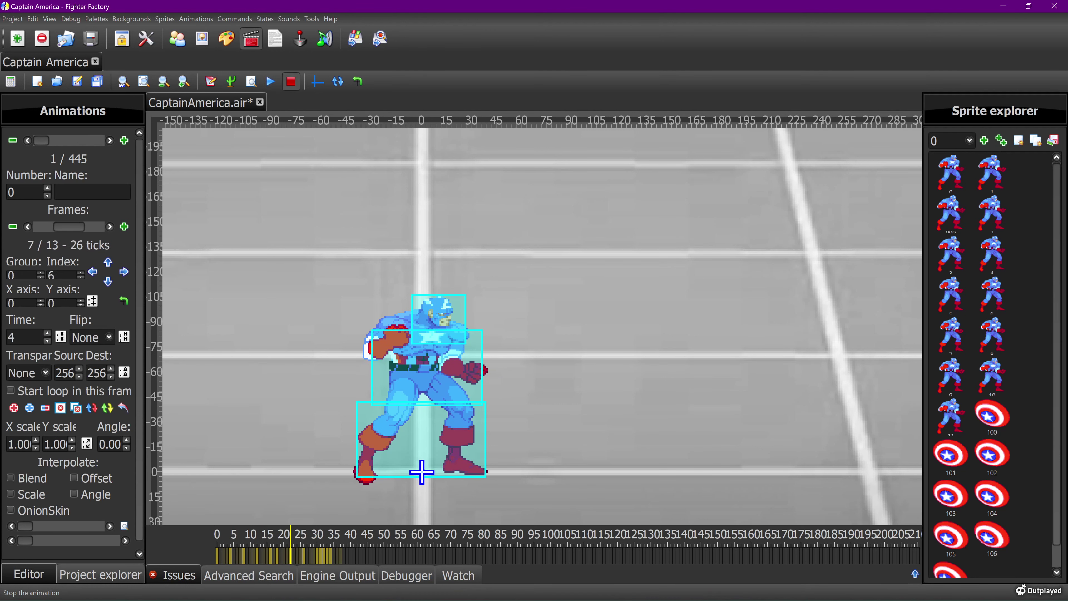
{"action": "left_click_drag", "start_coordinate": [69, 227], "coordinate": [49, 227]}
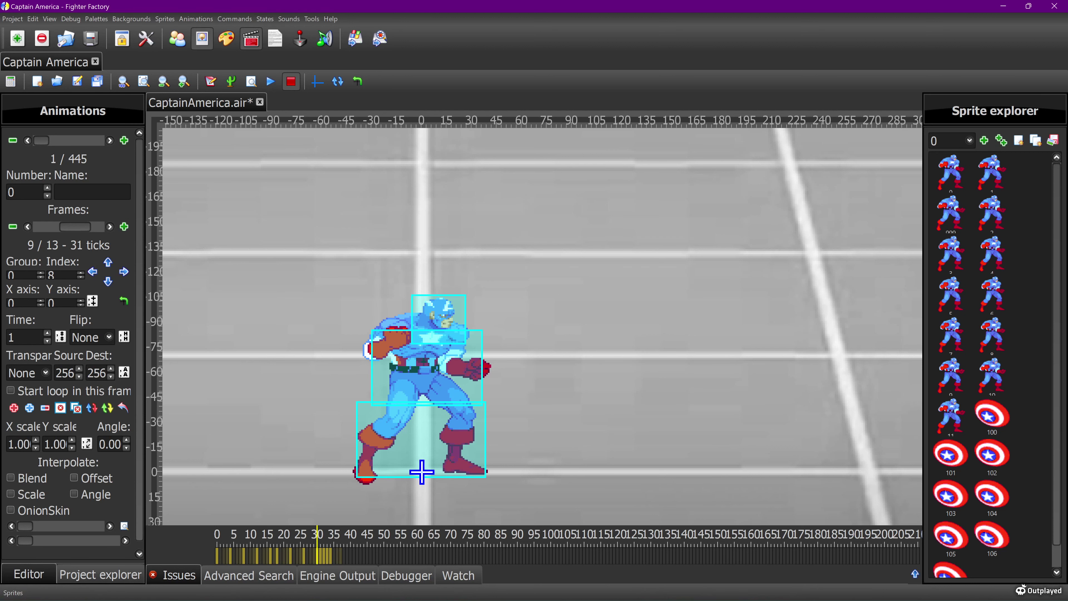
Step: Open the current frame's sprite 0,8 in the image editor, with the head in close view
{"action": "left_click", "coordinate": [202, 38]}
{"action": "left_click", "coordinate": [284, 82]}
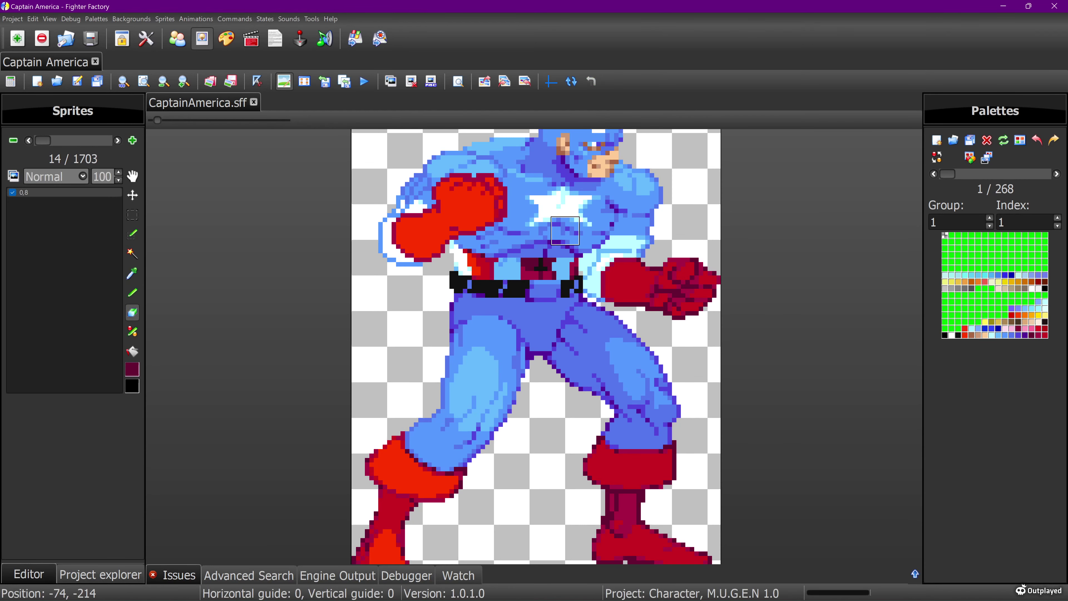
{"action": "left_click", "coordinate": [133, 176]}
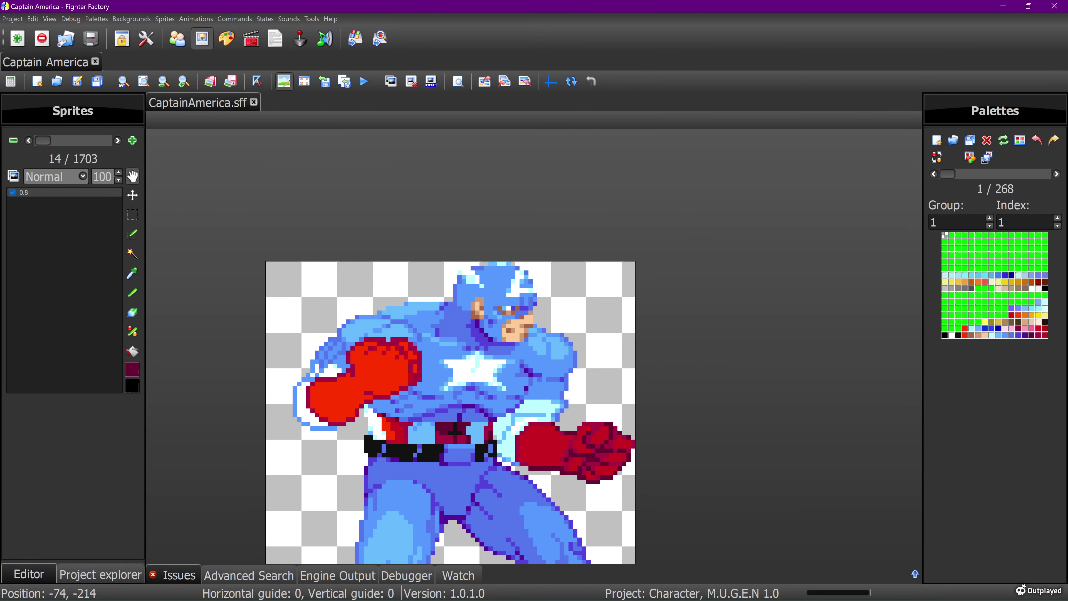
{"action": "scroll", "coordinate": [505, 294], "scroll_direction": "up", "scroll_amount": 1}
{"action": "left_click_drag", "start_coordinate": [504, 294], "coordinate": [422, 502]}
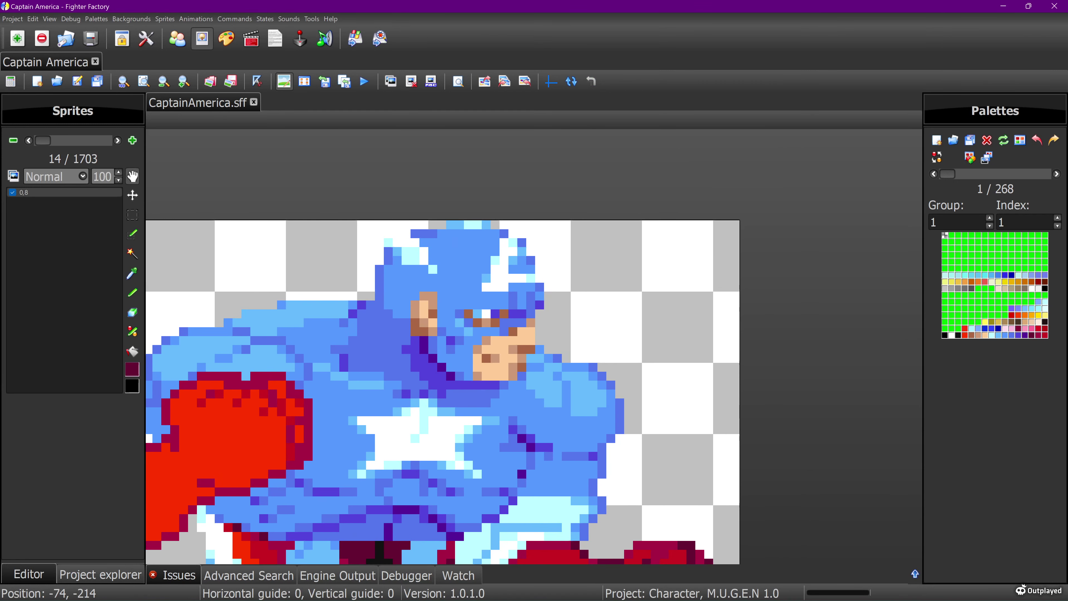
Step: Extend the tip of the rear helmet wing upward using its own white and pale cyan, and trim it with a one-pixel eraser
{"action": "left_click", "coordinate": [133, 274]}
{"action": "left_click", "coordinate": [397, 243]}
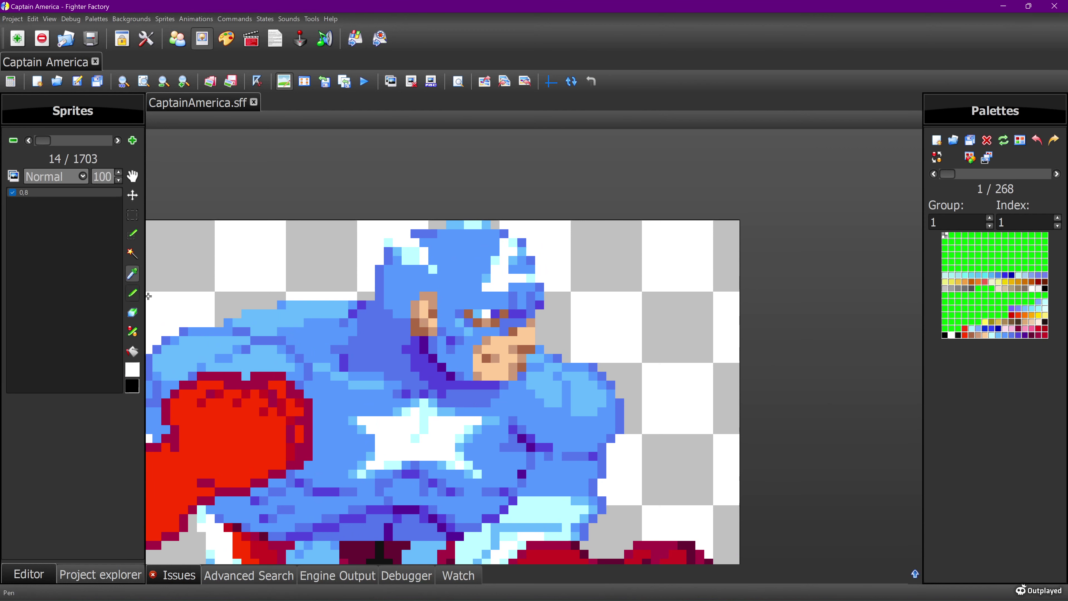
{"action": "left_click", "coordinate": [133, 292]}
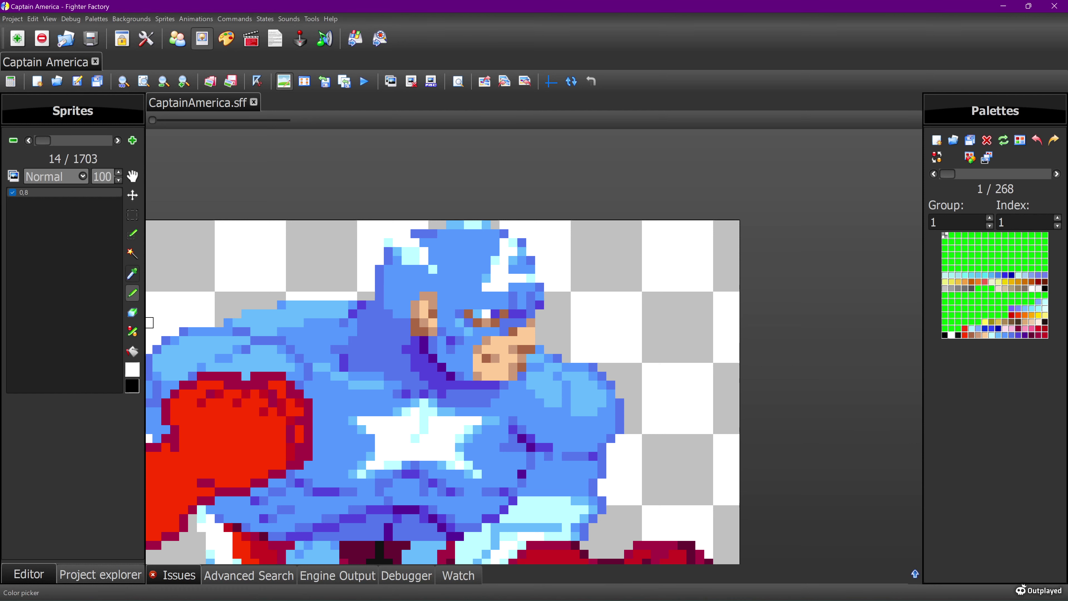
{"action": "left_click", "coordinate": [133, 274]}
{"action": "left_click", "coordinate": [388, 243]}
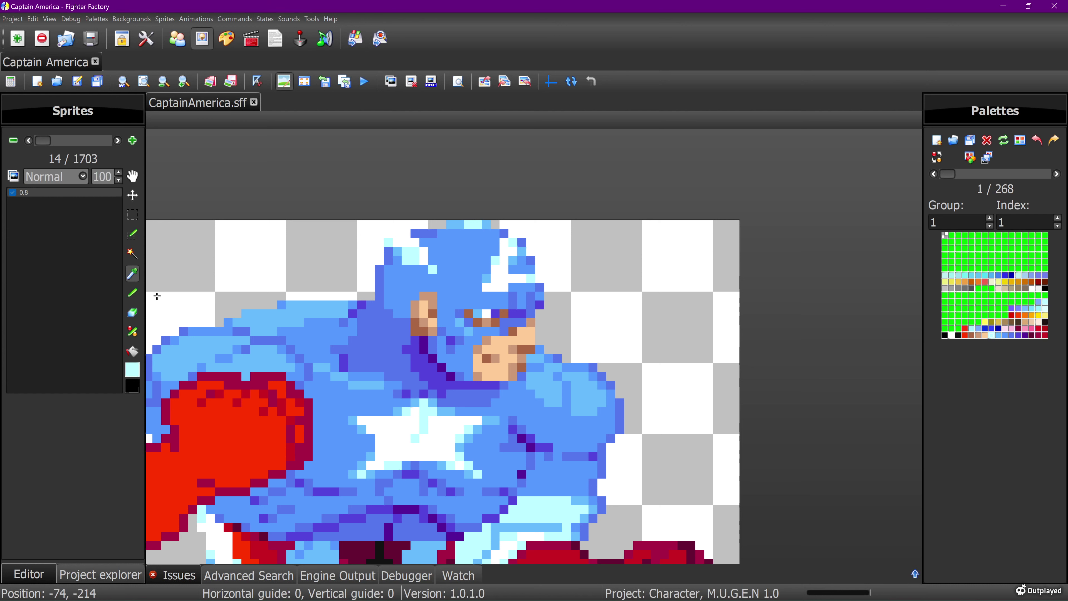
{"action": "left_click", "coordinate": [133, 293]}
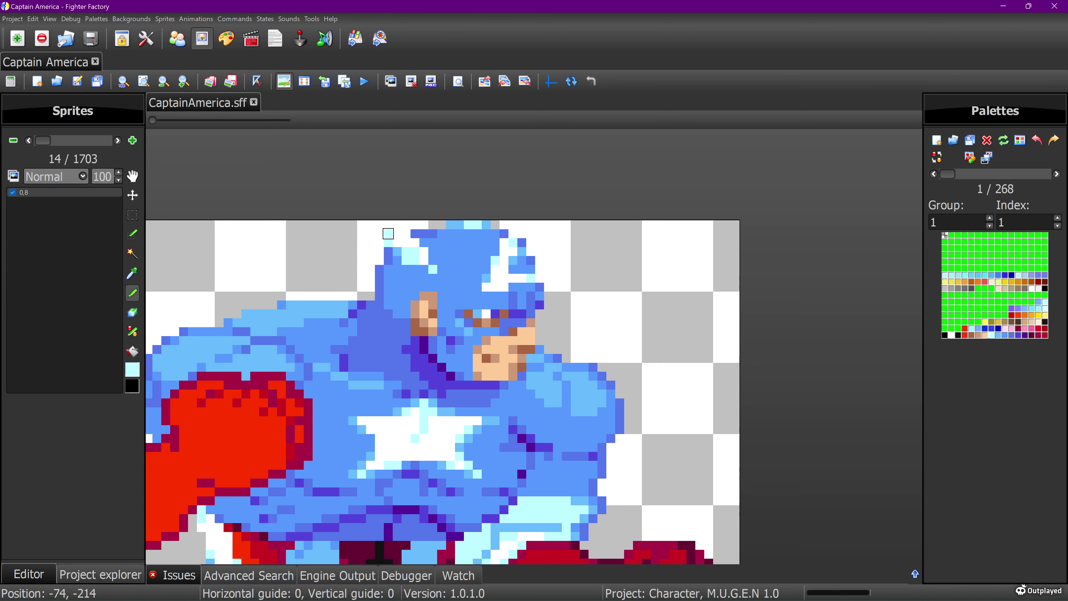
{"action": "left_click", "coordinate": [133, 274]}
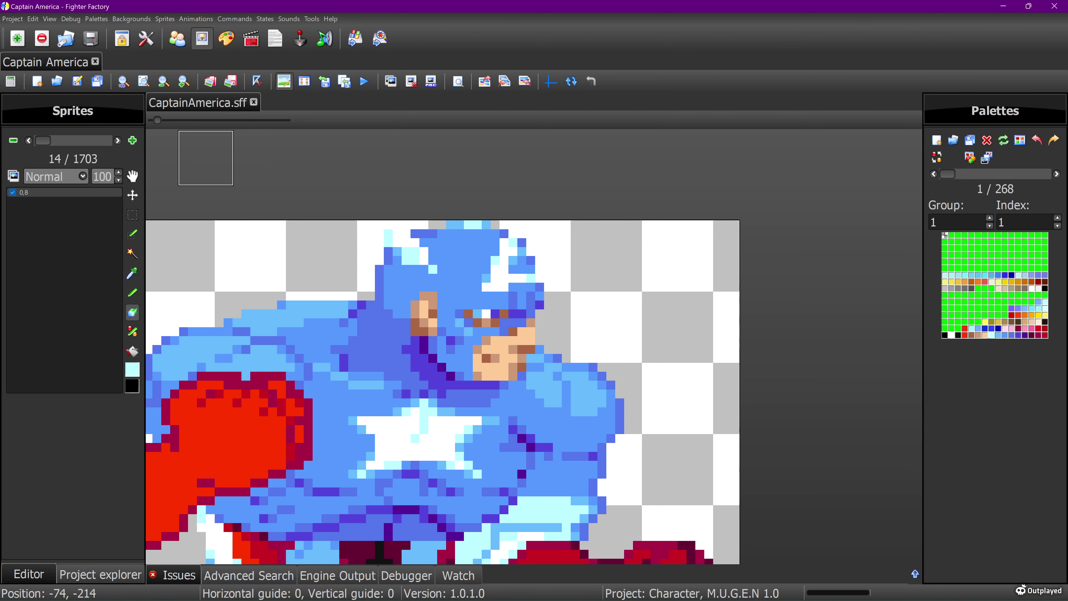
{"action": "left_click_drag", "start_coordinate": [157, 120], "coordinate": [152, 121]}
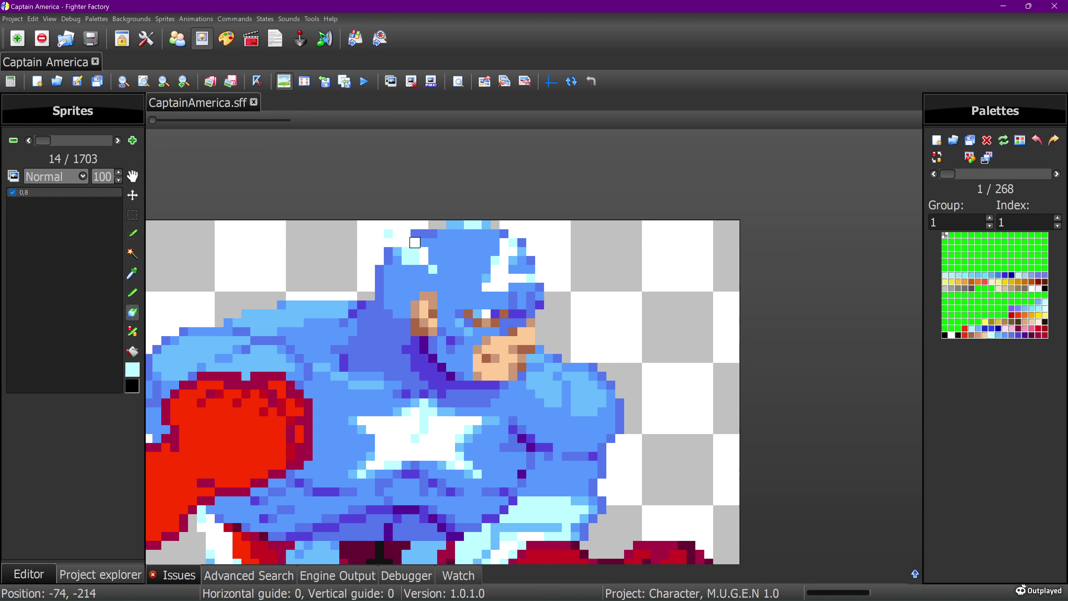
Step: Repaint the pixels below the rear wing tip with the light blue and medium blue sampled from the helmet
{"action": "left_click", "coordinate": [132, 273]}
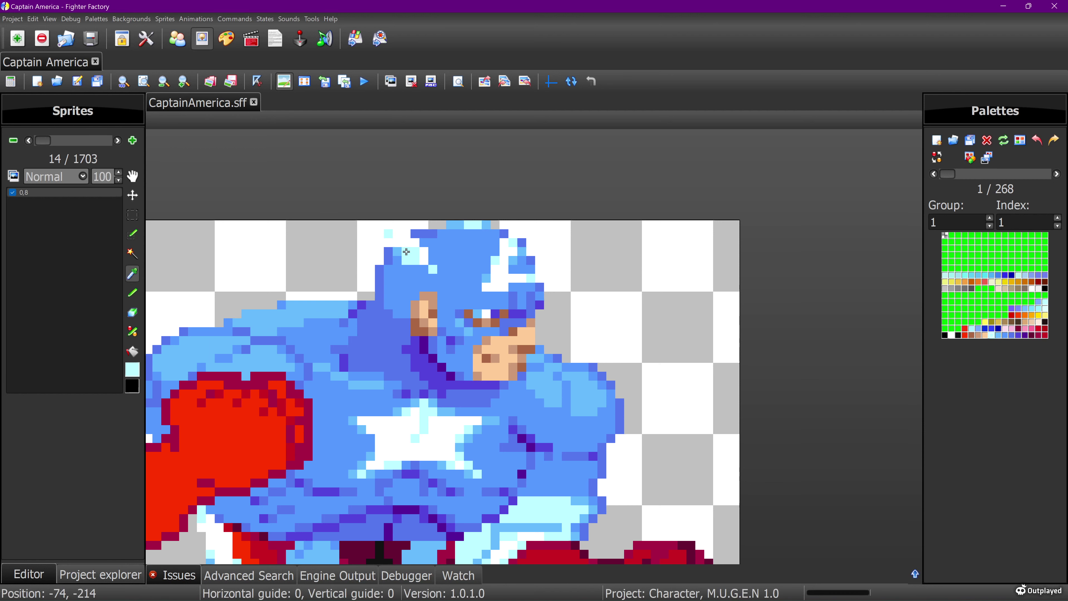
{"action": "left_click", "coordinate": [397, 251]}
{"action": "key", "text": "p"}
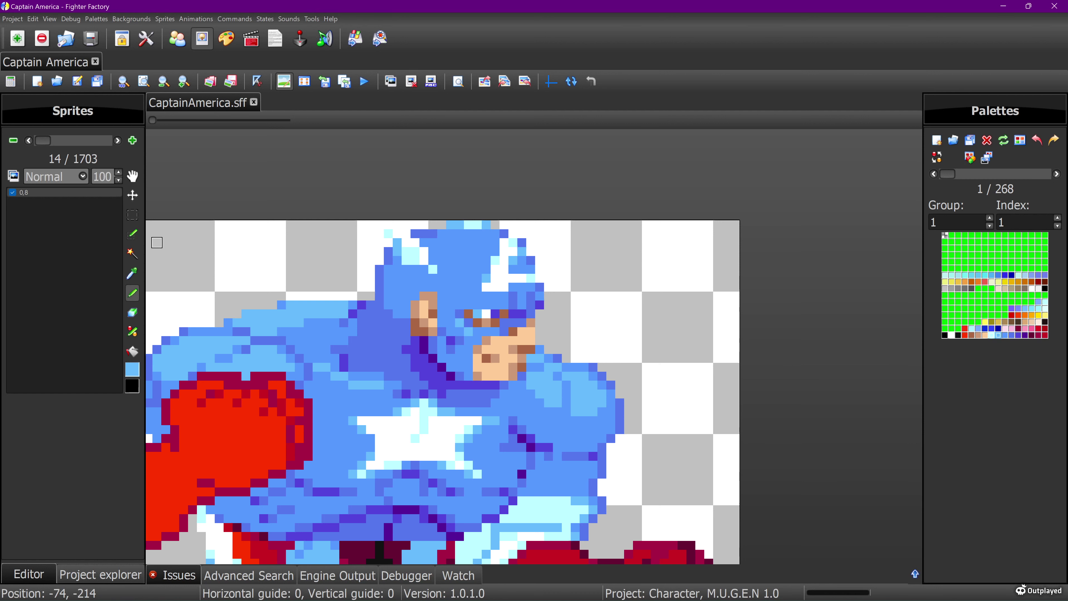
{"action": "left_click", "coordinate": [132, 273]}
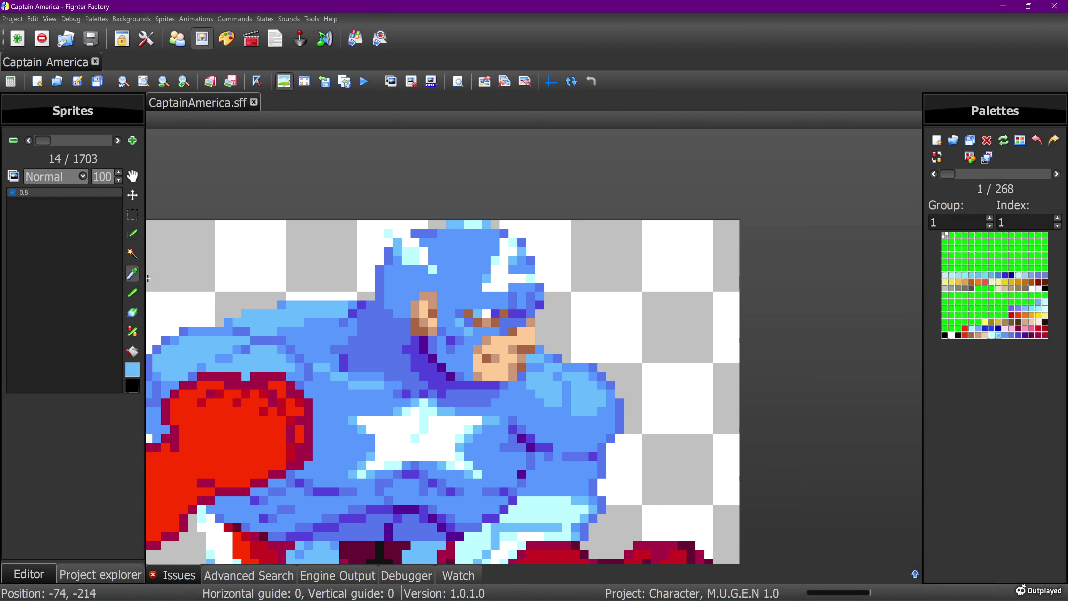
{"action": "left_click", "coordinate": [398, 260]}
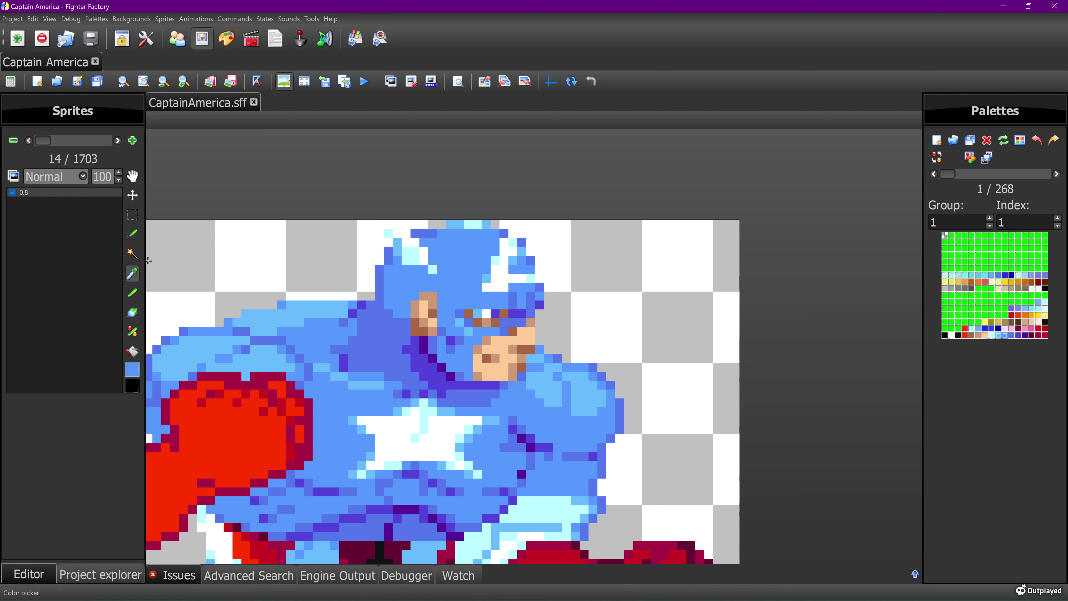
{"action": "key", "text": "p"}
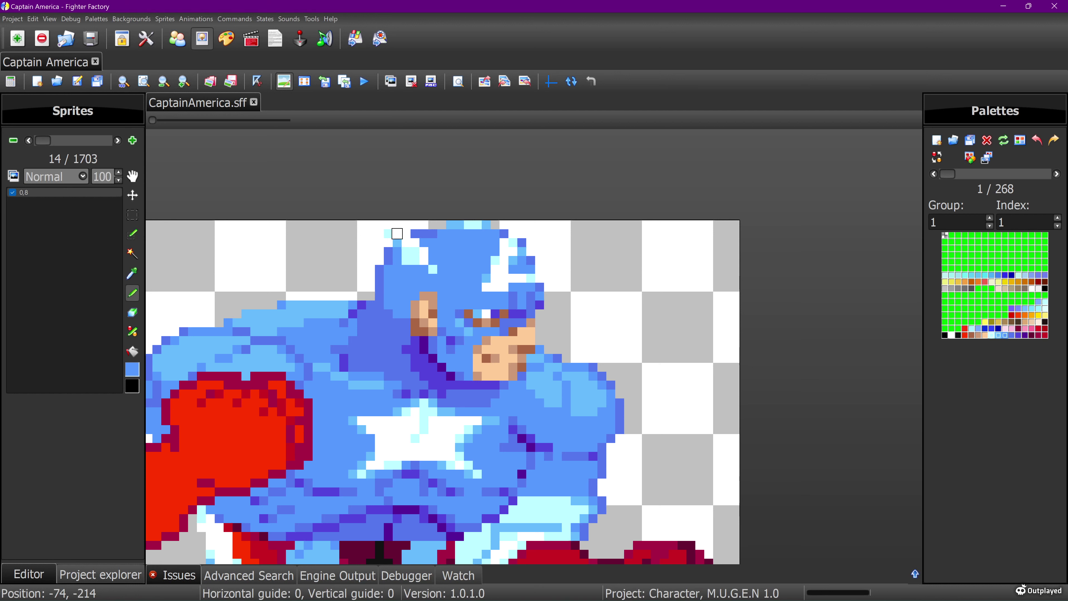
Step: Apply the image edits to sprite 0,8, check the sprite outside the image editor and reopen it for editing
{"action": "left_click", "coordinate": [325, 81]}
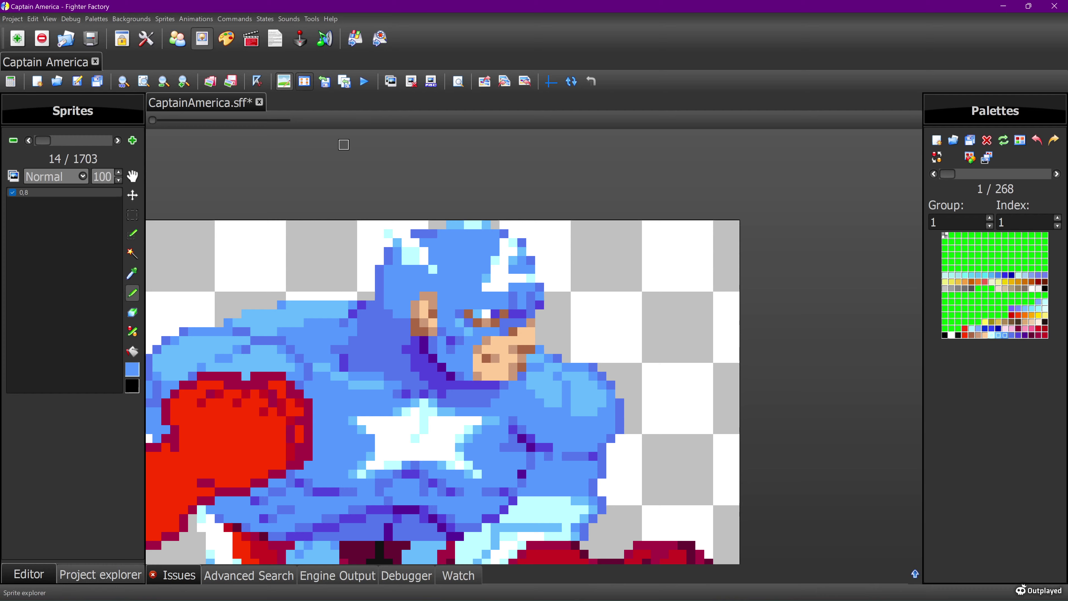
{"action": "left_click", "coordinate": [305, 81]}
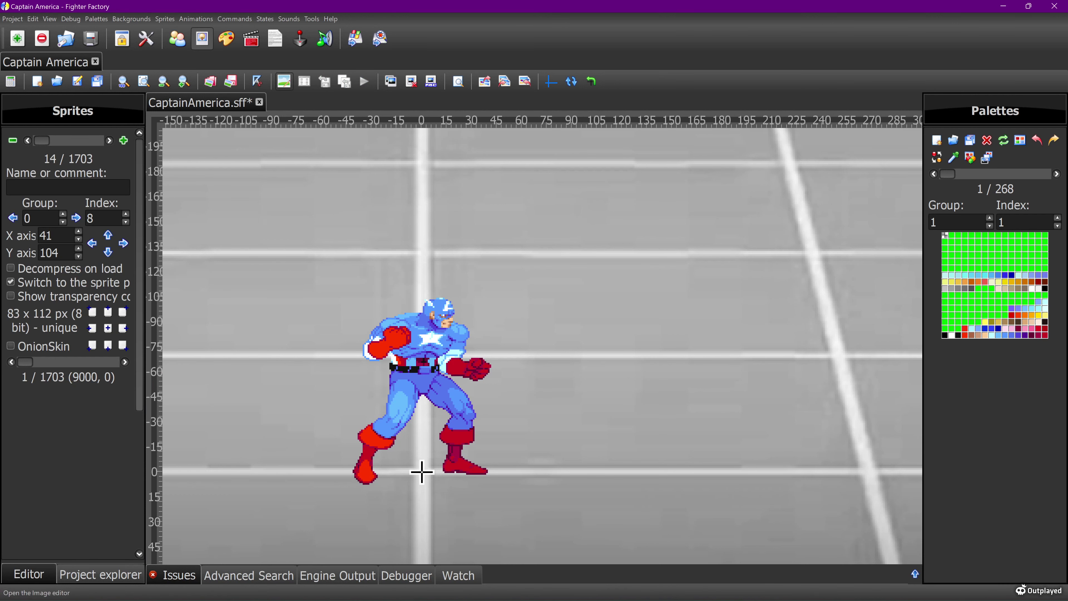
{"action": "left_click", "coordinate": [284, 82]}
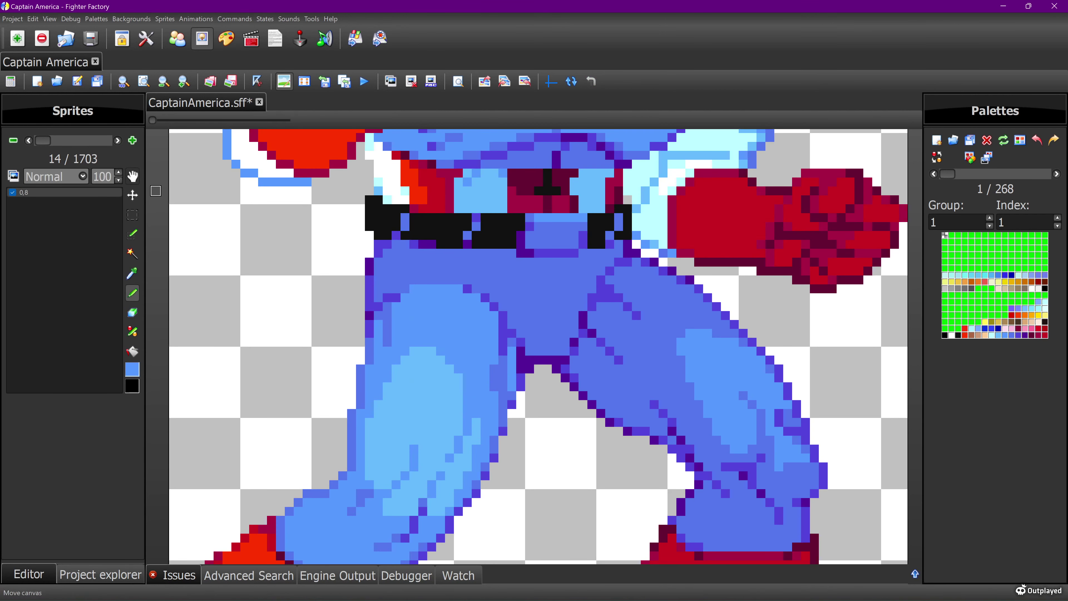
Step: Increase the canvas height of sprite 0,8 in its image properties to add room above the head
{"action": "left_click", "coordinate": [132, 176]}
{"action": "left_click_drag", "start_coordinate": [420, 235], "coordinate": [363, 493]}
{"action": "left_click_drag", "start_coordinate": [504, 243], "coordinate": [407, 453]}
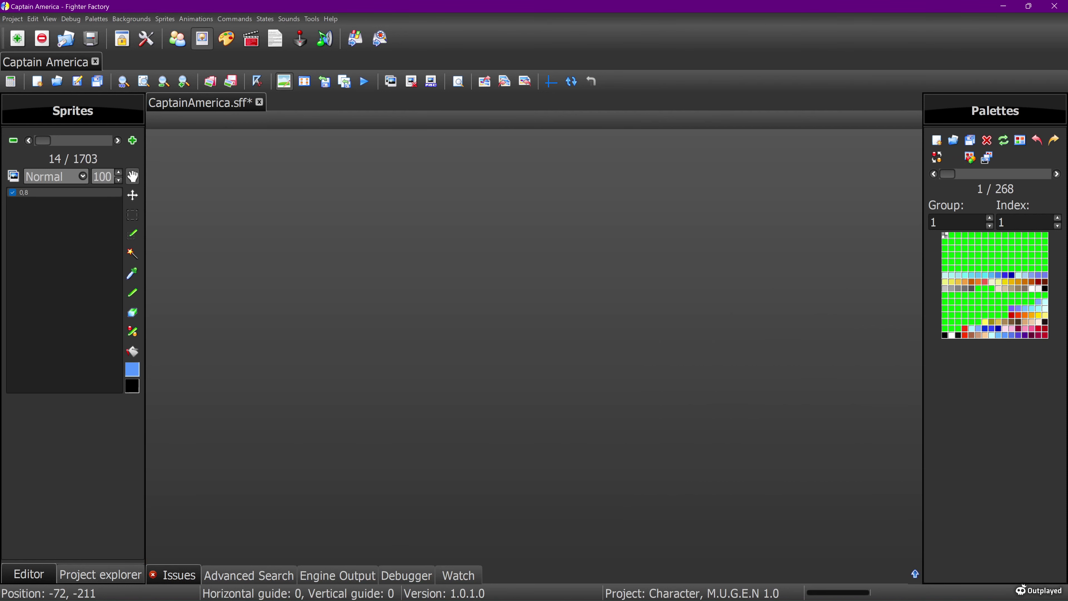
{"action": "left_click_drag", "start_coordinate": [407, 453], "coordinate": [593, 243]}
{"action": "scroll", "coordinate": [592, 243], "scroll_direction": "down", "scroll_amount": 6}
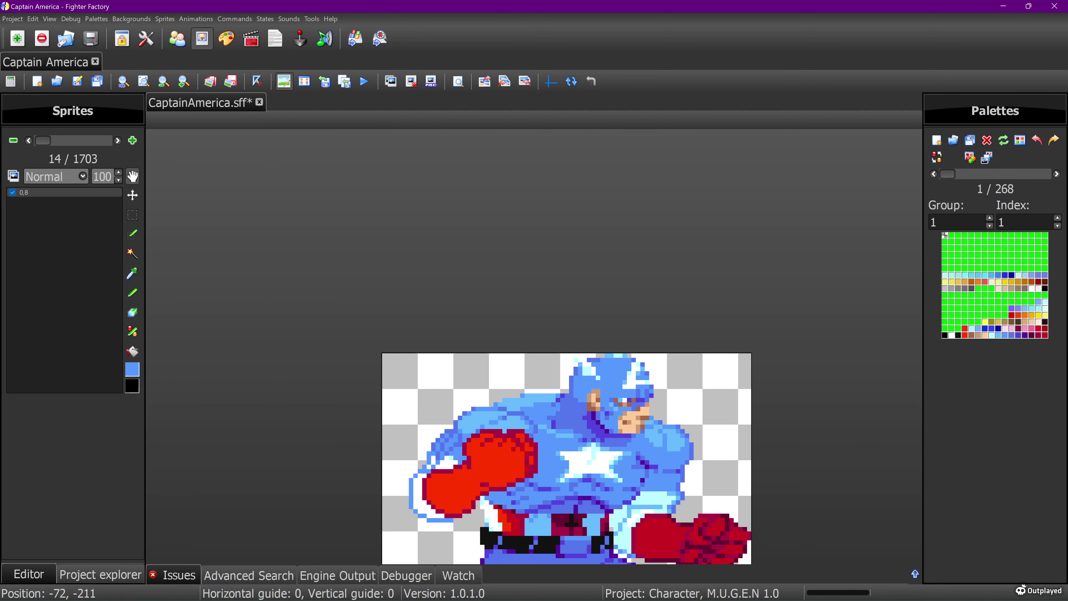
{"action": "left_click_drag", "start_coordinate": [566, 484], "coordinate": [450, 276]}
{"action": "scroll", "coordinate": [450, 276], "scroll_direction": "down", "scroll_amount": 2}
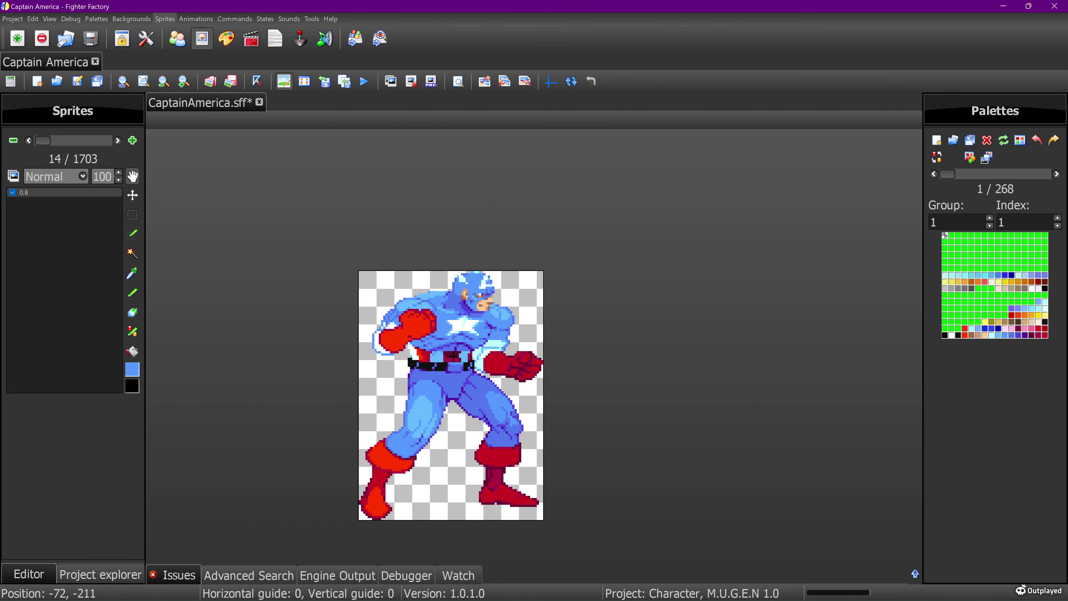
{"action": "left_click", "coordinate": [164, 19]}
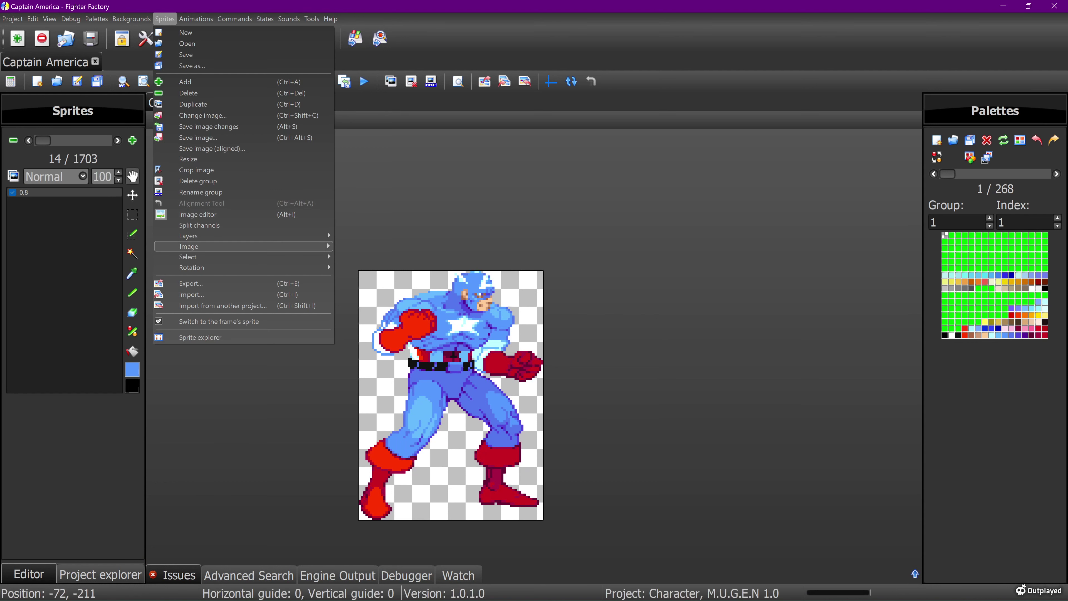
{"action": "mouse_move", "coordinate": [193, 257]}
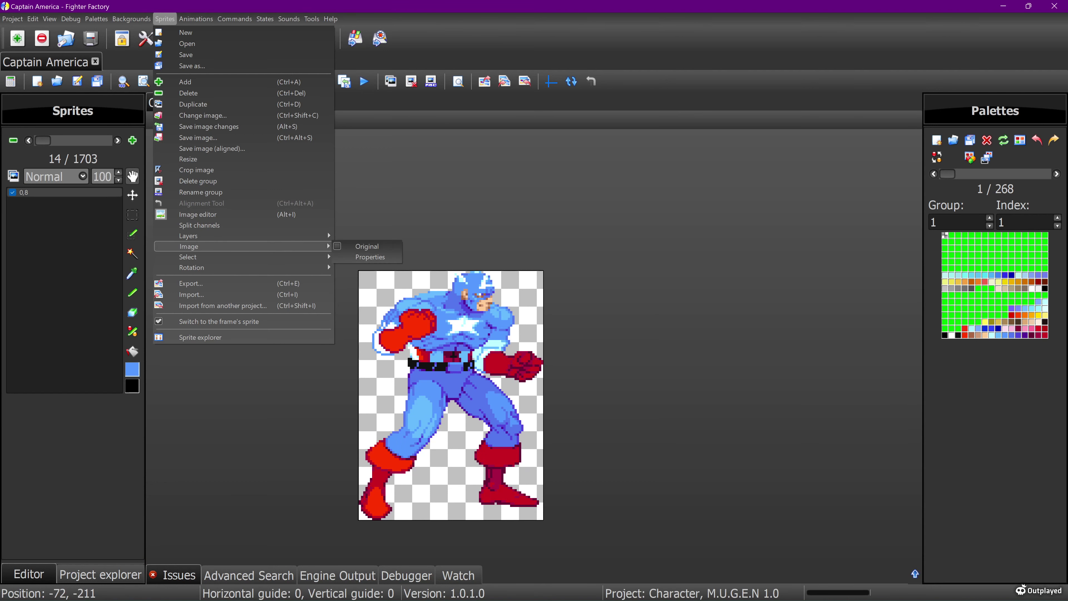
{"action": "left_click", "coordinate": [364, 257]}
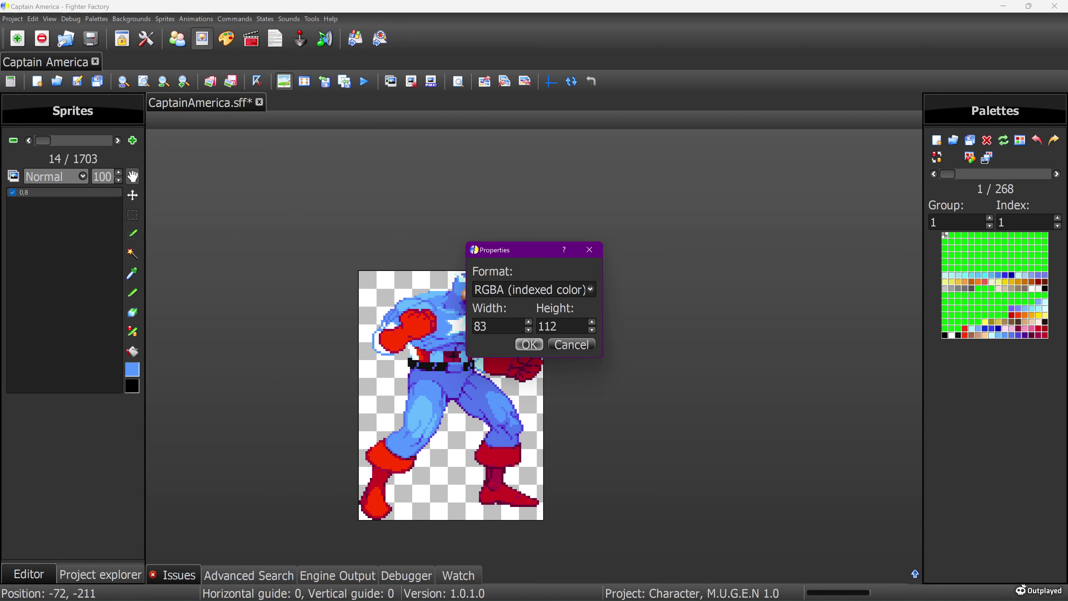
{"action": "triple_click", "coordinate": [591, 322]}
{"action": "key", "text": "Return"}
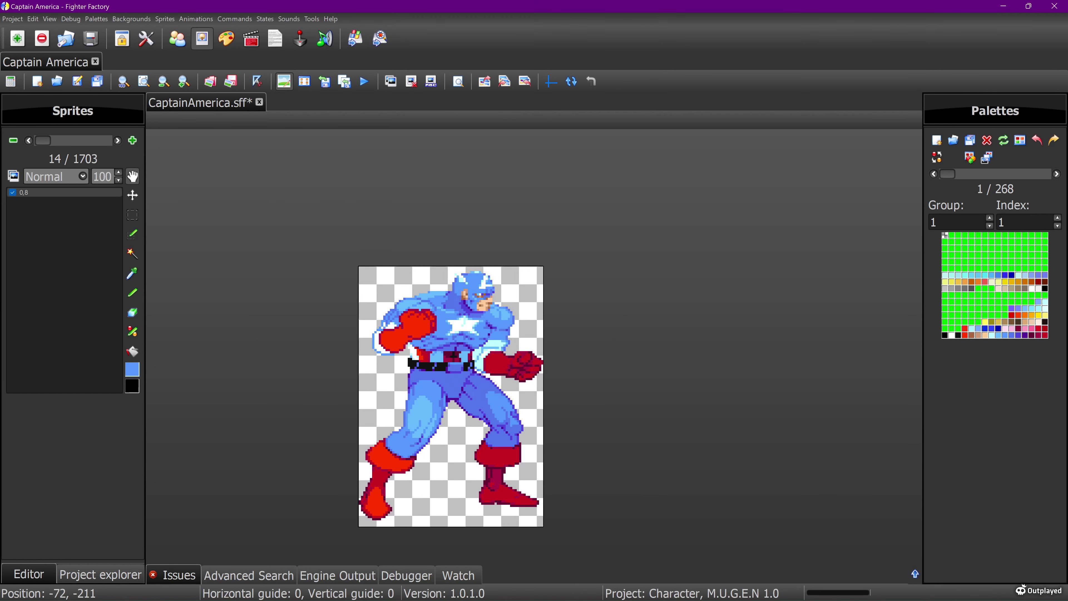
Step: Extend the light tip at the top of the helmet in sprite 0,8 upward with sampled light blue, and trim it with the eraser
{"action": "scroll", "coordinate": [451, 350], "scroll_direction": "up", "scroll_amount": 1}
{"action": "left_click_drag", "start_coordinate": [451, 350], "coordinate": [414, 458]}
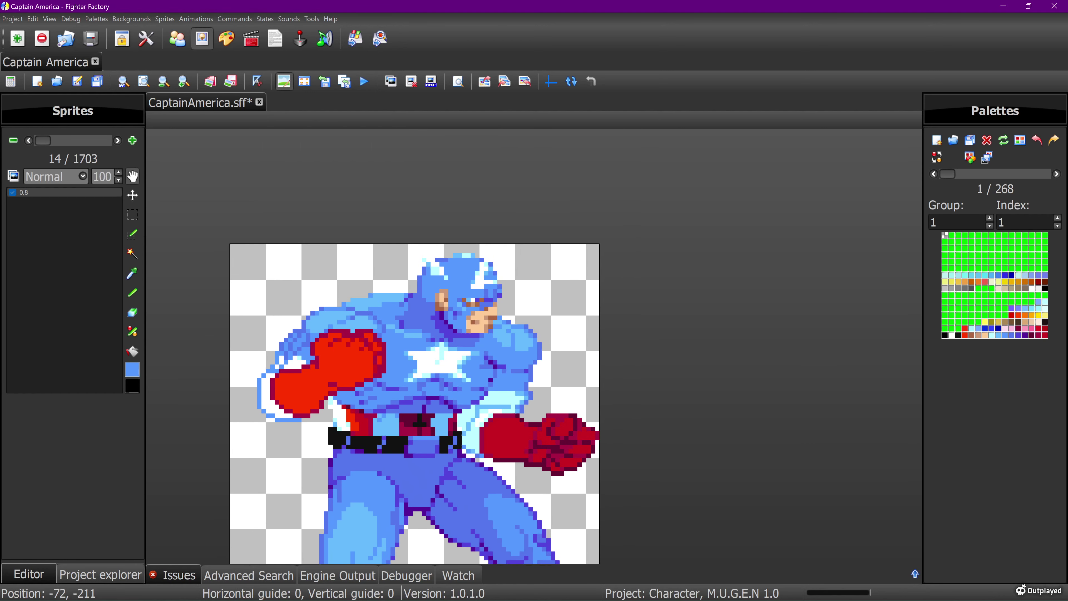
{"action": "scroll", "coordinate": [414, 458], "scroll_direction": "up", "scroll_amount": 1}
{"action": "left_click_drag", "start_coordinate": [458, 269], "coordinate": [453, 504]}
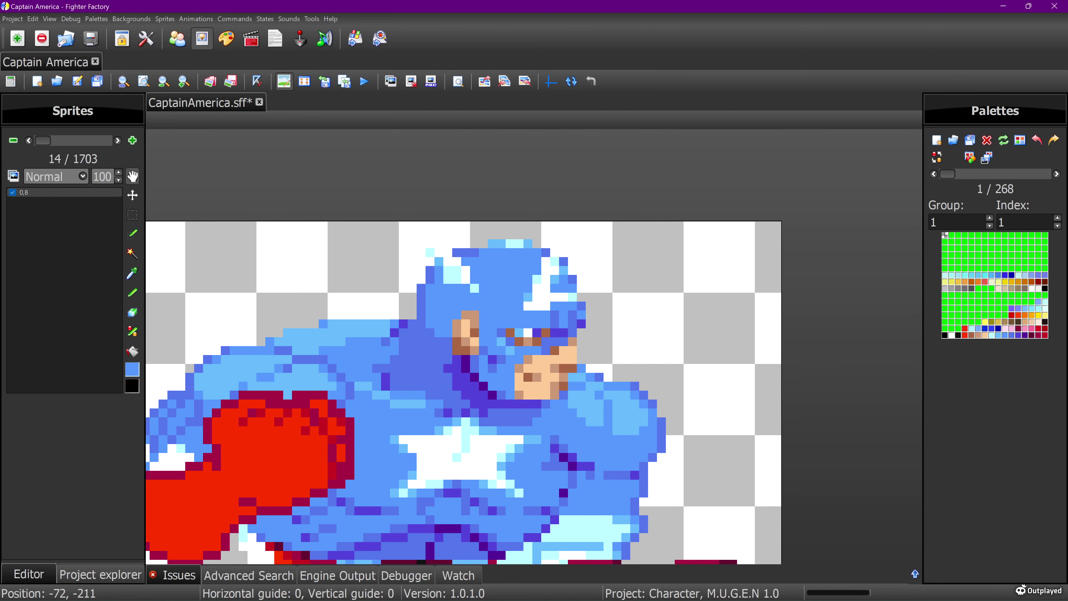
{"action": "left_click", "coordinate": [133, 273]}
{"action": "left_click", "coordinate": [501, 245]}
{"action": "left_click", "coordinate": [132, 293]}
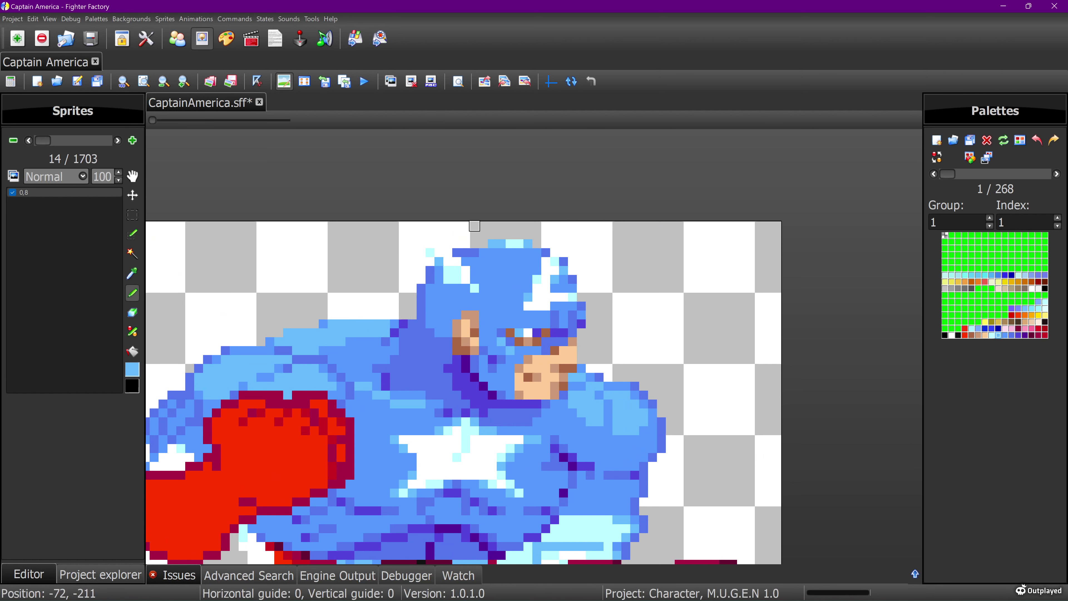
{"action": "left_click_drag", "start_coordinate": [491, 234], "coordinate": [501, 235]}
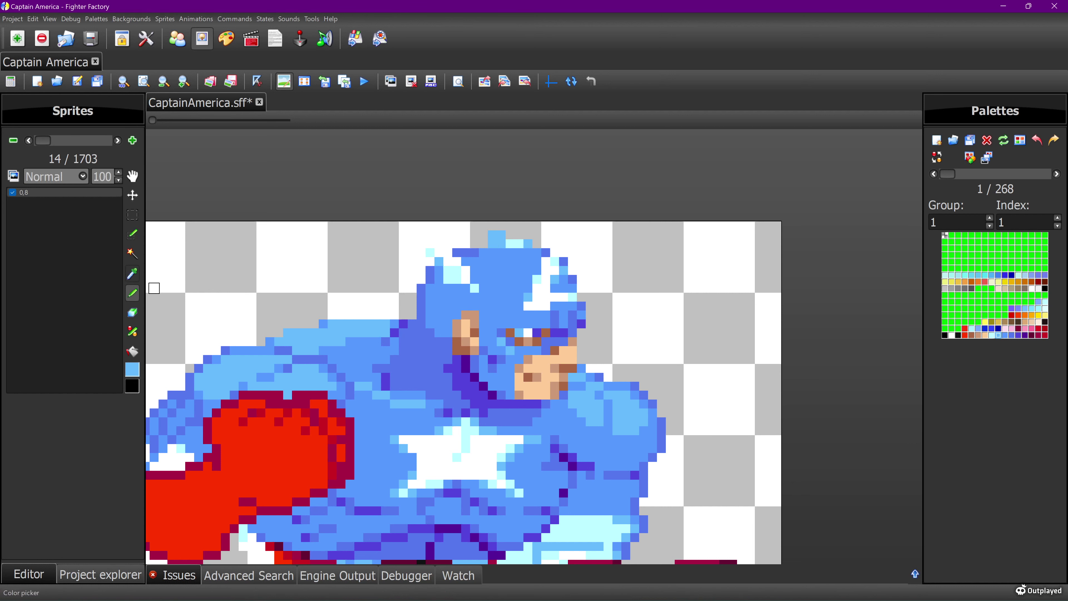
{"action": "left_click", "coordinate": [132, 312]}
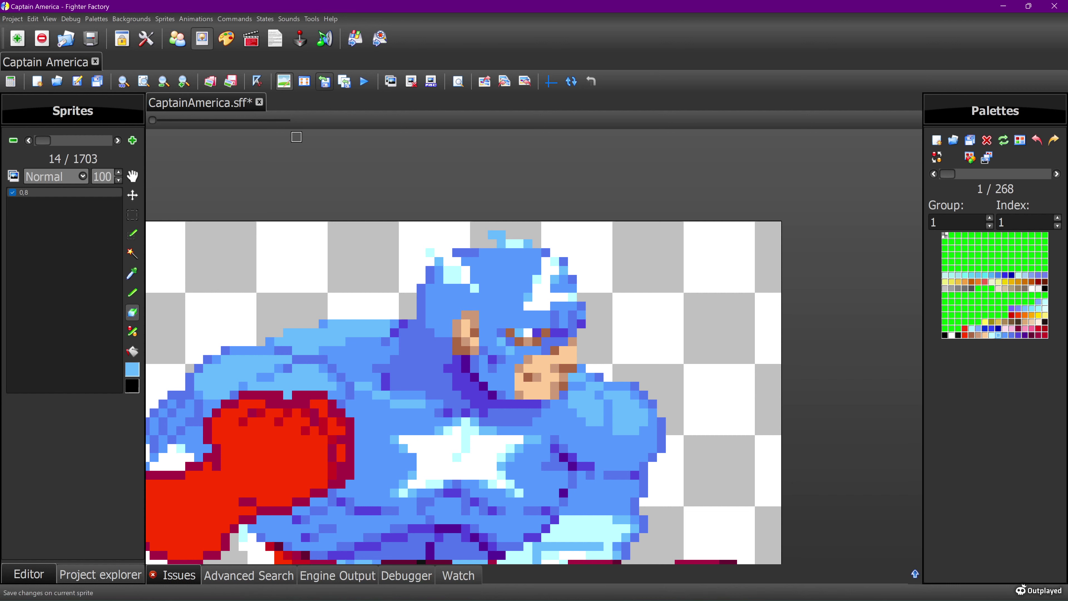
Step: Finish editing sprite 0,8 and open sprite 0,9 in the image editor
{"action": "left_click", "coordinate": [283, 81]}
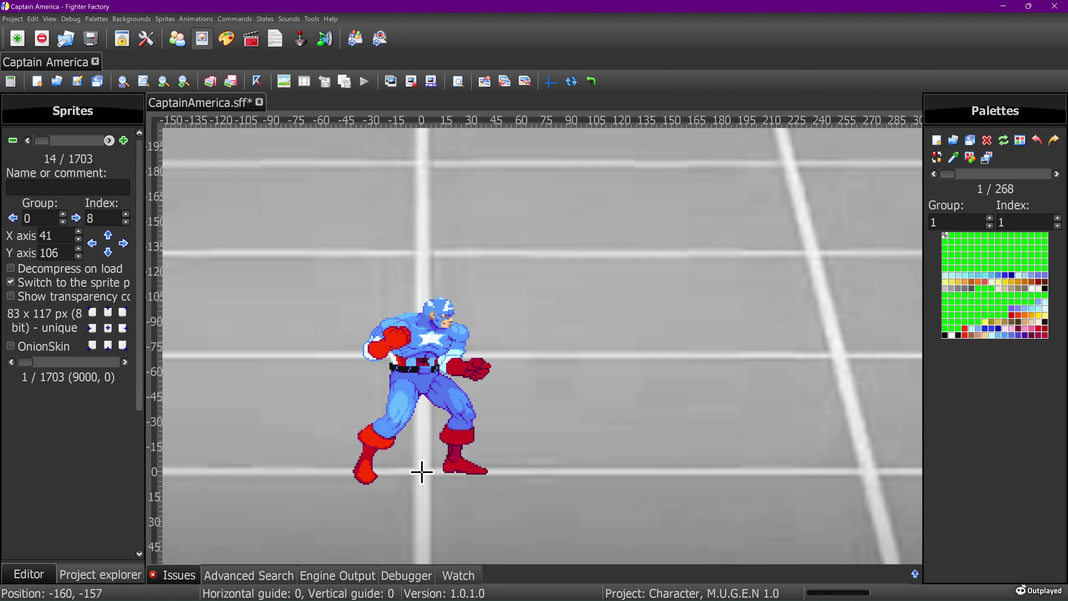
{"action": "left_click", "coordinate": [109, 140]}
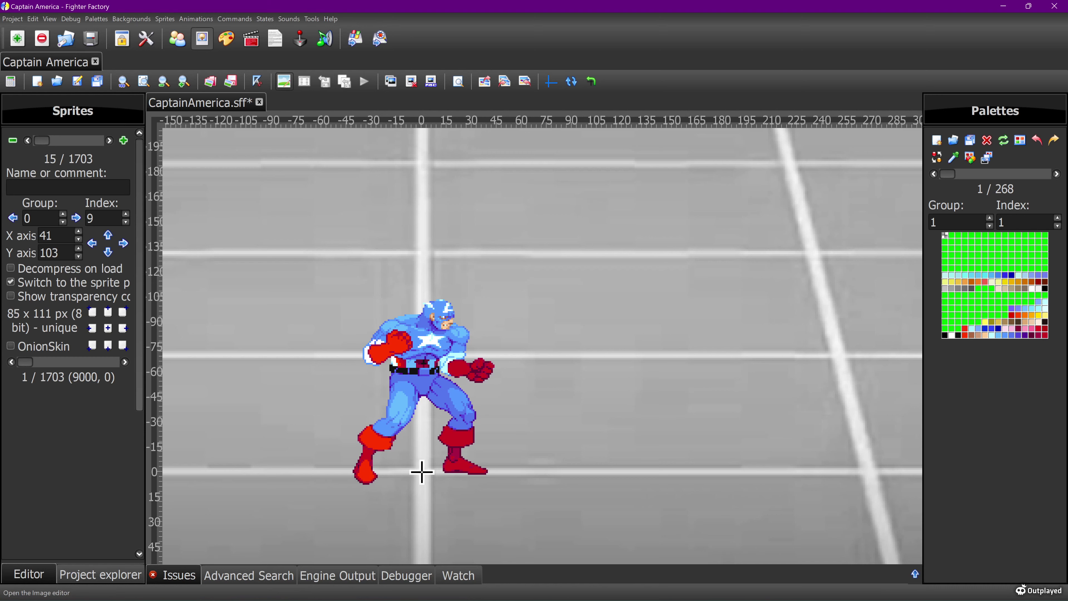
{"action": "left_click", "coordinate": [284, 81]}
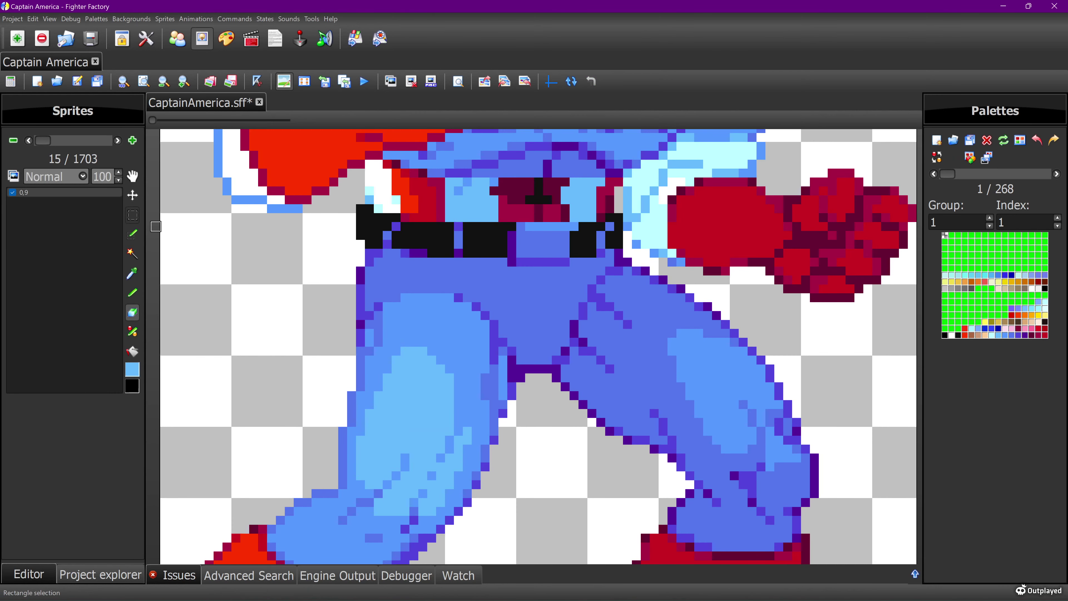
Step: Extend the rear helmet wing's tip upward in sprite 0,9 using the wing's own white and pale cyan
{"action": "left_click", "coordinate": [133, 176]}
{"action": "left_click_drag", "start_coordinate": [420, 185], "coordinate": [336, 516]}
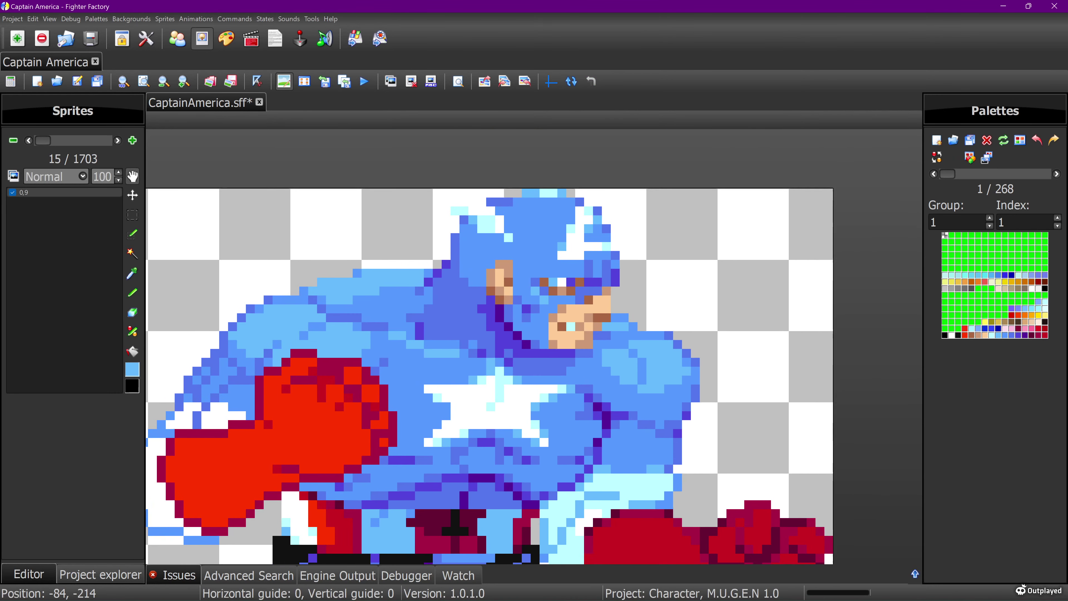
{"action": "left_click_drag", "start_coordinate": [484, 273], "coordinate": [413, 416]}
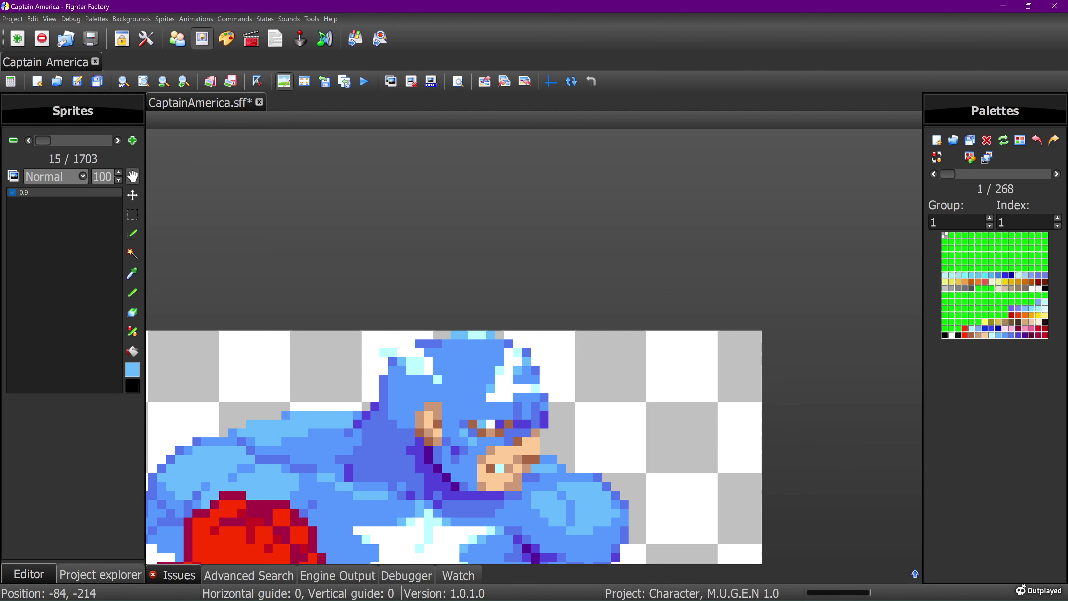
{"action": "left_click", "coordinate": [132, 273]}
{"action": "left_click", "coordinate": [420, 362]}
{"action": "left_click", "coordinate": [132, 293]}
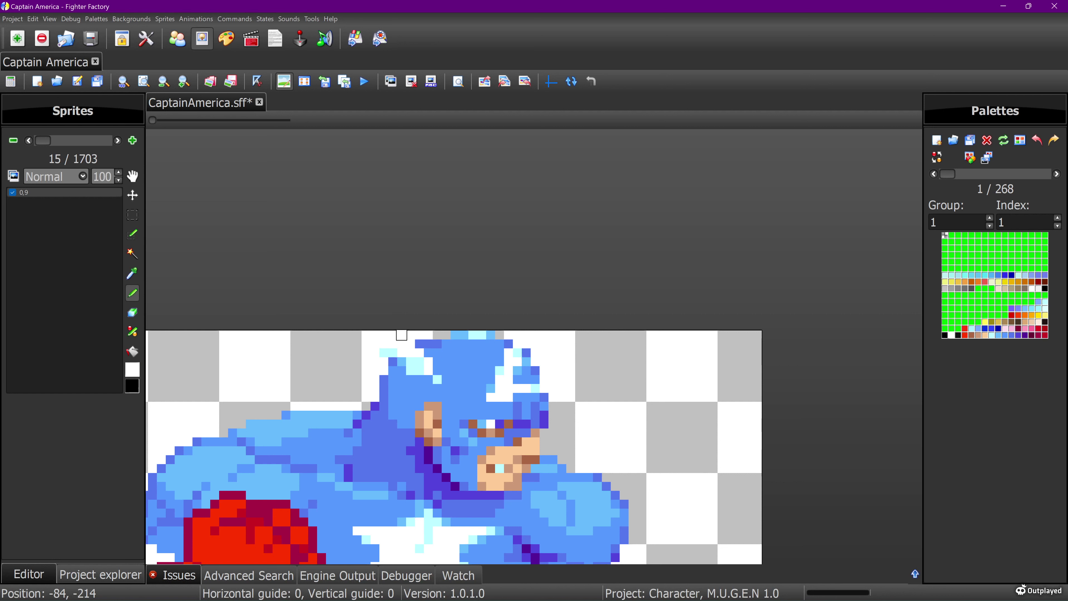
{"action": "left_click", "coordinate": [132, 274]}
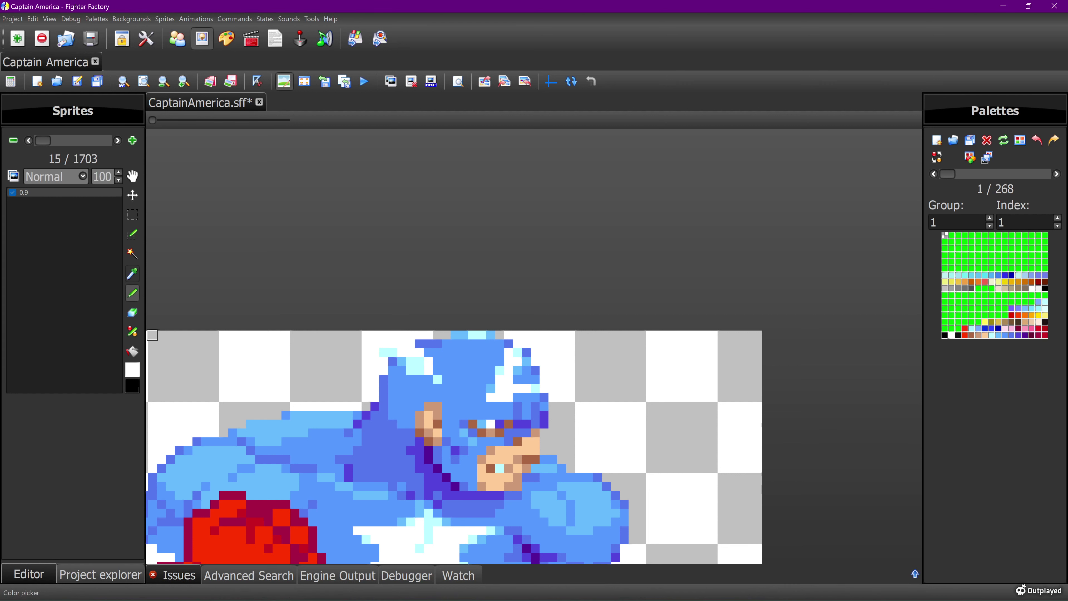
{"action": "left_click", "coordinate": [420, 370]}
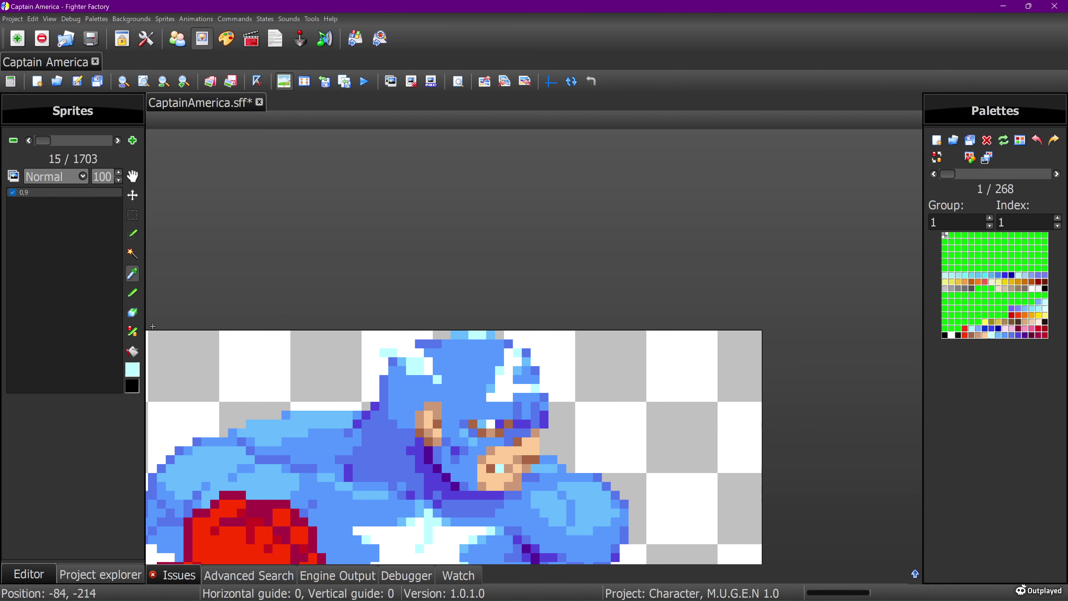
{"action": "left_click", "coordinate": [132, 293]}
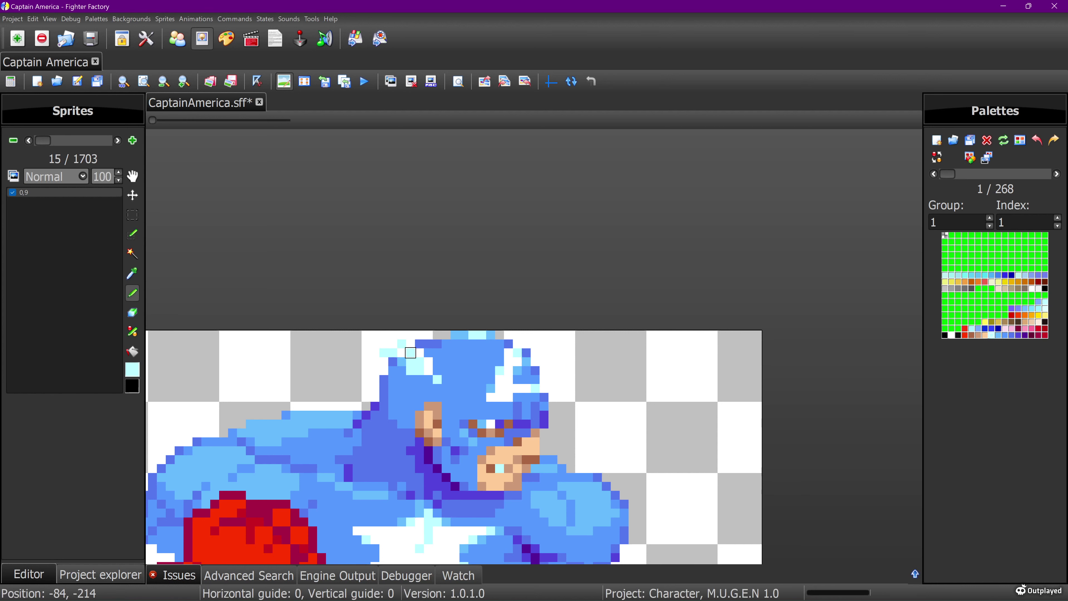
Step: Repaint the pixels at the rear wing's base with sampled light blue and medium blue, and erase the old outward tip
{"action": "left_click", "coordinate": [132, 273]}
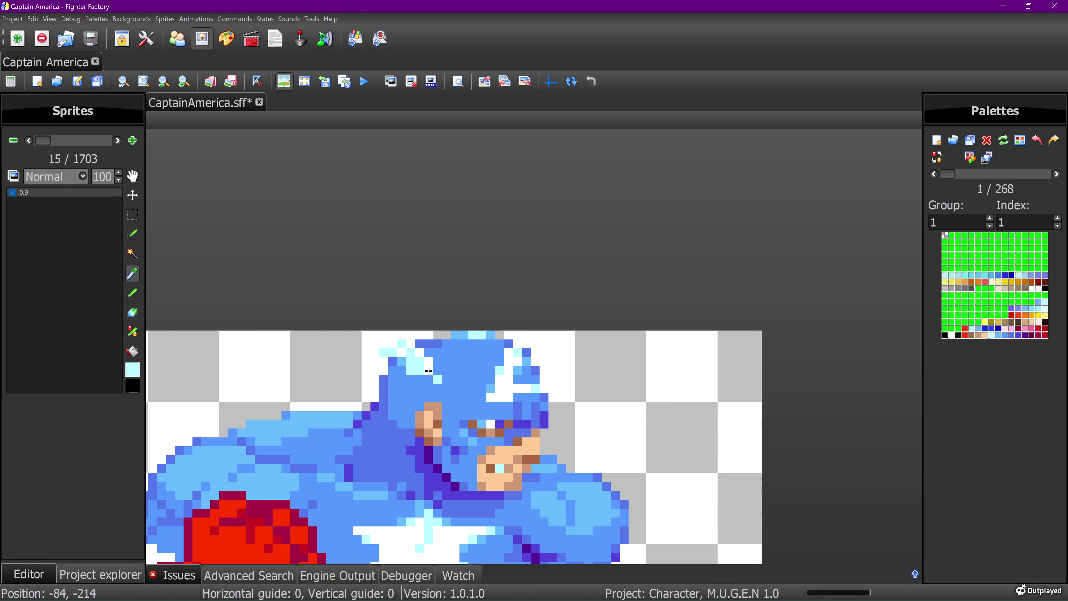
{"action": "left_click", "coordinate": [401, 362]}
{"action": "left_click", "coordinate": [132, 293]}
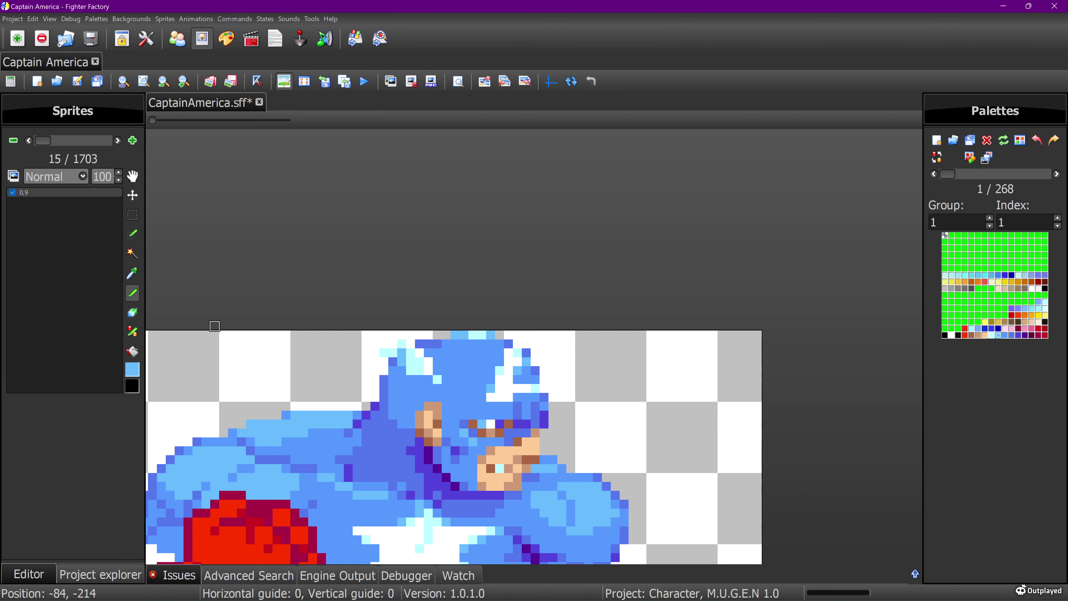
{"action": "left_click", "coordinate": [132, 273]}
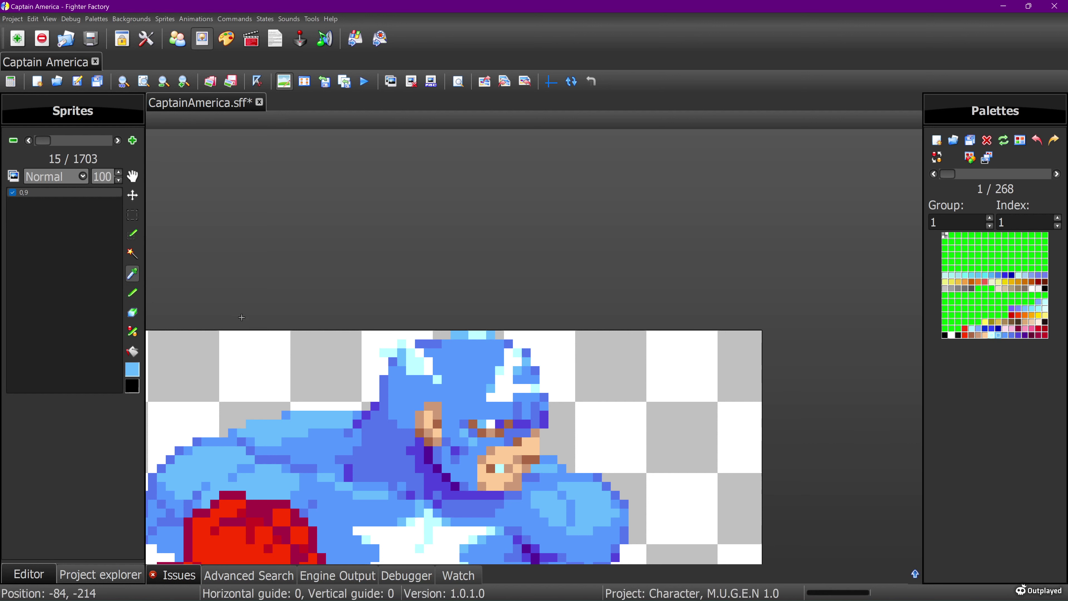
{"action": "left_click", "coordinate": [437, 388]}
{"action": "left_click", "coordinate": [132, 293]}
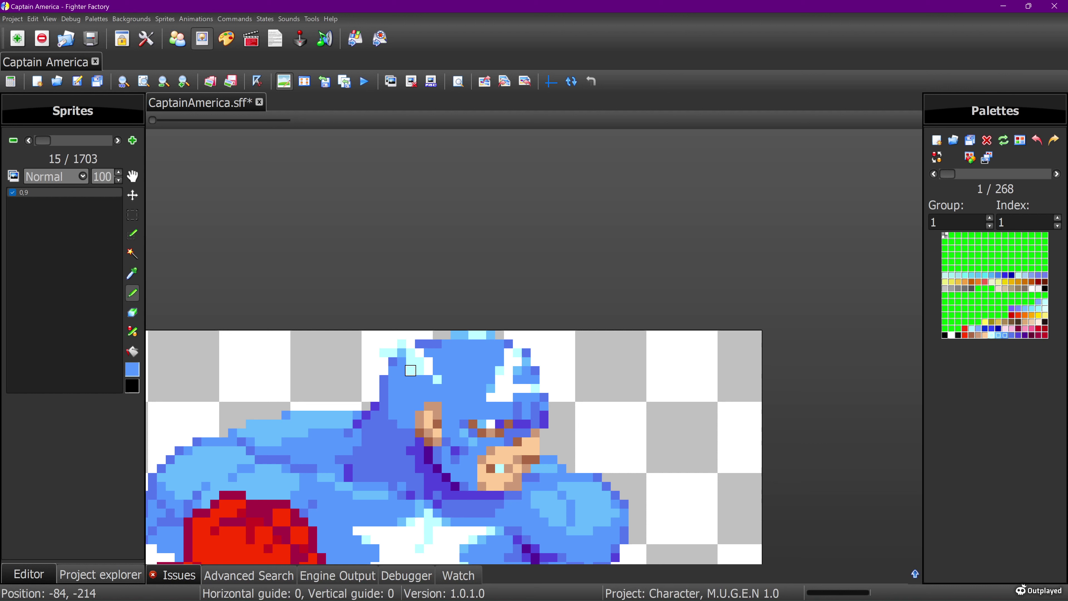
{"action": "left_click", "coordinate": [411, 370]}
{"action": "left_click", "coordinate": [132, 312]}
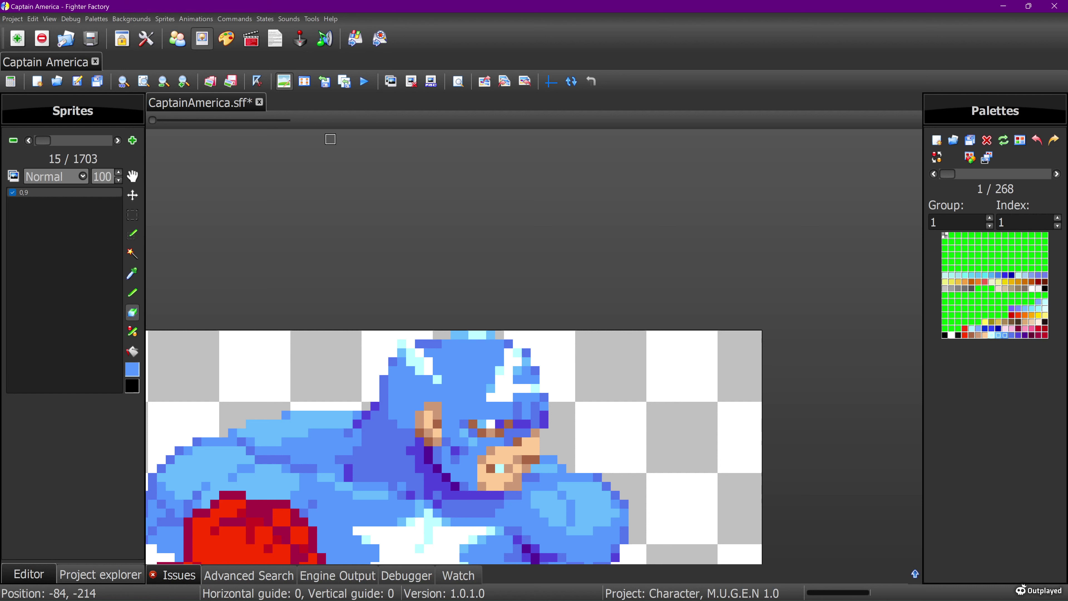
Step: Increase the canvas height of sprite 0,9 in its image properties to add room above the head
{"action": "left_click", "coordinate": [165, 19]}
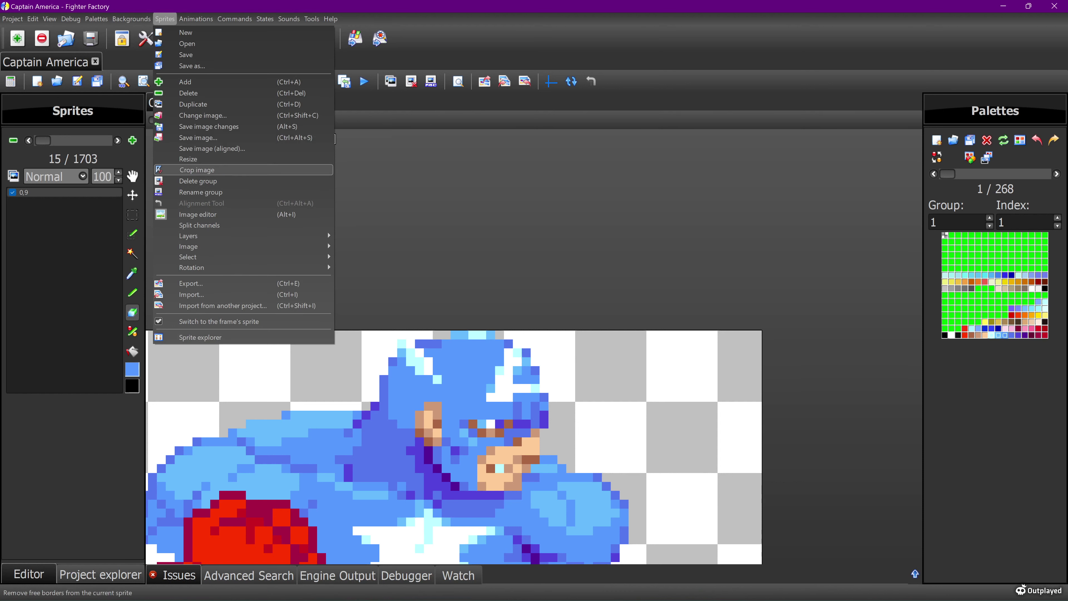
{"action": "mouse_move", "coordinate": [197, 246]}
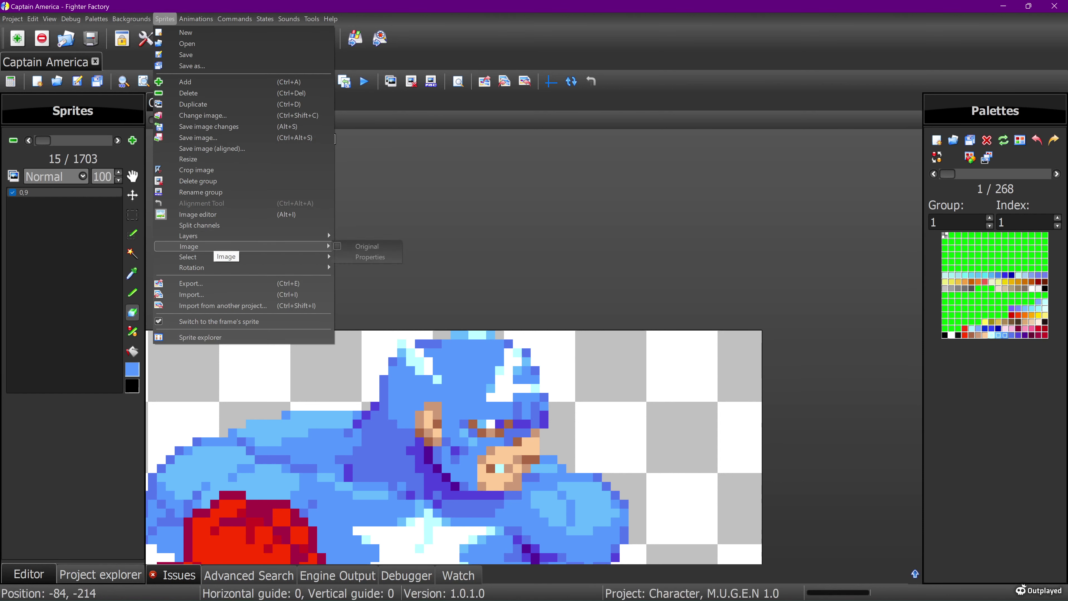
{"action": "left_click", "coordinate": [370, 257]}
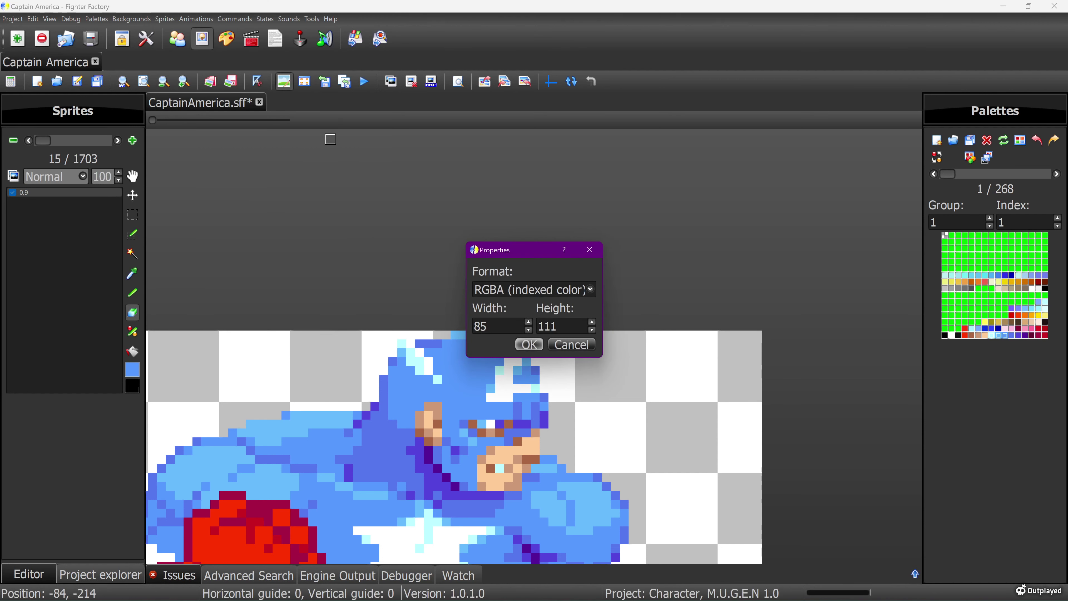
{"action": "left_click", "coordinate": [591, 322]}
{"action": "left_click", "coordinate": [526, 344]}
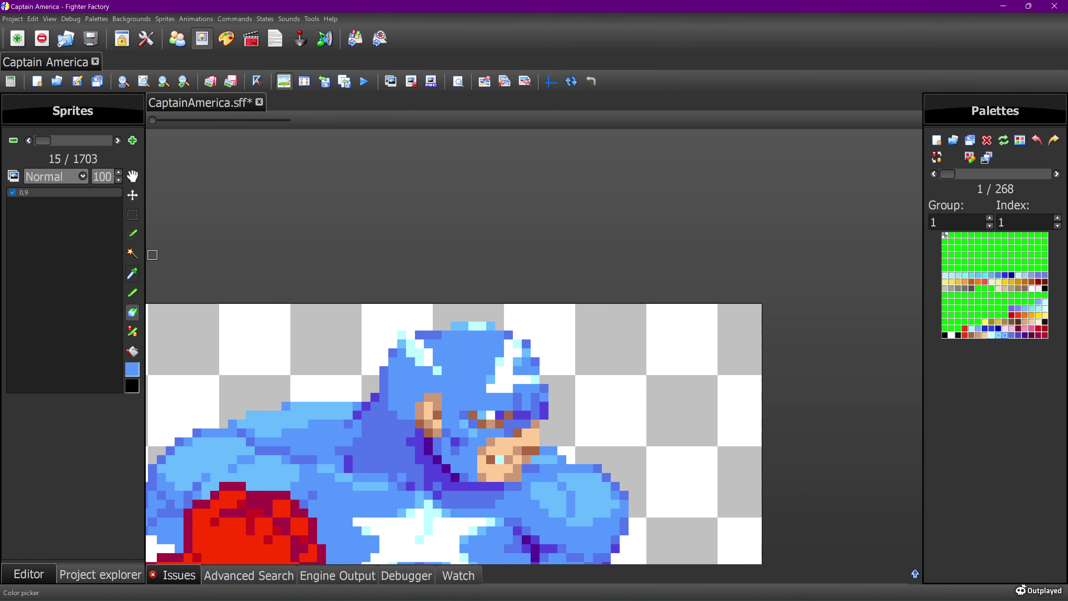
Step: Add a pale cyan pixel above the helmet's top highlight, using sampled colors, and erase the pixel directly beneath it
{"action": "left_click", "coordinate": [132, 273]}
{"action": "left_click", "coordinate": [491, 327]}
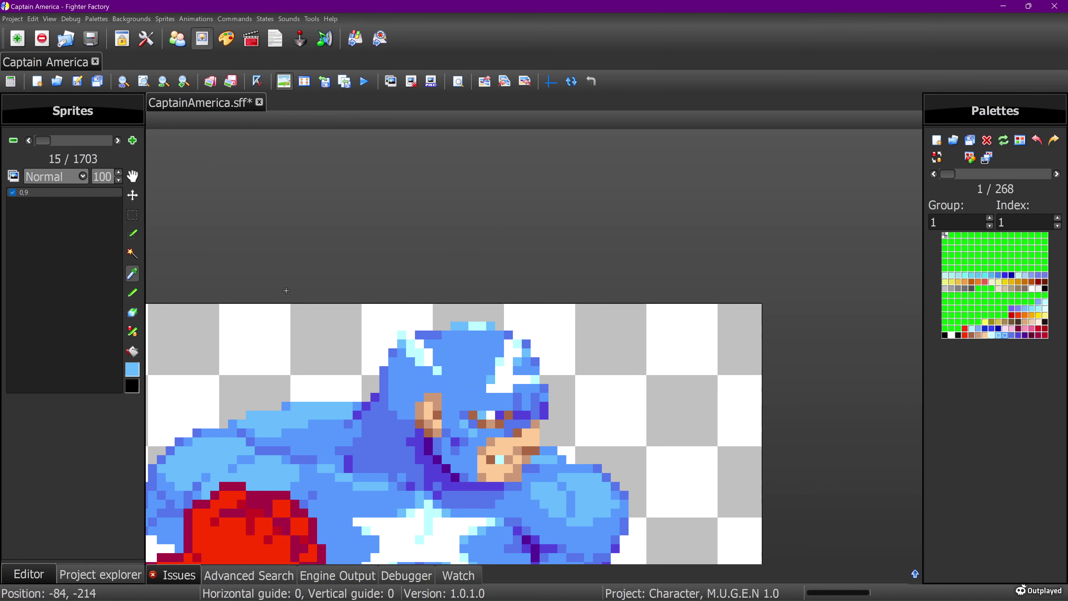
{"action": "left_click", "coordinate": [133, 293]}
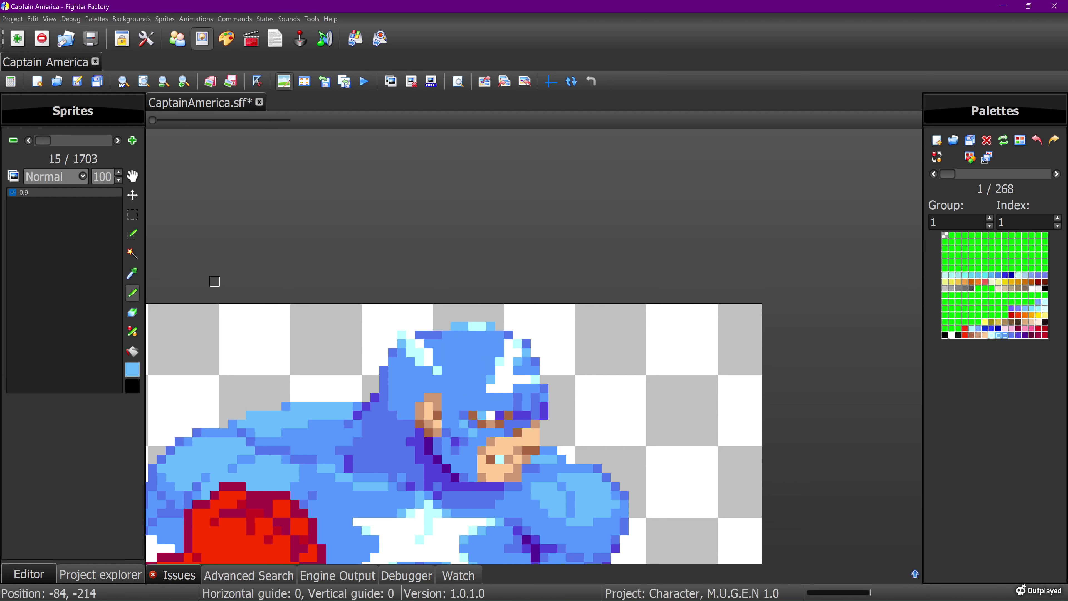
{"action": "left_click", "coordinate": [132, 273]}
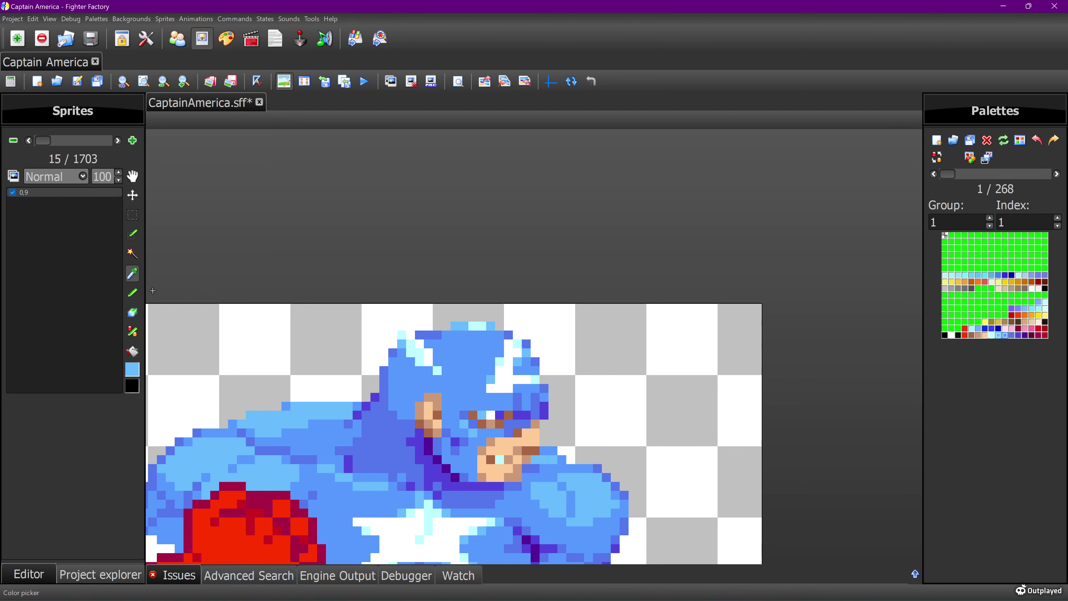
{"action": "left_click", "coordinate": [132, 293]}
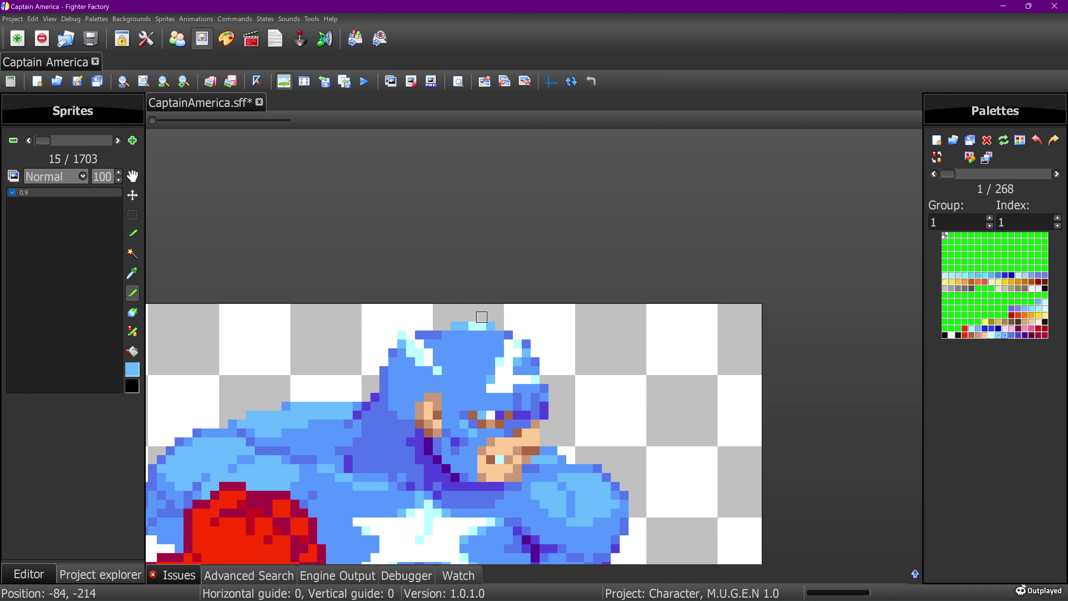
{"action": "left_click", "coordinate": [132, 274]}
{"action": "left_click", "coordinate": [383, 318]}
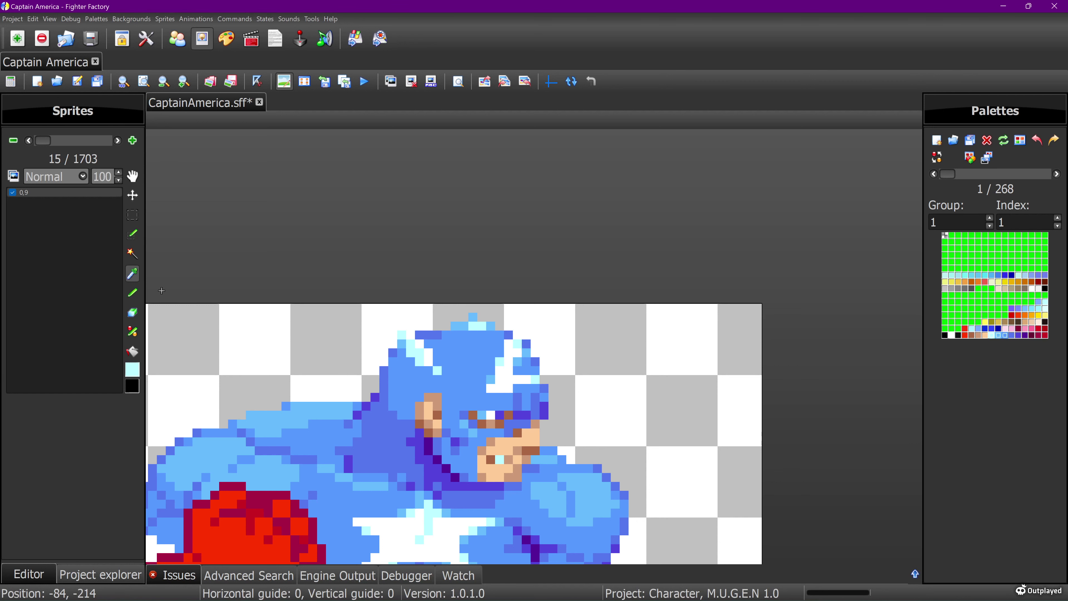
{"action": "left_click", "coordinate": [132, 293]}
{"action": "left_click", "coordinate": [473, 317]}
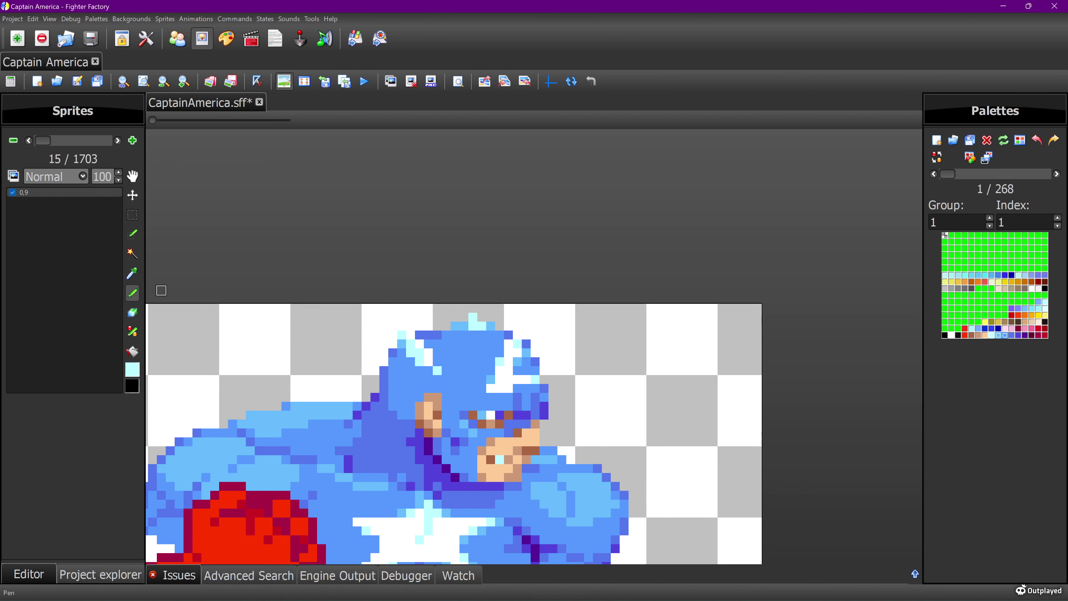
{"action": "key", "text": "e"}
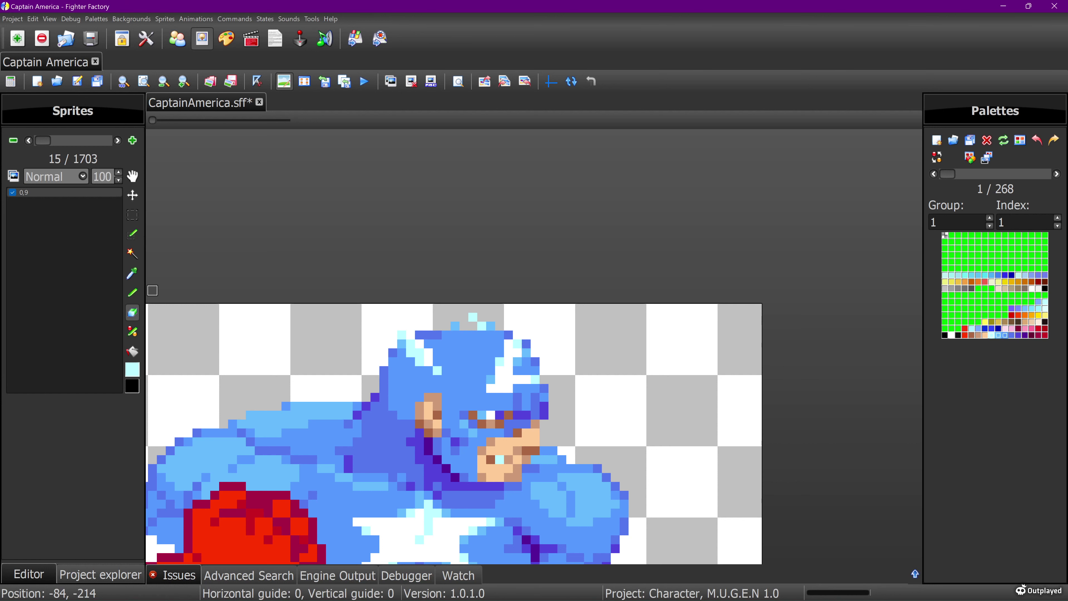
Step: Extend the top helmet tip with sampled light blue, fill its base with pale cyan, and erase the leftover light blue pixel beside it
{"action": "left_click", "coordinate": [132, 273]}
{"action": "left_click", "coordinate": [455, 326]}
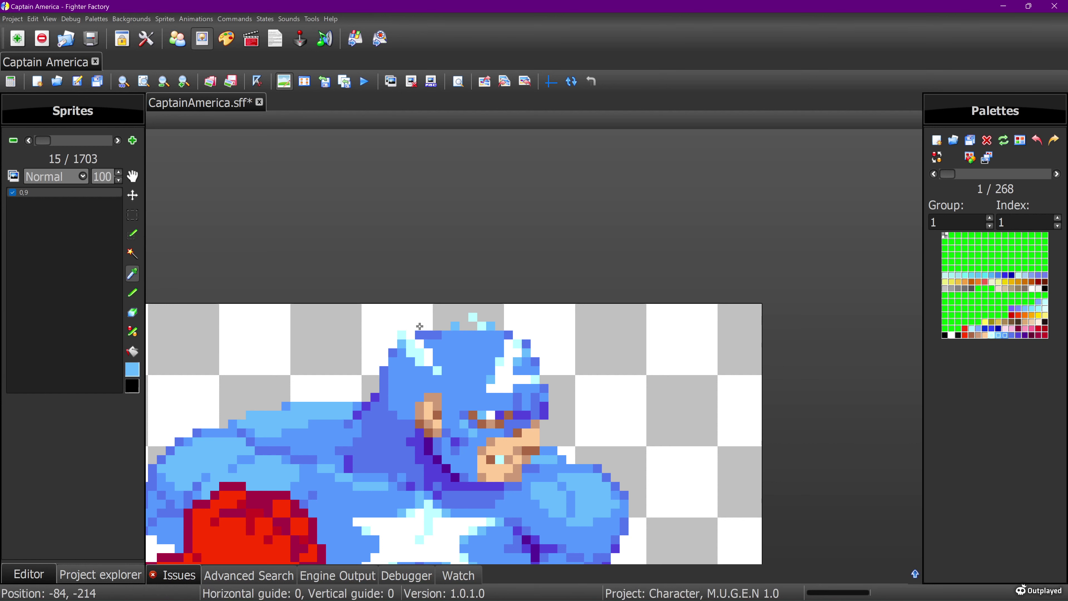
{"action": "left_click", "coordinate": [133, 292]}
{"action": "left_click", "coordinate": [464, 308]}
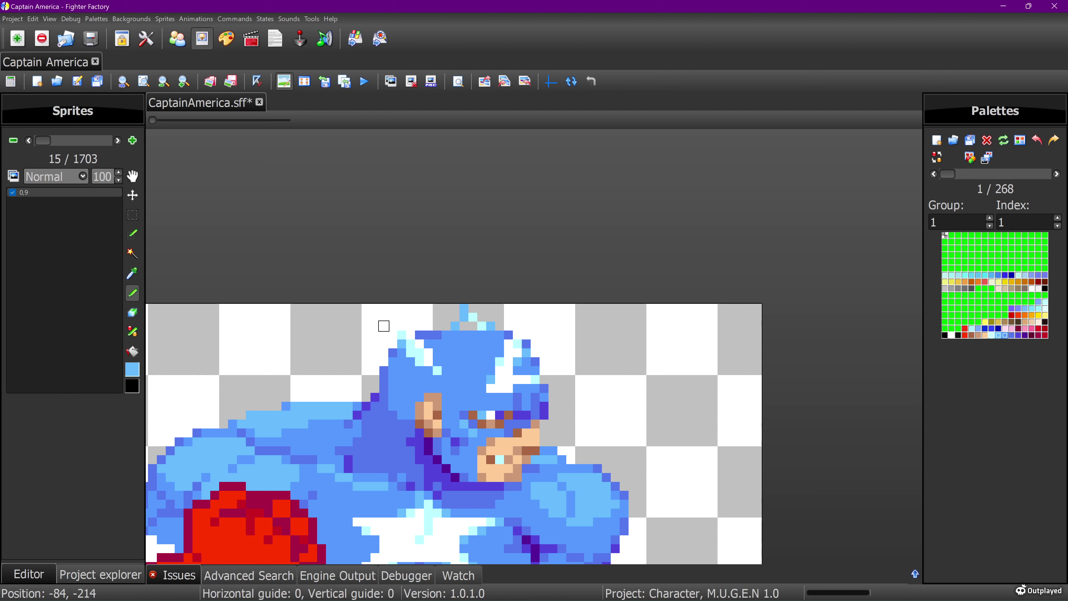
{"action": "key", "text": "i"}
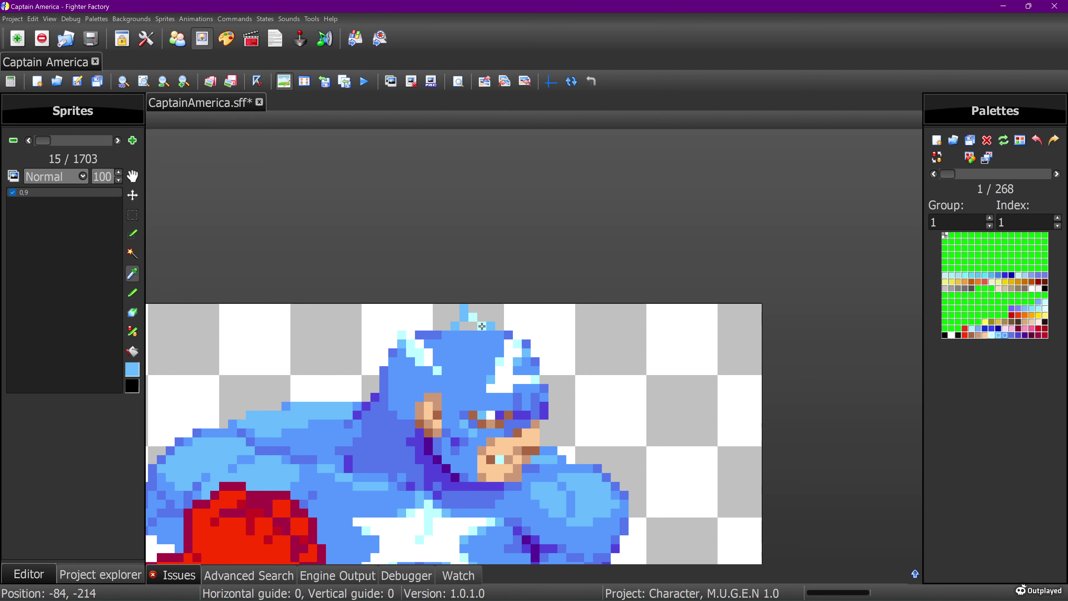
{"action": "left_click", "coordinate": [473, 318]}
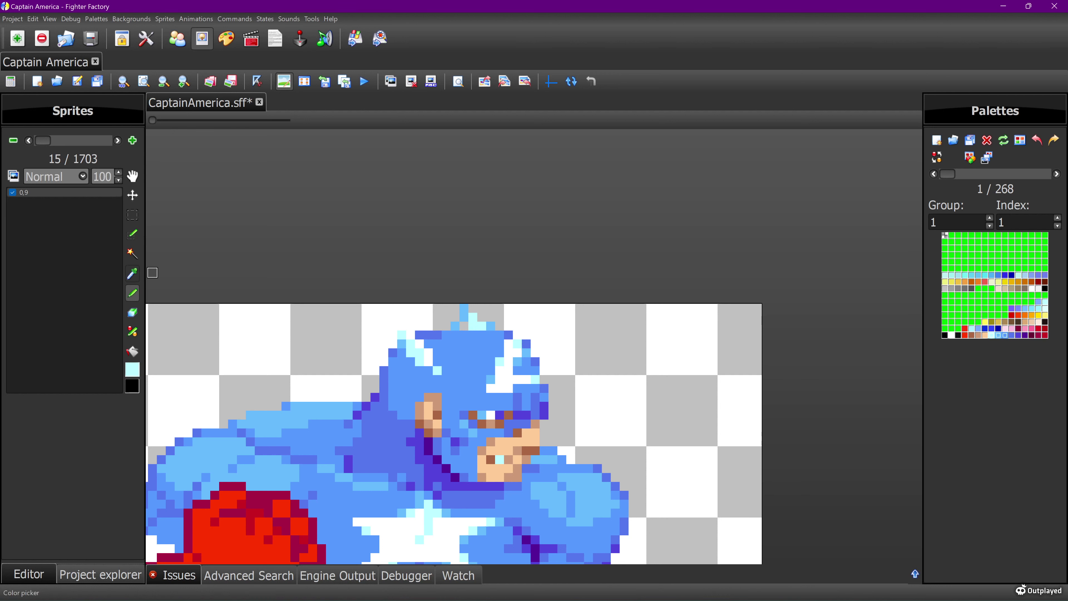
{"action": "left_click", "coordinate": [132, 312]}
{"action": "left_click", "coordinate": [454, 326]}
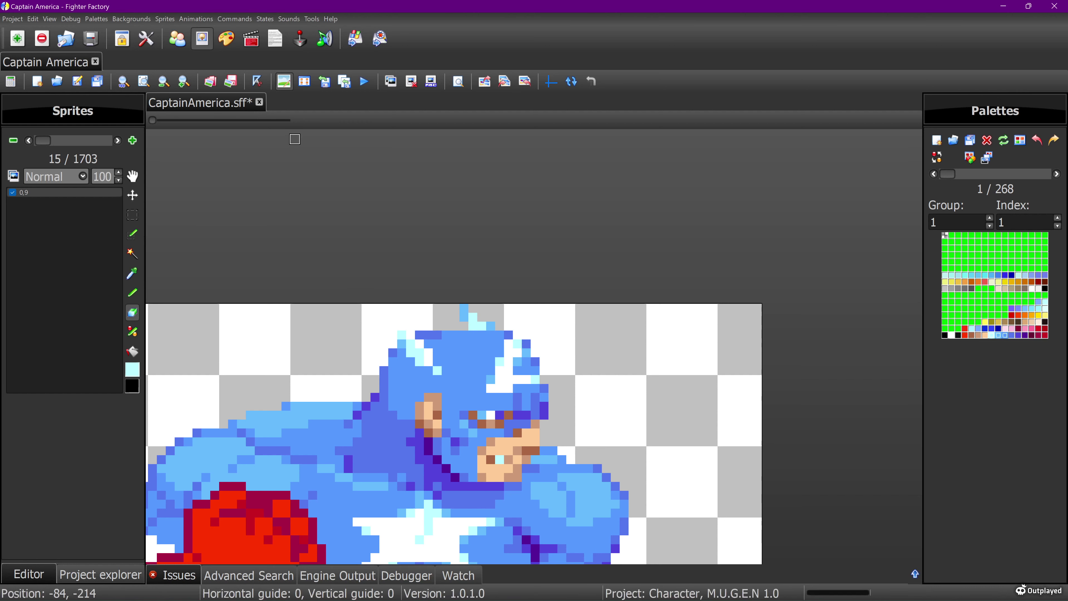
Step: Leave the image editor and compare the stance sprites from 0,9 through the frames after it, ending on 0,9
{"action": "left_click", "coordinate": [284, 81]}
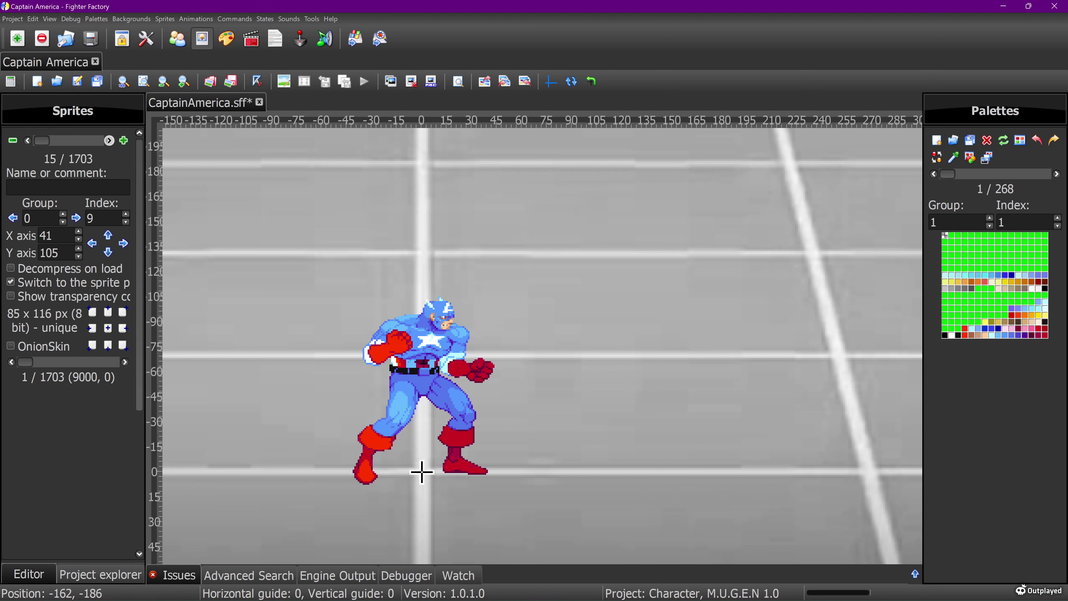
{"action": "left_click", "coordinate": [109, 140]}
{"action": "left_click", "coordinate": [109, 140]}
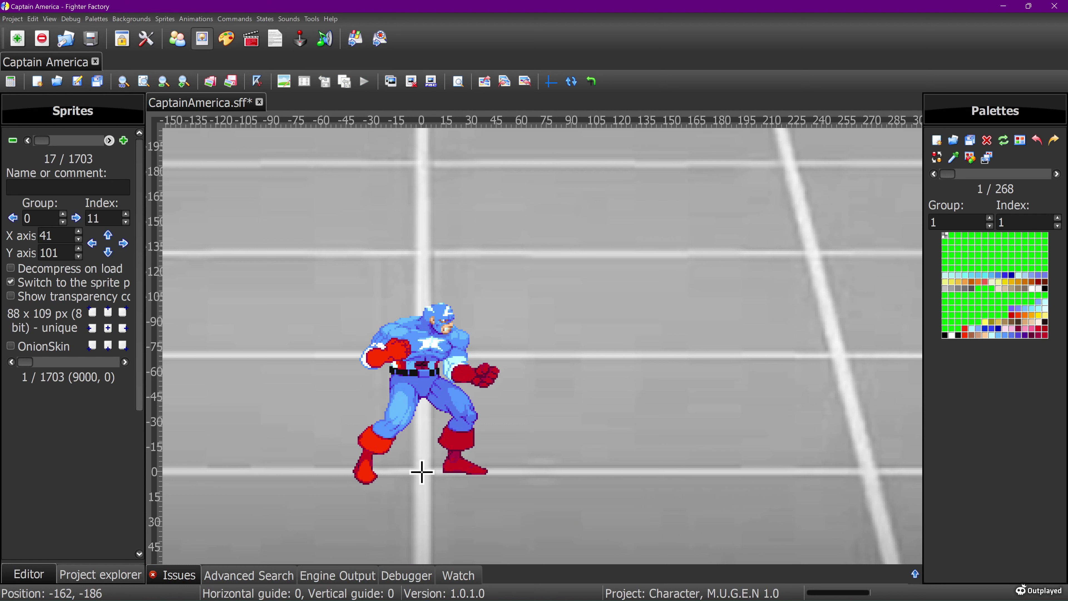
{"action": "left_click", "coordinate": [109, 140]}
{"action": "left_click", "coordinate": [28, 140]}
{"action": "left_click", "coordinate": [27, 140]}
{"action": "left_click", "coordinate": [27, 140]}
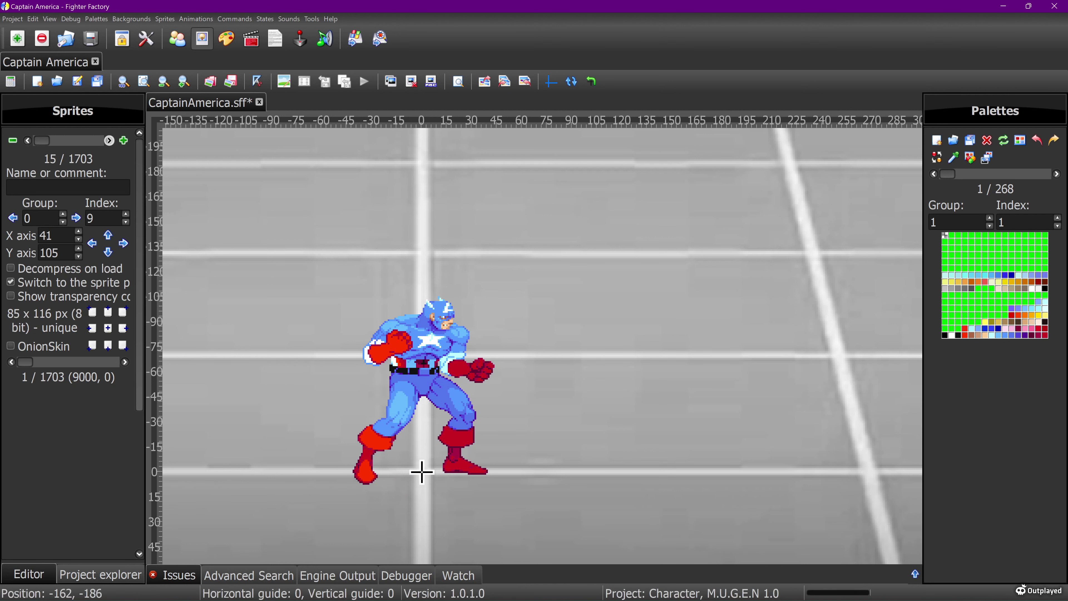
Step: Copy a rectangular selection of the helmet's top, including the small tip, from sprite 0,9
{"action": "left_click", "coordinate": [284, 81]}
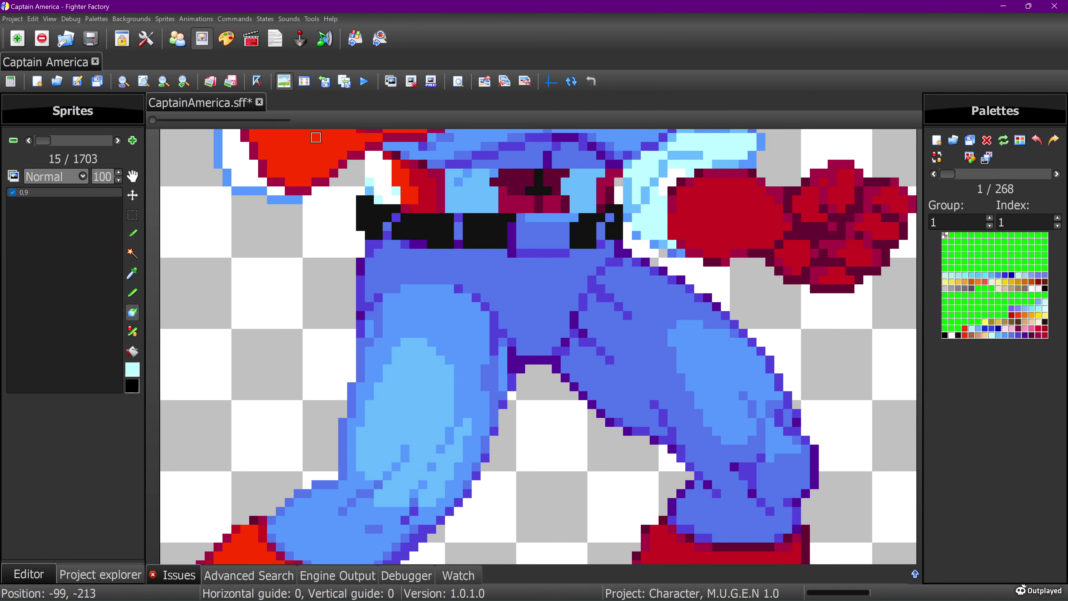
{"action": "scroll", "coordinate": [324, 236], "scroll_direction": "down", "scroll_amount": 2}
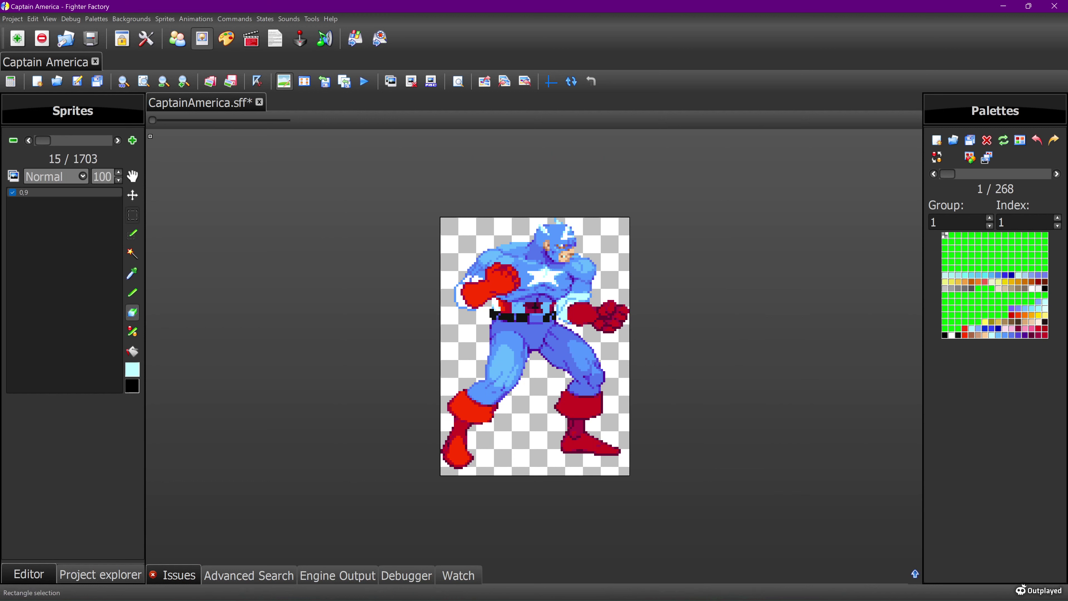
{"action": "left_click", "coordinate": [132, 214]}
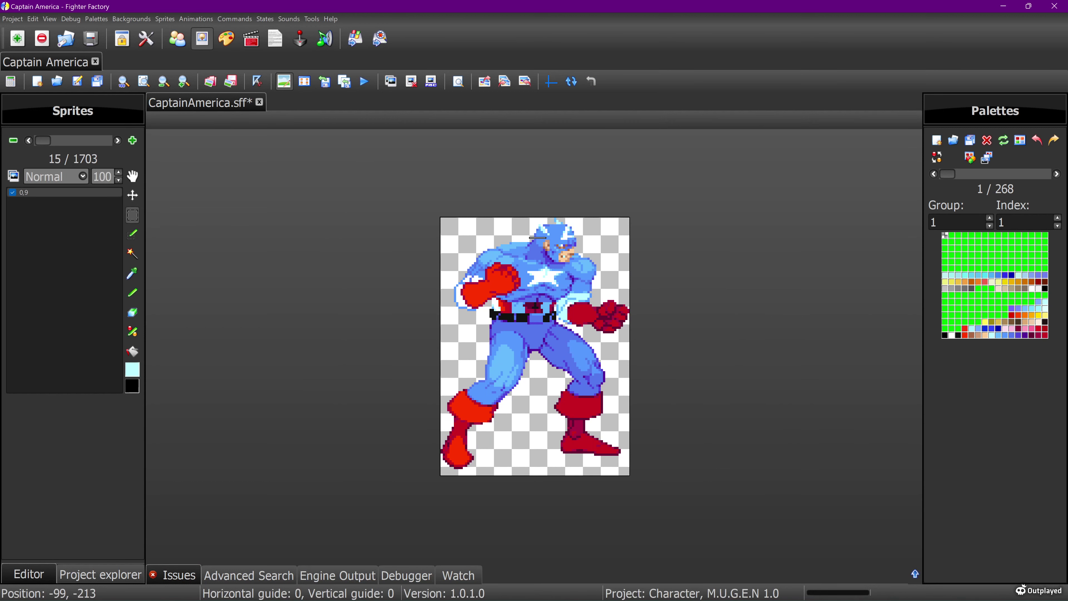
{"action": "left_click_drag", "start_coordinate": [529, 237], "coordinate": [573, 216]}
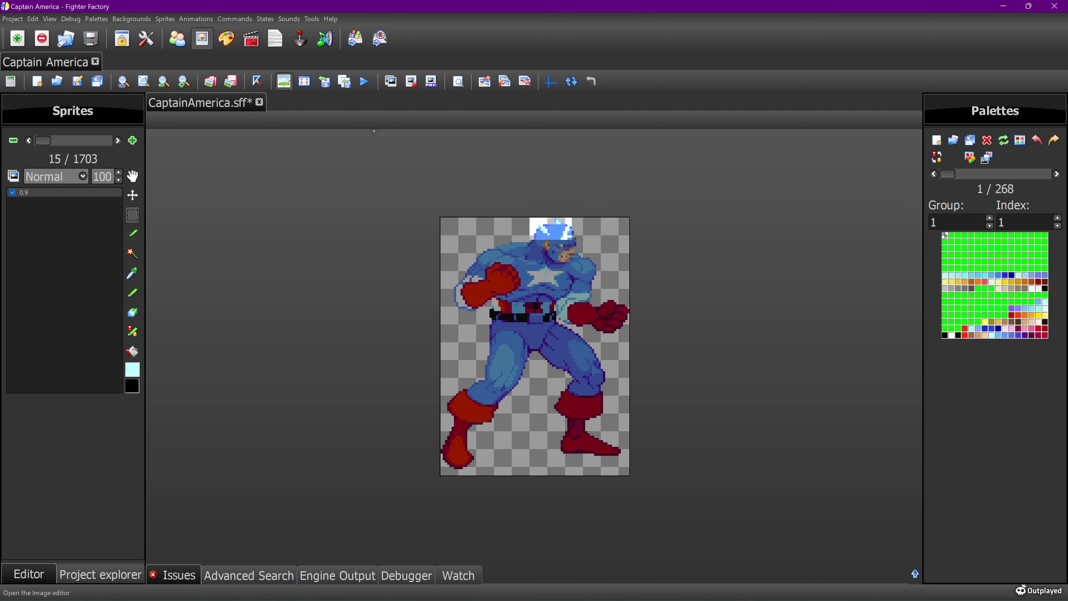
{"action": "left_click", "coordinate": [284, 81]}
Step: Paste the copied helmet top into sprite 0,10 as a new layer and nudge it down into alignment over the head
{"action": "left_click", "coordinate": [109, 140]}
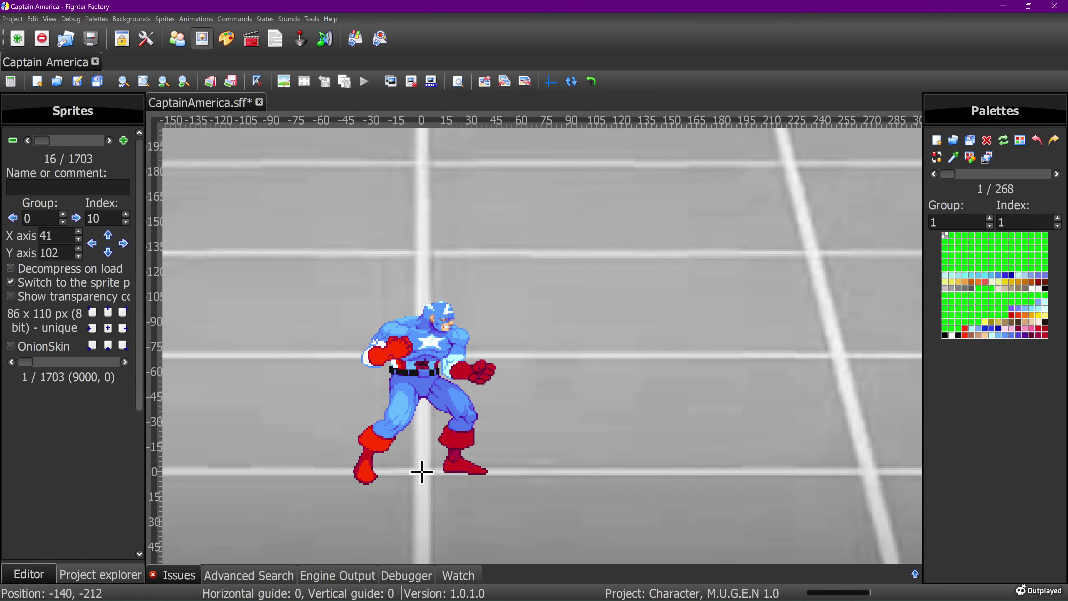
{"action": "left_click", "coordinate": [283, 81]}
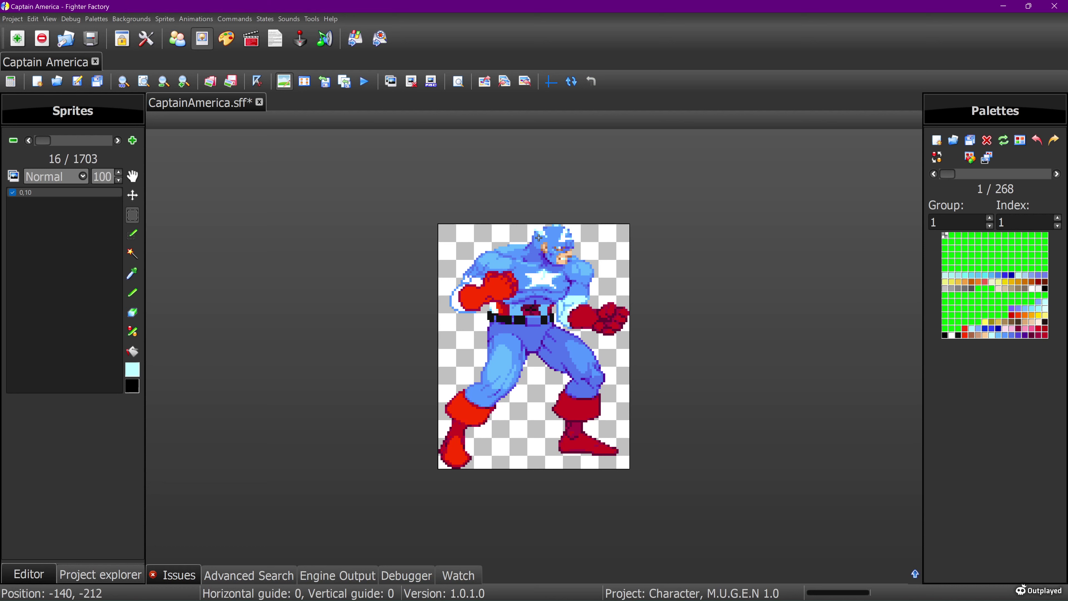
{"action": "key", "text": "ctrl+v"}
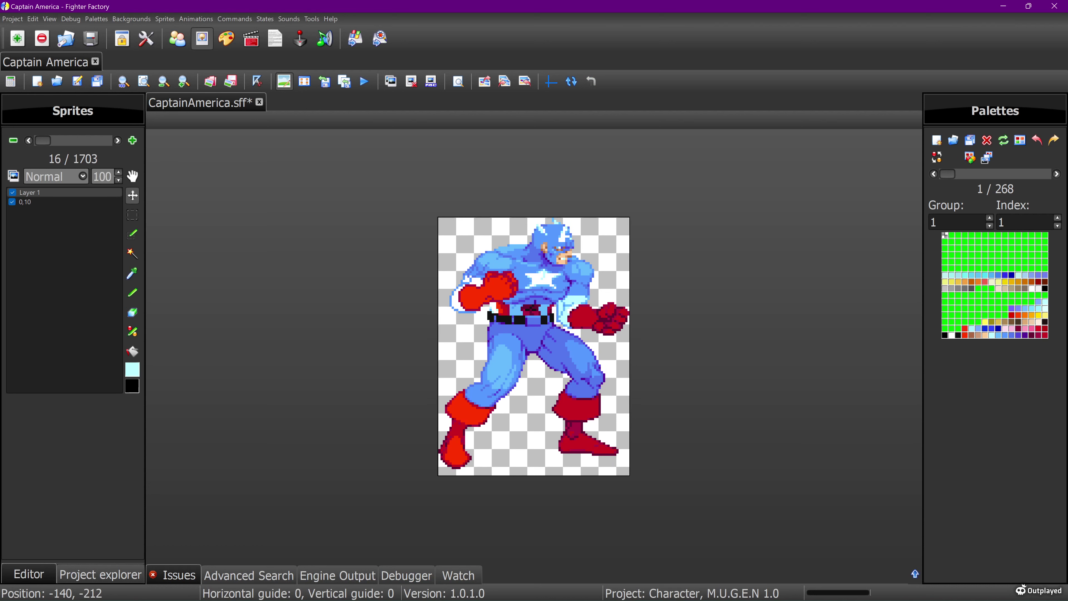
{"action": "key", "text": "Down"}
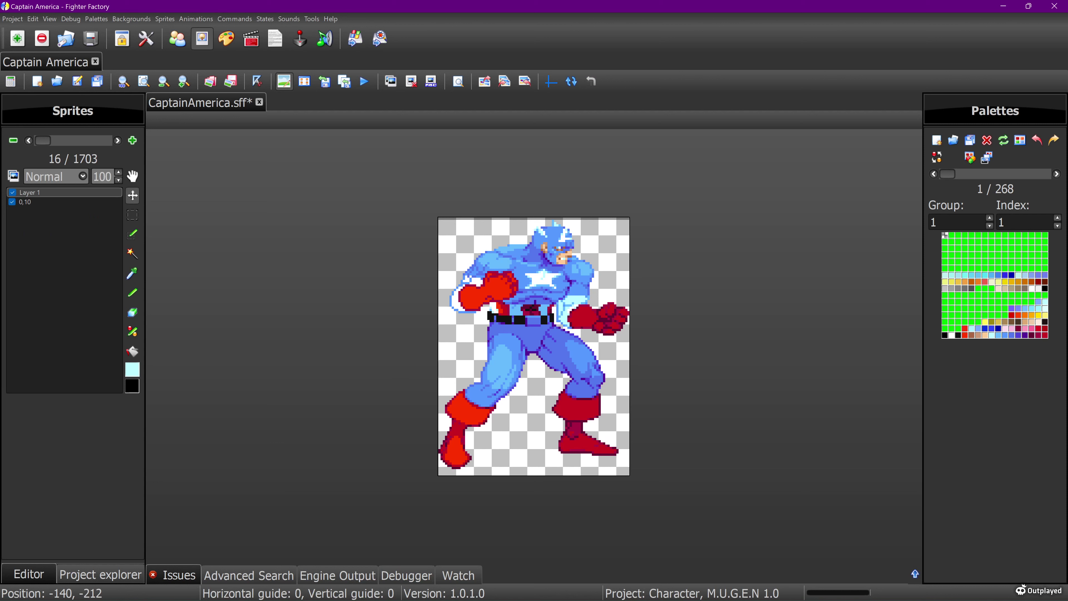
{"action": "left_click", "coordinate": [12, 192]}
{"action": "left_click", "coordinate": [13, 193]}
Step: Apply the pasted helmet layer to sprite 0,10 and reopen the merged image for editing around the head
{"action": "scroll", "coordinate": [533, 346], "scroll_direction": "up", "scroll_amount": 1}
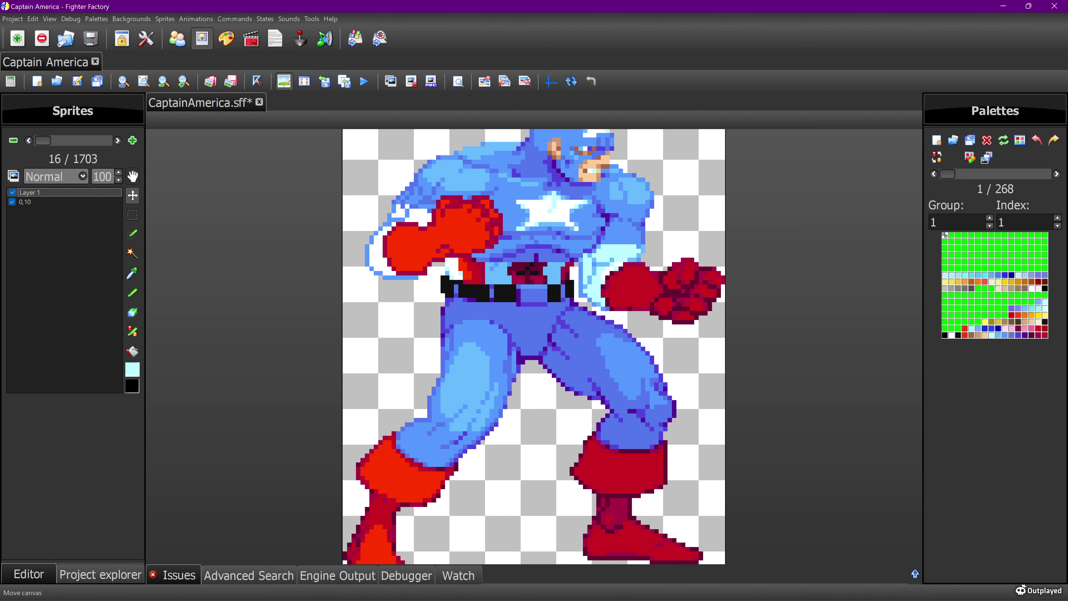
{"action": "left_click", "coordinate": [133, 176]}
{"action": "left_click_drag", "start_coordinate": [530, 252], "coordinate": [424, 423]}
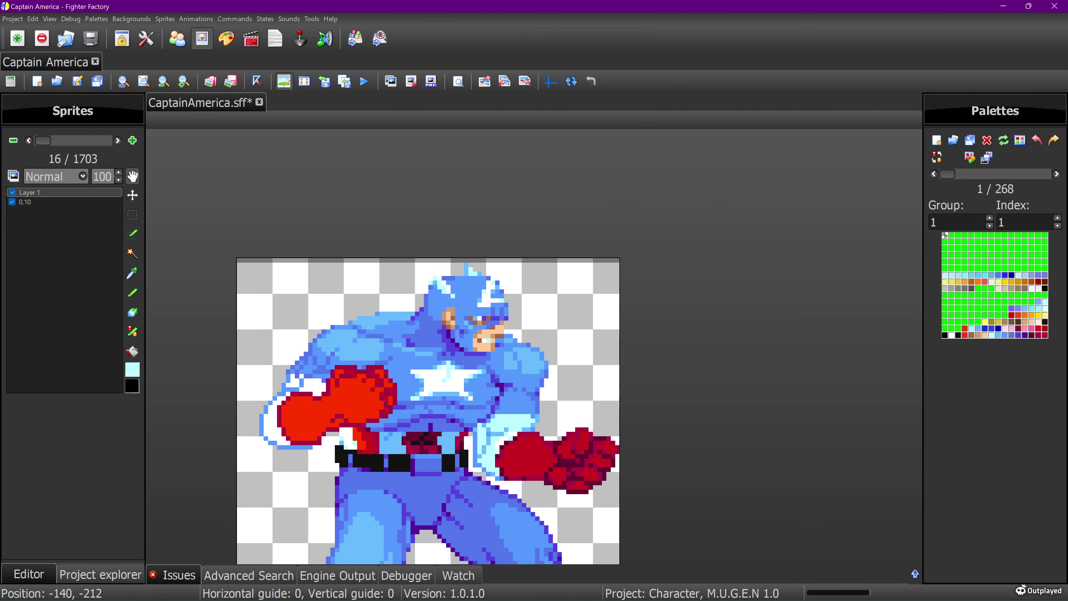
{"action": "left_click", "coordinate": [132, 215]}
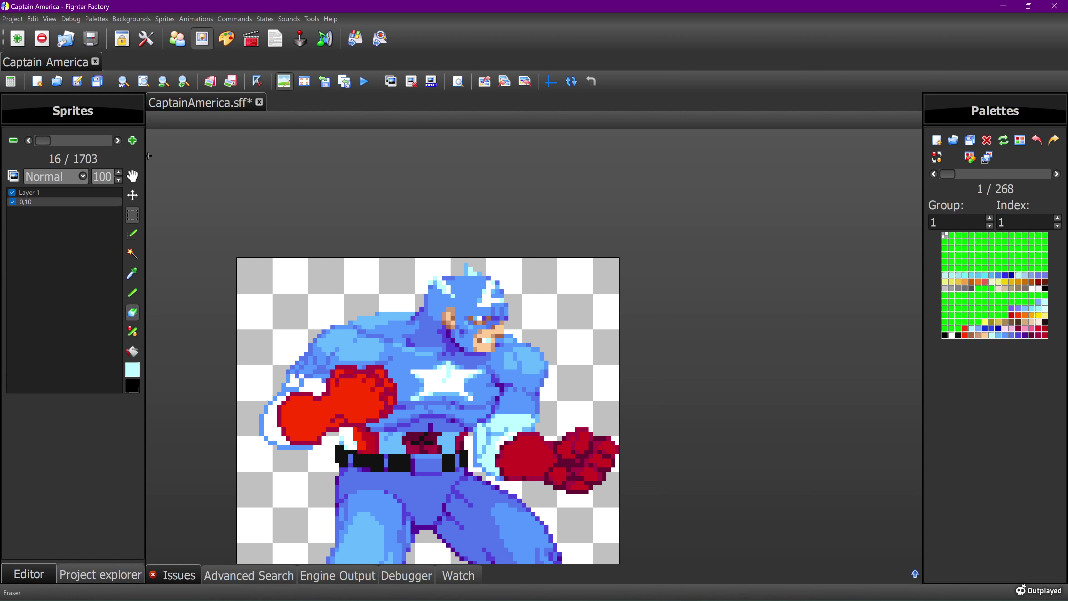
{"action": "left_click", "coordinate": [133, 312]}
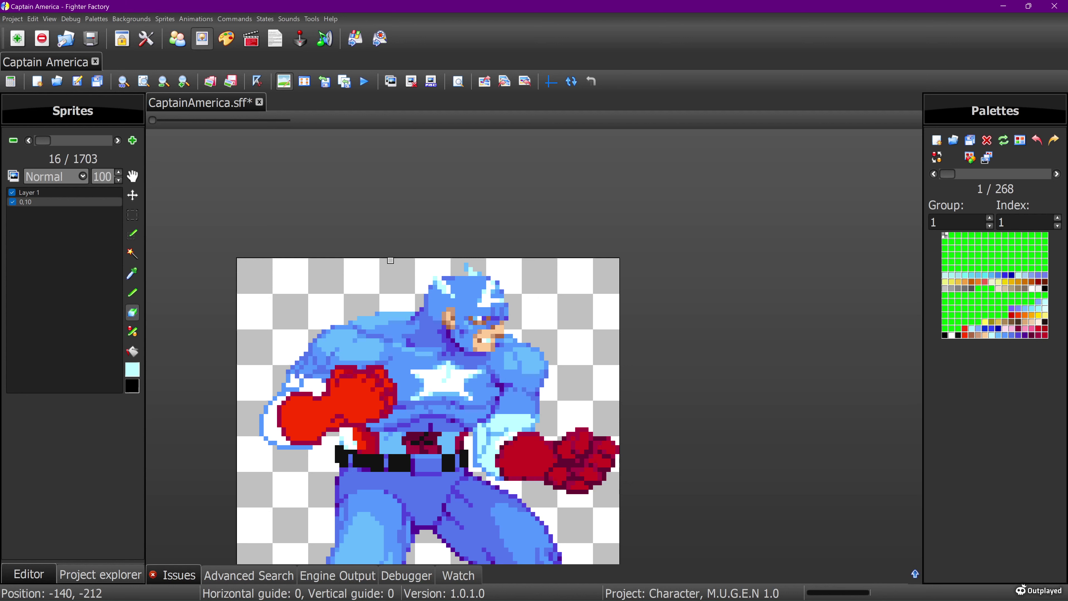
{"action": "left_click", "coordinate": [324, 81]}
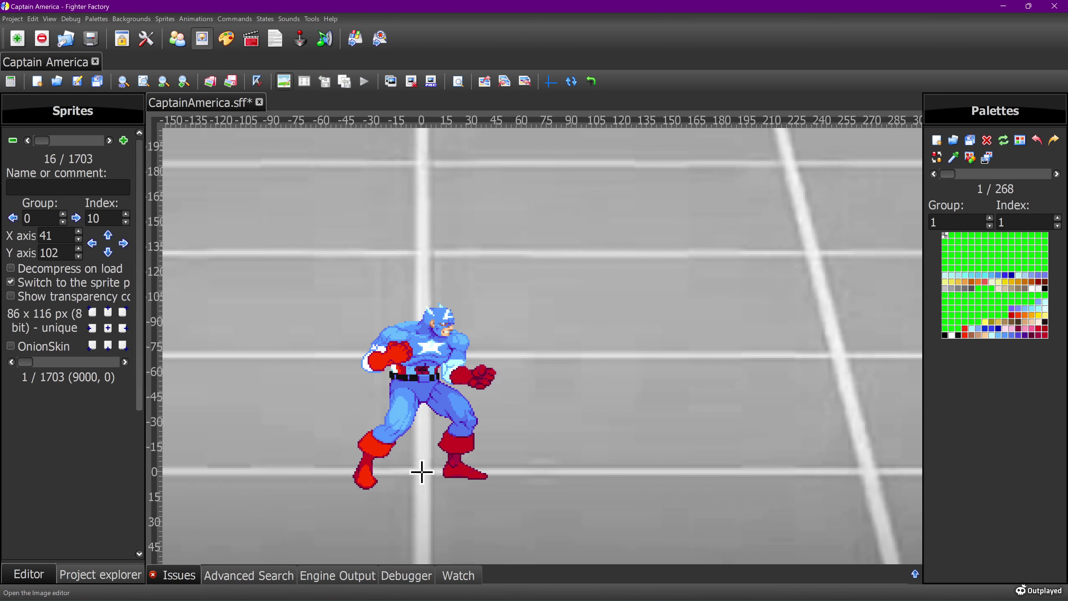
{"action": "left_click", "coordinate": [283, 81]}
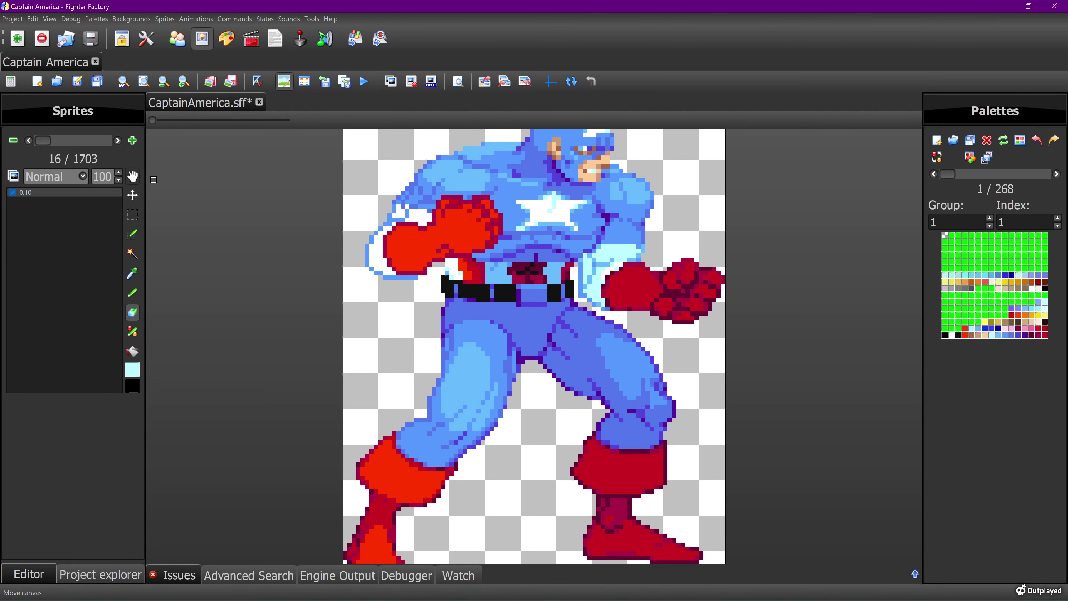
{"action": "left_click", "coordinate": [133, 176]}
{"action": "left_click_drag", "start_coordinate": [488, 235], "coordinate": [399, 424]}
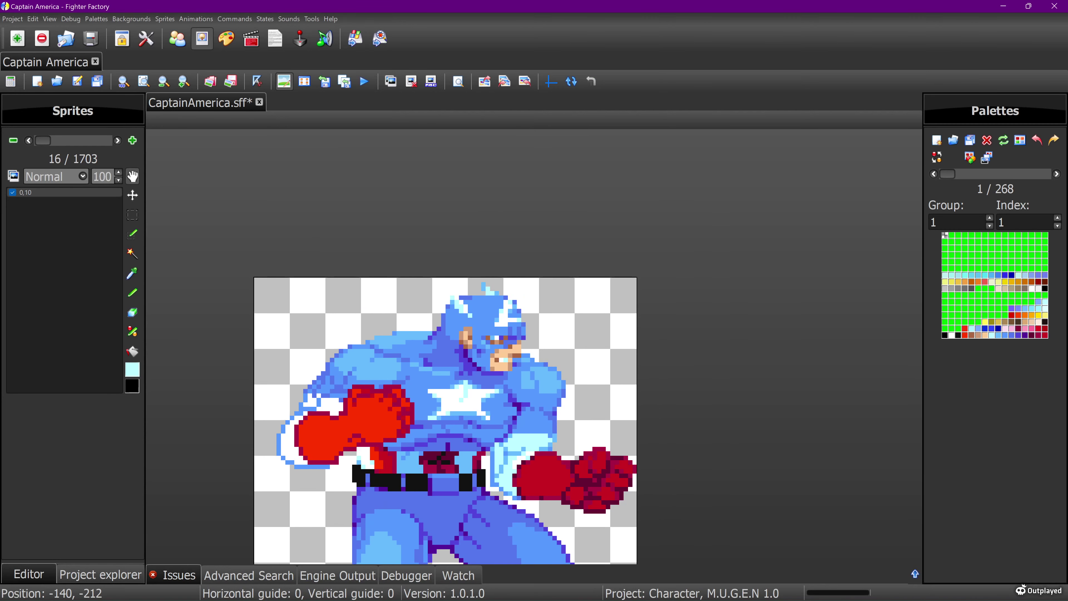
Step: Try reshaping the top helmet tip with sampled pale cyan and light blue pixels, and undo the changes
{"action": "left_click", "coordinate": [132, 274]}
{"action": "left_click", "coordinate": [132, 293]}
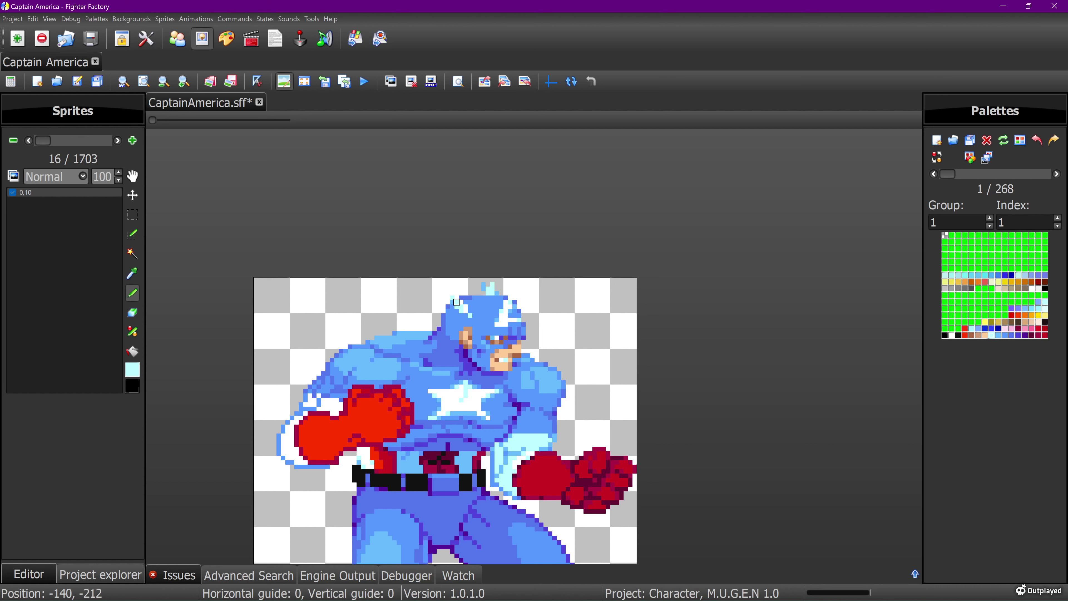
{"action": "left_click", "coordinate": [132, 312]}
{"action": "left_click", "coordinate": [132, 273]}
{"action": "left_click", "coordinate": [483, 285]}
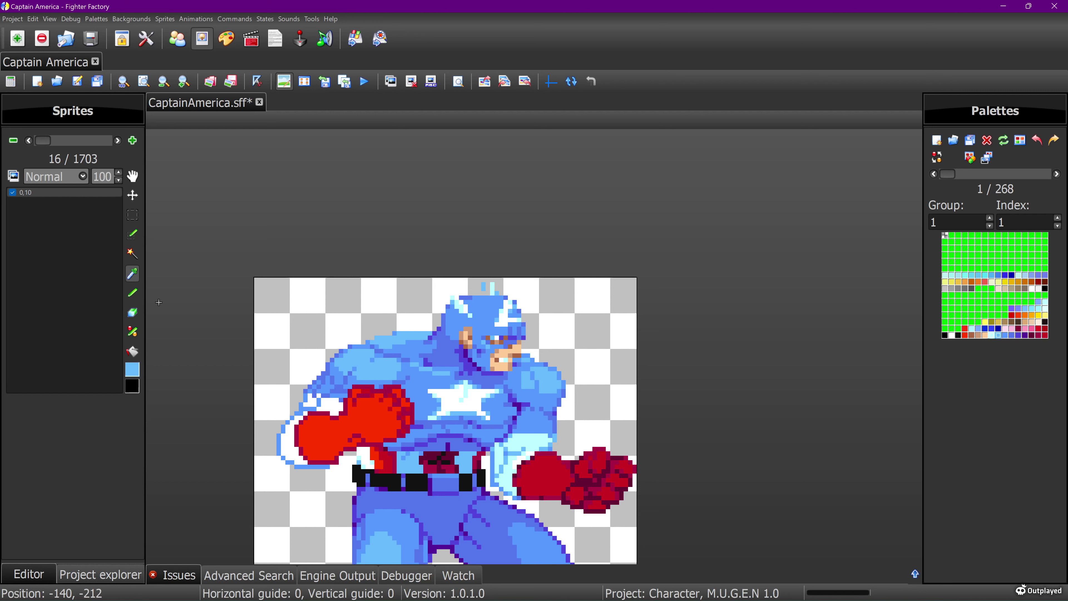
{"action": "left_click", "coordinate": [132, 293]}
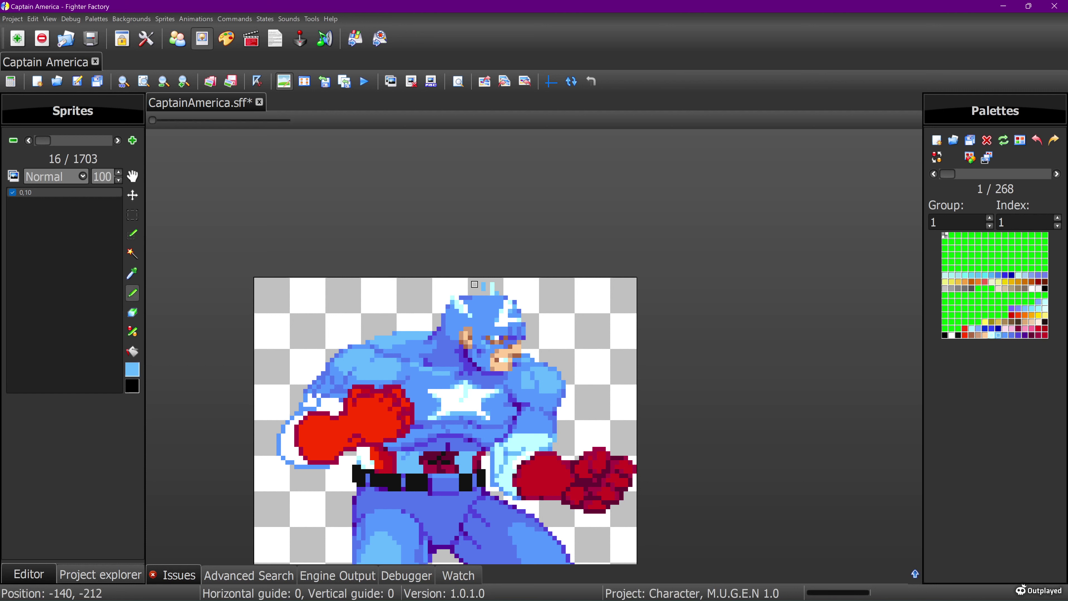
{"action": "left_click", "coordinate": [492, 284]}
{"action": "left_click", "coordinate": [132, 312]}
{"action": "left_click", "coordinate": [483, 286]}
{"action": "key", "text": "ctrl+z"}
{"action": "key", "text": "ctrl+z"}
Step: Raise the base of the top helmet tip with pale cyan sampled from the existing highlight
{"action": "left_click", "coordinate": [132, 273]}
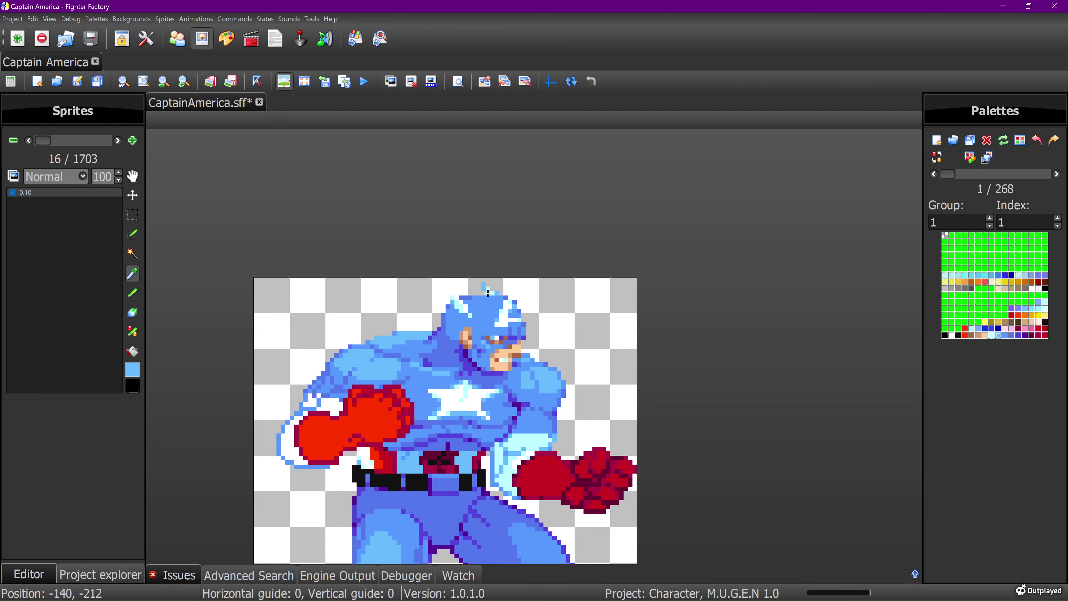
{"action": "left_click", "coordinate": [488, 293]}
{"action": "left_click", "coordinate": [133, 293]}
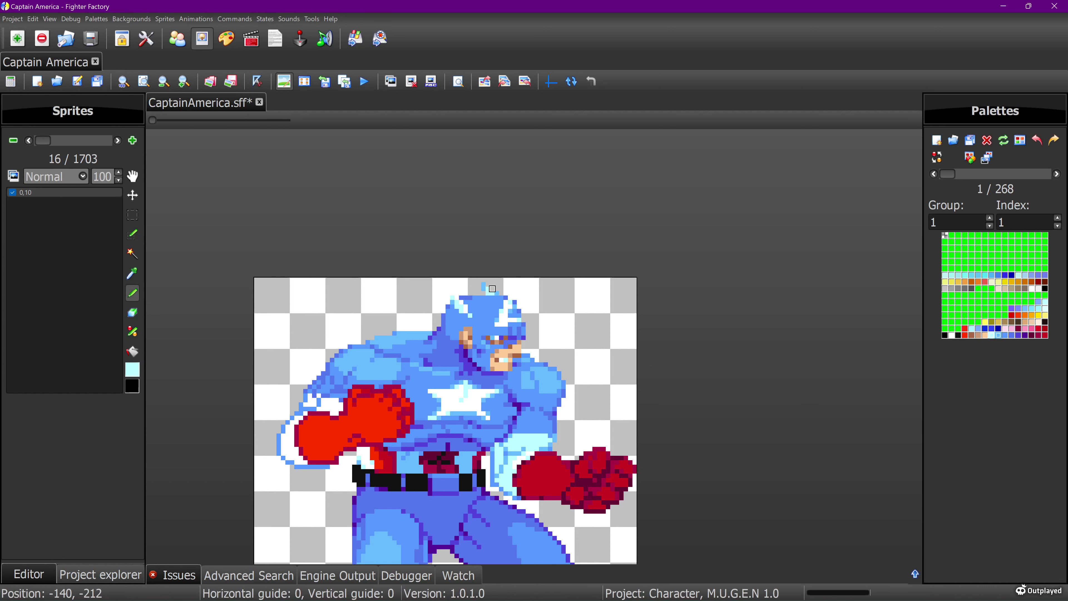
{"action": "left_click", "coordinate": [488, 285]}
Step: Extend the top helmet tip upward with sampled light blue and erase the leftover pixels beside its base
{"action": "left_click", "coordinate": [132, 273]}
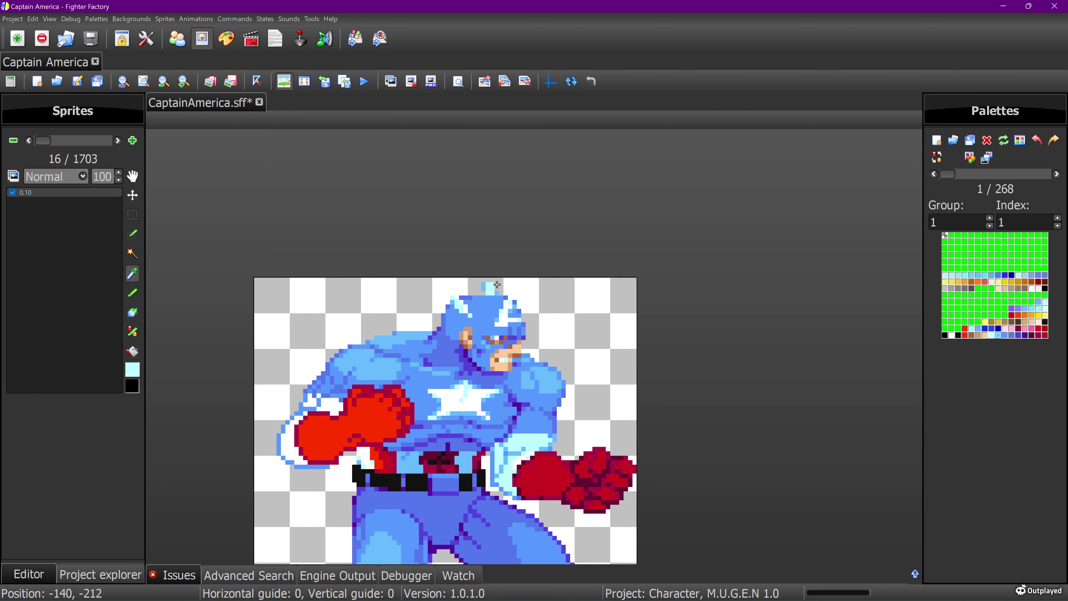
{"action": "left_click", "coordinate": [483, 285]}
{"action": "left_click", "coordinate": [132, 293]}
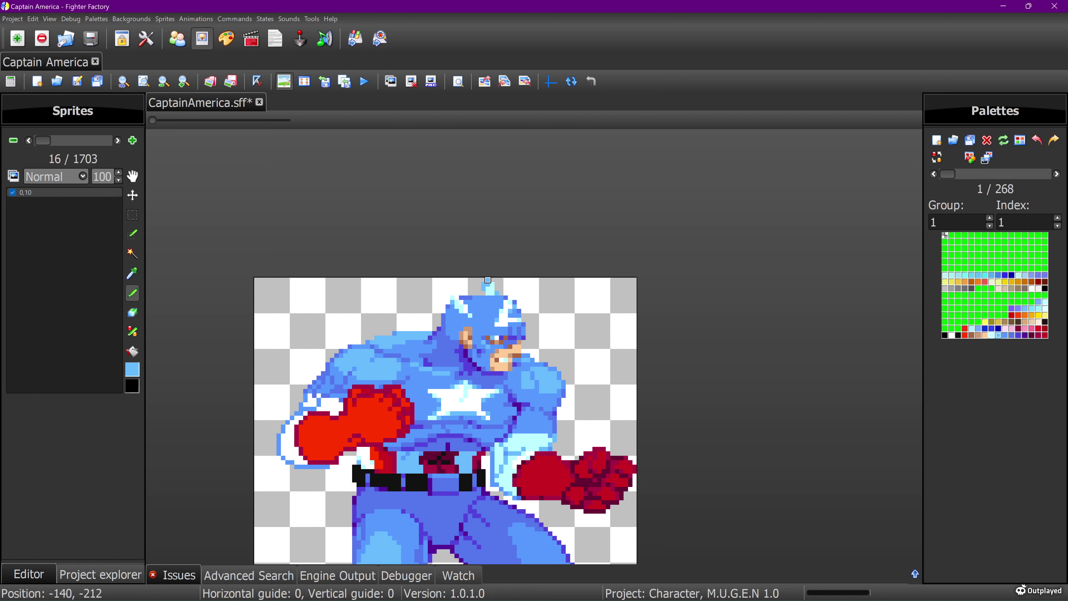
{"action": "left_click", "coordinate": [133, 313]}
{"action": "left_click", "coordinate": [488, 289]}
{"action": "left_click", "coordinate": [487, 293]}
Step: Retouch the helmet's side wings with white sampled from the rear wing, cleaning the edges with the eraser
{"action": "left_click", "coordinate": [132, 274]}
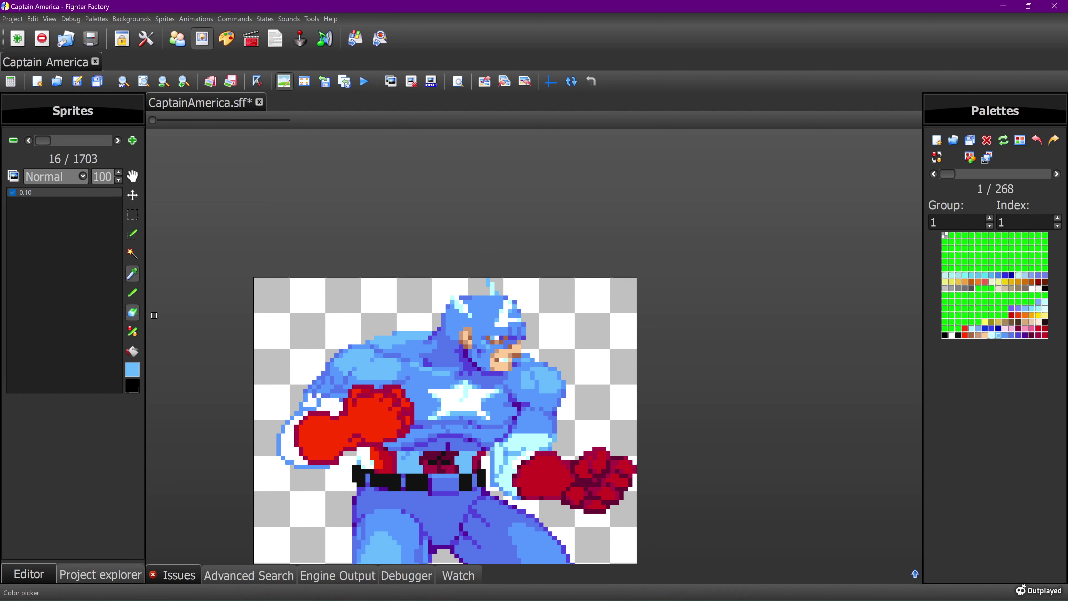
{"action": "left_click", "coordinate": [468, 306]}
{"action": "left_click", "coordinate": [133, 293]}
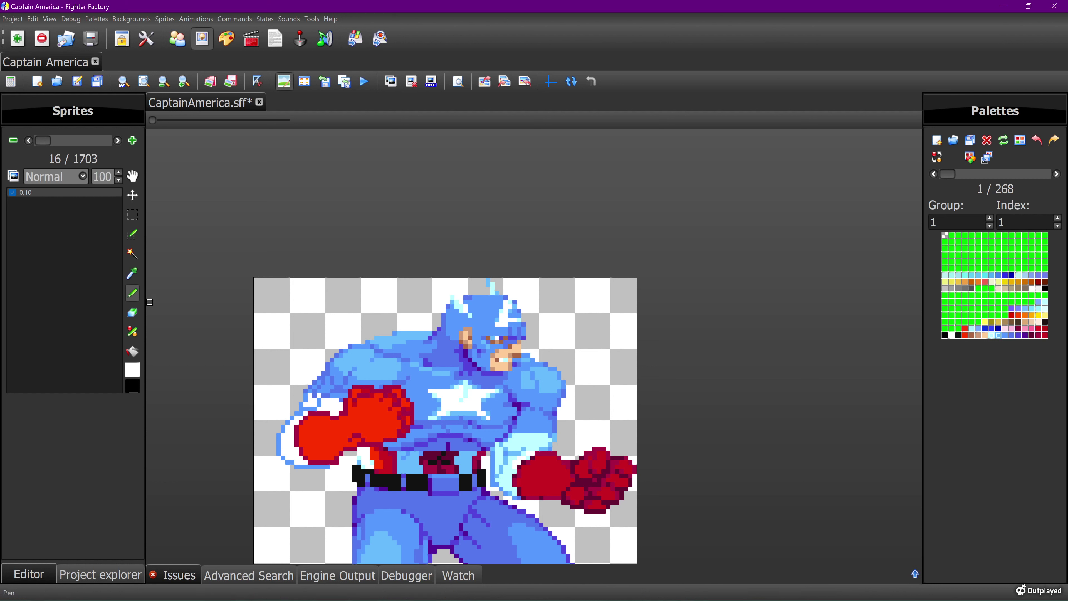
{"action": "left_click", "coordinate": [132, 312]}
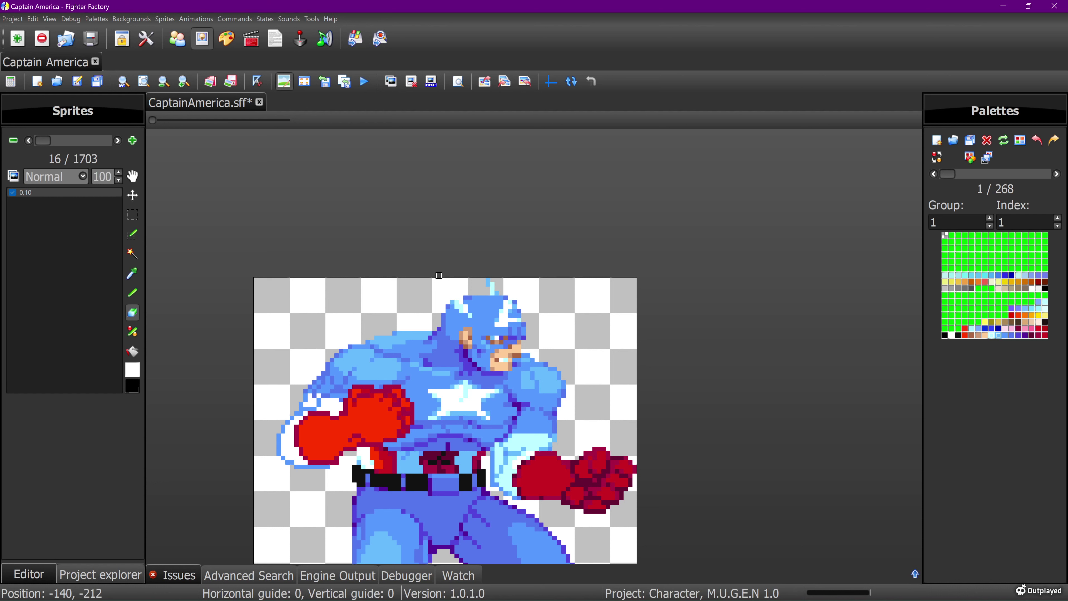
Step: Retouch the helmet's wing tips with pale cyan sampled from the rear wing, and leave the image editor
{"action": "left_click", "coordinate": [132, 274]}
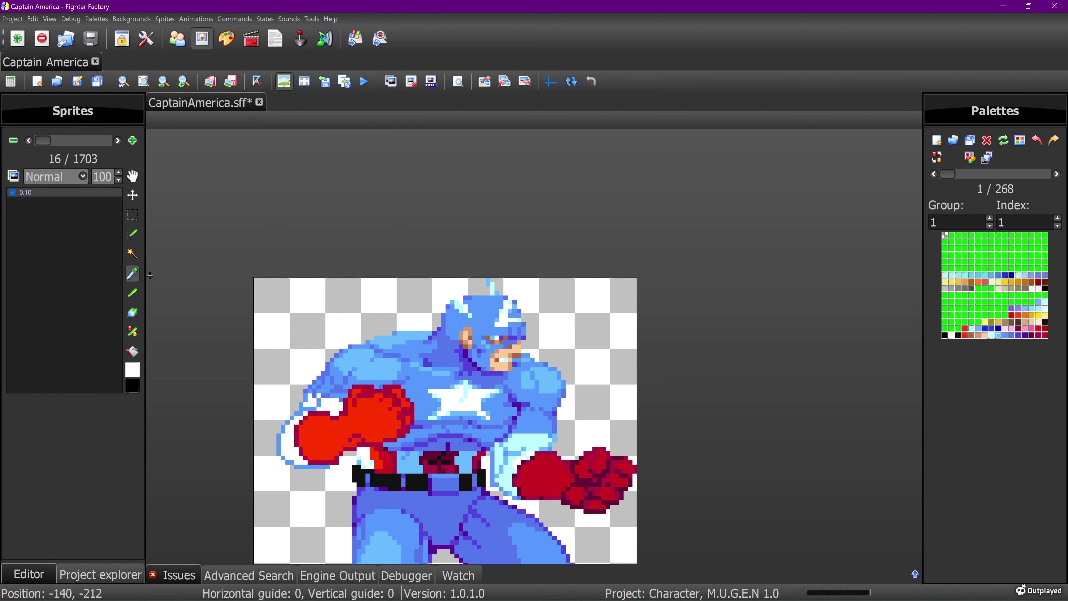
{"action": "left_click", "coordinate": [456, 302]}
{"action": "left_click", "coordinate": [132, 293]}
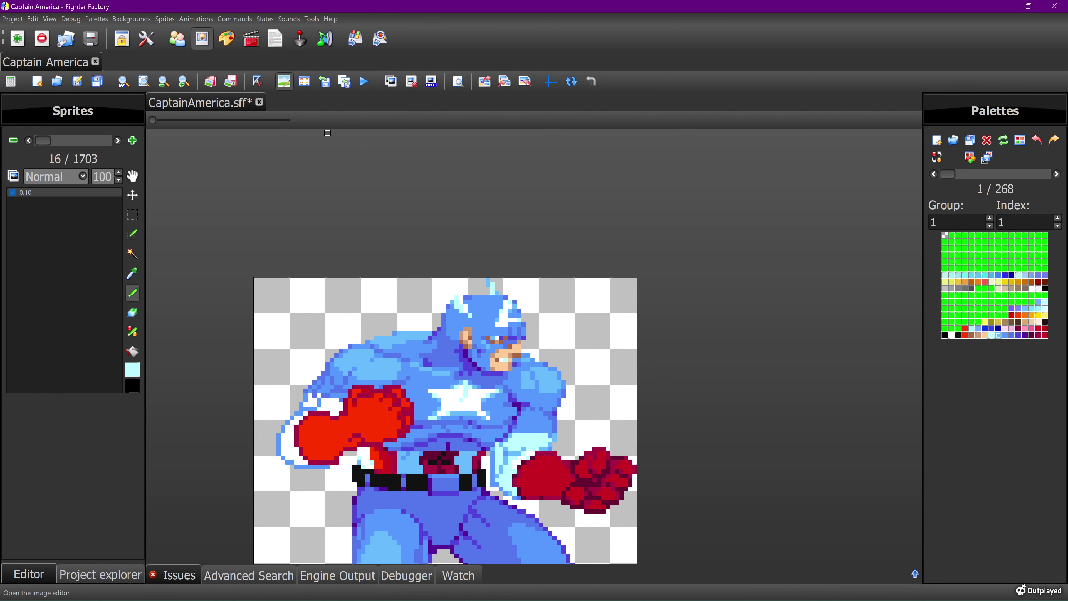
{"action": "left_click", "coordinate": [284, 82]}
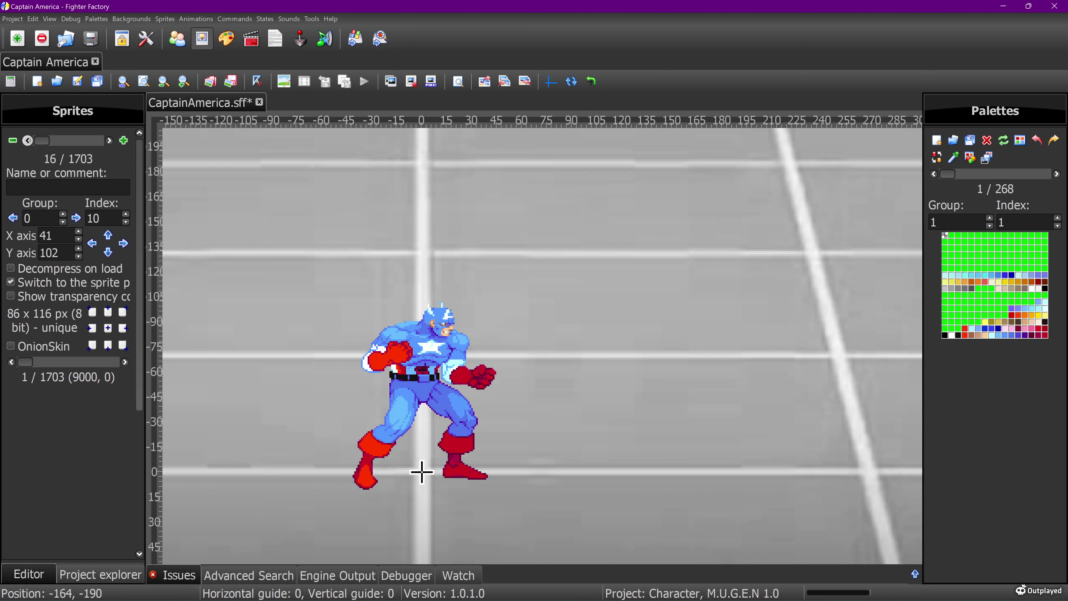
Step: Overlay sprite 0,9 as an onion skin and move sprite 0,10 up until its Y axis is 105
{"action": "left_click", "coordinate": [27, 140]}
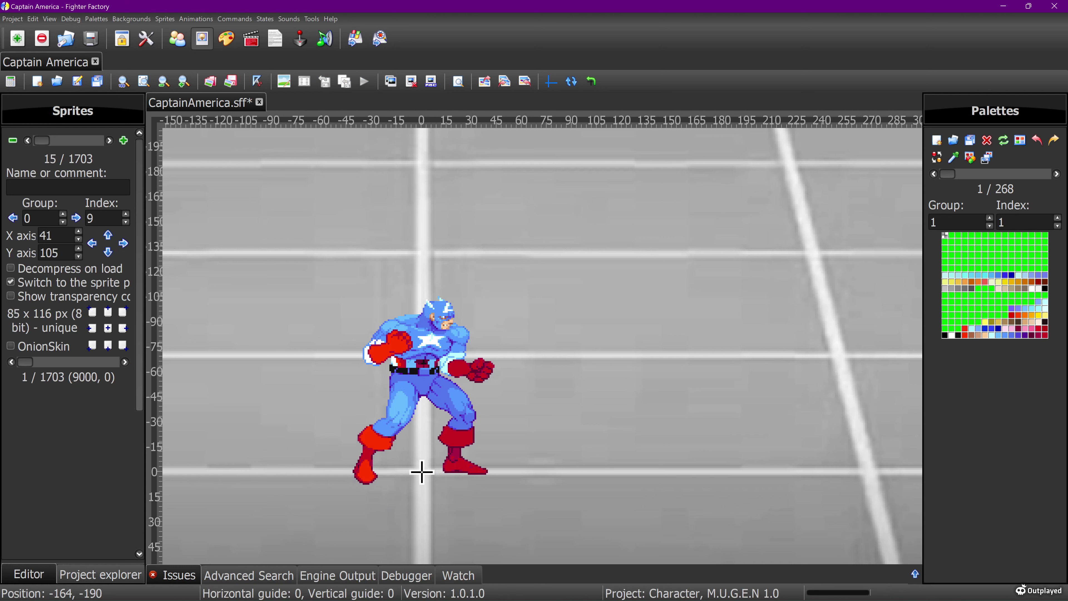
{"action": "left_click", "coordinate": [12, 345]}
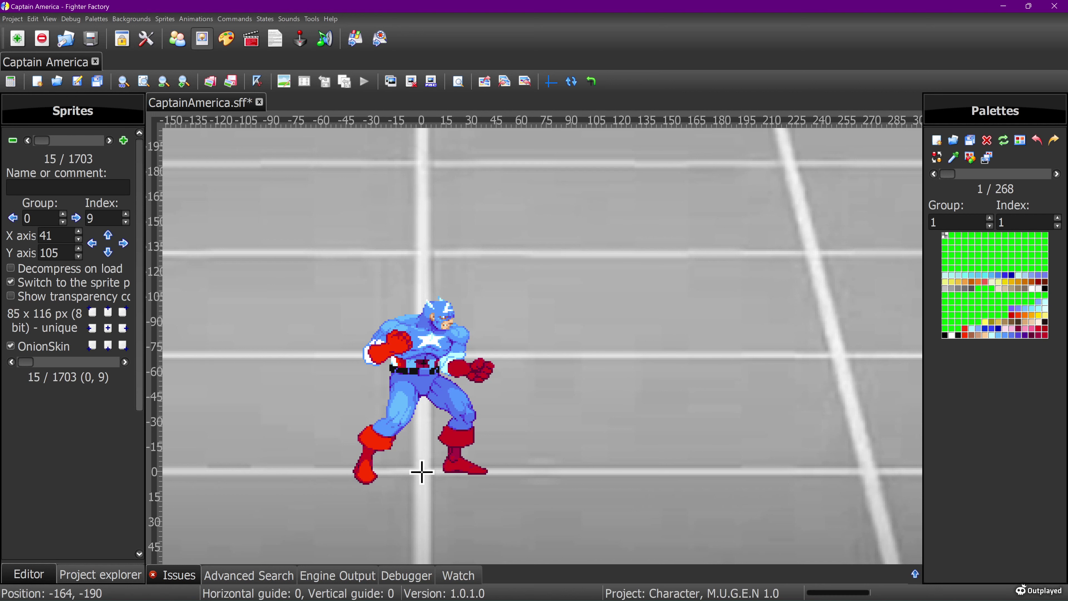
{"action": "left_click", "coordinate": [110, 141]}
{"action": "left_click", "coordinate": [108, 235]}
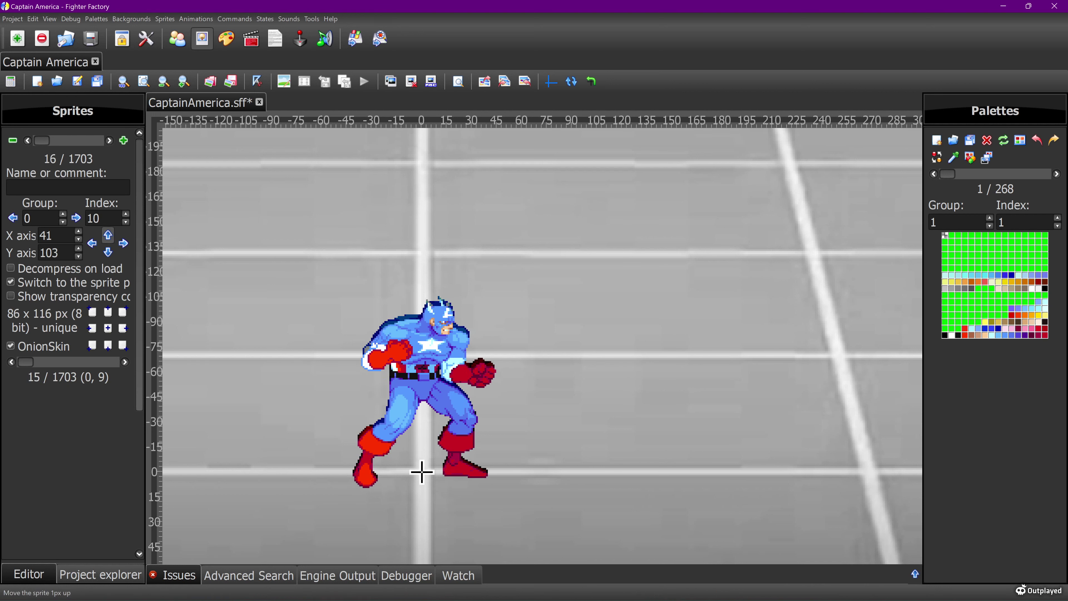
{"action": "left_click", "coordinate": [108, 236]}
{"action": "left_click", "coordinate": [108, 235]}
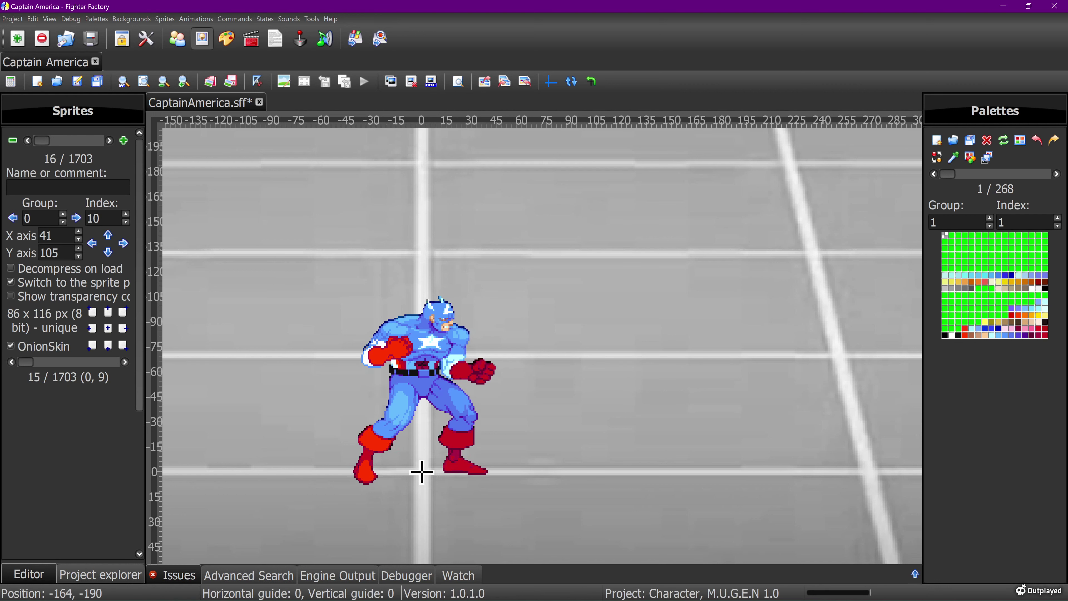
Step: Turn off the onion skin and compare the helmet wings and alignment across stance sprites 0,8 to 0,11
{"action": "key", "text": "o"}
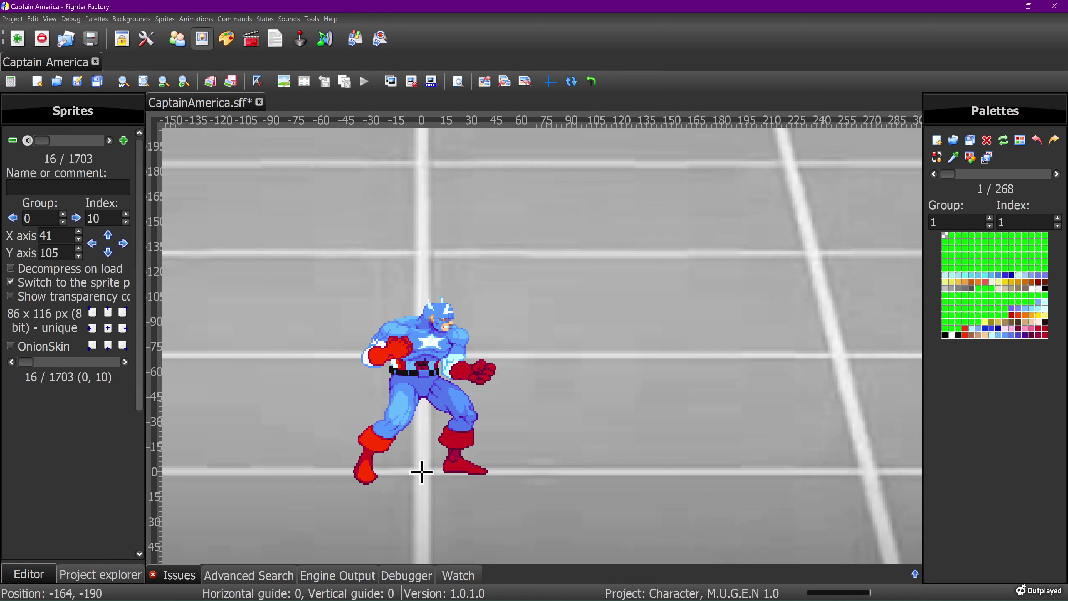
{"action": "scroll", "coordinate": [421, 472], "scroll_direction": "up", "scroll_amount": 2}
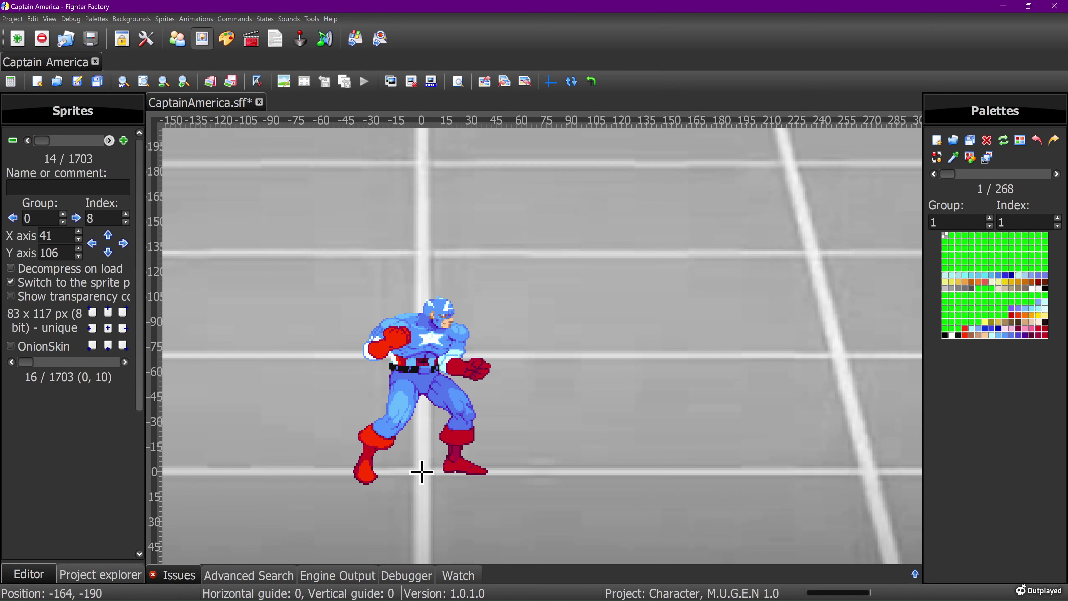
{"action": "scroll", "coordinate": [422, 472], "scroll_direction": "down", "scroll_amount": 2}
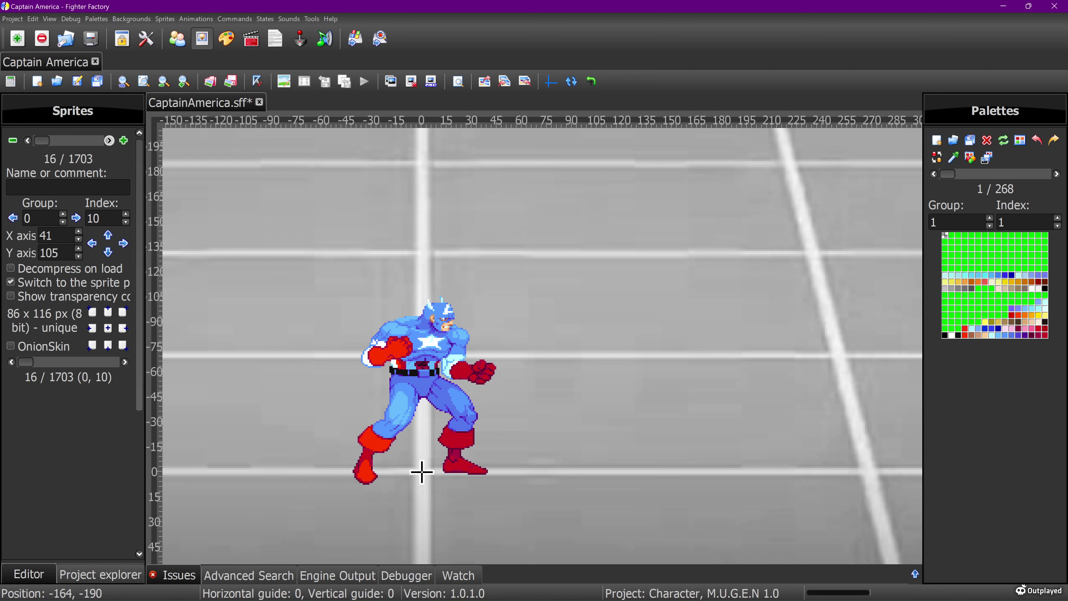
{"action": "scroll", "coordinate": [421, 471], "scroll_direction": "down", "scroll_amount": 1}
{"action": "scroll", "coordinate": [422, 471], "scroll_direction": "down", "scroll_amount": 1}
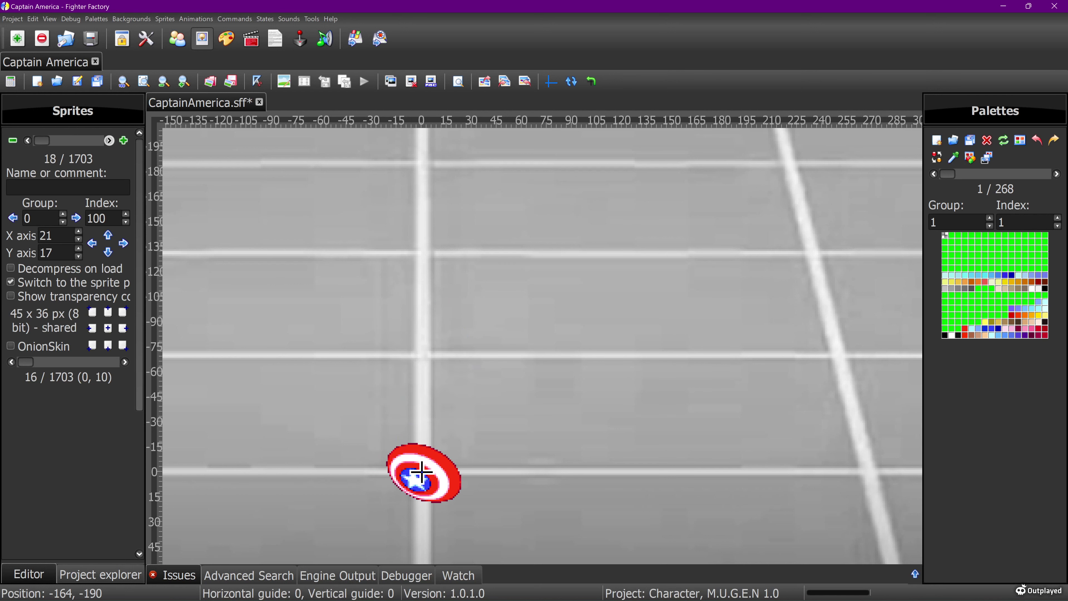
{"action": "scroll", "coordinate": [421, 472], "scroll_direction": "up", "scroll_amount": 1}
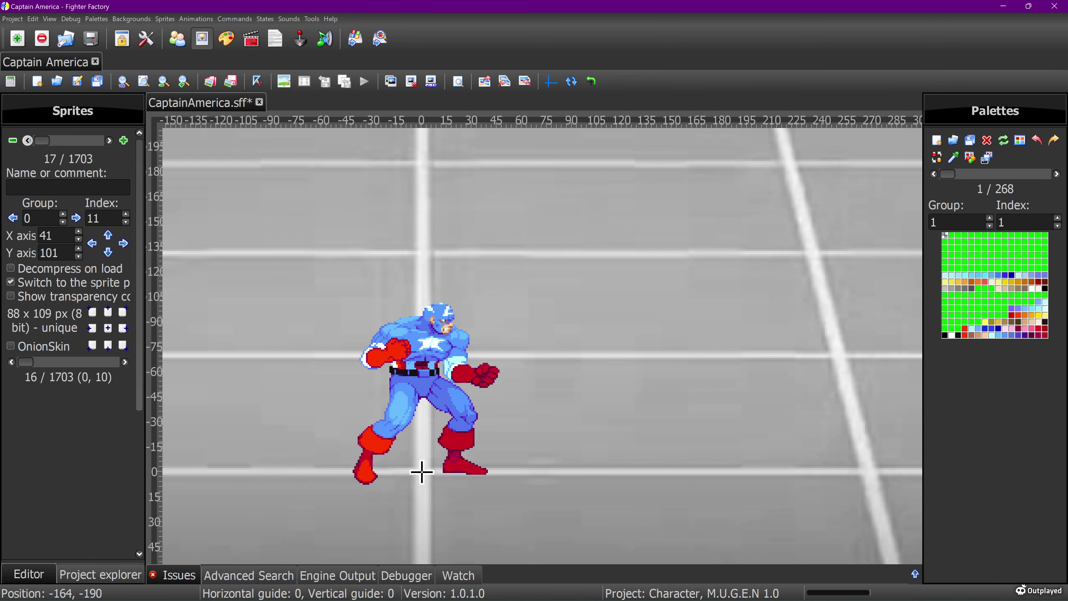
{"action": "scroll", "coordinate": [422, 472], "scroll_direction": "up", "scroll_amount": 1}
{"action": "scroll", "coordinate": [422, 472], "scroll_direction": "up", "scroll_amount": 1}
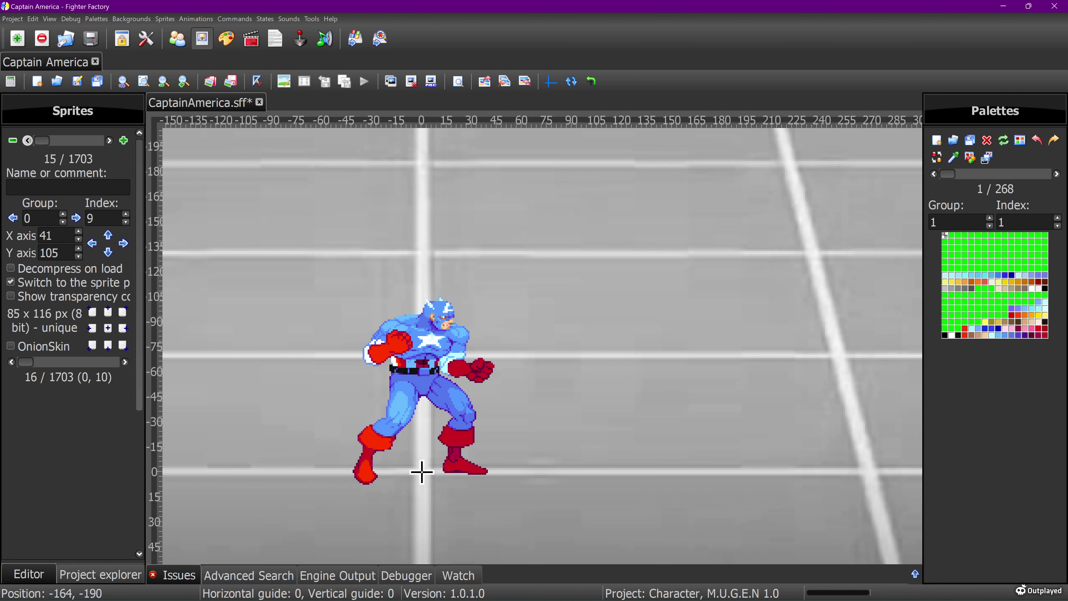
{"action": "scroll", "coordinate": [422, 472], "scroll_direction": "up", "scroll_amount": 1}
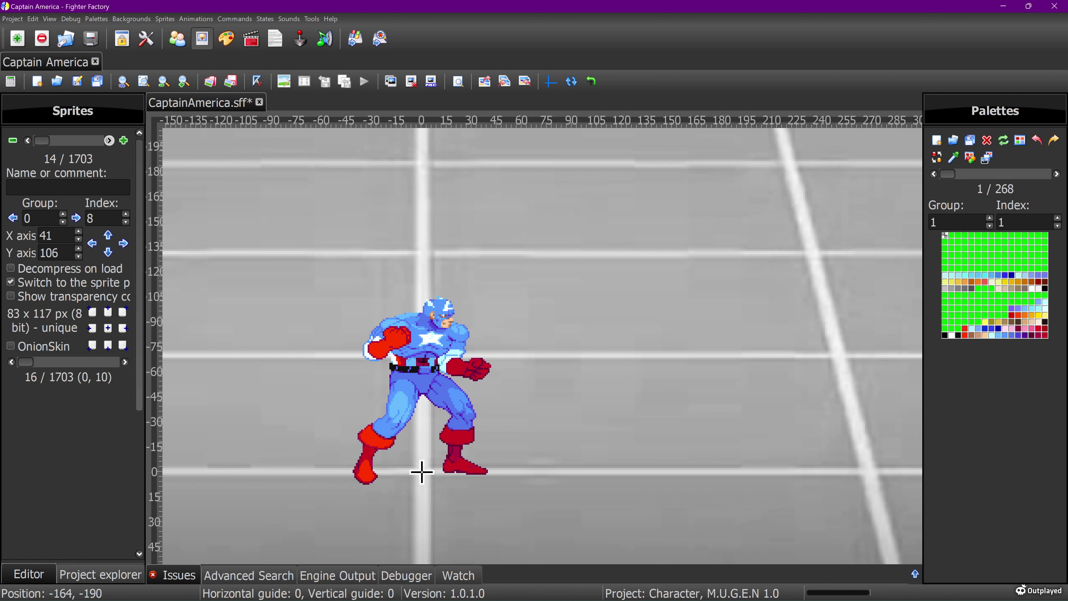
{"action": "scroll", "coordinate": [422, 471], "scroll_direction": "down", "scroll_amount": 1}
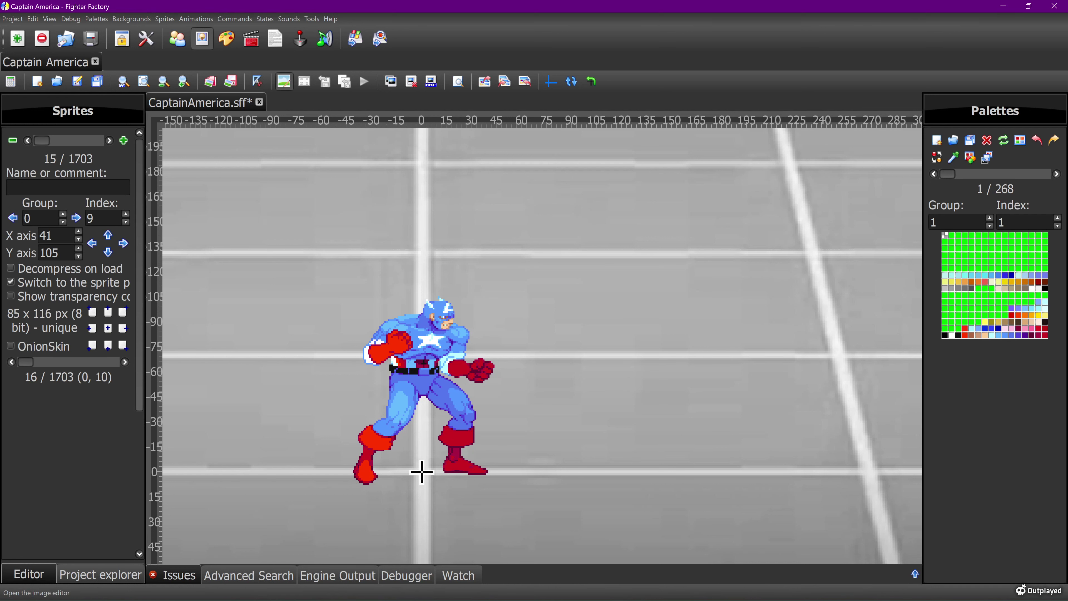
Step: Open sprite 0,9 in the image editor, copy a rectangular selection around the helmet's upper part, and leave the editor
{"action": "left_click", "coordinate": [283, 81]}
{"action": "left_click", "coordinate": [133, 175]}
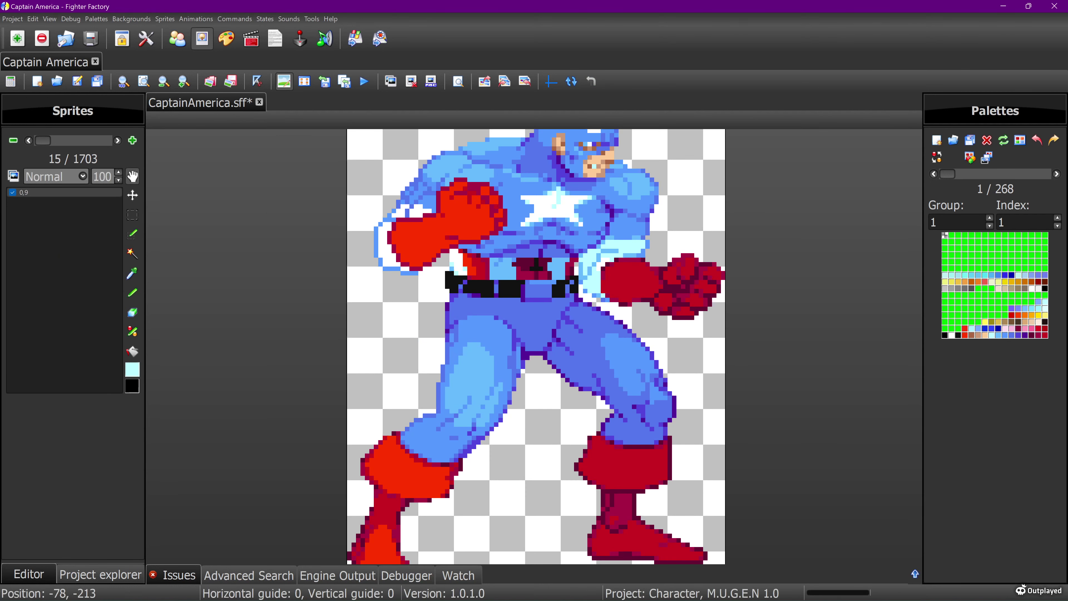
{"action": "left_click_drag", "start_coordinate": [382, 252], "coordinate": [352, 399]}
{"action": "left_click", "coordinate": [132, 215]}
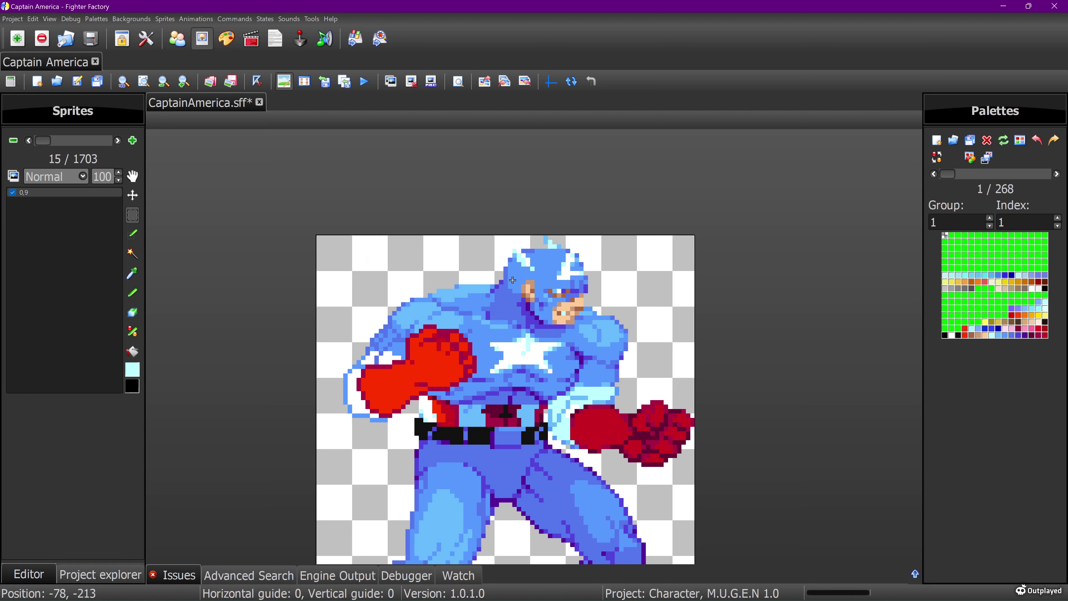
{"action": "left_click_drag", "start_coordinate": [496, 271], "coordinate": [570, 226]}
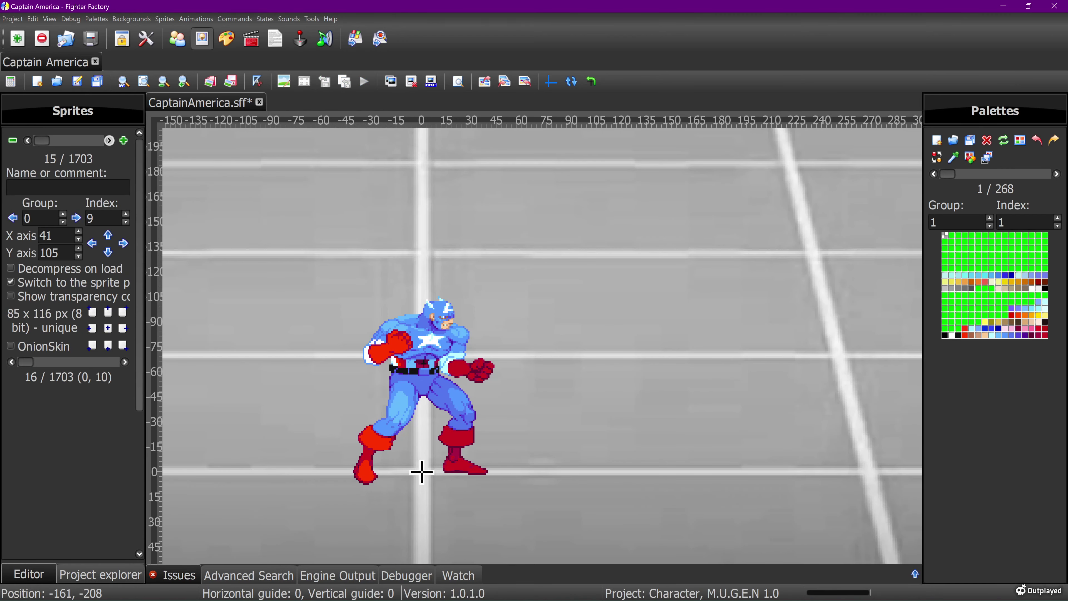
Step: Paste the copied helmet piece into sprite 0,11 as a new layer and align it over the head
{"action": "key", "text": "Right"}
{"action": "key", "text": "Right"}
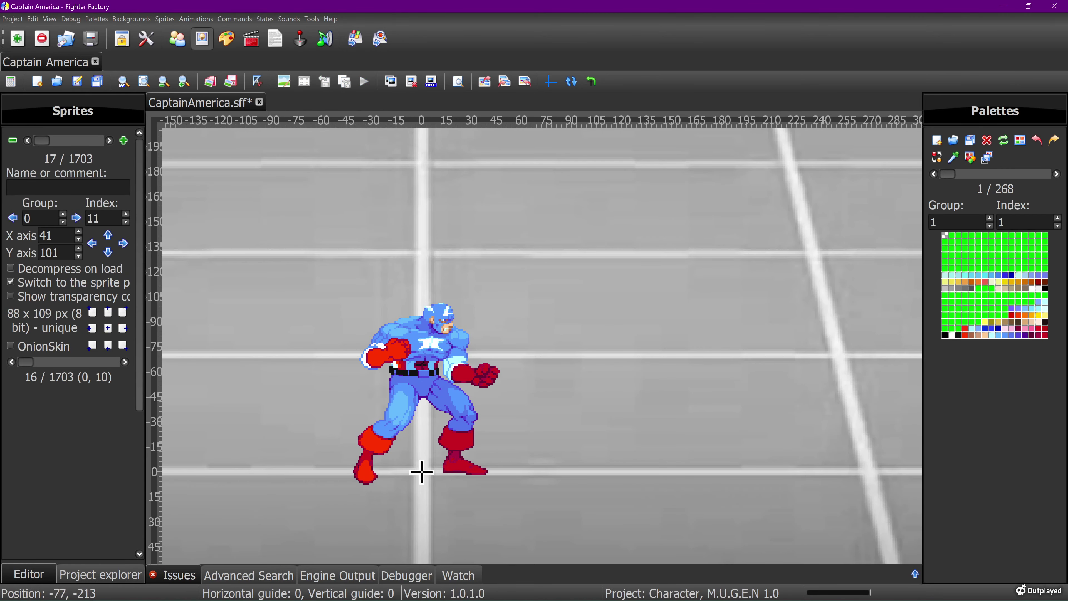
{"action": "double_click", "coordinate": [421, 471]}
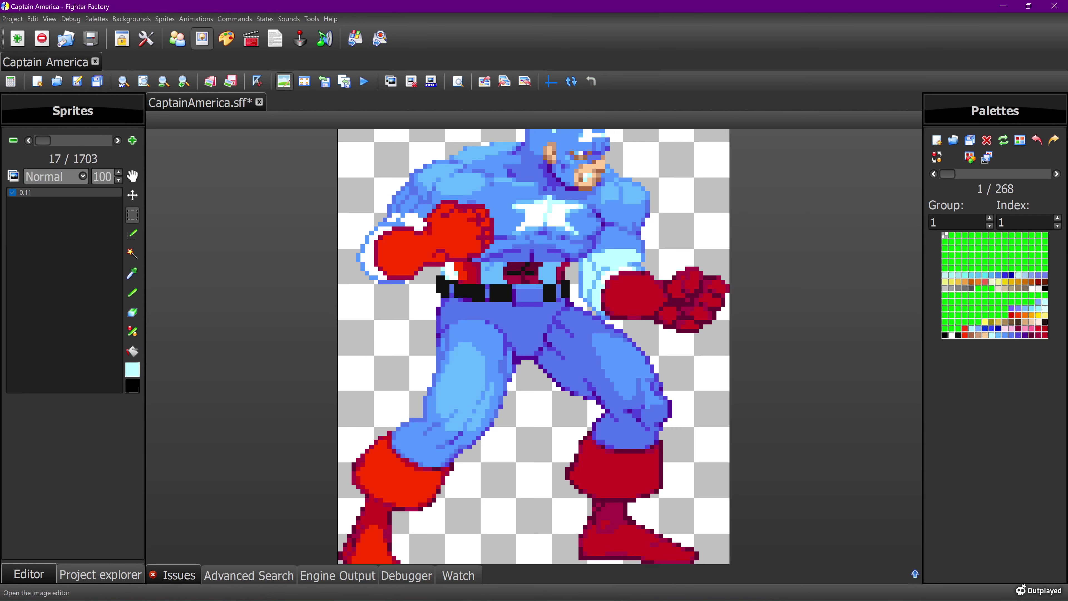
{"action": "left_click", "coordinate": [132, 177]}
{"action": "left_click_drag", "start_coordinate": [420, 270], "coordinate": [385, 348]}
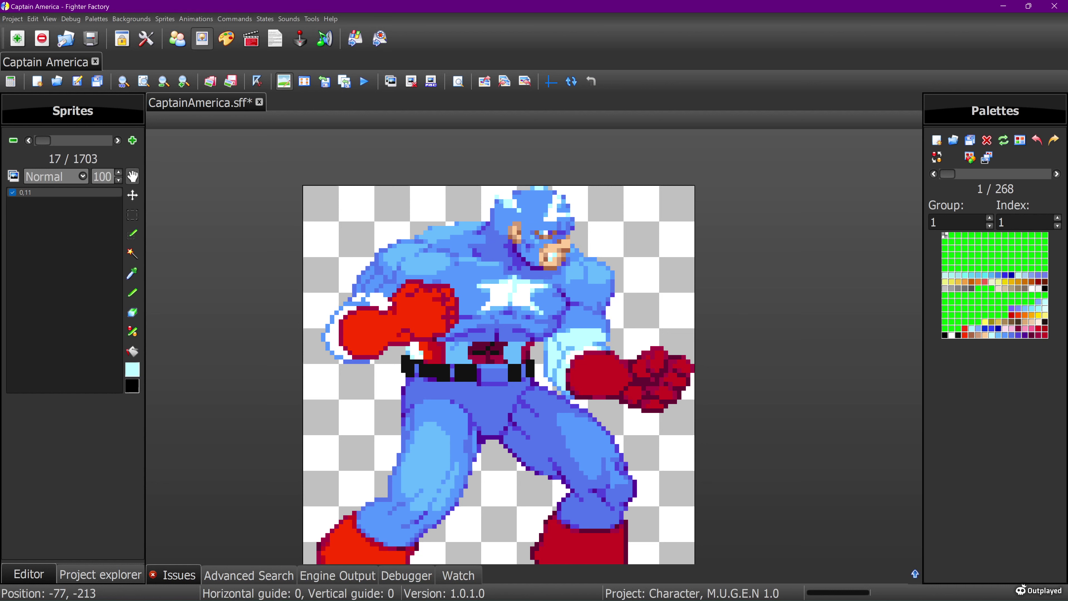
{"action": "key", "text": "ctrl+v"}
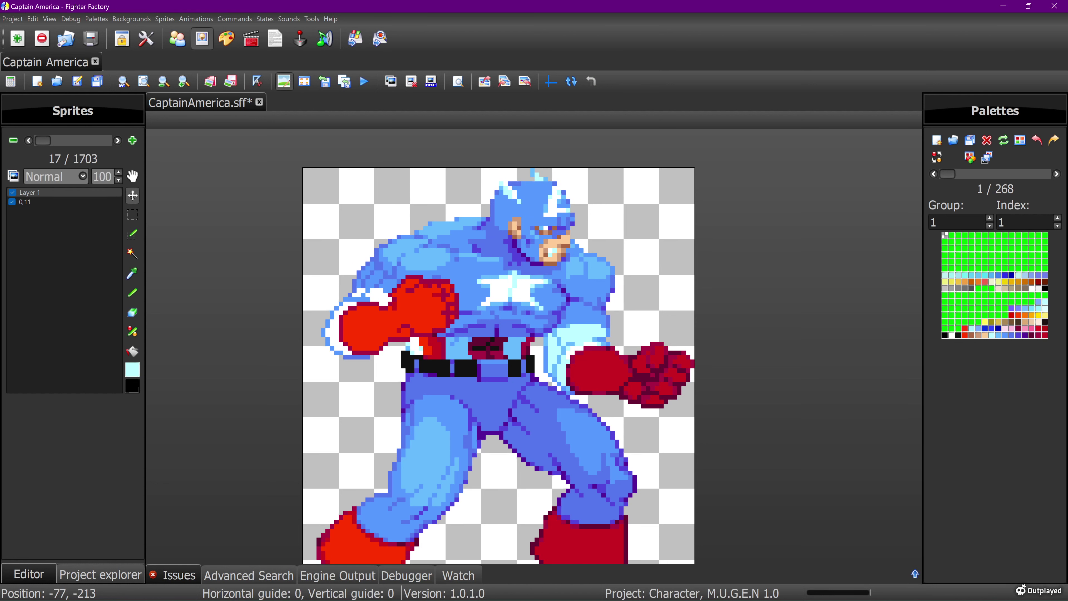
{"action": "key", "text": "Down"}
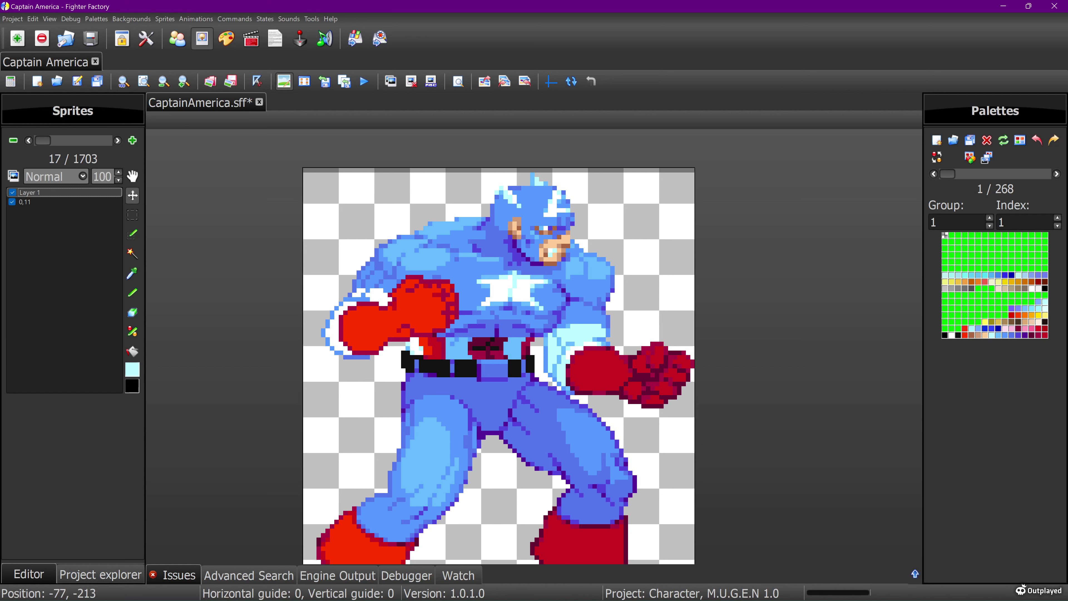
Step: Ready the Eraser on the original 0,11 layer, and save the changes to the sprite and the sprite file
{"action": "left_click", "coordinate": [63, 201]}
{"action": "left_click", "coordinate": [132, 312]}
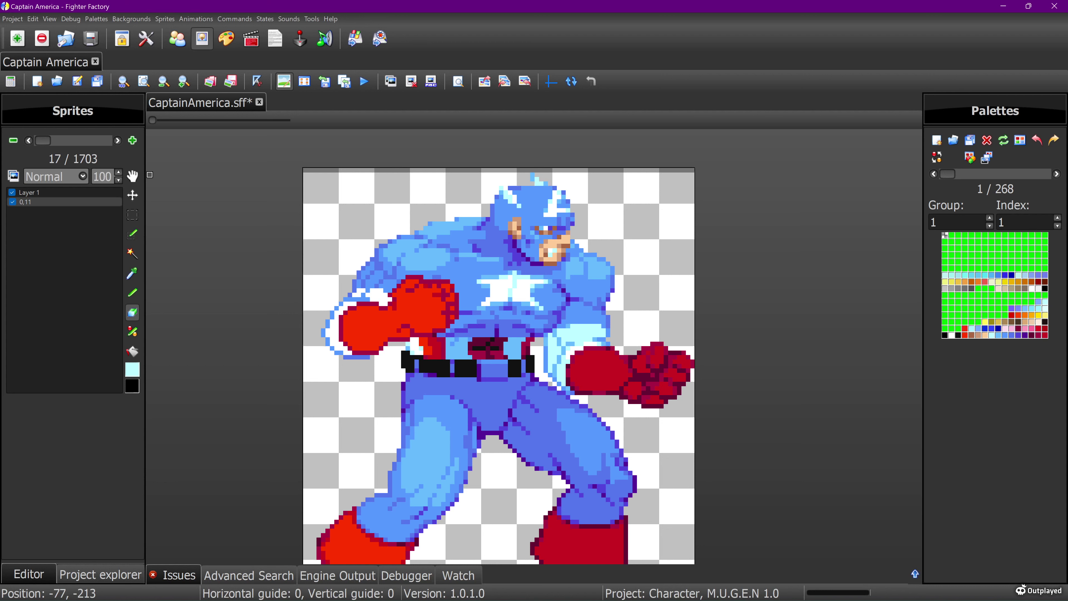
{"action": "left_click", "coordinate": [133, 215]}
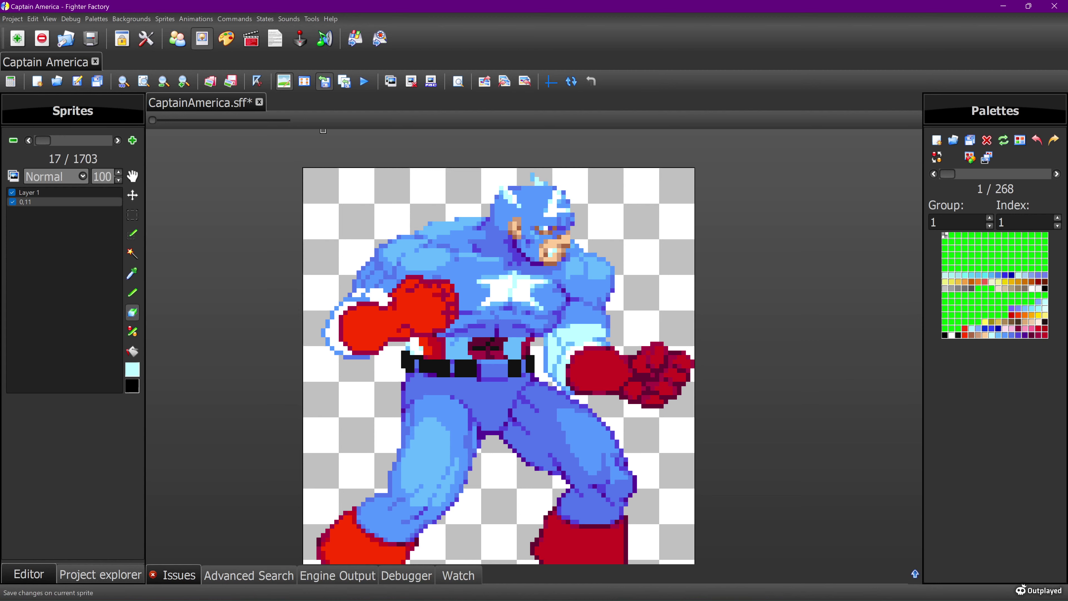
{"action": "left_click", "coordinate": [325, 81]}
{"action": "left_click", "coordinate": [285, 81]}
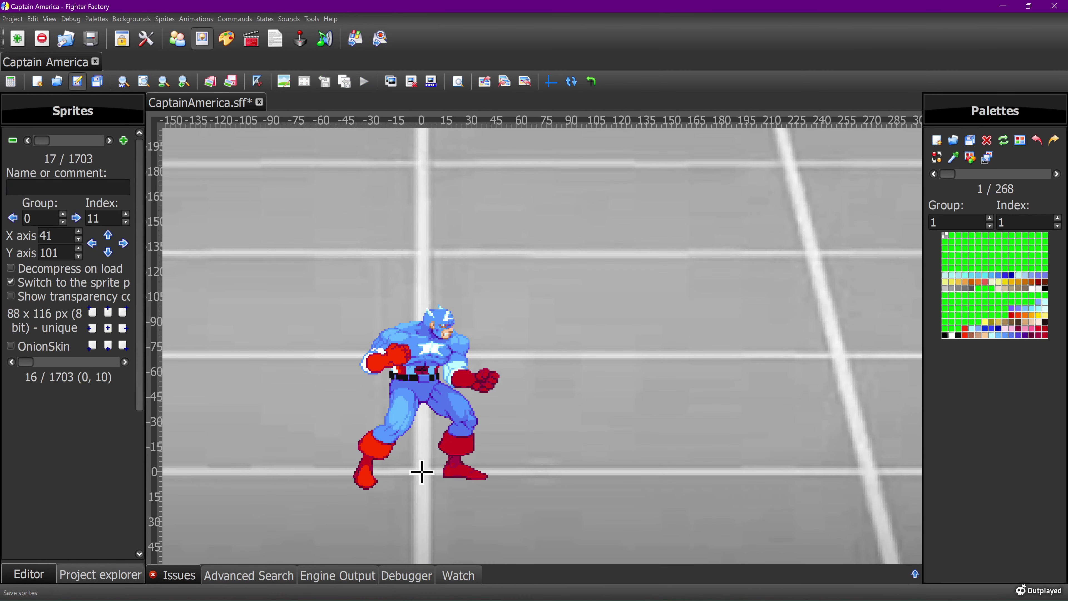
{"action": "left_click", "coordinate": [78, 81]}
Step: Play animation 0 and compare its frames 12 and 13 for a vertical jump in the stance
{"action": "left_click", "coordinate": [252, 38]}
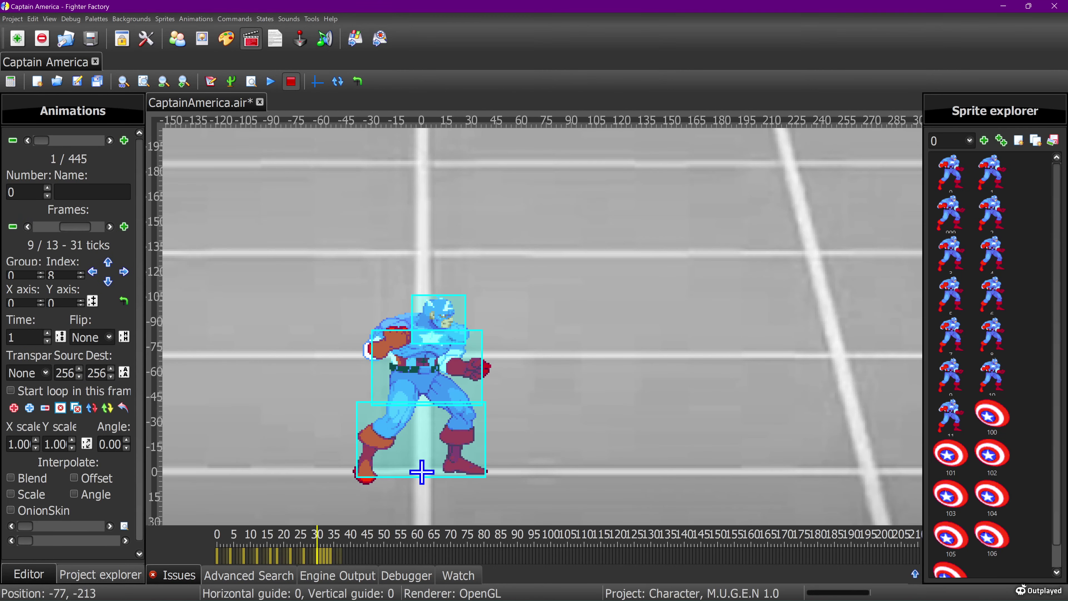
{"action": "left_click", "coordinate": [270, 81]}
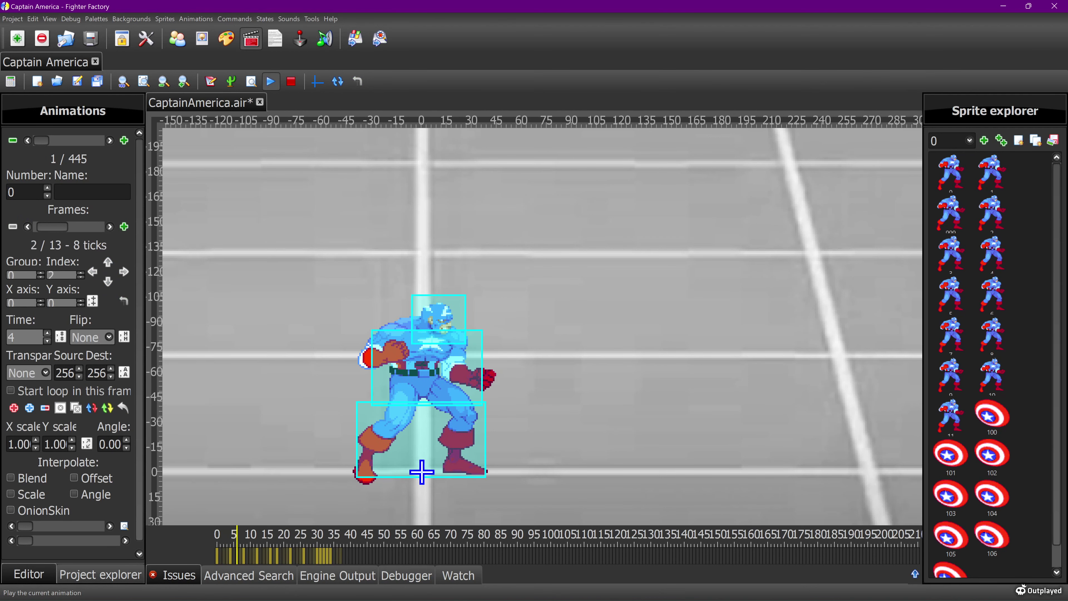
{"action": "left_click", "coordinate": [290, 81]}
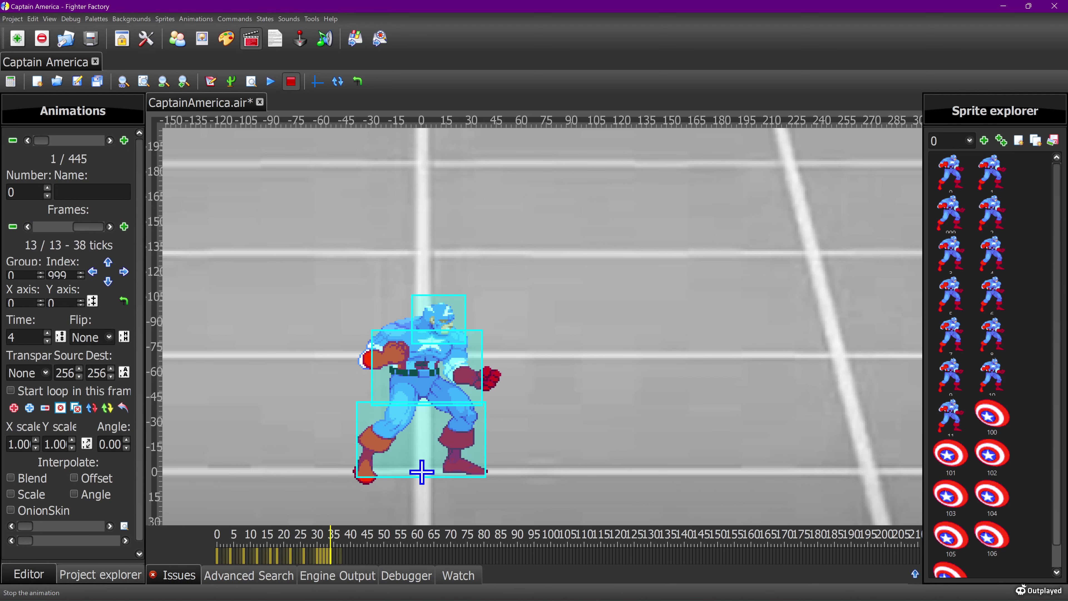
{"action": "left_click", "coordinate": [27, 226]}
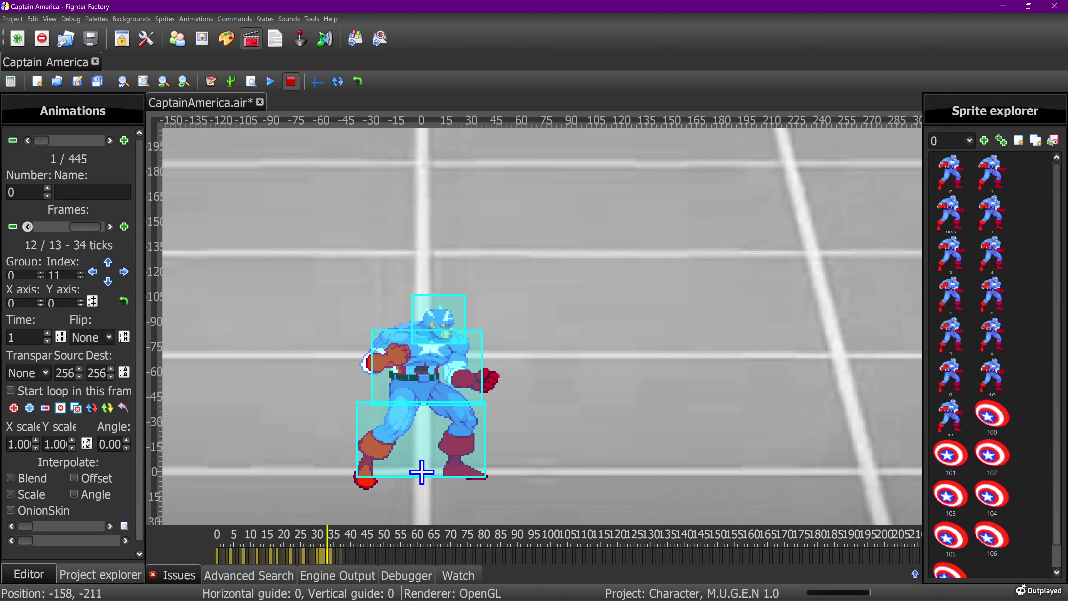
{"action": "left_click", "coordinate": [109, 226]}
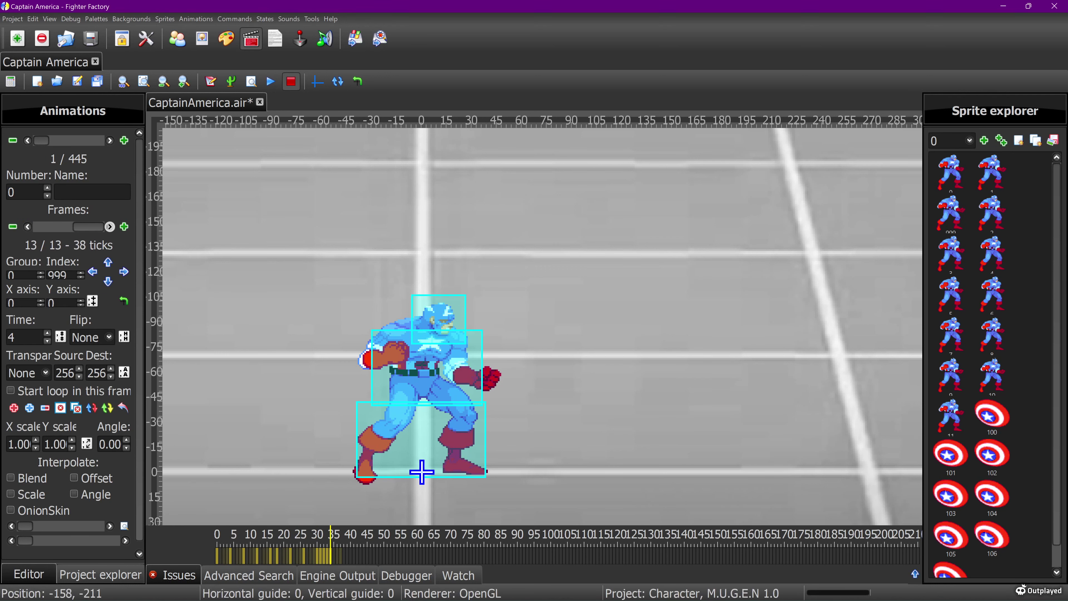
{"action": "left_click", "coordinate": [27, 226]}
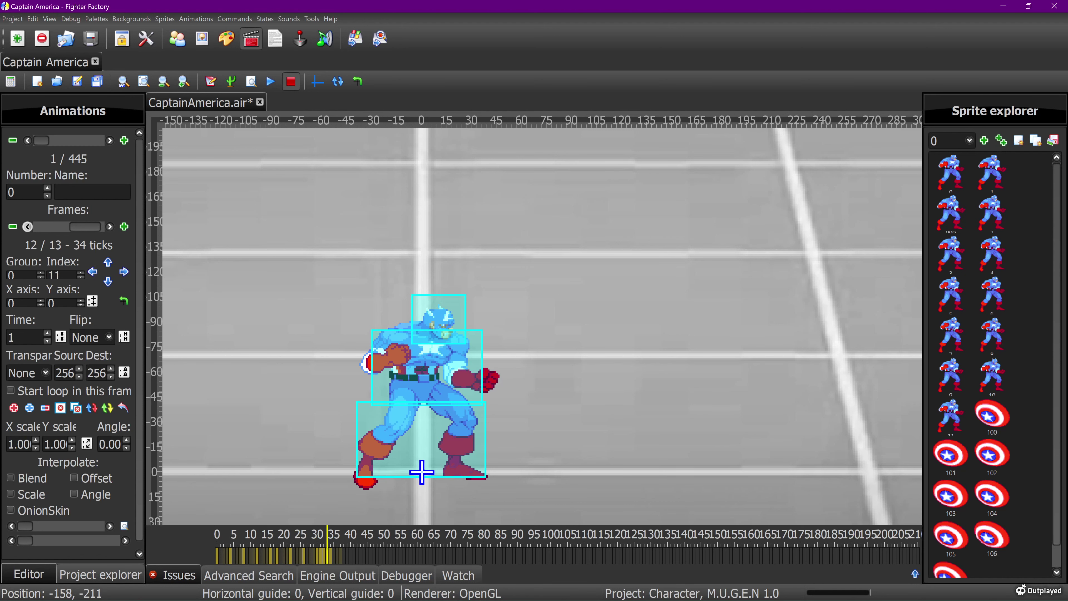
Step: Using sprite 0,10 as an onion skin, move sprite 0,11 up to Y axis 104 and save the sprite file
{"action": "left_click", "coordinate": [202, 39]}
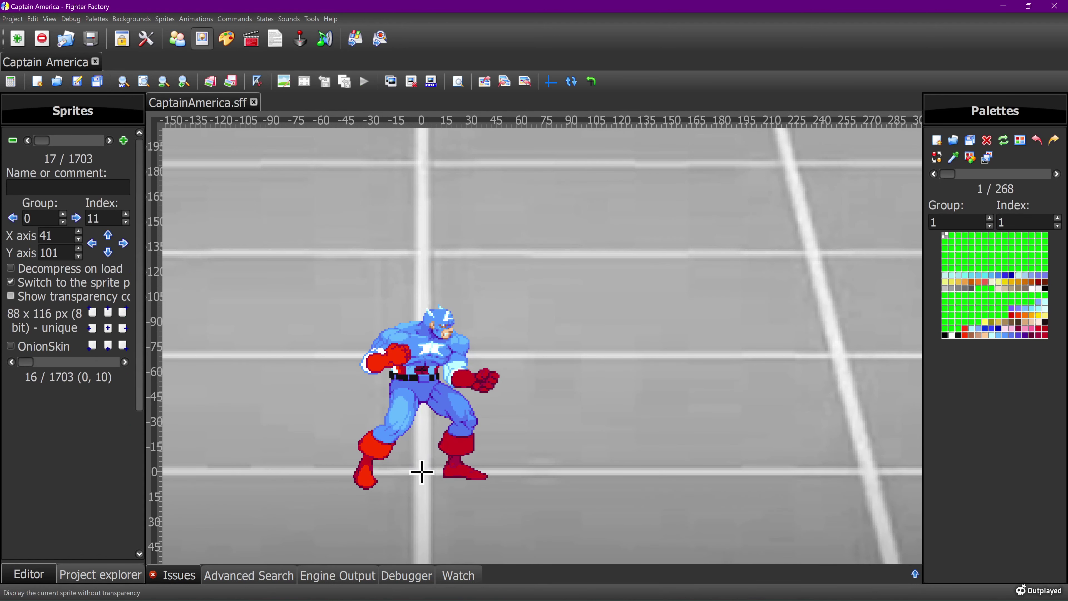
{"action": "left_click", "coordinate": [11, 345]}
{"action": "left_click", "coordinate": [10, 361]}
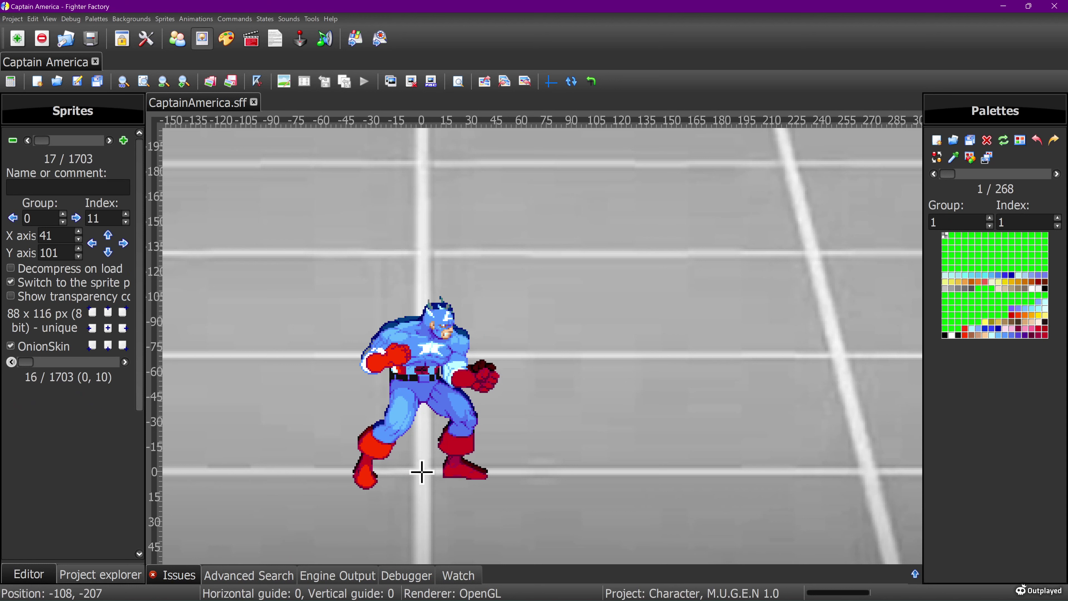
{"action": "key", "text": "Up"}
{"action": "key", "text": "Up"}
{"action": "key", "text": "Up"}
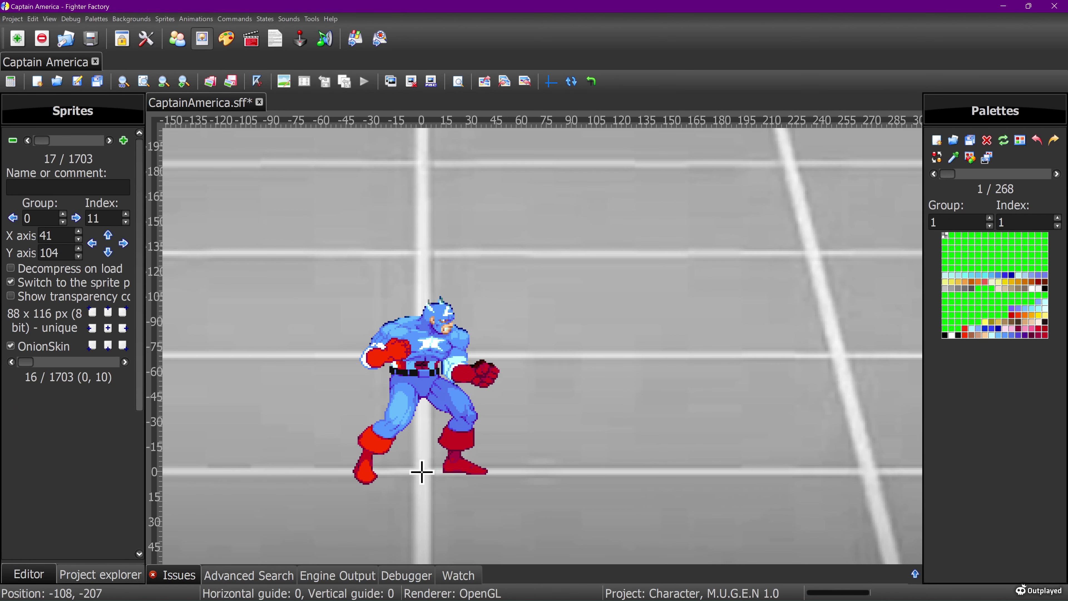
{"action": "left_click", "coordinate": [257, 81]}
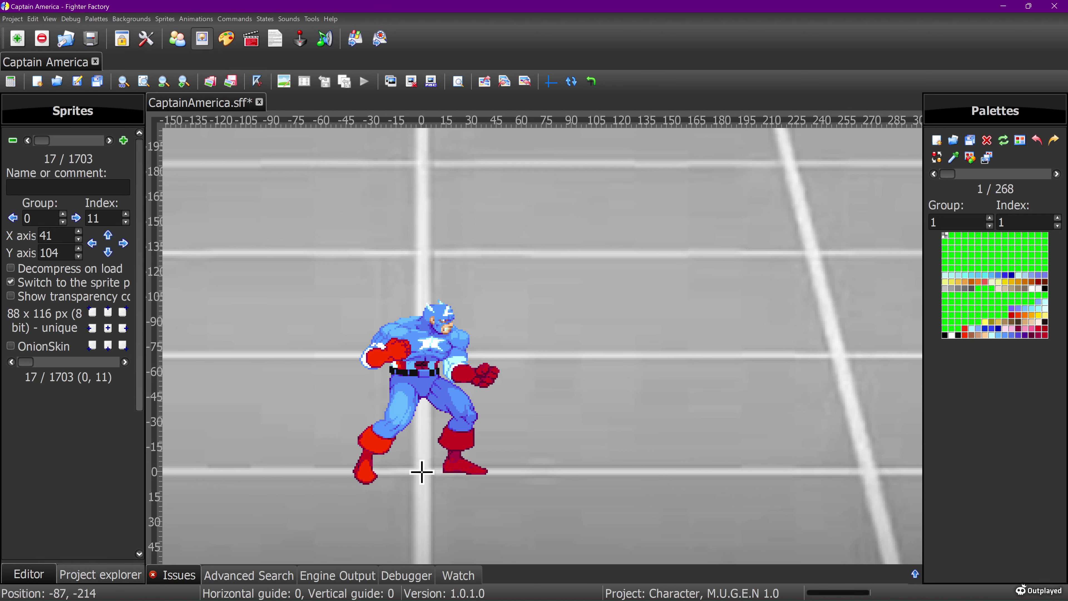
{"action": "key", "text": "ctrl+s"}
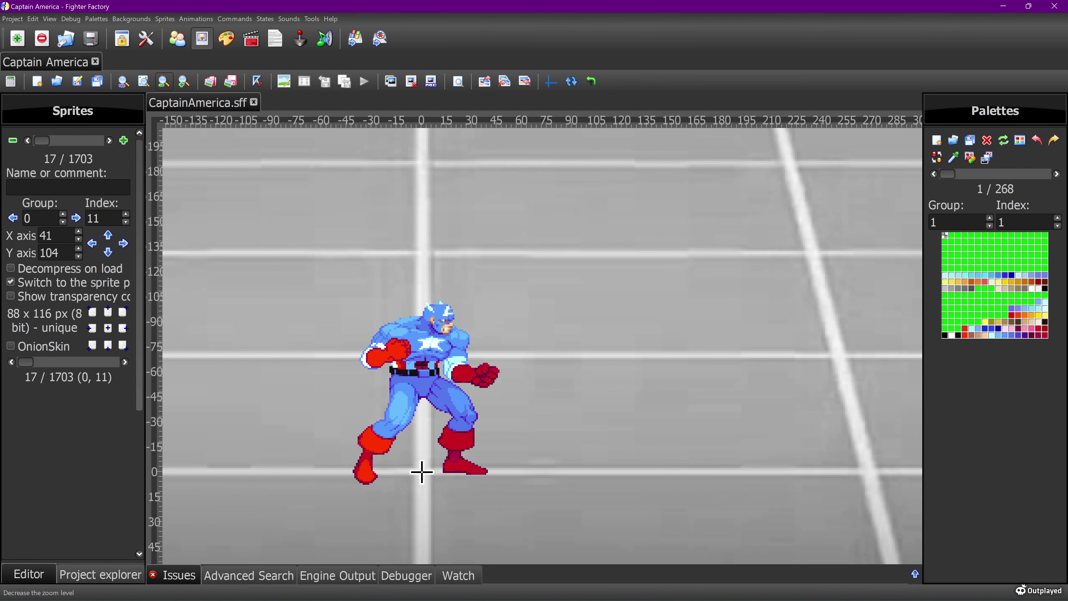
Step: Replay animation 0 and step through its frames up to frame 12 to check the stance's alignment
{"action": "left_click", "coordinate": [252, 39]}
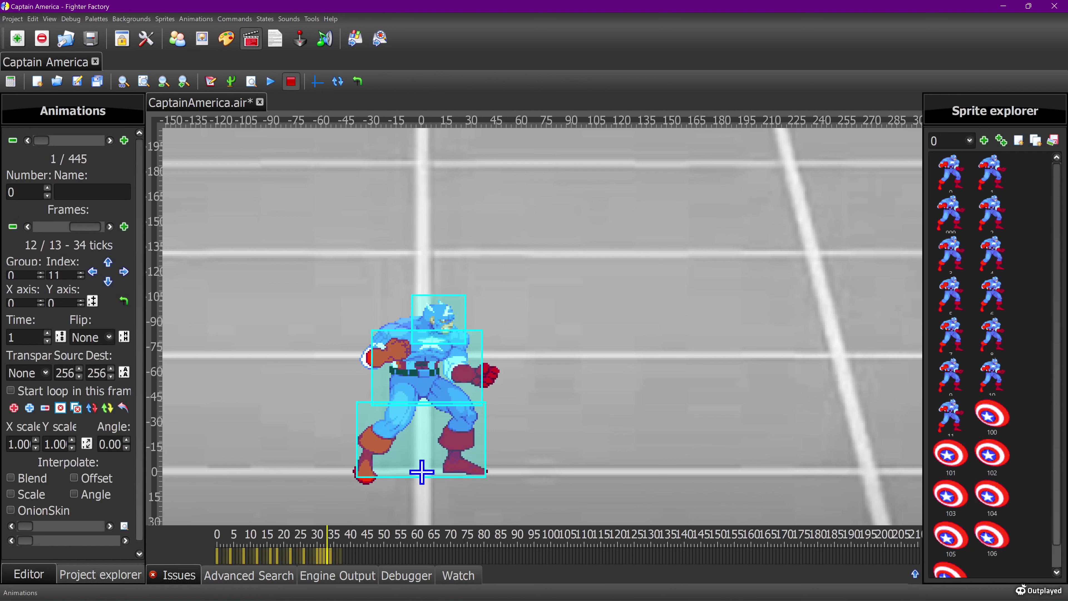
{"action": "left_click", "coordinate": [270, 82]}
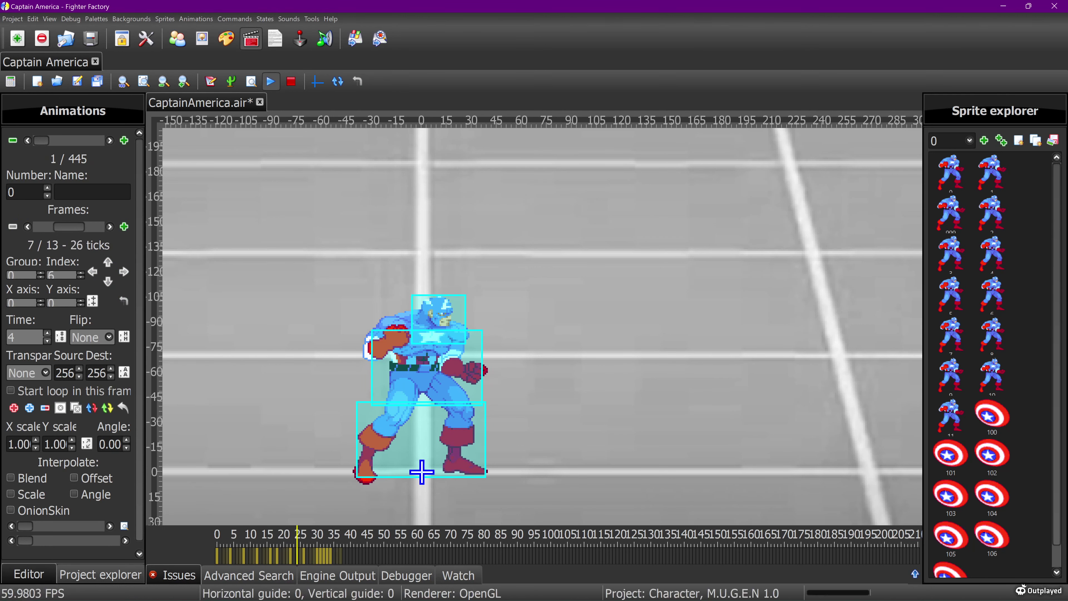
{"action": "left_click", "coordinate": [291, 81]}
{"action": "left_click", "coordinate": [110, 226]}
{"action": "left_click", "coordinate": [109, 227]}
{"action": "left_click", "coordinate": [109, 227]}
{"action": "left_click", "coordinate": [109, 226]}
{"action": "left_click", "coordinate": [109, 226]}
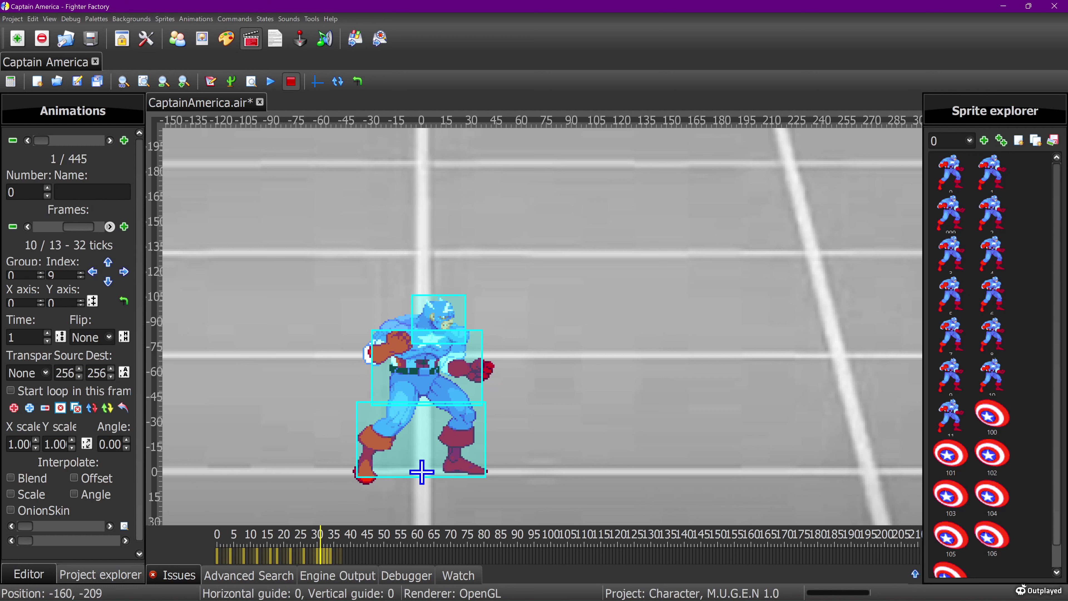
{"action": "left_click", "coordinate": [109, 226]}
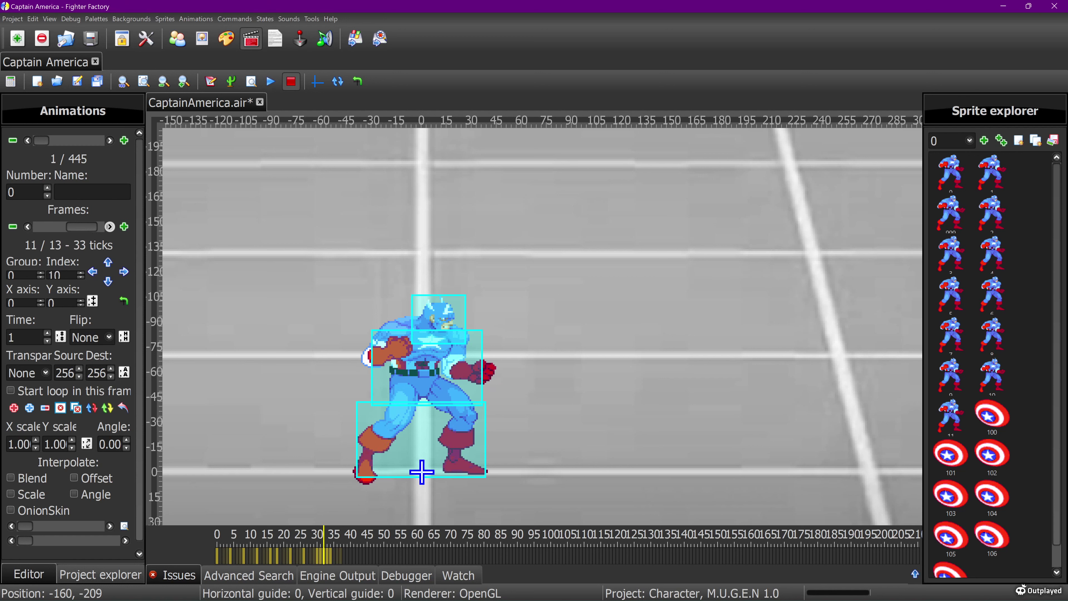
{"action": "left_click", "coordinate": [109, 226]}
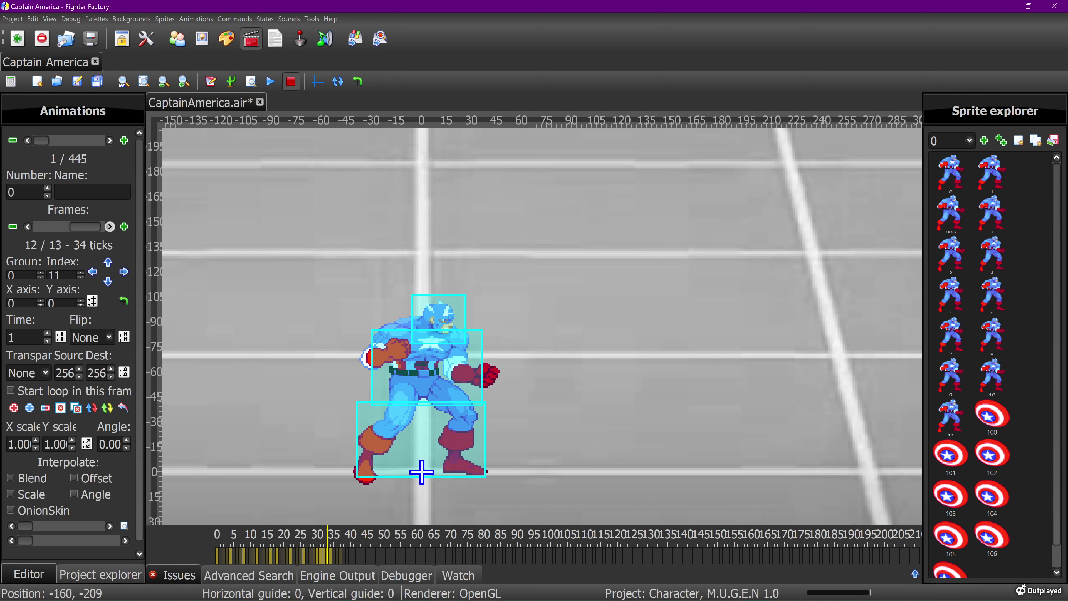
Step: Return from the last frame to frame 1 of animation 0 and copy the frame lines 0,1 through 0,11 in its animation code
{"action": "left_click", "coordinate": [109, 227]}
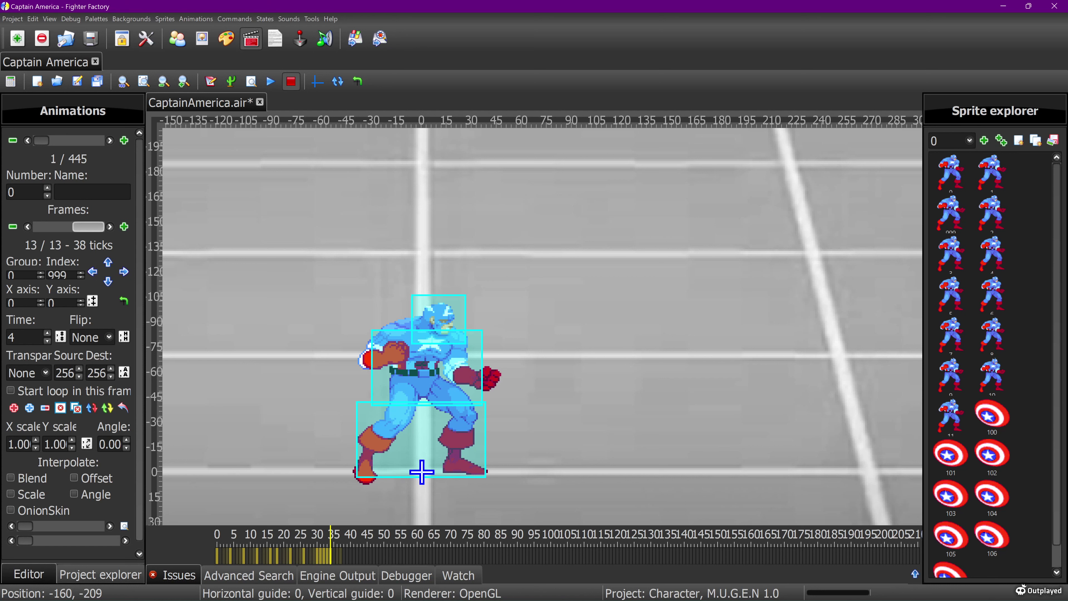
{"action": "left_click_drag", "start_coordinate": [88, 227], "coordinate": [49, 226]}
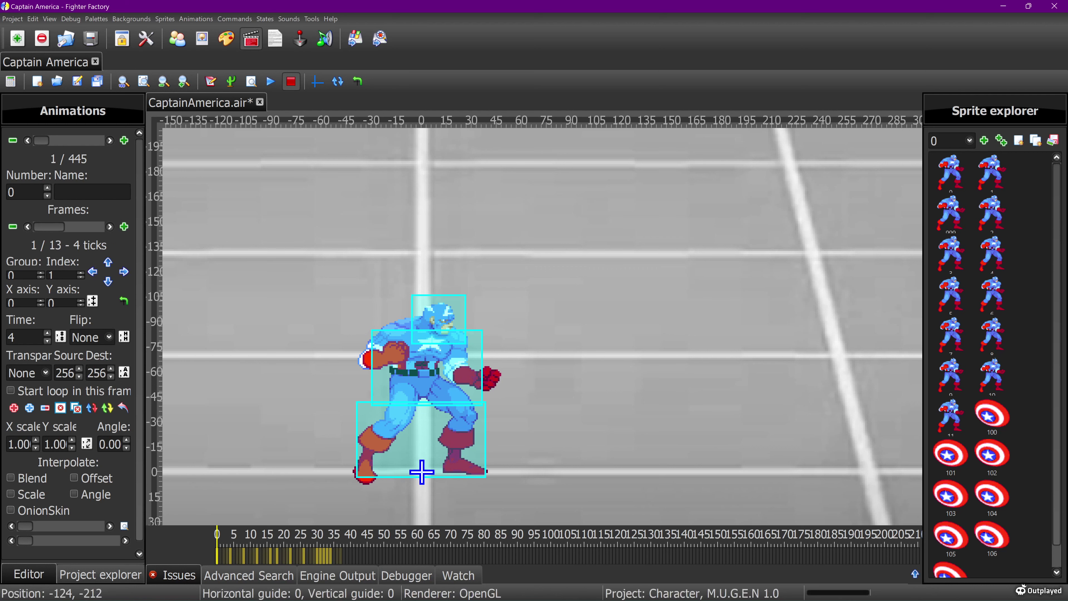
{"action": "left_click", "coordinate": [210, 81]}
{"action": "left_click_drag", "start_coordinate": [599, 352], "coordinate": [671, 246]}
{"action": "right_click", "coordinate": [673, 246]}
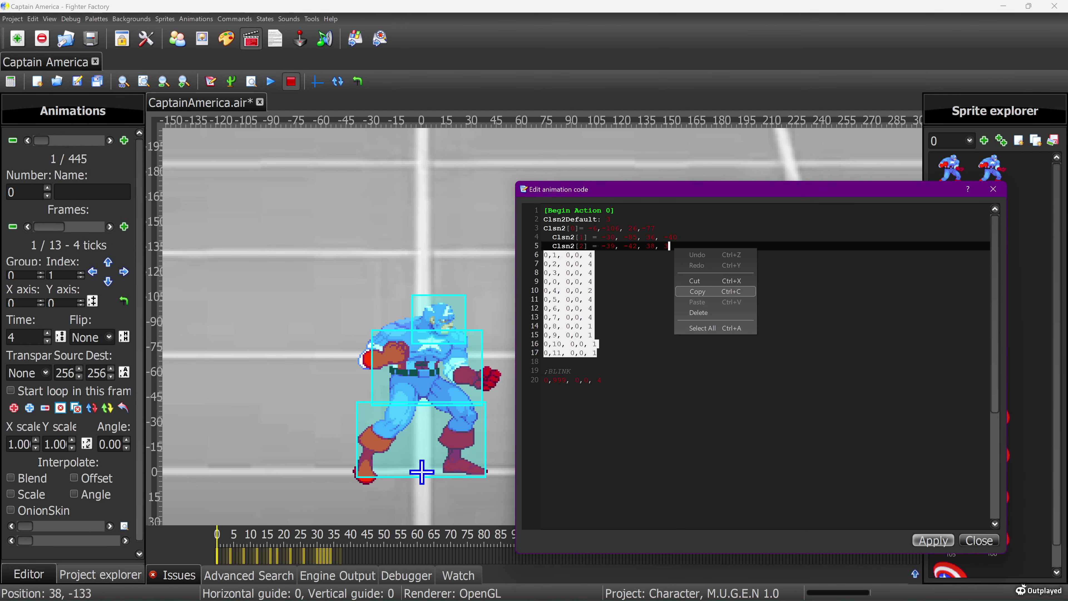
{"action": "left_click", "coordinate": [700, 291]}
Step: Paste the copied frame lines three times below the 0,11 line, ahead of the BLINK comment, and apply the animation code
{"action": "left_click", "coordinate": [598, 352]}
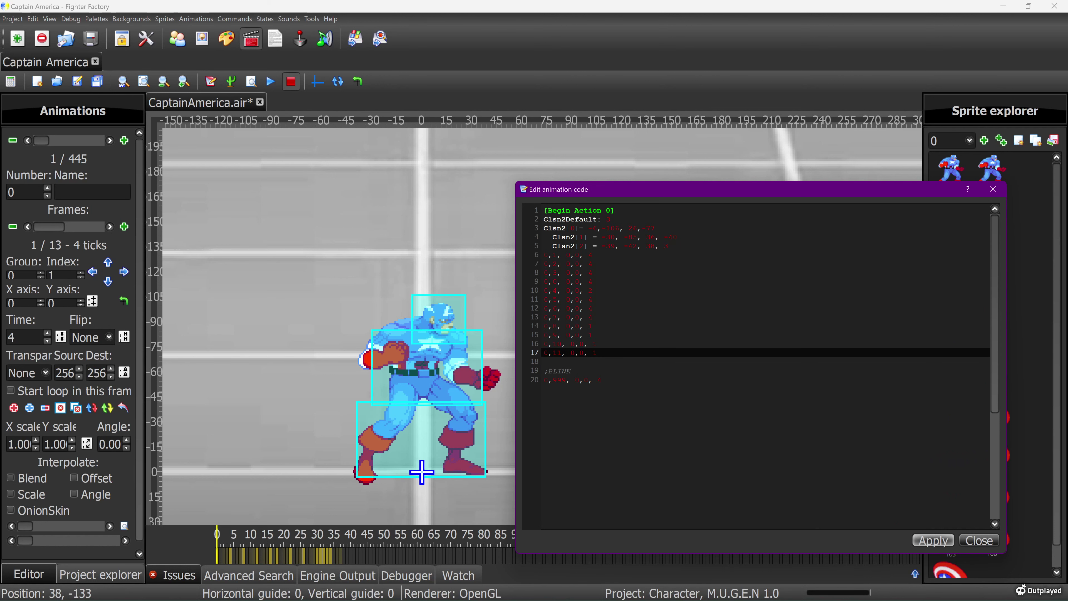
{"action": "key", "text": "Return"}
{"action": "key", "text": "ctrl+v"}
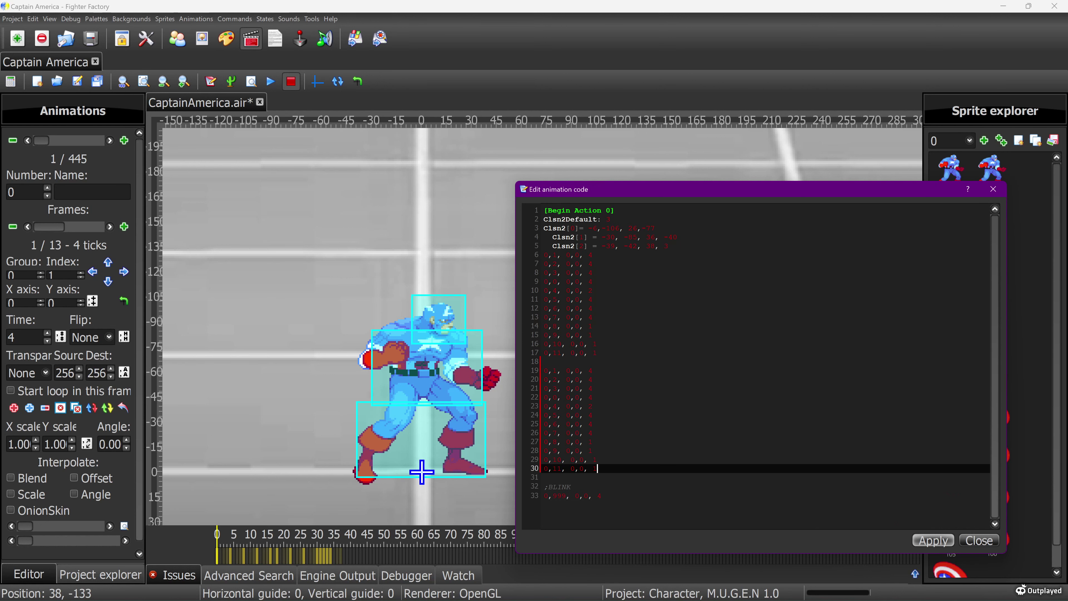
{"action": "key", "text": "Return"}
{"action": "key", "text": "ctrl+v"}
{"action": "key", "text": "Return"}
{"action": "key", "text": "ctrl+v"}
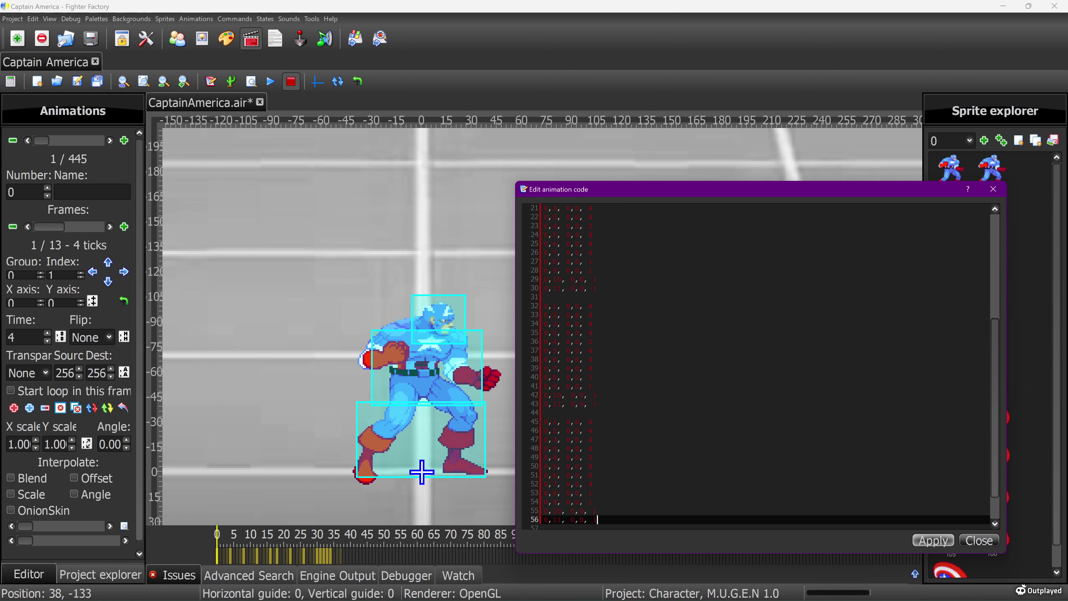
{"action": "scroll", "coordinate": [757, 361], "scroll_direction": "down", "scroll_amount": 2}
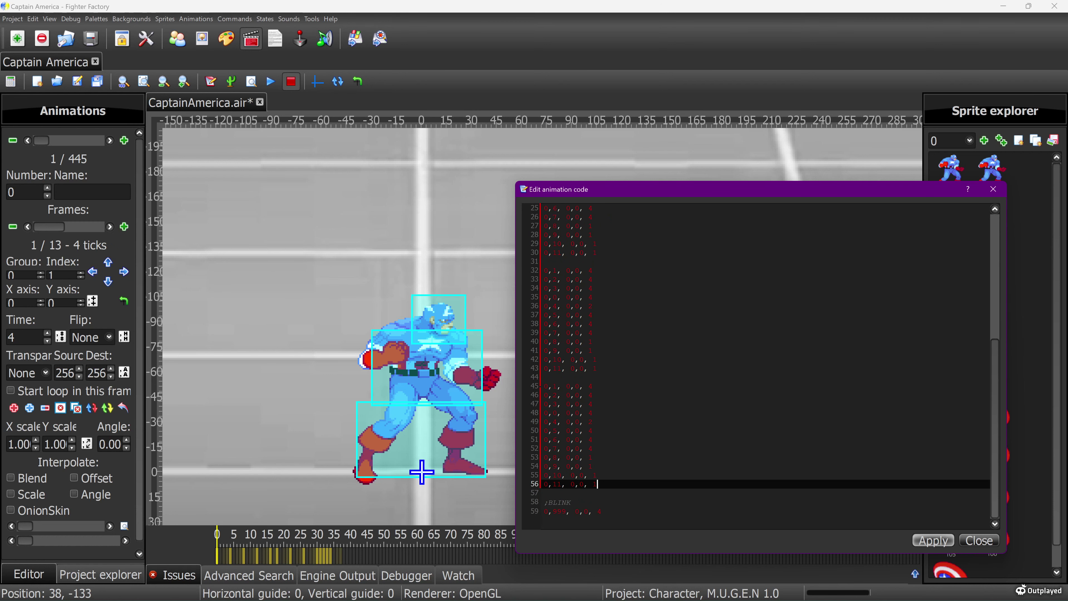
{"action": "left_click", "coordinate": [933, 540]}
{"action": "left_click", "coordinate": [978, 540]}
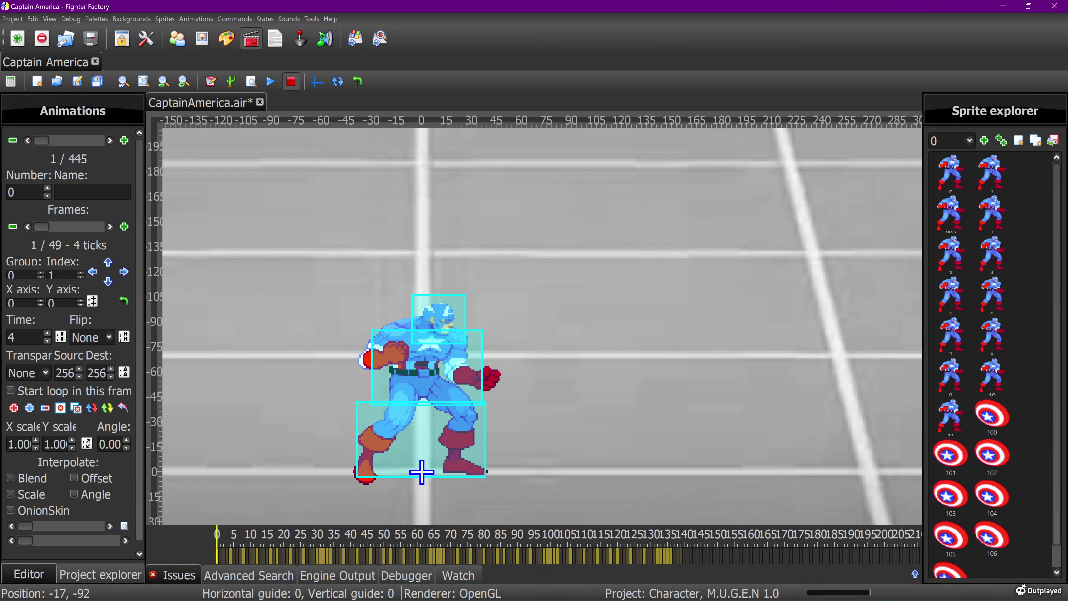
Step: Play the extended animation 0 to check the stance loop, stop it, and save the animation file
{"action": "left_click", "coordinate": [270, 81]}
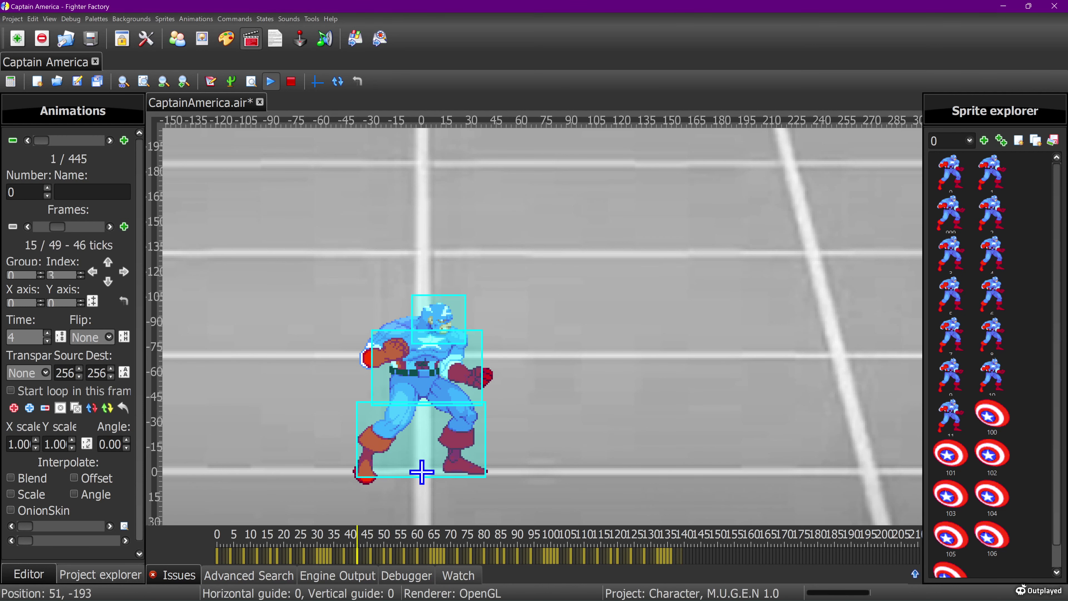
{"action": "scroll", "coordinate": [552, 440], "scroll_direction": "up", "scroll_amount": 2}
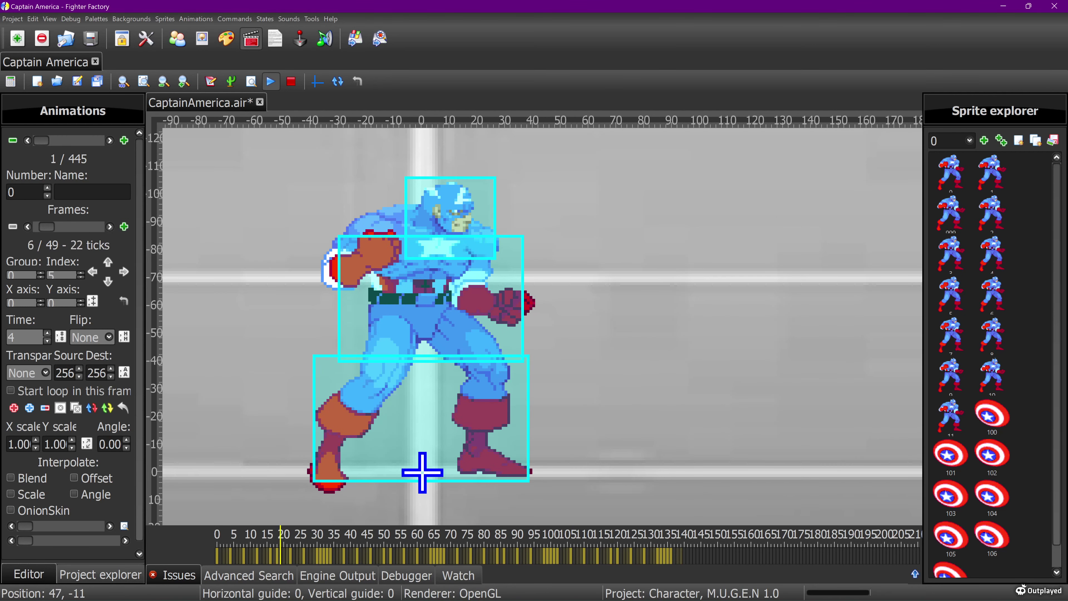
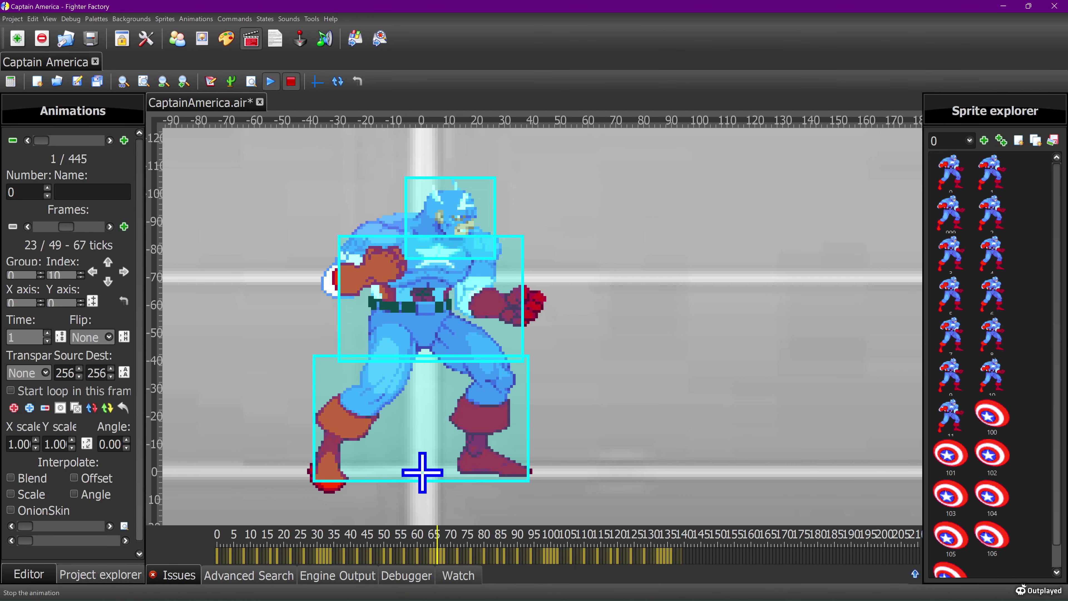
{"action": "left_click", "coordinate": [291, 81]}
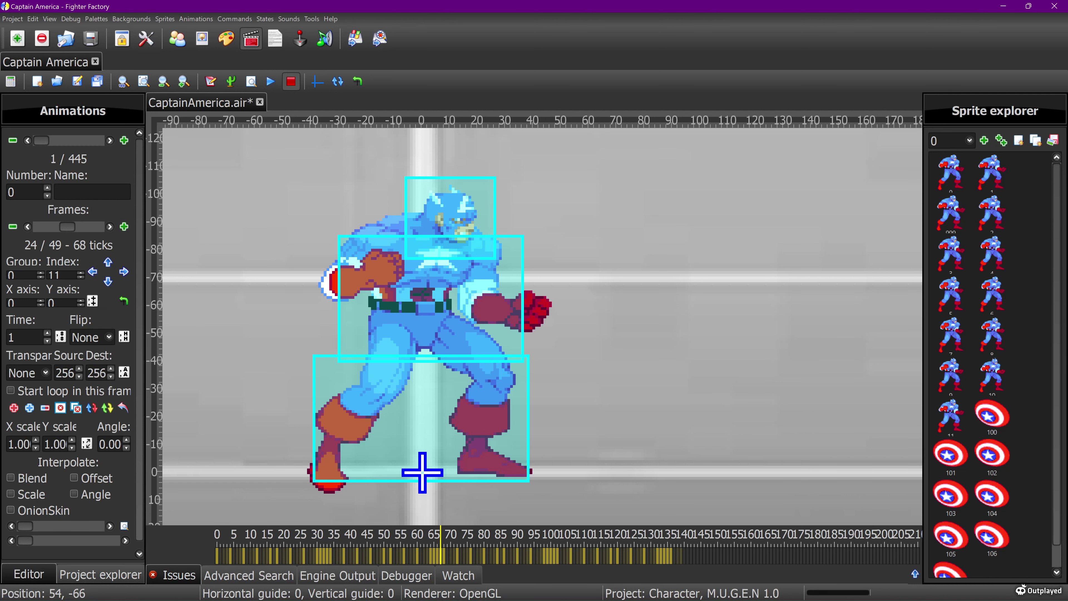
{"action": "scroll", "coordinate": [566, 286], "scroll_direction": "down", "scroll_amount": 1}
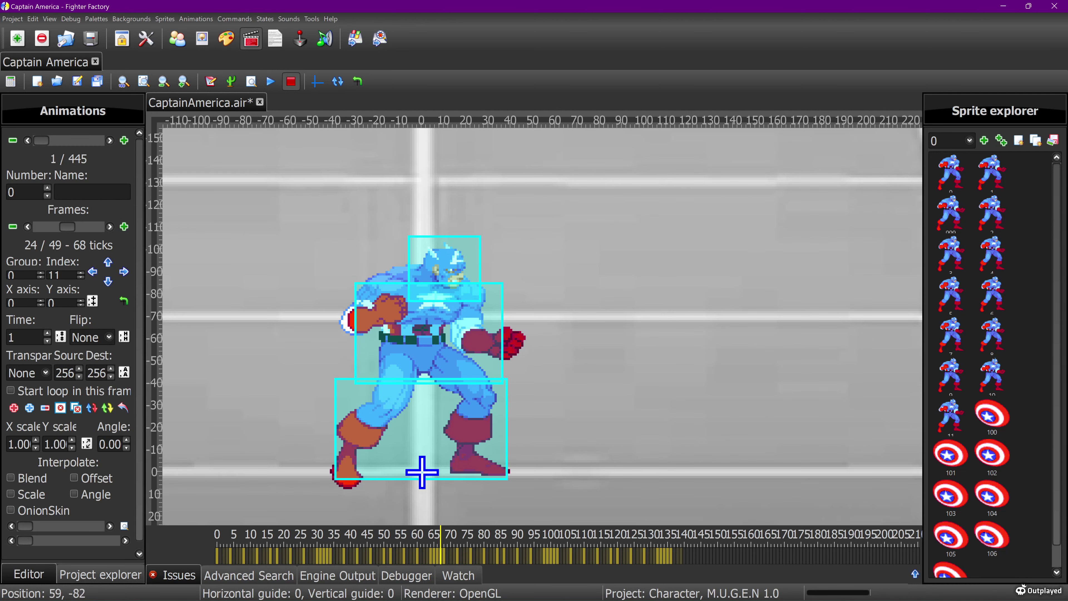
{"action": "scroll", "coordinate": [553, 289], "scroll_direction": "down", "scroll_amount": 1}
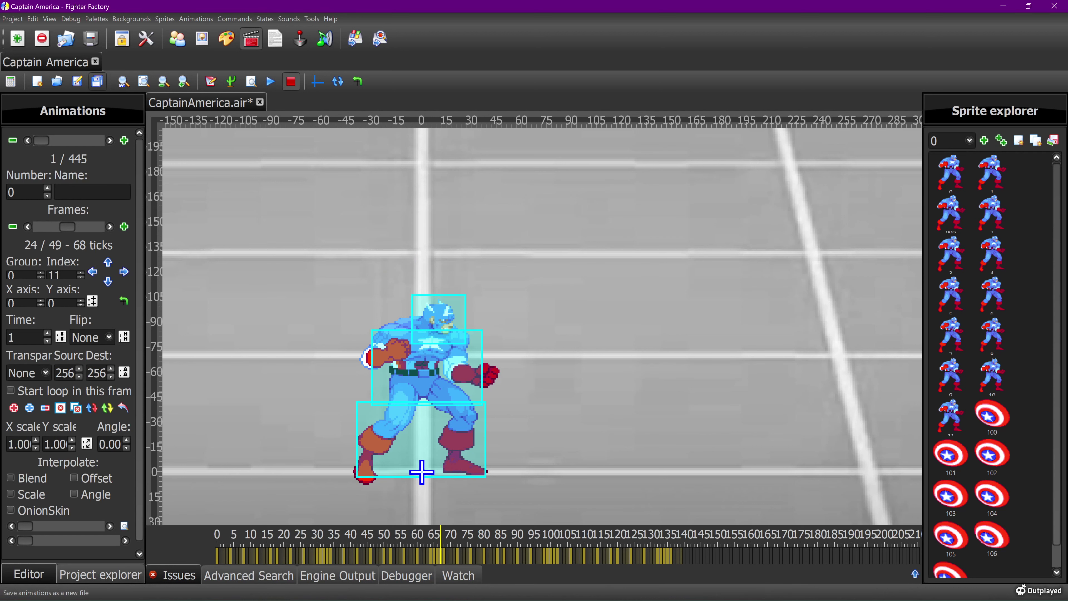
{"action": "left_click", "coordinate": [77, 81]}
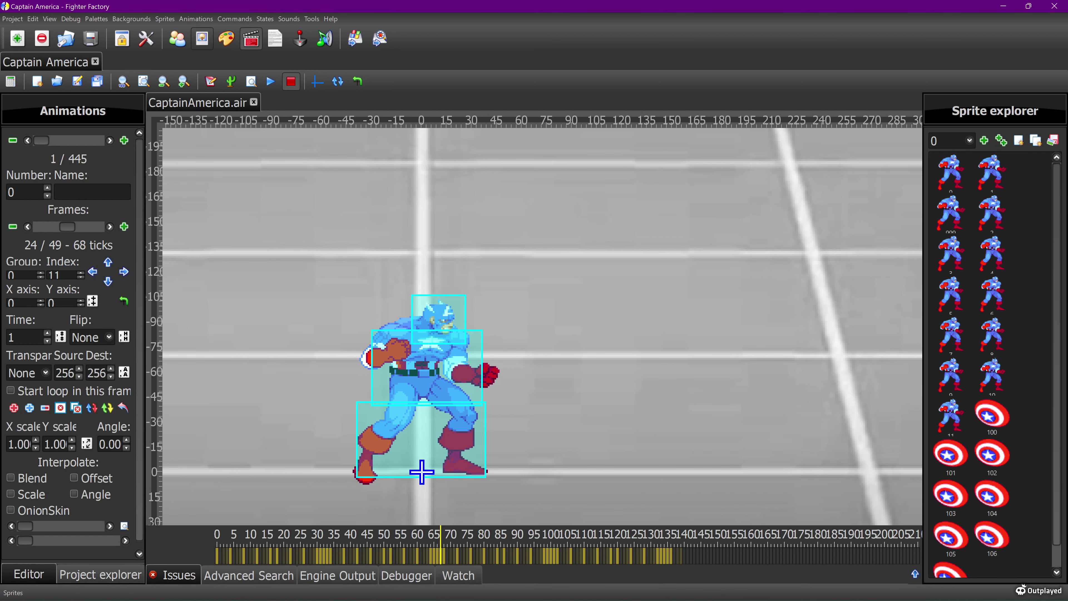
Step: Replay animation 0 and step between frames 20 and 22 to examine the timing of the stance's return movement
{"action": "left_click", "coordinate": [202, 39]}
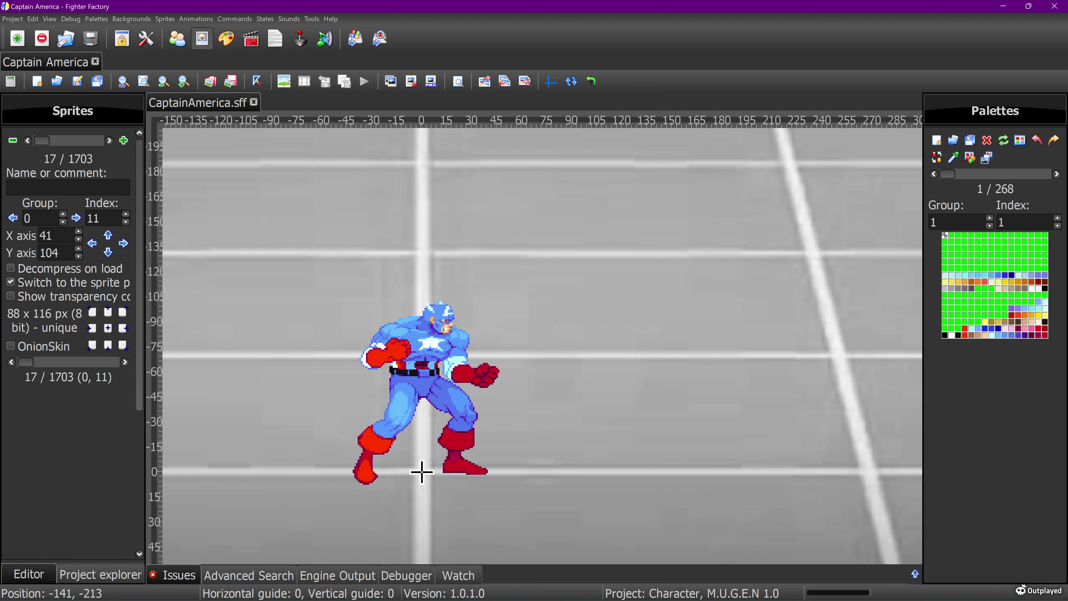
{"action": "left_click", "coordinate": [252, 39]}
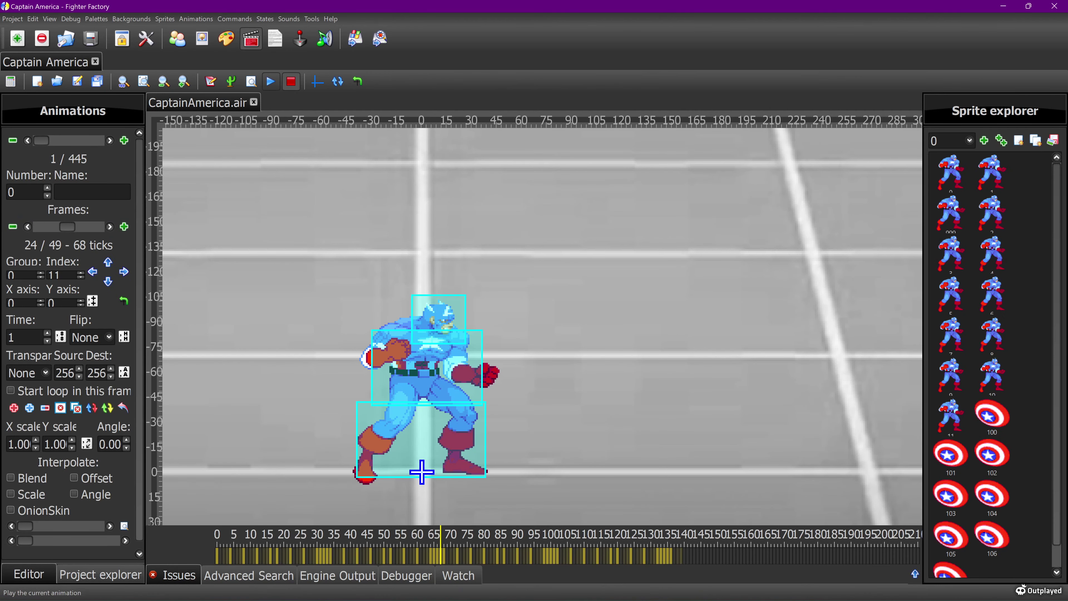
{"action": "left_click", "coordinate": [271, 81]}
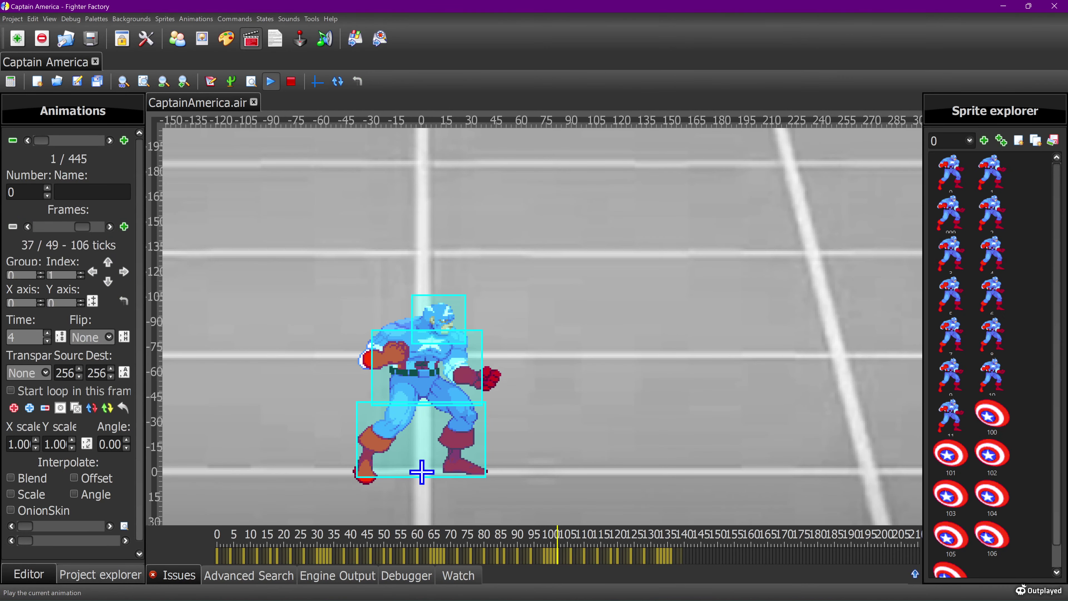
{"action": "left_click", "coordinate": [291, 81]}
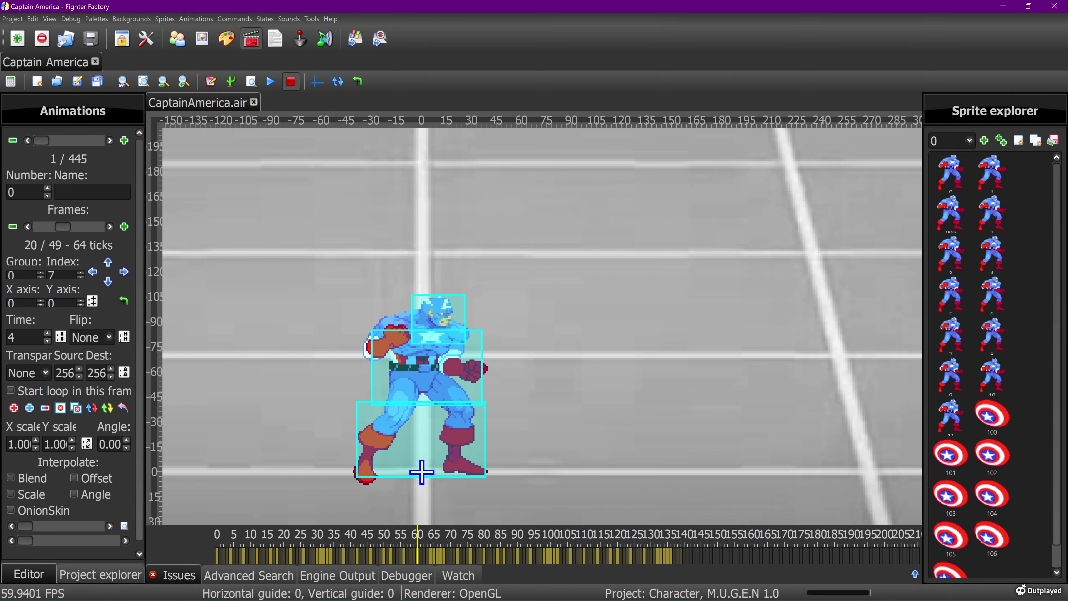
{"action": "left_click", "coordinate": [110, 227]}
{"action": "left_click", "coordinate": [109, 226]}
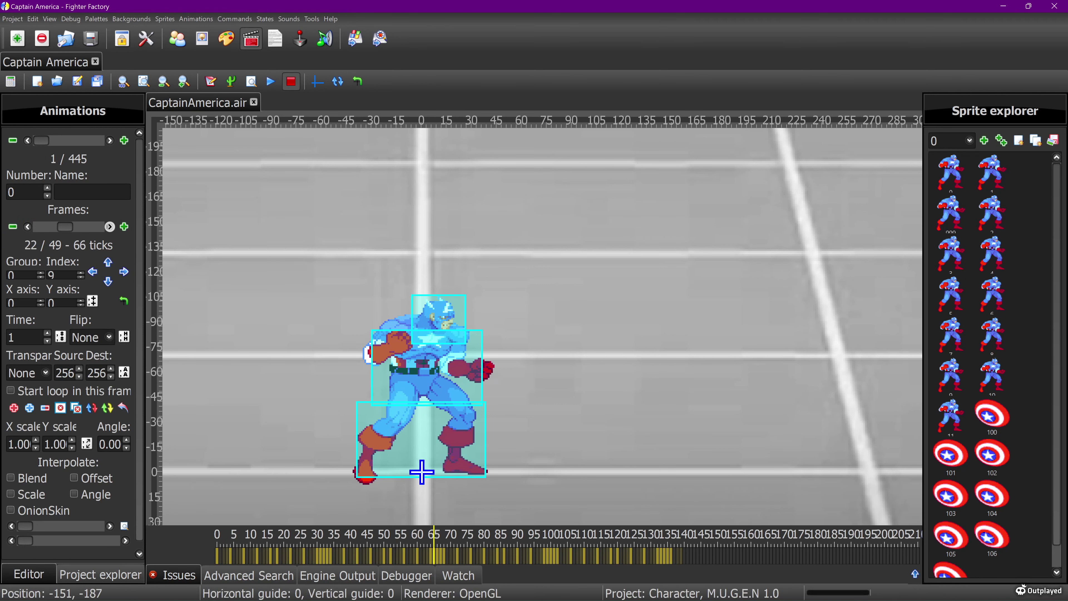
{"action": "left_click", "coordinate": [27, 227]}
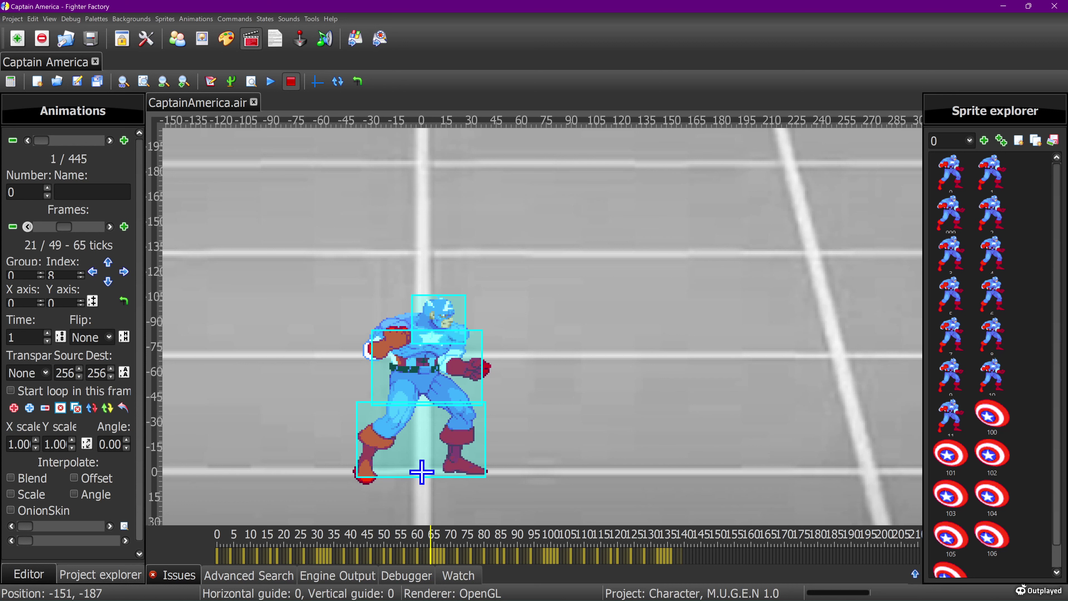
{"action": "left_click", "coordinate": [27, 226]}
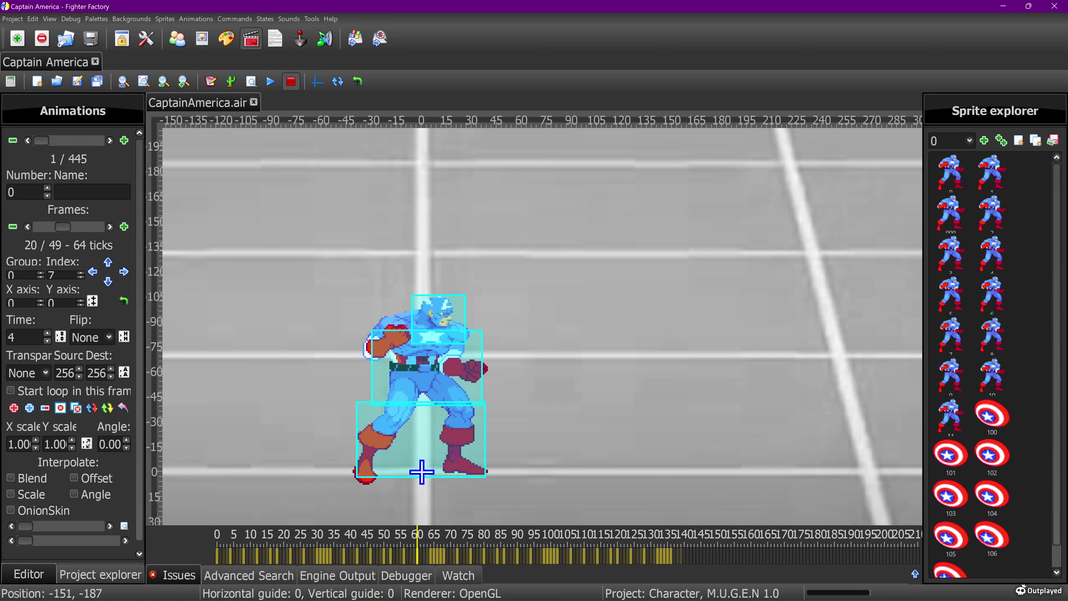
Step: Set the display time of frames 21 and 22 in animation 0 to 2 ticks each
{"action": "left_click", "coordinate": [110, 226]}
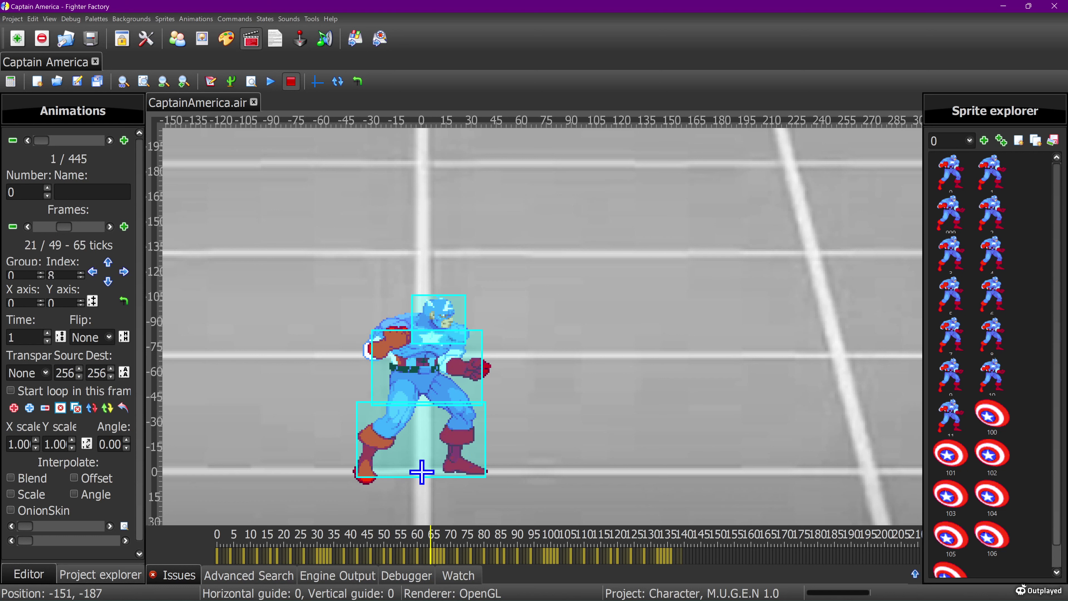
{"action": "left_click", "coordinate": [47, 333]}
{"action": "left_click", "coordinate": [110, 227]}
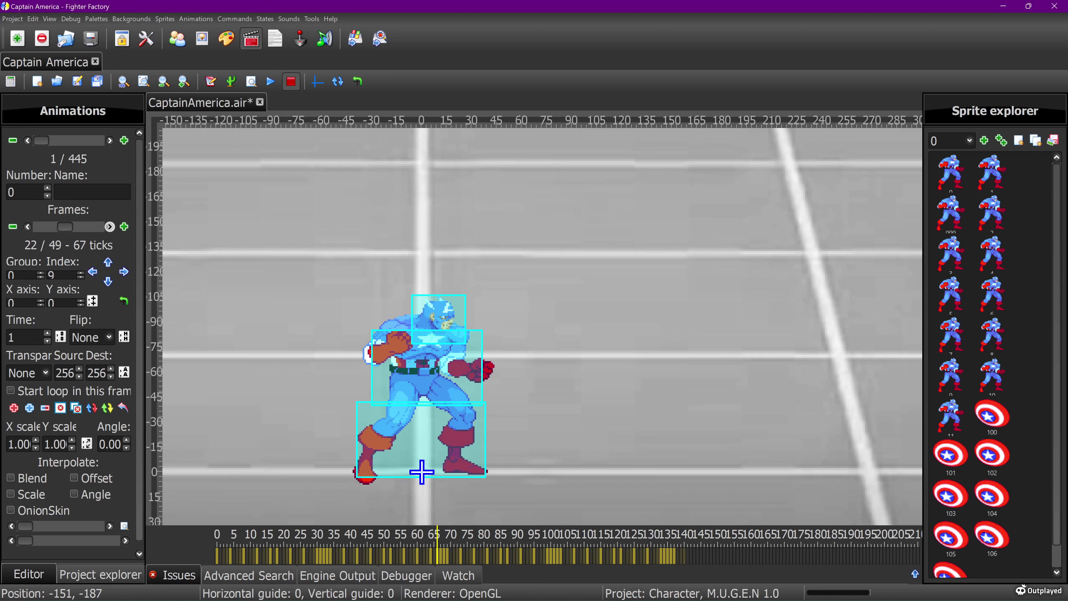
{"action": "left_click", "coordinate": [47, 332]}
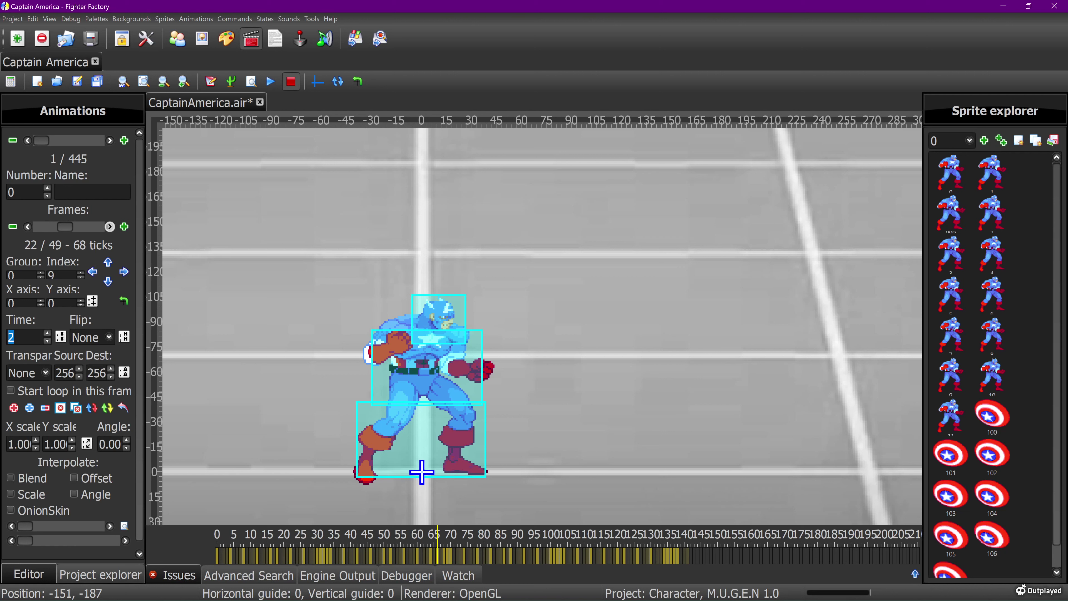
Step: Set the display time of frames 23 and 24 in animation 0 to 2 ticks each
{"action": "left_click", "coordinate": [109, 226]}
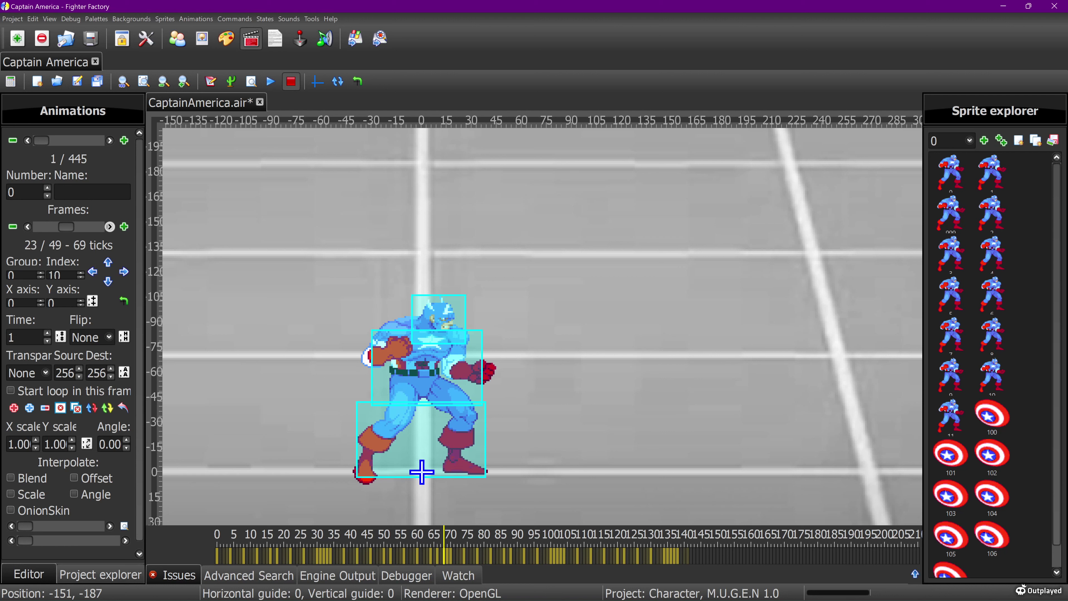
{"action": "left_click", "coordinate": [47, 332]}
{"action": "left_click", "coordinate": [47, 333]}
{"action": "left_click", "coordinate": [47, 341]}
{"action": "left_click", "coordinate": [110, 226]}
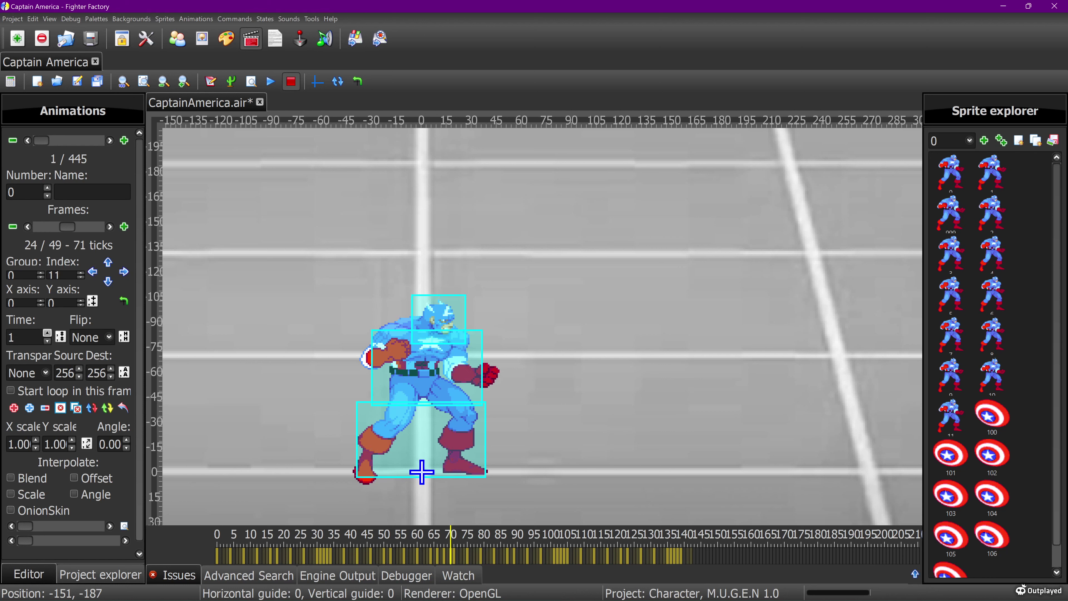
{"action": "left_click", "coordinate": [27, 227]}
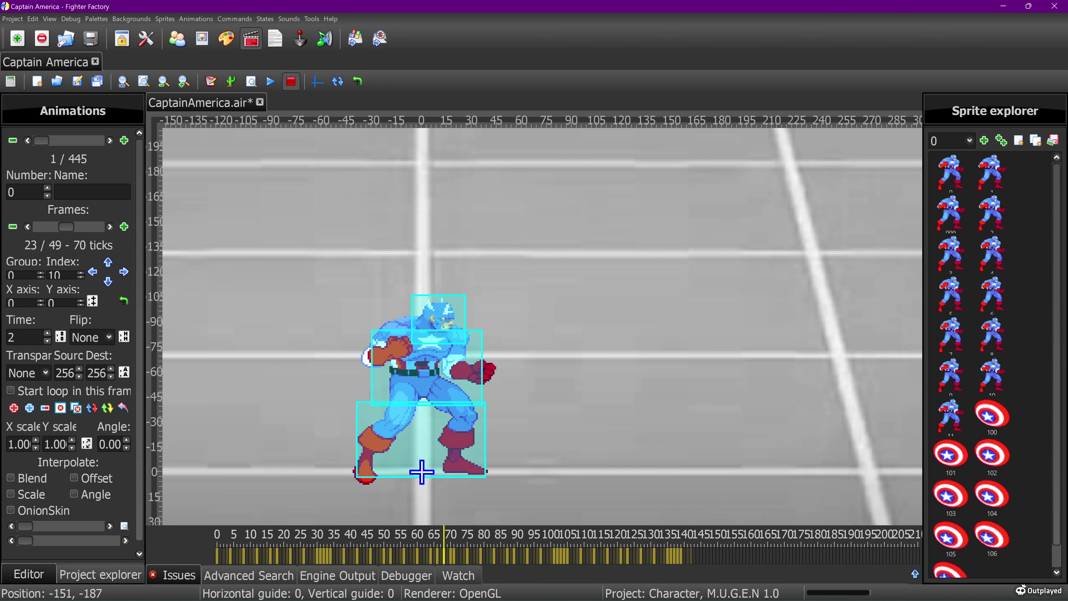
{"action": "left_click", "coordinate": [110, 226]}
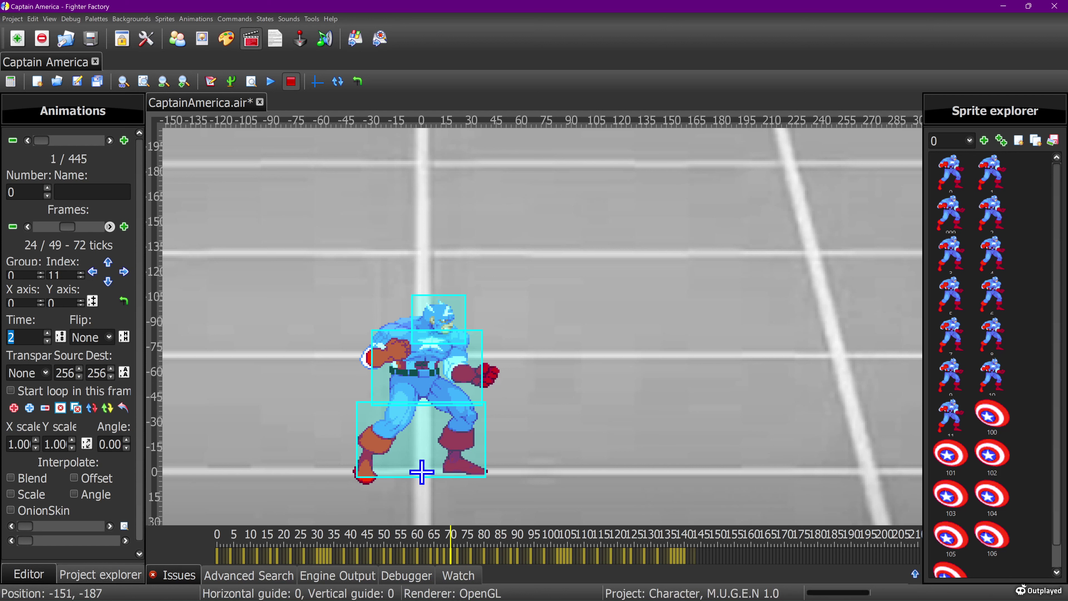
Step: Compare frames 23 to 25, set frame 24's display time to 3 ticks, and play animation 0 to check the timing
{"action": "left_click", "coordinate": [110, 227]}
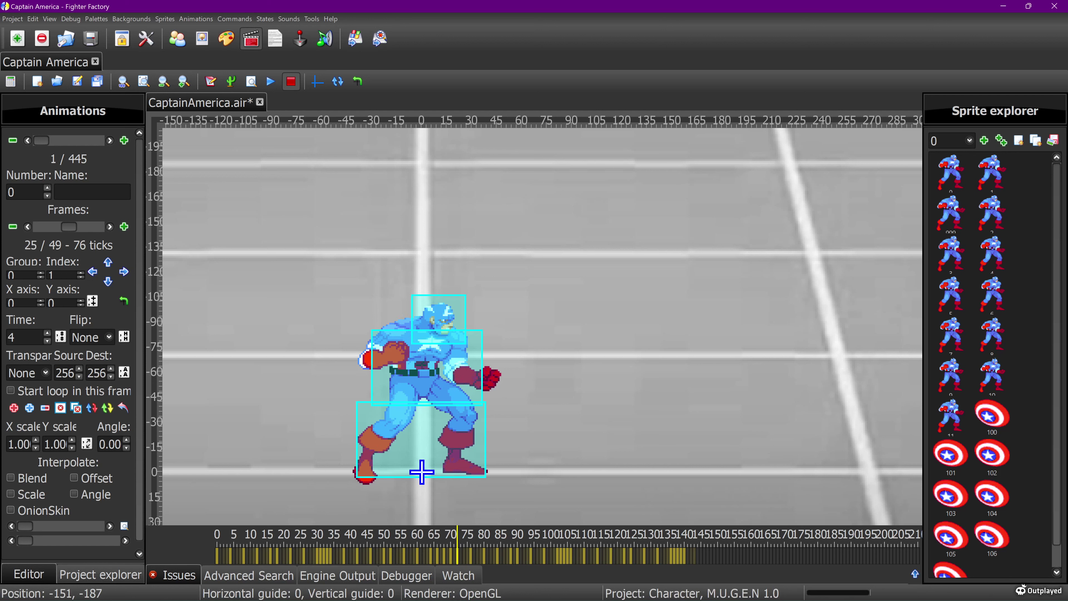
{"action": "left_click", "coordinate": [27, 226]}
{"action": "left_click", "coordinate": [27, 227]}
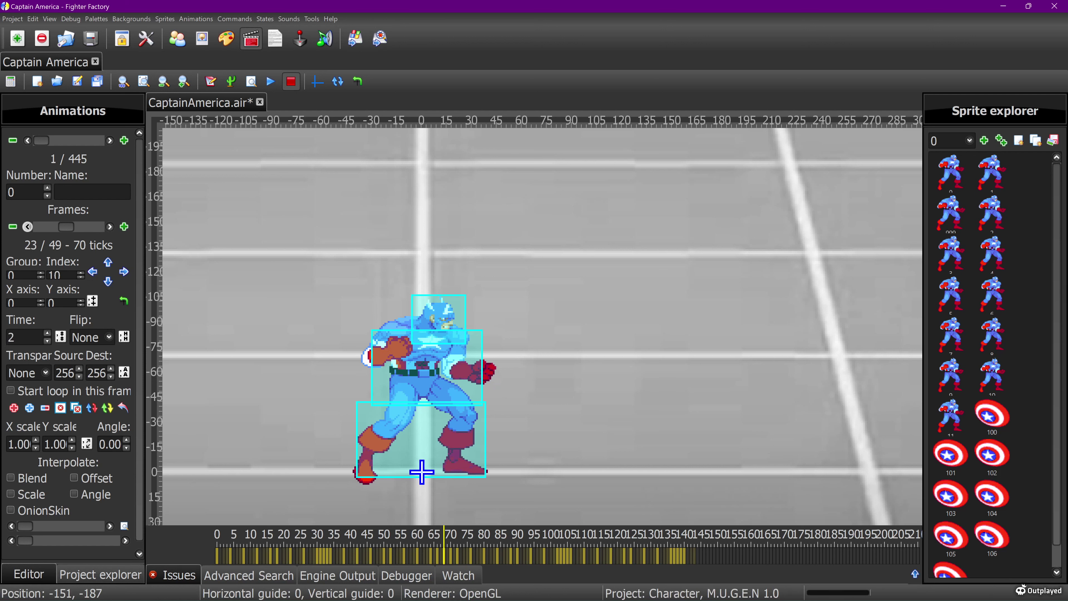
{"action": "left_click", "coordinate": [109, 226]}
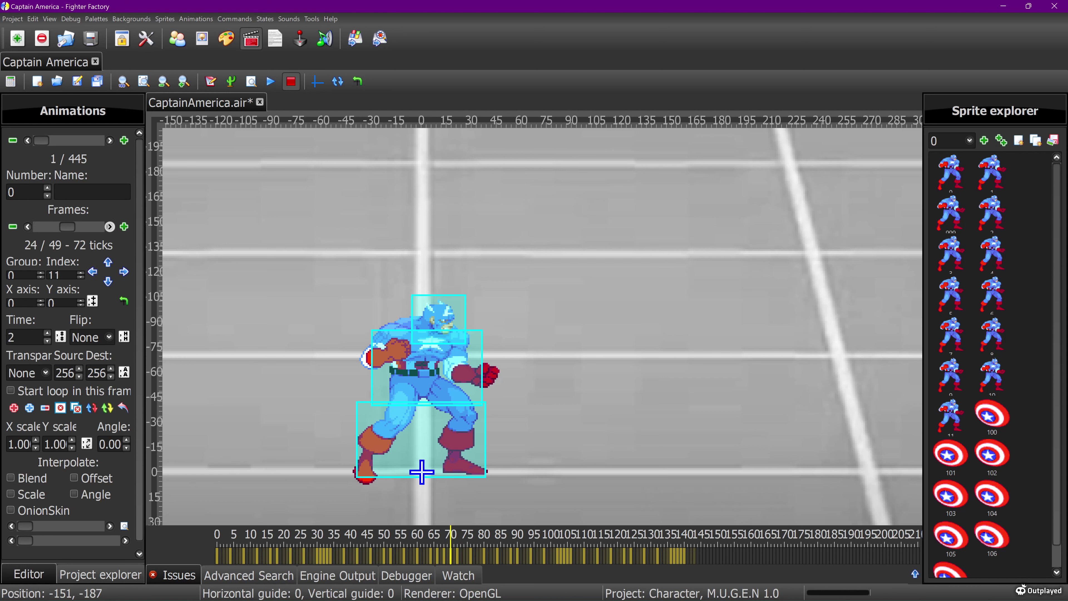
{"action": "left_click", "coordinate": [109, 226]}
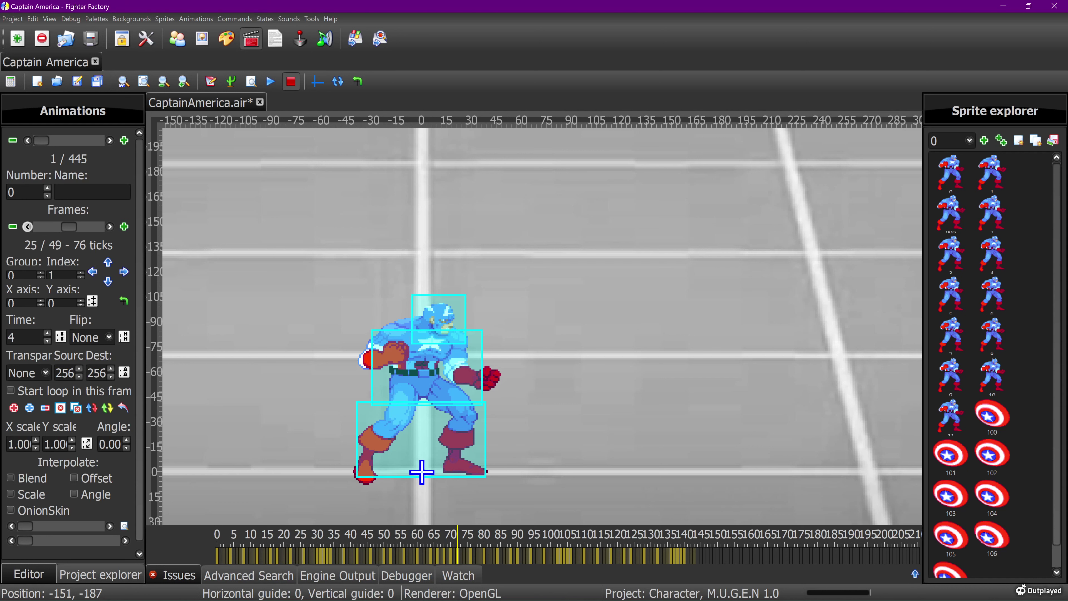
{"action": "left_click", "coordinate": [28, 226]}
{"action": "left_click", "coordinate": [47, 333]}
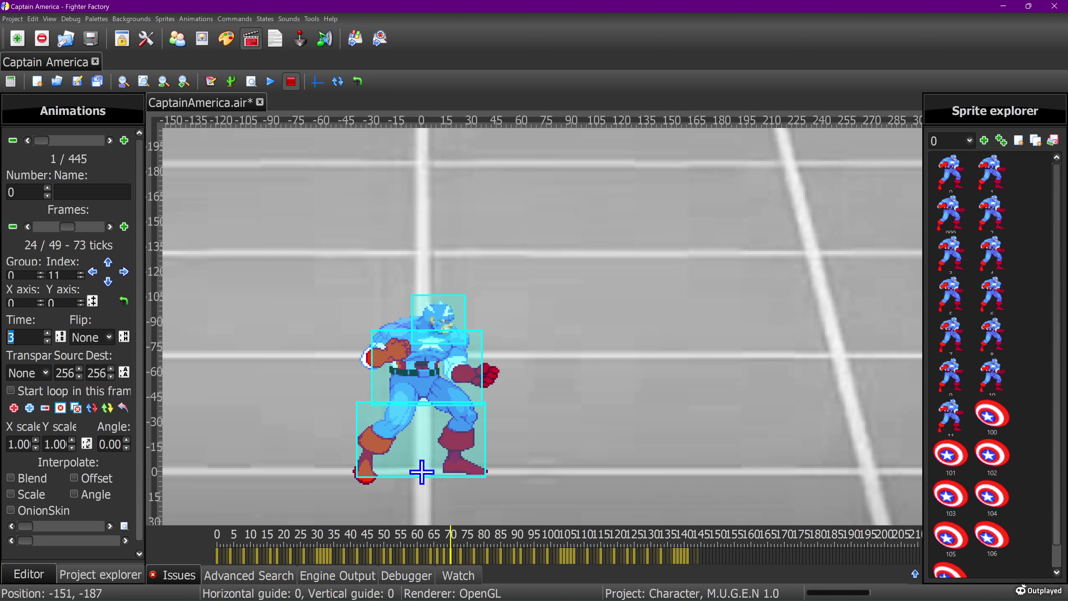
{"action": "left_click", "coordinate": [270, 81]}
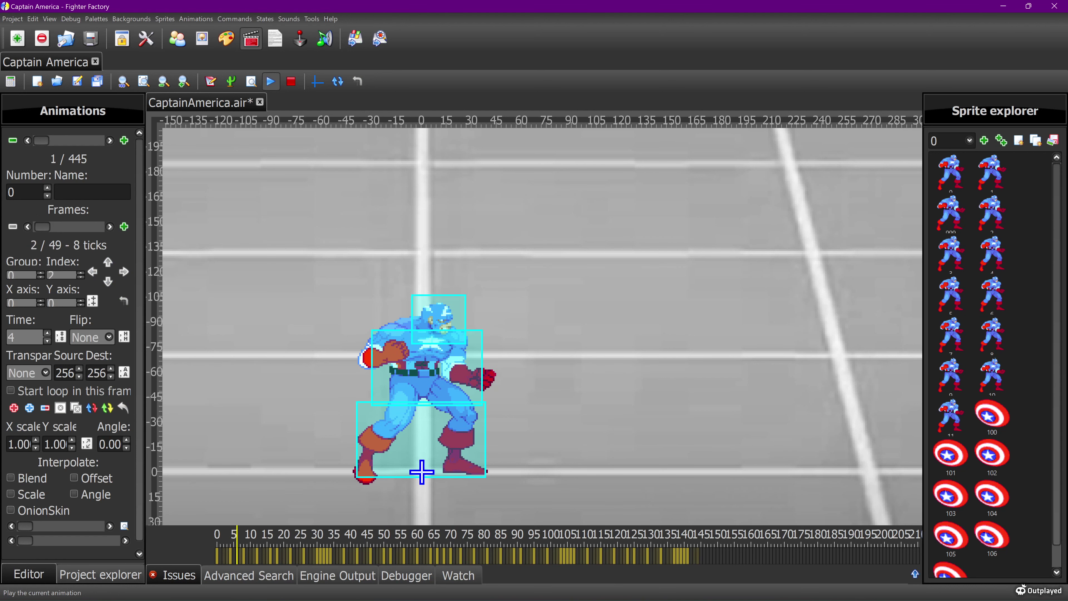
Step: Stop the playback and step through frames 1 to 12 of animation 0 and back to examine the first stance cycle's timing
{"action": "left_click", "coordinate": [291, 81]}
{"action": "left_click_drag", "start_coordinate": [56, 227], "coordinate": [39, 227]}
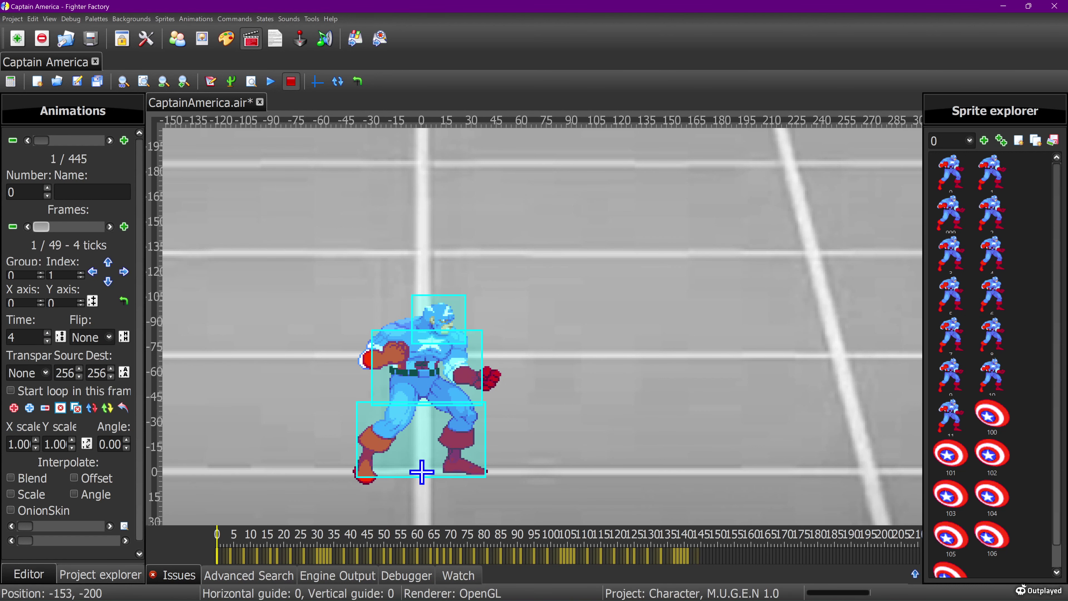
{"action": "left_click", "coordinate": [110, 227]}
{"action": "left_click", "coordinate": [110, 226]}
{"action": "left_click", "coordinate": [109, 226]}
{"action": "left_click", "coordinate": [110, 227]}
{"action": "left_click", "coordinate": [109, 227]}
{"action": "left_click", "coordinate": [109, 227]}
{"action": "left_click", "coordinate": [109, 226]}
{"action": "left_click", "coordinate": [110, 227]}
{"action": "left_click", "coordinate": [110, 226]}
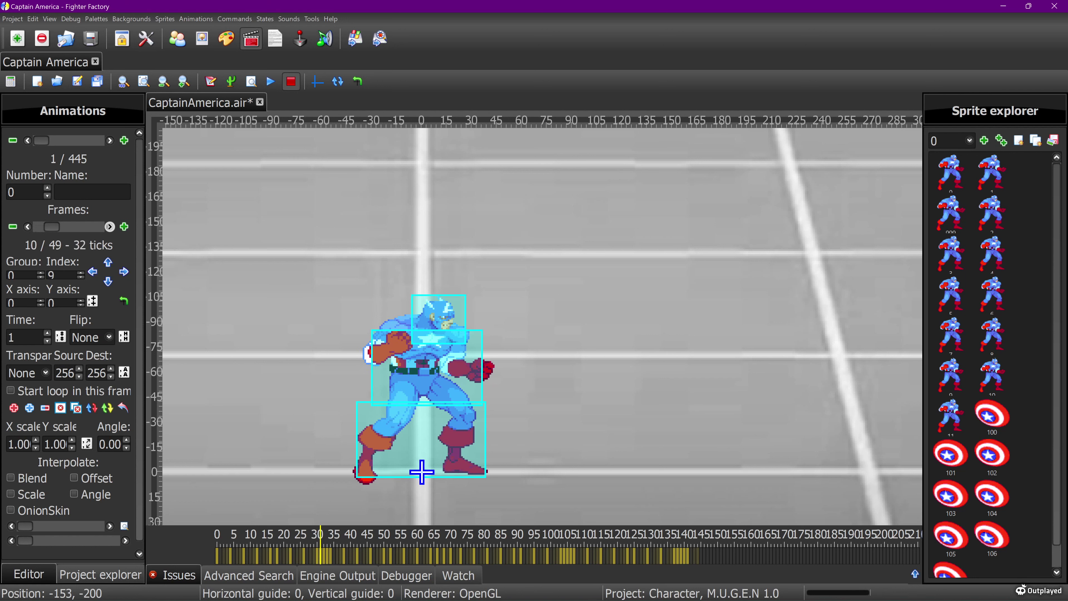
{"action": "left_click", "coordinate": [110, 226]}
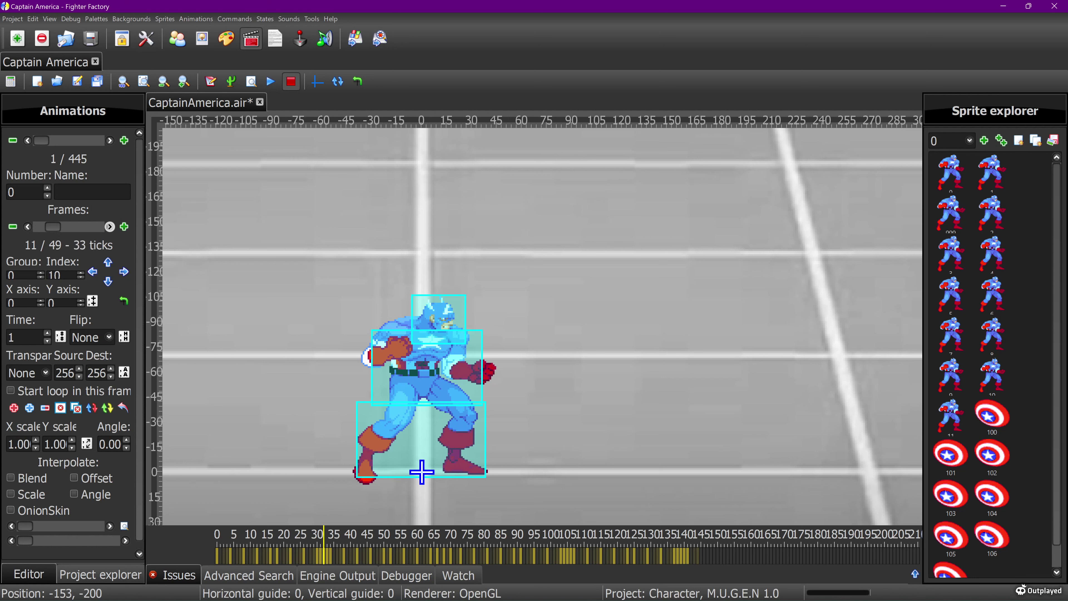
{"action": "left_click", "coordinate": [109, 226]}
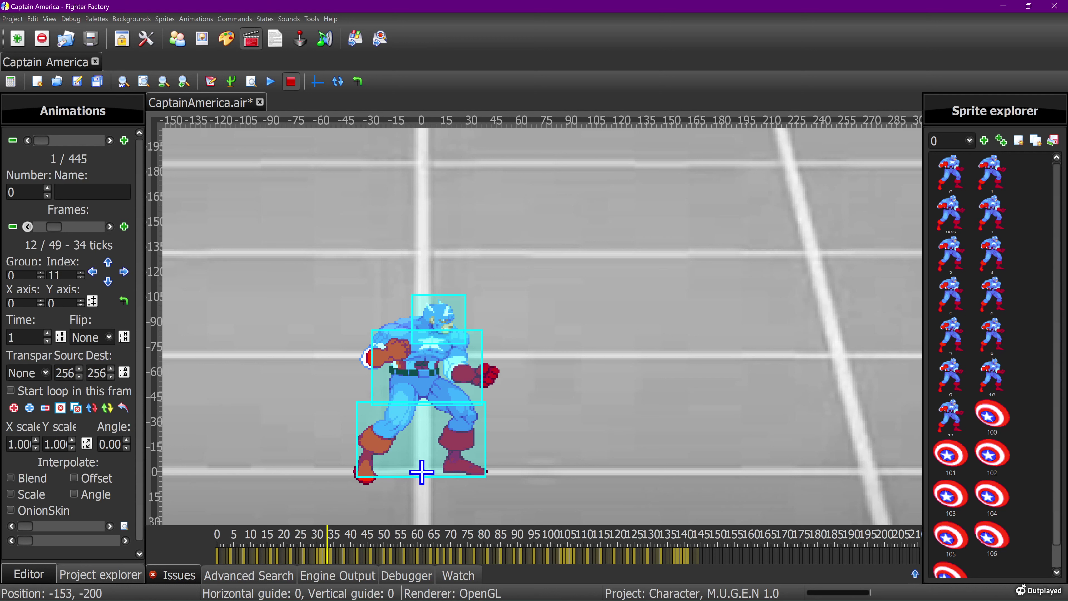
{"action": "left_click", "coordinate": [27, 226]}
{"action": "left_click", "coordinate": [27, 226]}
{"action": "left_click", "coordinate": [28, 227]}
{"action": "left_click", "coordinate": [27, 226]}
{"action": "left_click", "coordinate": [27, 227]}
{"action": "left_click", "coordinate": [27, 226]}
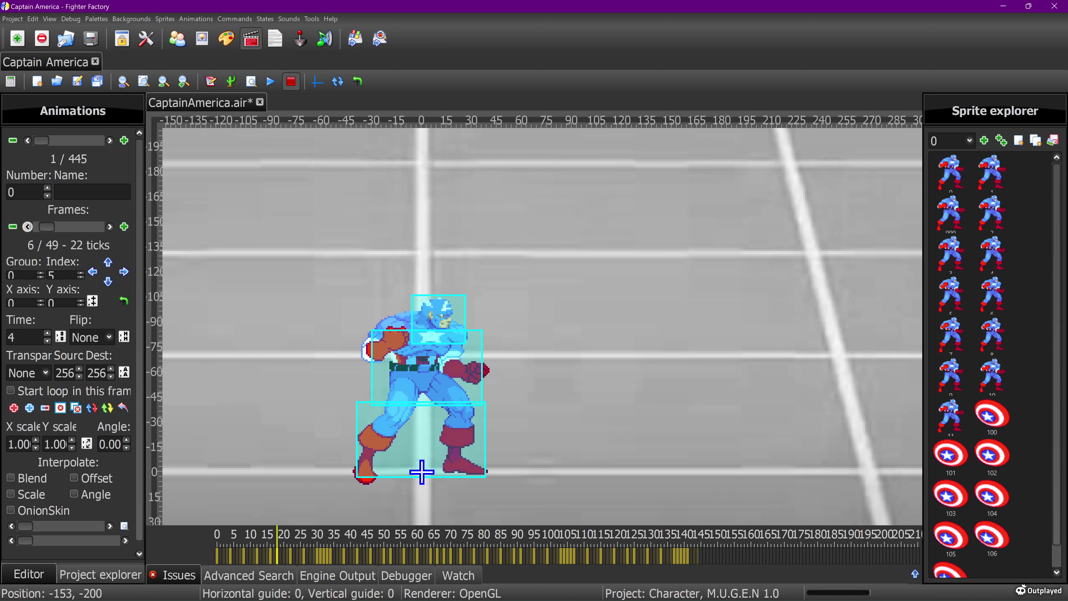
{"action": "left_click", "coordinate": [28, 226]}
{"action": "left_click", "coordinate": [28, 226]}
{"action": "left_click", "coordinate": [28, 226]}
{"action": "left_click", "coordinate": [27, 226]}
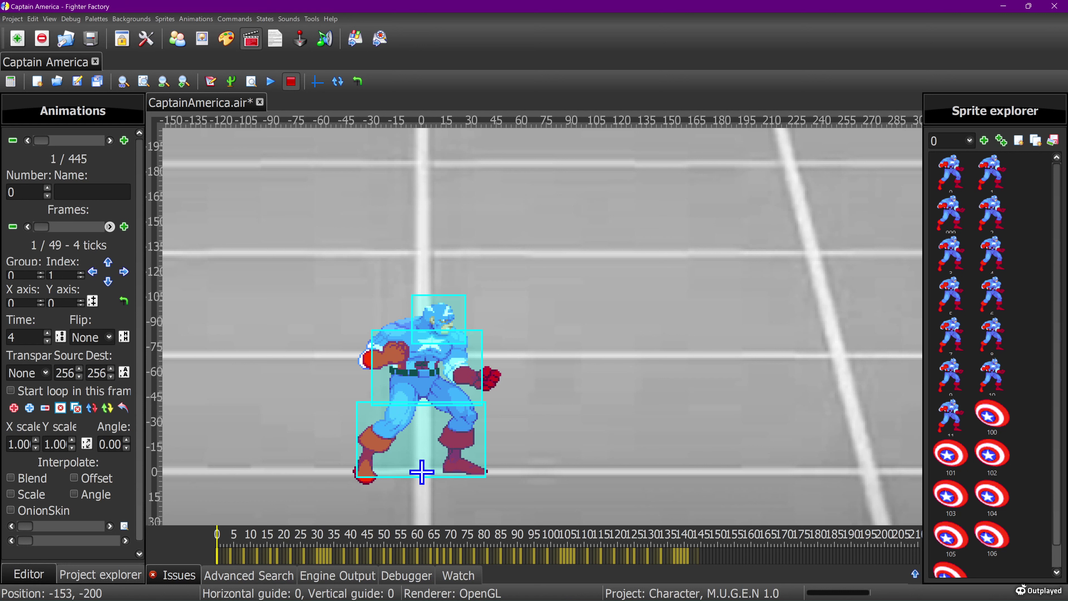
Step: Step from frame 1 to frame 11 of animation 0 again to examine the timing of the first cycle's return frames
{"action": "left_click", "coordinate": [109, 226]}
{"action": "left_click", "coordinate": [109, 227]}
{"action": "left_click", "coordinate": [109, 226]}
{"action": "left_click", "coordinate": [110, 226]}
{"action": "left_click", "coordinate": [109, 227]}
{"action": "left_click", "coordinate": [109, 226]}
{"action": "left_click", "coordinate": [109, 227]}
{"action": "left_click", "coordinate": [110, 226]}
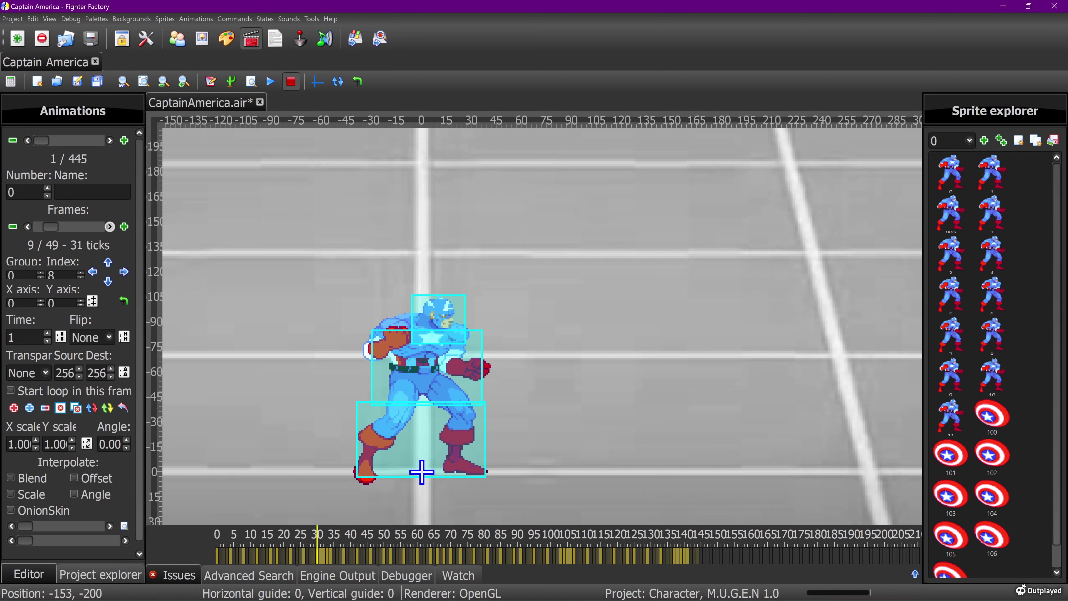
{"action": "left_click", "coordinate": [109, 227]}
{"action": "left_click", "coordinate": [27, 227]}
{"action": "left_click", "coordinate": [109, 226]}
{"action": "left_click", "coordinate": [109, 227]}
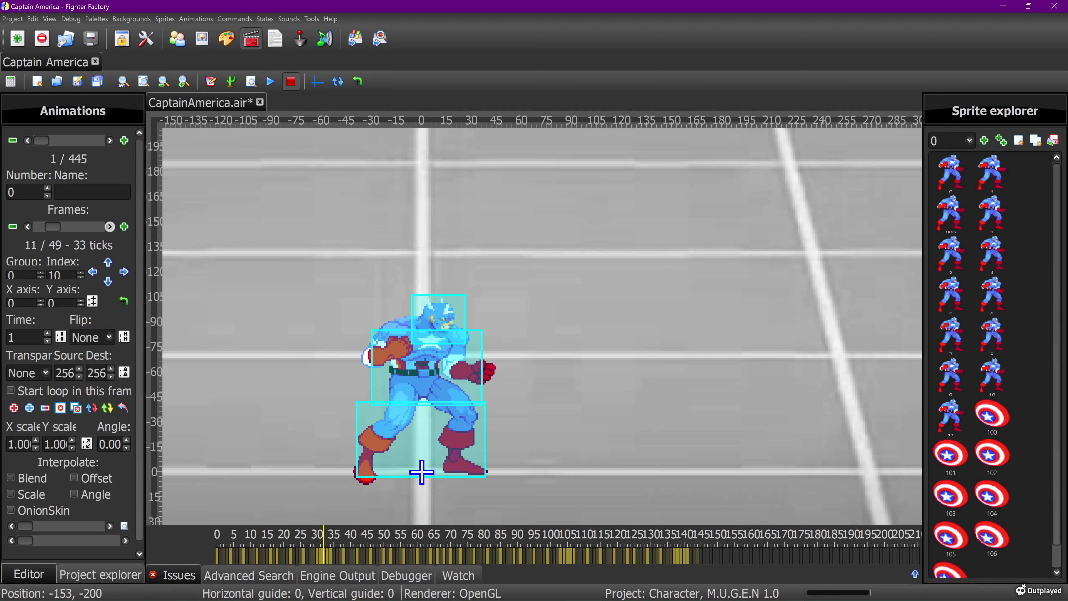
Step: Set the display time of frame 24 in animation 0 to 2 ticks and compare it with the neighbouring frames
{"action": "left_click", "coordinate": [109, 226]}
{"action": "left_click", "coordinate": [110, 226]}
{"action": "left_click", "coordinate": [110, 226]}
{"action": "left_click", "coordinate": [109, 227]}
{"action": "left_click", "coordinate": [109, 226]}
{"action": "left_click", "coordinate": [109, 226]}
{"action": "left_click", "coordinate": [109, 227]}
{"action": "left_click", "coordinate": [110, 226]}
{"action": "left_click", "coordinate": [109, 226]}
{"action": "left_click", "coordinate": [109, 226]}
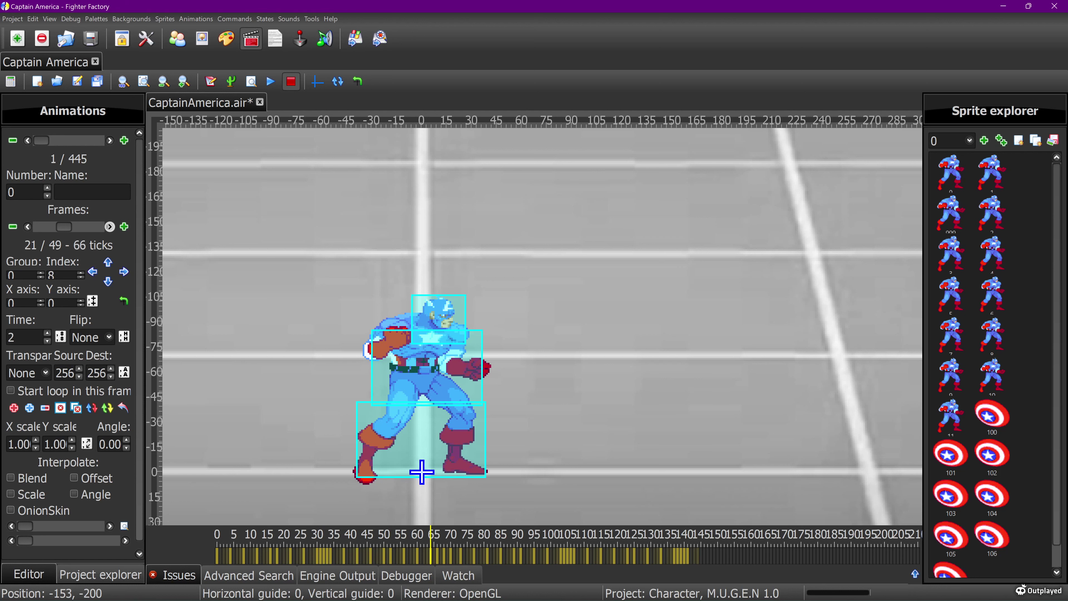
{"action": "left_click", "coordinate": [109, 226]}
{"action": "left_click", "coordinate": [110, 227]}
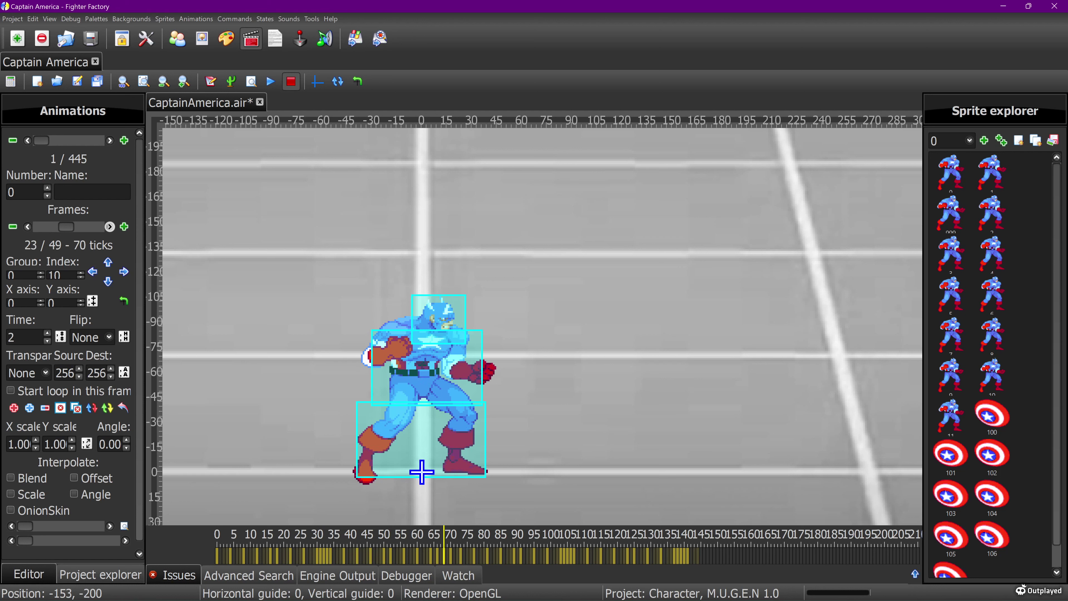
{"action": "left_click", "coordinate": [109, 226]}
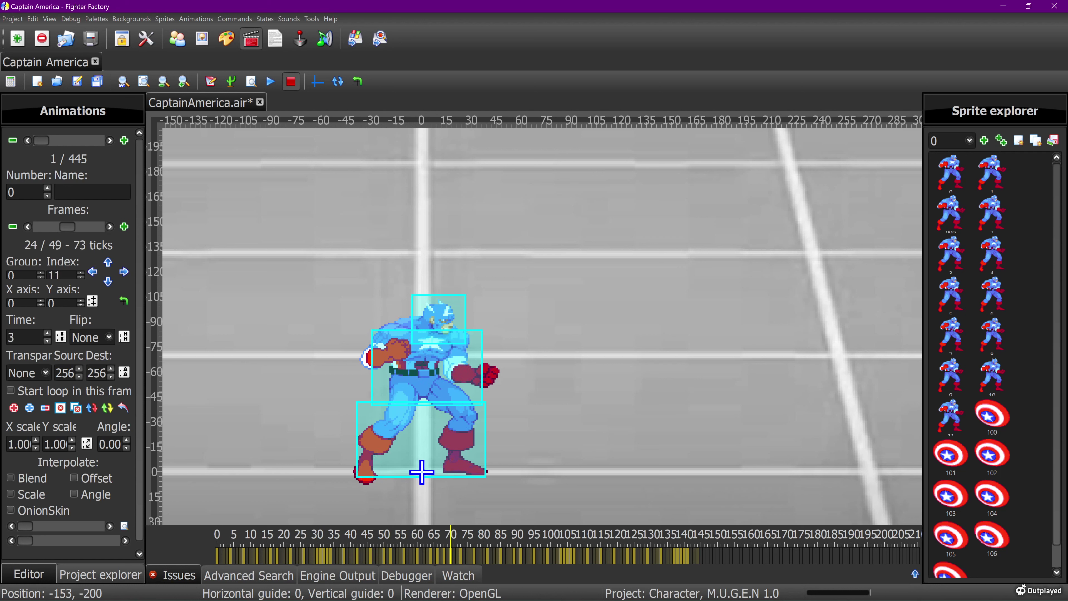
{"action": "left_click", "coordinate": [46, 340]}
{"action": "left_click", "coordinate": [109, 226]}
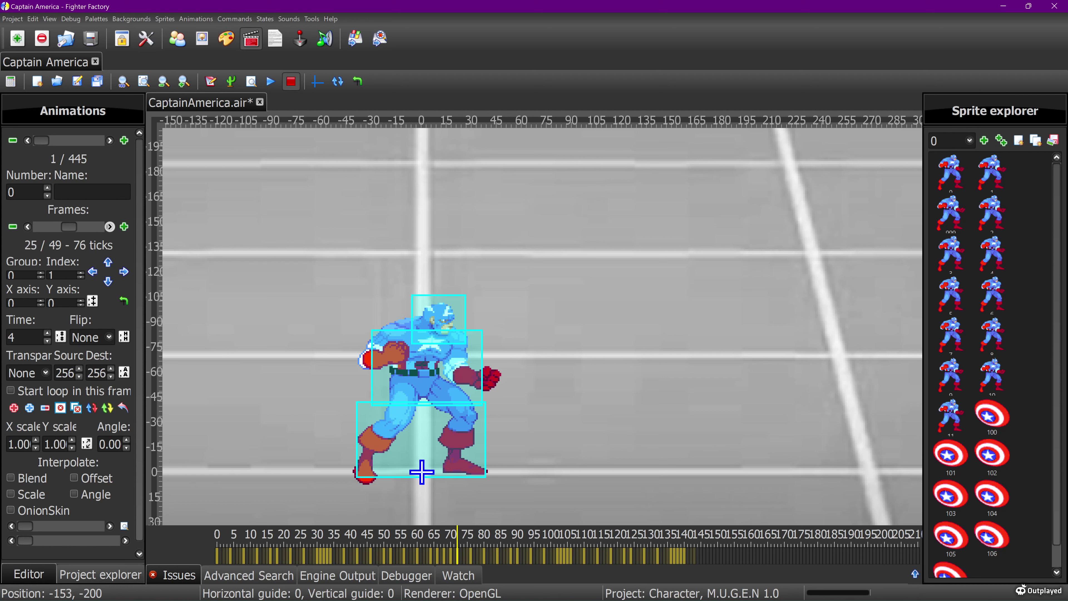
{"action": "left_click", "coordinate": [109, 226]}
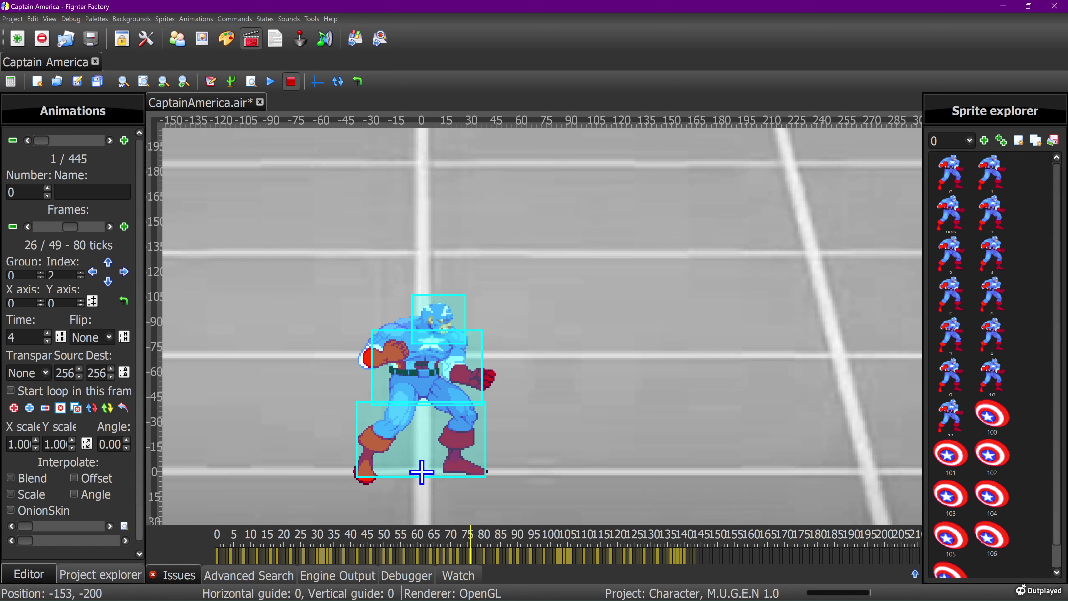
{"action": "left_click", "coordinate": [27, 226]}
{"action": "left_click", "coordinate": [27, 227]}
{"action": "left_click", "coordinate": [27, 227]}
{"action": "left_click", "coordinate": [28, 227]}
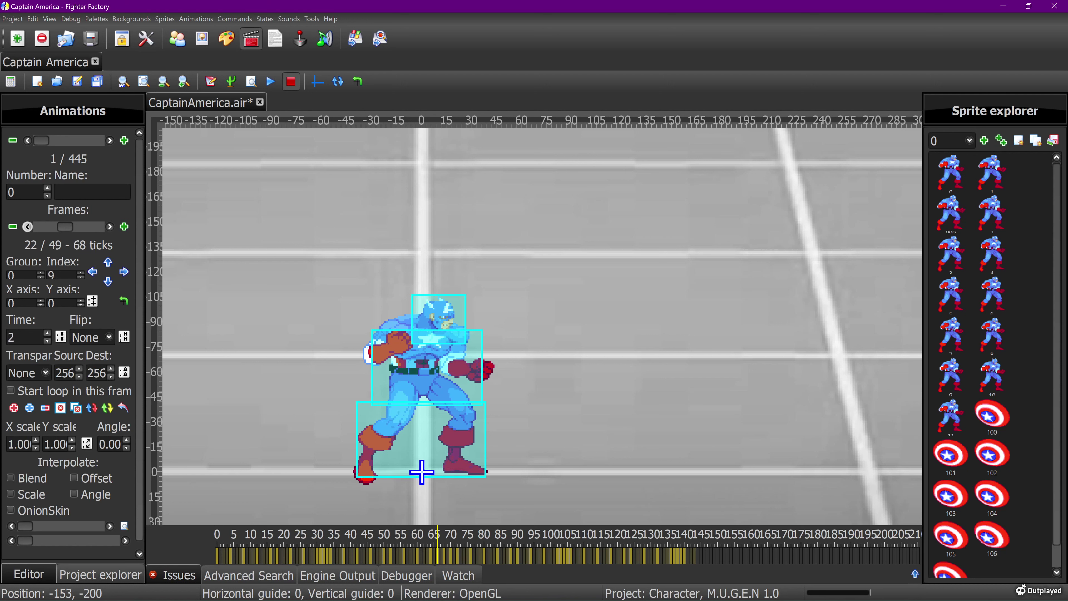
Step: In animation 0's code, copy the second cycle's four lines for sprites 0,8 to 0,11 with 2 ticks each
{"action": "left_click", "coordinate": [211, 81]}
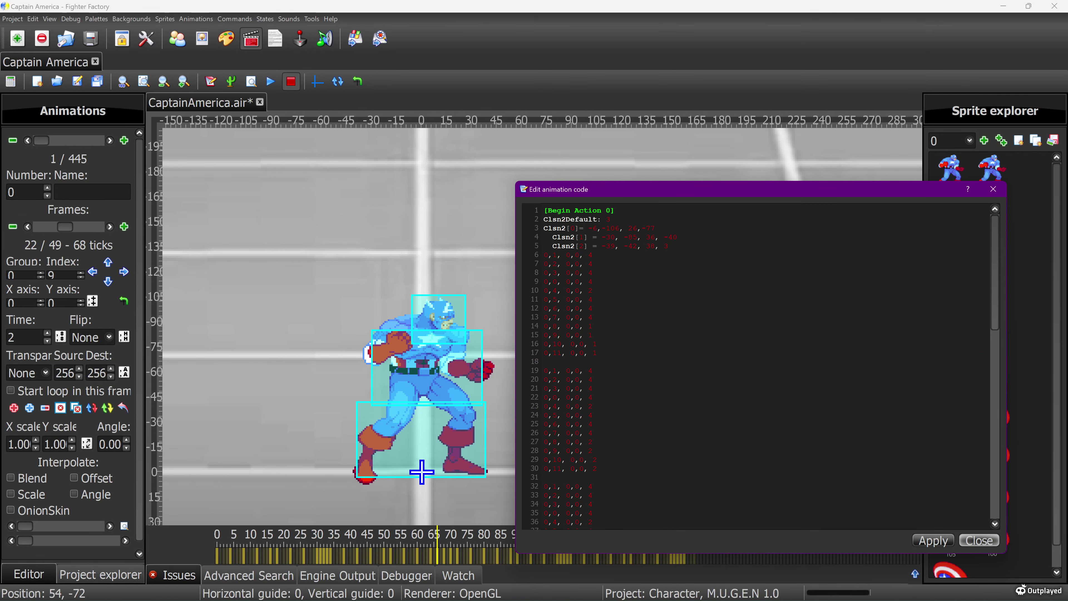
{"action": "scroll", "coordinate": [757, 364], "scroll_direction": "down", "scroll_amount": 2}
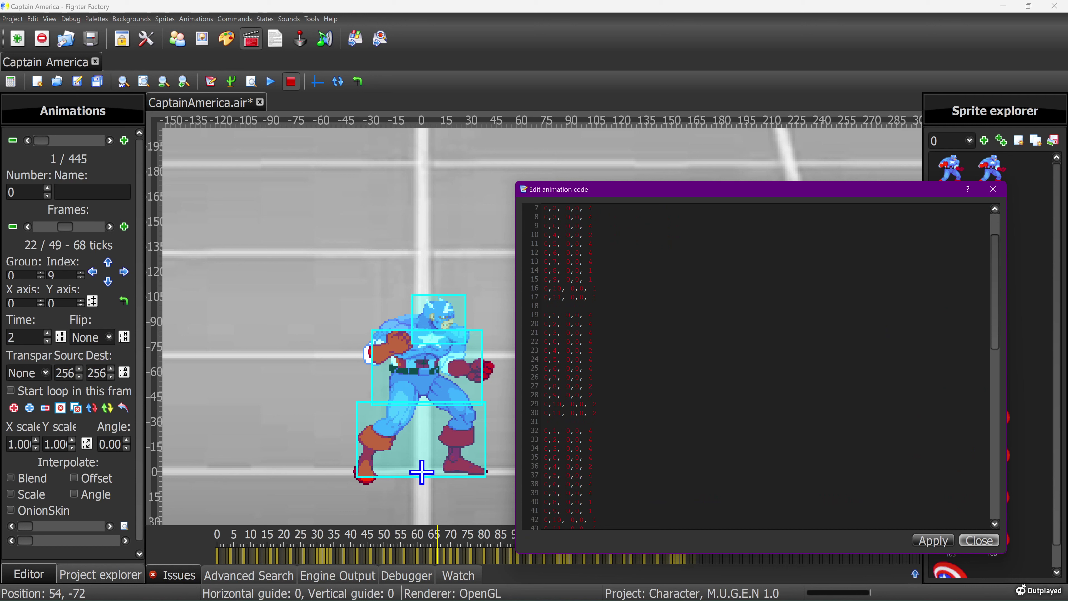
{"action": "scroll", "coordinate": [757, 363], "scroll_direction": "down", "scroll_amount": 1}
{"action": "left_click_drag", "start_coordinate": [588, 349], "coordinate": [597, 377]}
{"action": "scroll", "coordinate": [756, 363], "scroll_direction": "up", "scroll_amount": 1}
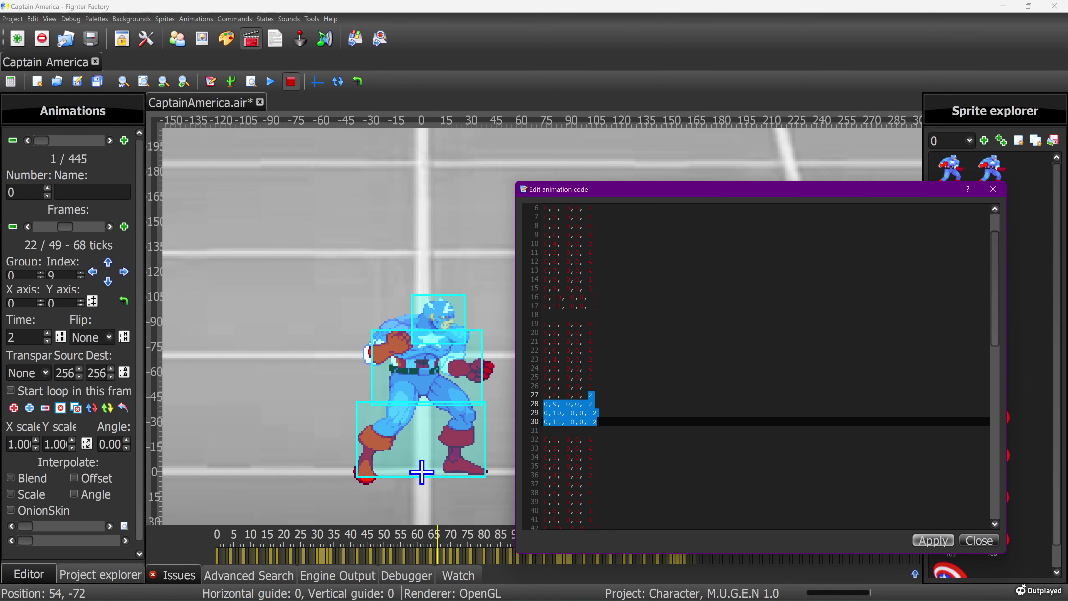
{"action": "left_click_drag", "start_coordinate": [597, 421], "coordinate": [594, 386]}
{"action": "left_click", "coordinate": [597, 412]}
{"action": "key", "text": "Down"}
{"action": "key", "text": "shift+Up"}
{"action": "key", "text": "shift+Up"}
{"action": "key", "text": "shift+Up"}
{"action": "key", "text": "shift+Up"}
{"action": "key", "text": "ctrl+c"}
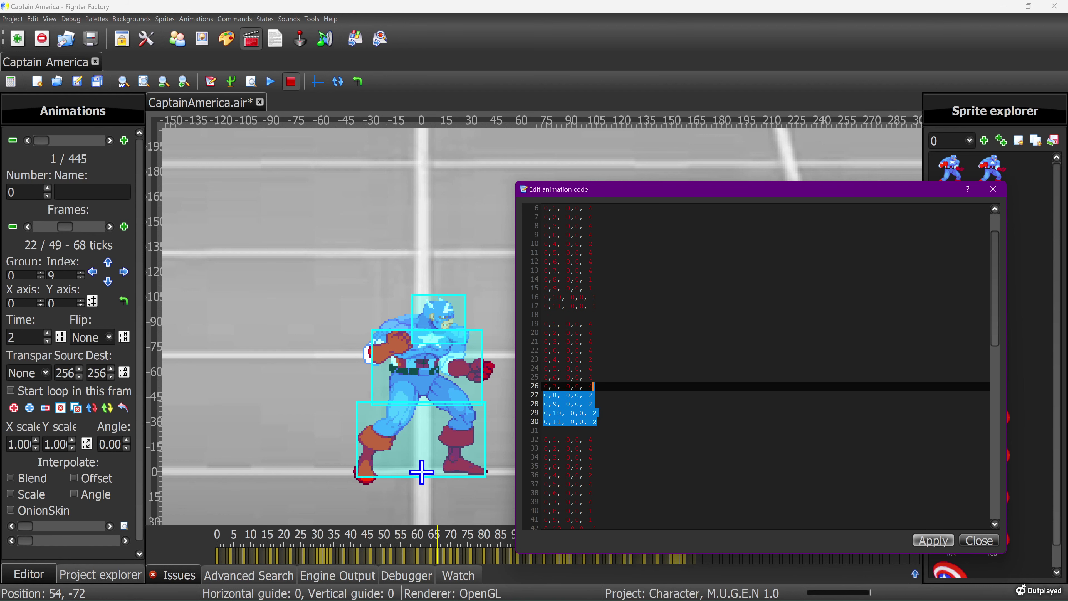
{"action": "right_click", "coordinate": [597, 388]}
{"action": "left_click", "coordinate": [618, 432]}
Step: Replace the first cycle's lines for sprites 0,8 to 0,11 (lines 14 to 17) with the copied 2-tick lines
{"action": "left_click_drag", "start_coordinate": [598, 306], "coordinate": [594, 271]}
{"action": "right_click", "coordinate": [595, 270]}
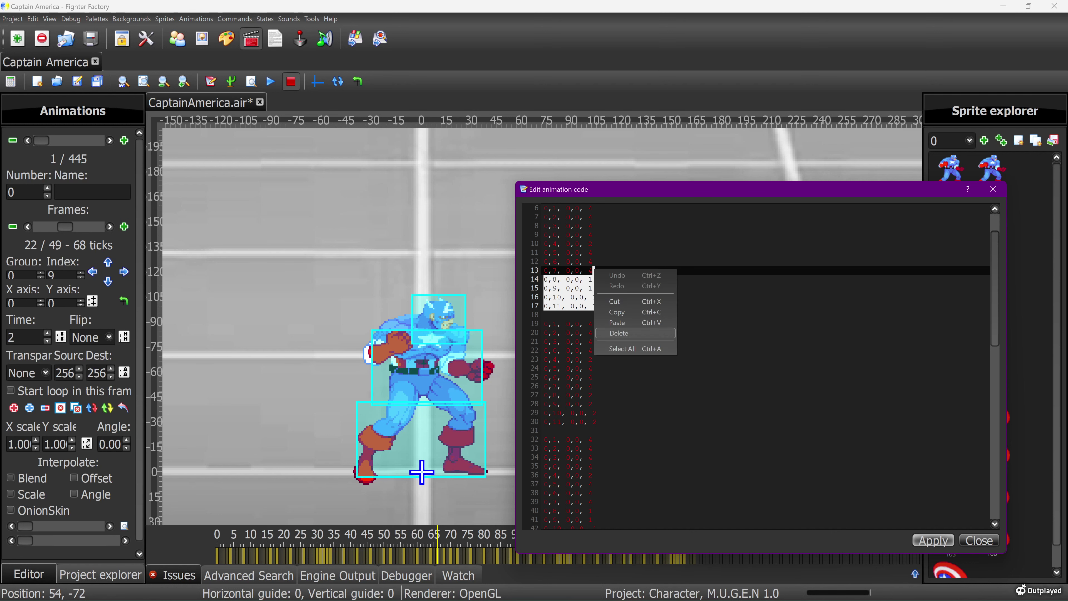
{"action": "left_click", "coordinate": [617, 322]}
Step: Replace the third cycle's lines for sprites 0,8 to 0,11 (lines 40 to 43) with the copied 2-tick lines
{"action": "scroll", "coordinate": [617, 322], "scroll_direction": "down", "scroll_amount": 4}
{"action": "scroll", "coordinate": [755, 366], "scroll_direction": "down", "scroll_amount": 1}
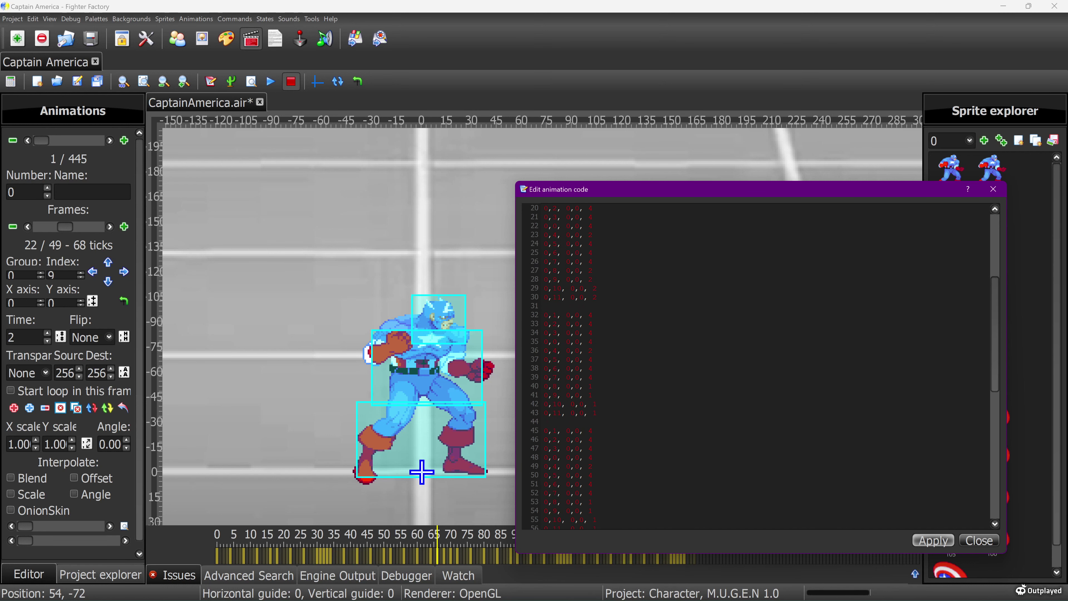
{"action": "left_click_drag", "start_coordinate": [596, 413], "coordinate": [593, 376]}
{"action": "right_click", "coordinate": [597, 377]}
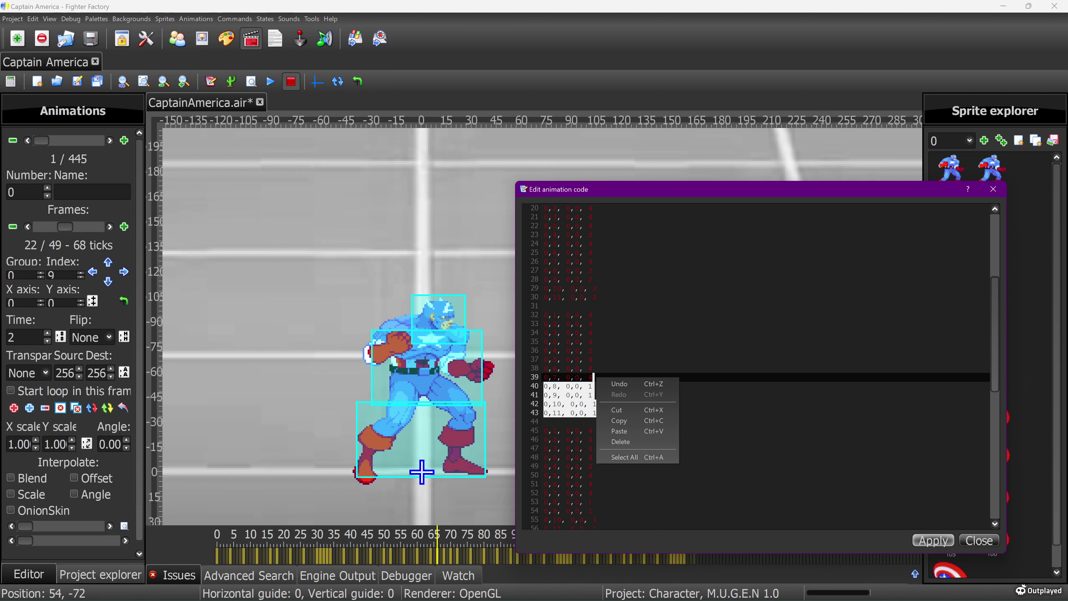
{"action": "left_click", "coordinate": [619, 431]}
Step: Replace lines 53 to 56 before the BLINK section with the copied 2-tick lines, then apply the code and close the editor
{"action": "scroll", "coordinate": [620, 431], "scroll_direction": "down", "scroll_amount": 4}
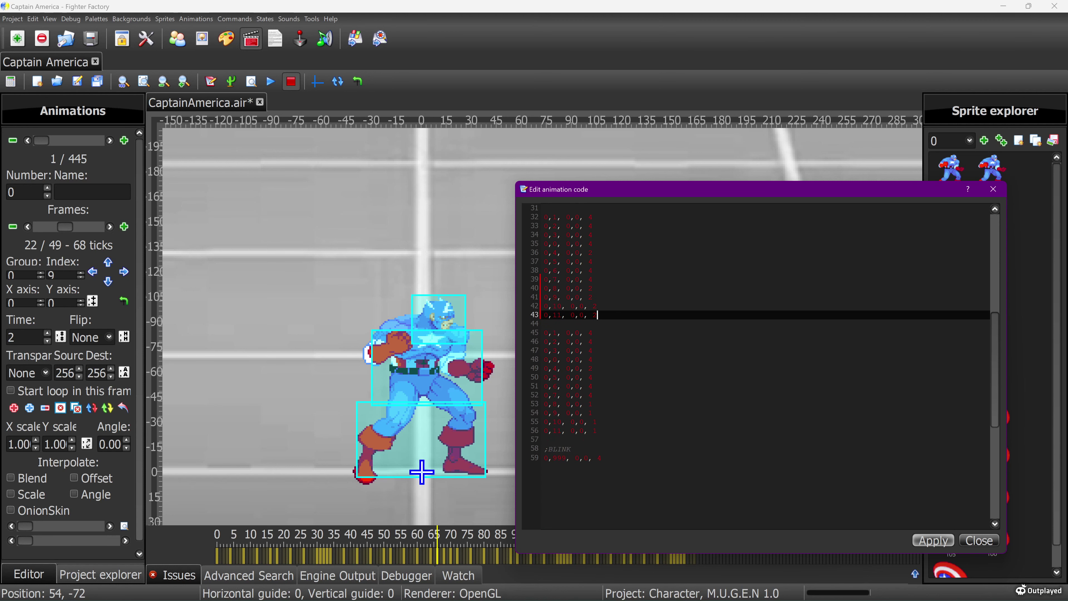
{"action": "left_click_drag", "start_coordinate": [596, 431], "coordinate": [594, 394]}
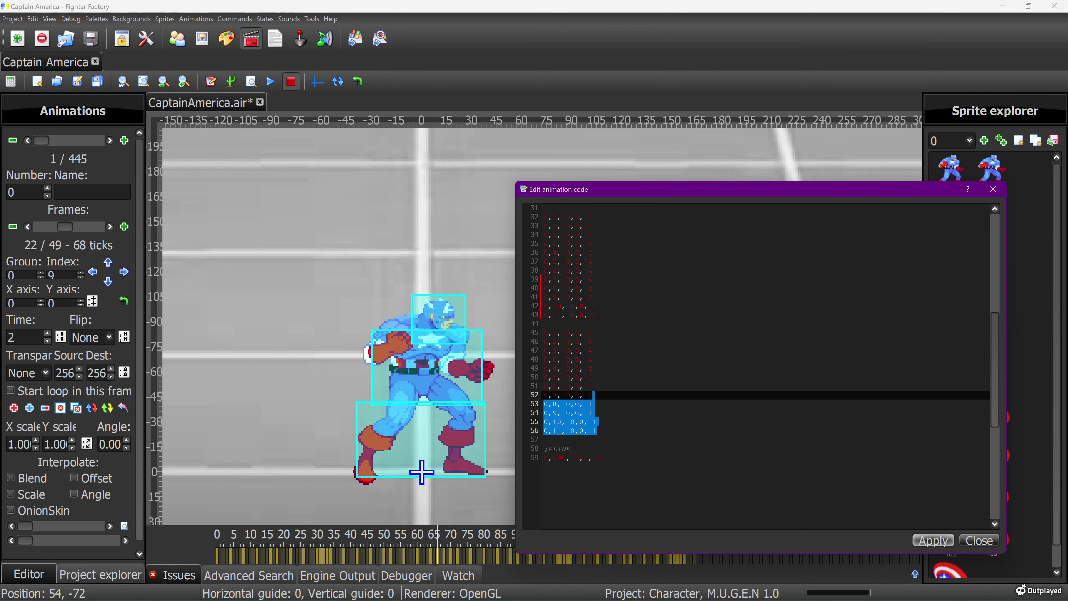
{"action": "right_click", "coordinate": [597, 393]}
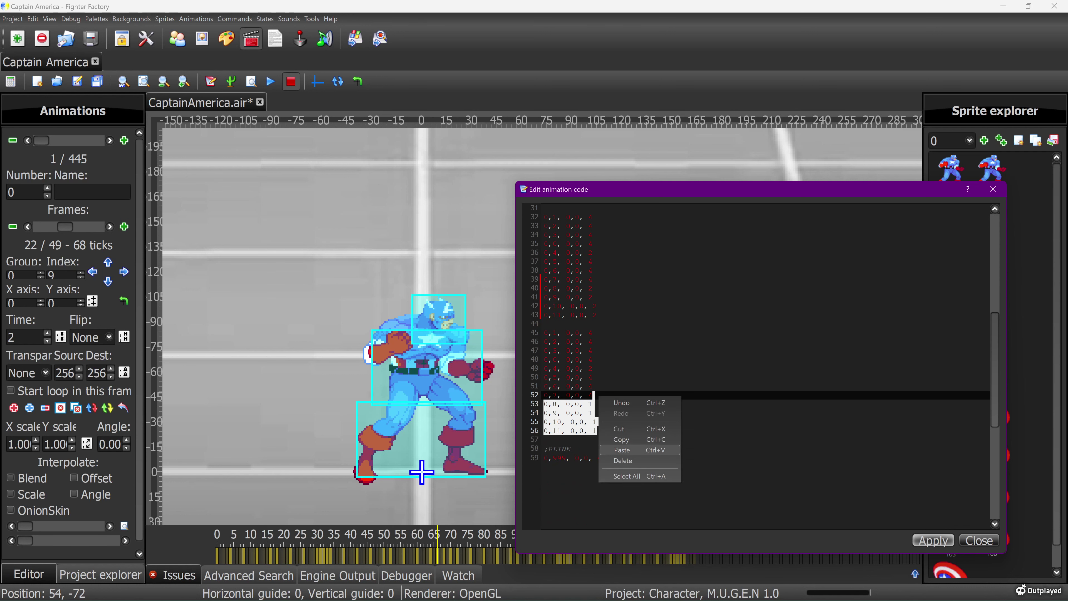
{"action": "left_click", "coordinate": [620, 450]}
{"action": "left_click", "coordinate": [932, 540]}
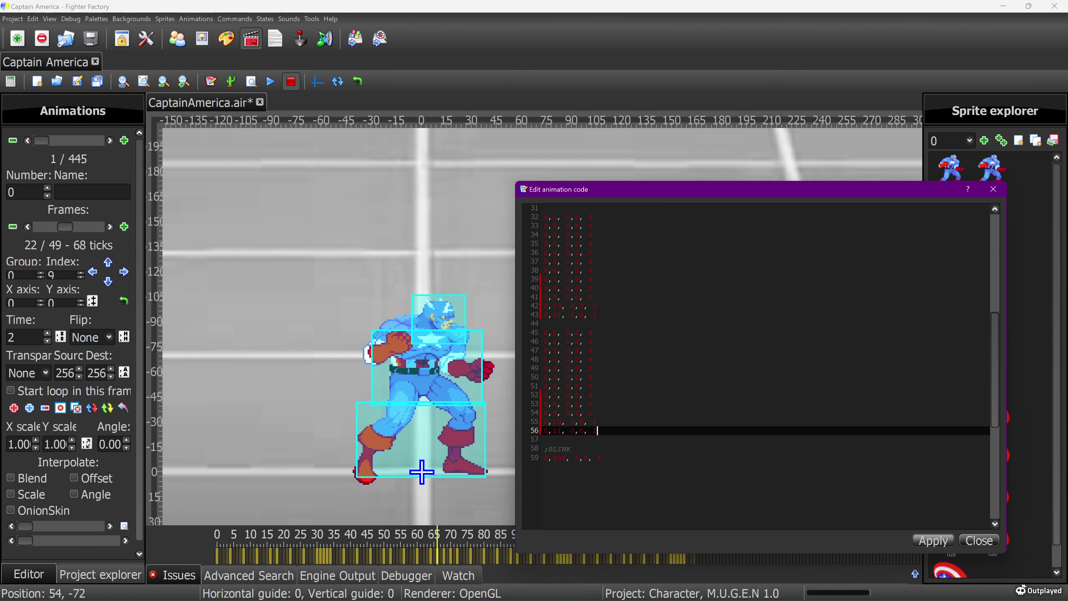
{"action": "left_click", "coordinate": [978, 540]}
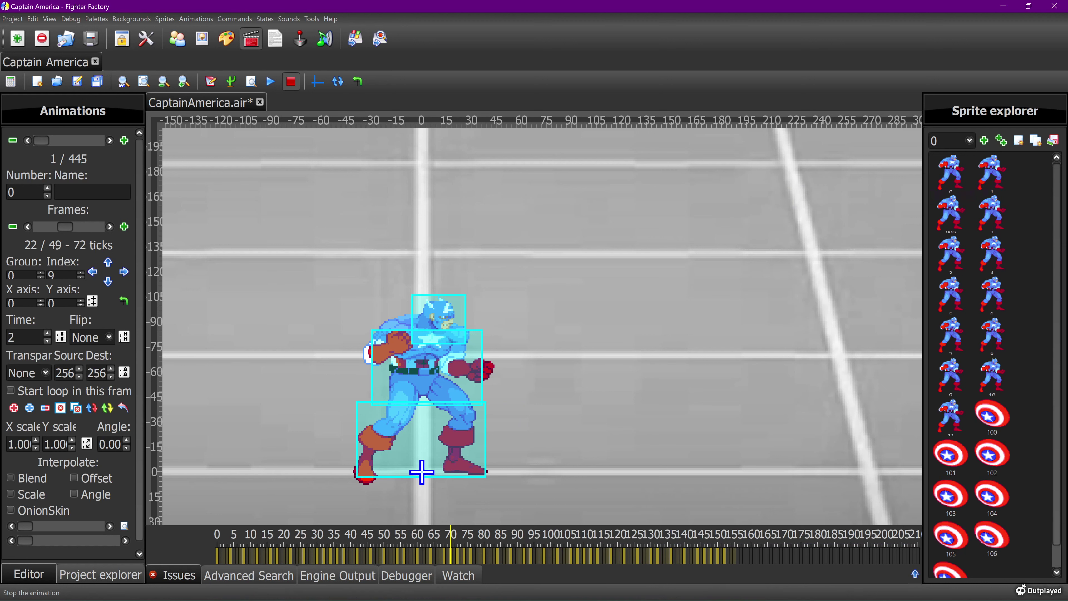
Step: Play animation 0 at a closer zoom to check the retimed stance loop, then stop the playback
{"action": "left_click", "coordinate": [271, 81]}
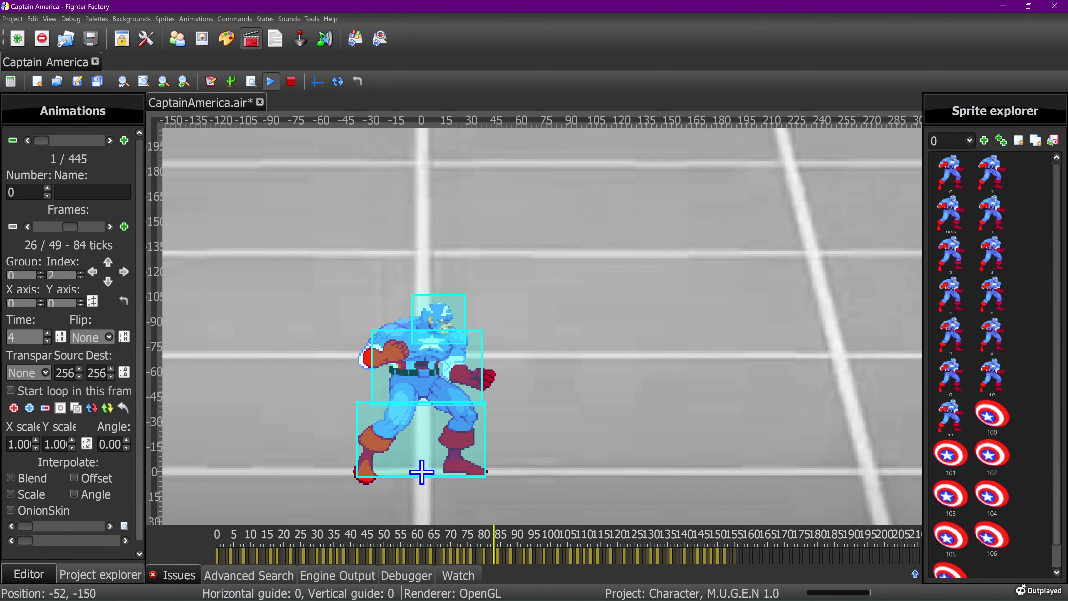
{"action": "scroll", "coordinate": [330, 227], "scroll_direction": "up", "scroll_amount": 1}
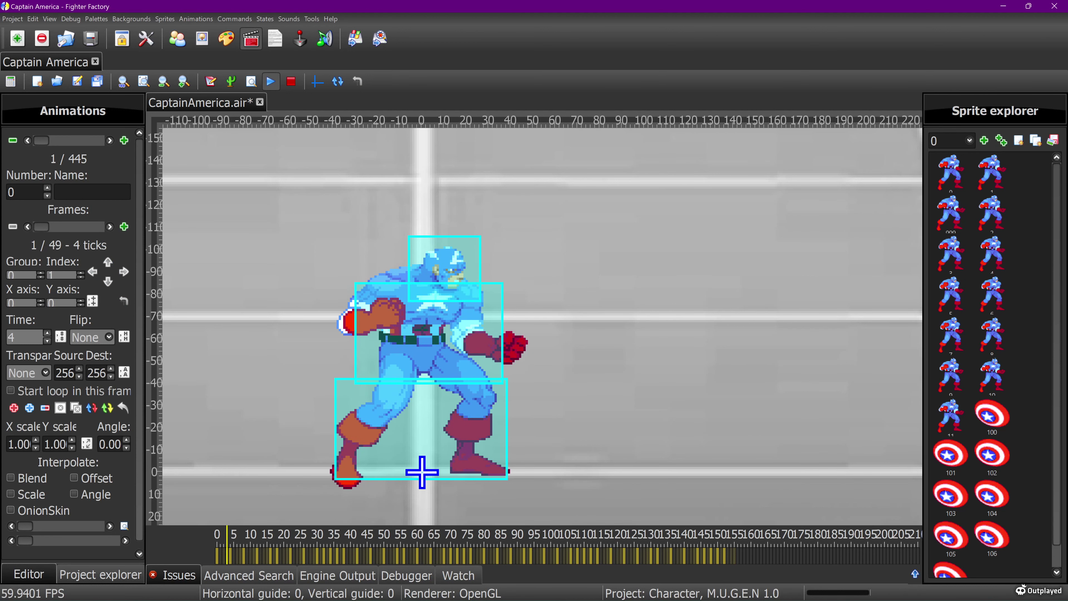
{"action": "scroll", "coordinate": [534, 324], "scroll_direction": "up", "scroll_amount": 1}
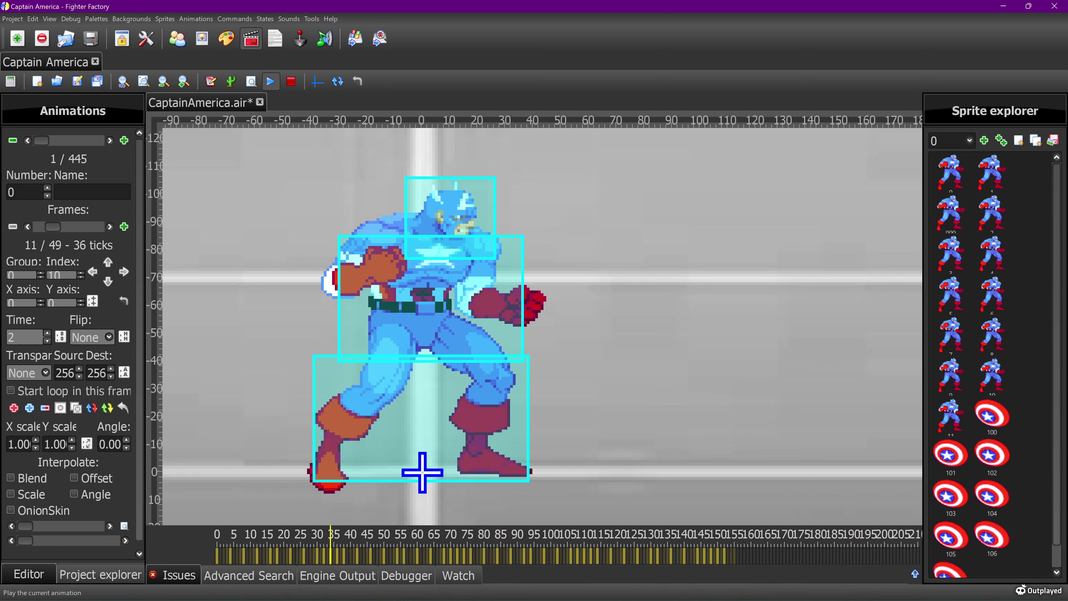
{"action": "left_click", "coordinate": [290, 81]}
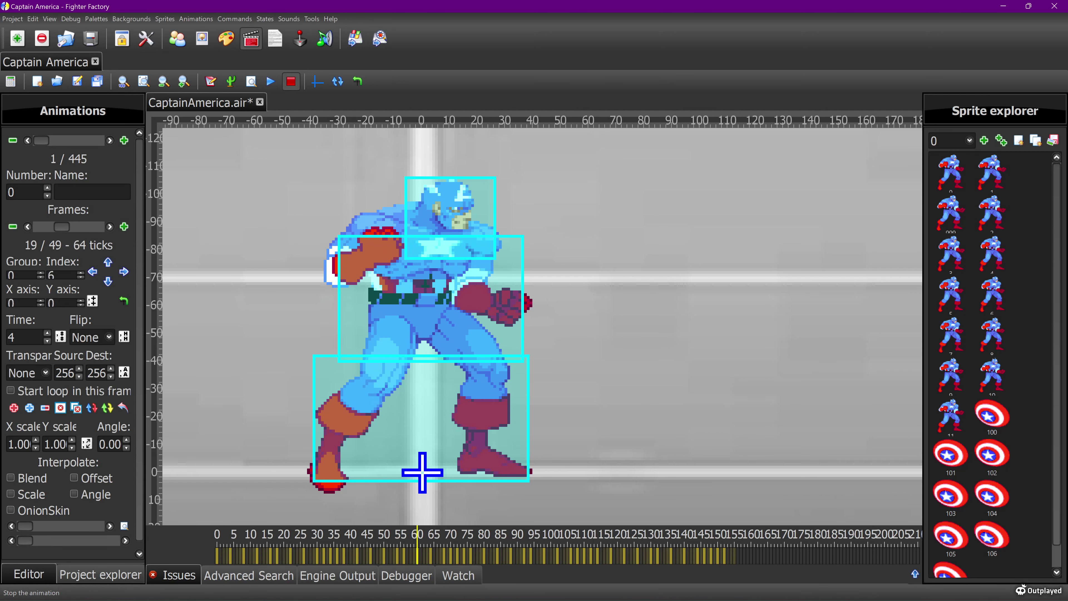